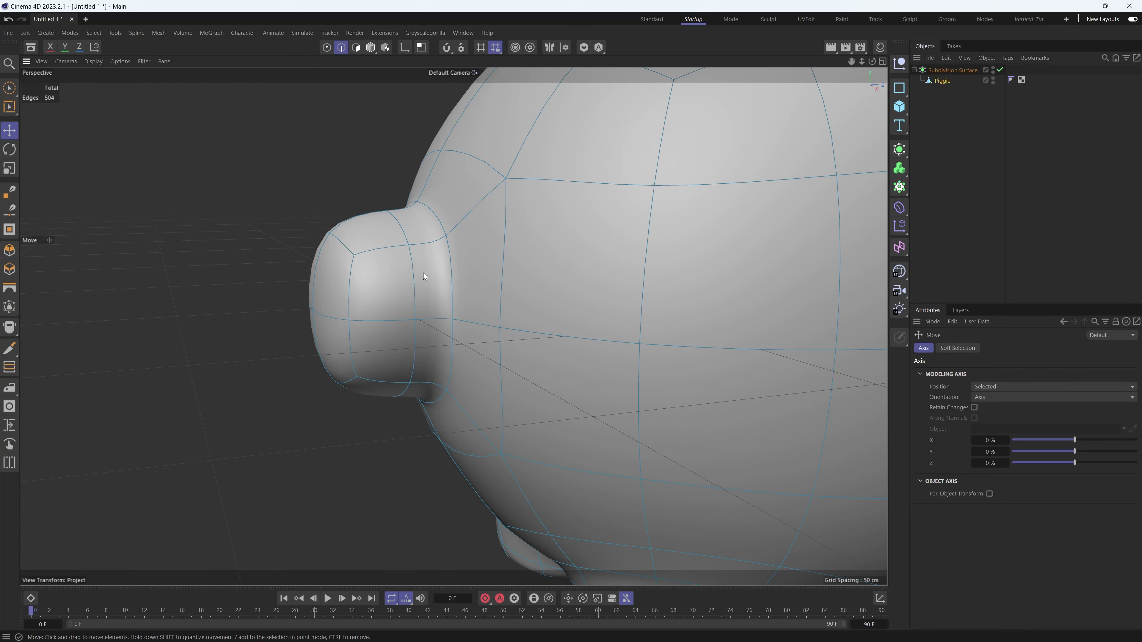
{"action": "double_click", "coordinate": [405, 256]}
{"action": "key", "text": "m"}
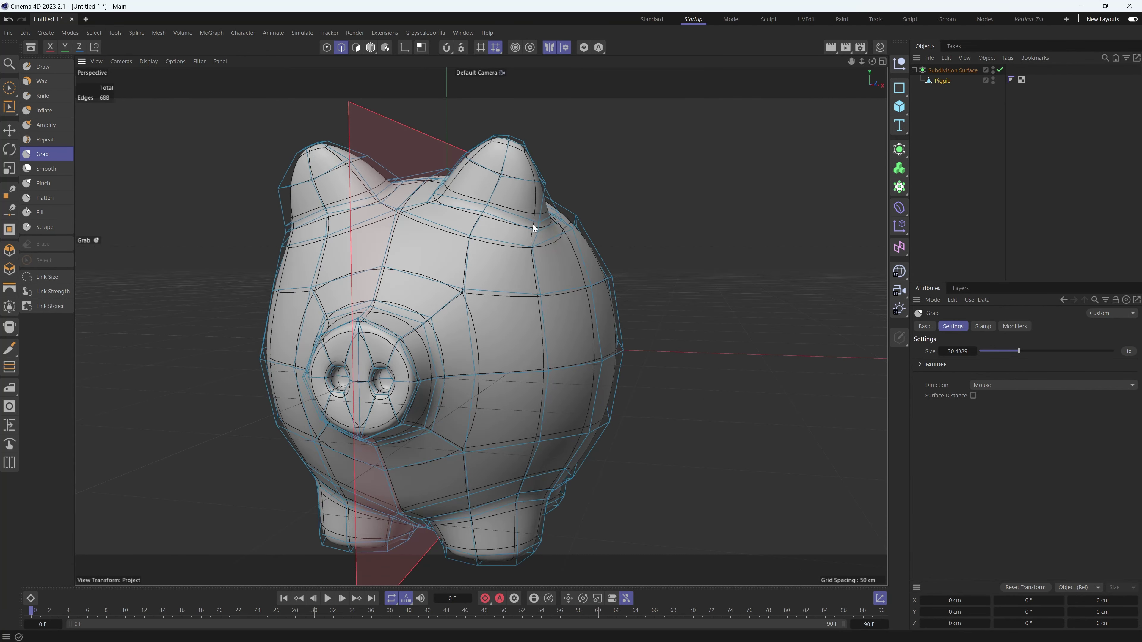
{"action": "left_click_drag", "start_coordinate": [517, 203], "coordinate": [573, 177], "text": "alt"}
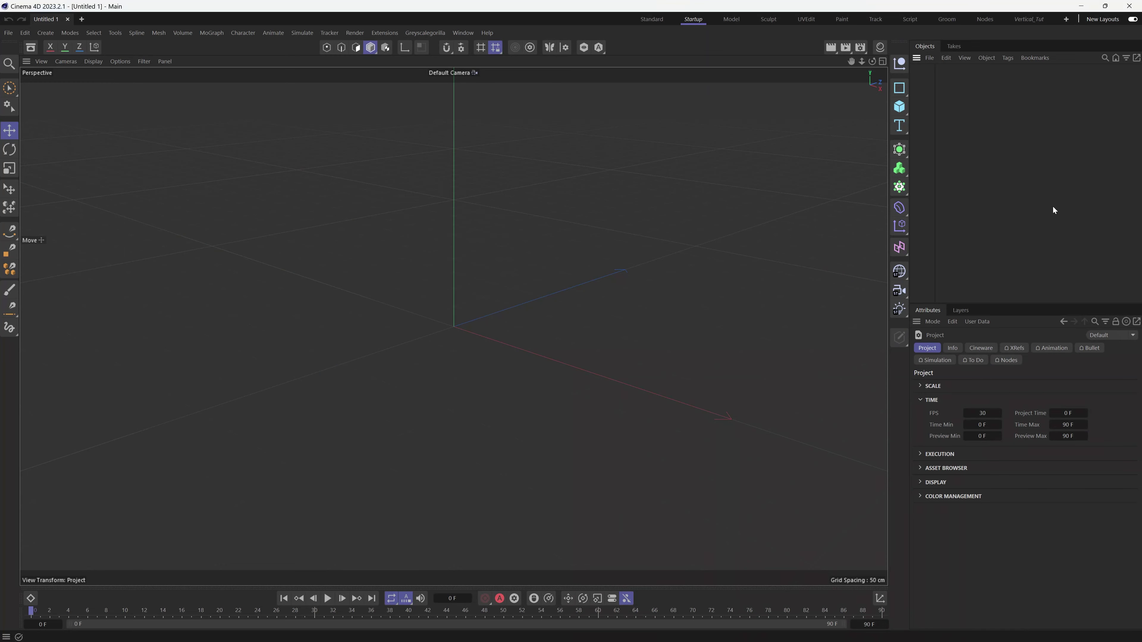
- Add a cube and nest it under a new Subdivision Surface generator
{"action": "left_click", "coordinate": [899, 106]}
{"action": "left_click", "coordinate": [926, 119]}
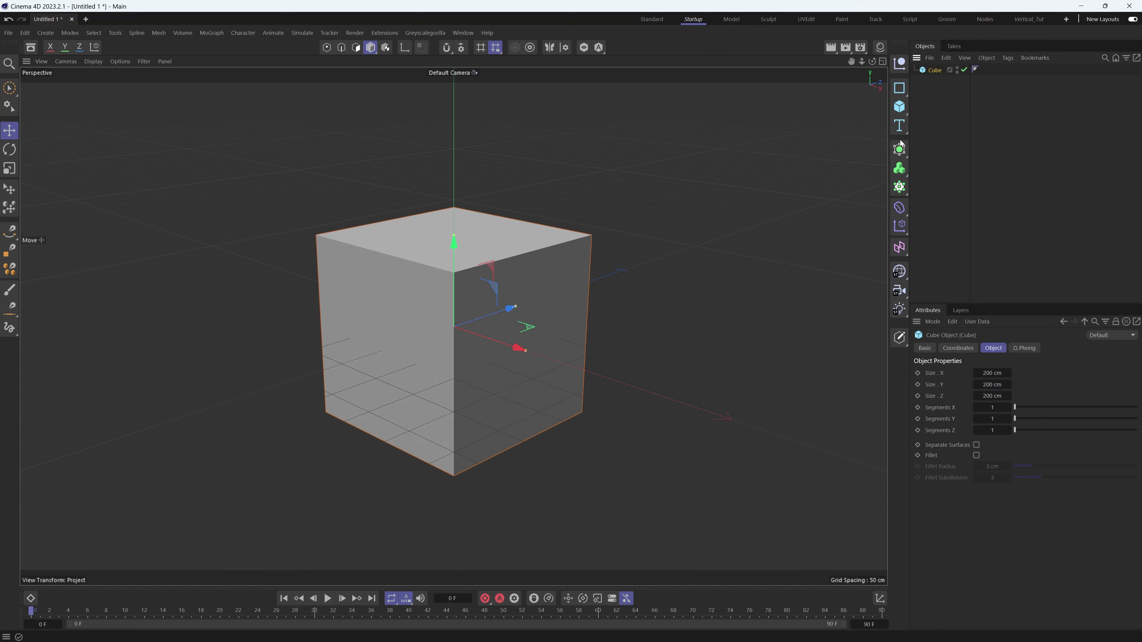
{"action": "left_click", "coordinate": [899, 149]}
{"action": "left_click", "coordinate": [947, 165]}
{"action": "left_click_drag", "start_coordinate": [956, 69], "coordinate": [957, 70]}
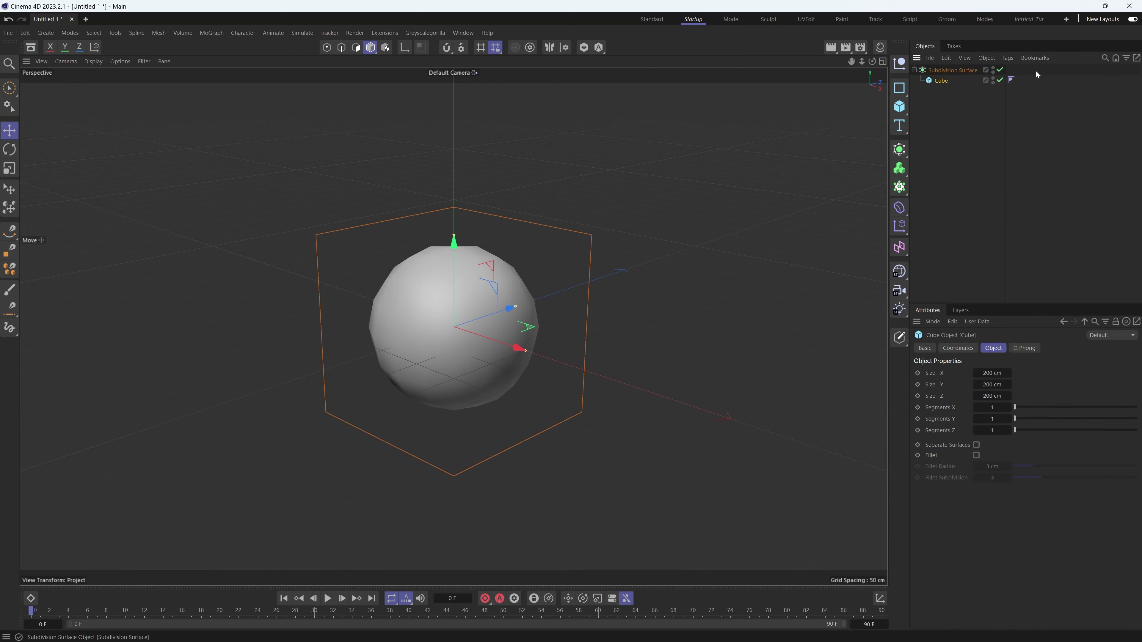
- Stretch the cube along its Z axis to about 222.85 cm
{"action": "mouse_move", "coordinate": [482, 294]}
{"action": "left_mouse_down", "text": "alt"}
{"action": "mouse_move", "coordinate": [424, 299]}
{"action": "mouse_move", "coordinate": [477, 305]}
{"action": "left_mouse_up", "text": "alt"}
{"action": "right_click_drag", "start_coordinate": [476, 305], "coordinate": [518, 294], "text": "alt"}
{"action": "middle_click_drag", "start_coordinate": [518, 294], "coordinate": [507, 269], "text": "alt"}
{"action": "left_click_drag", "start_coordinate": [528, 282], "coordinate": [541, 285]}
{"action": "left_click_drag", "start_coordinate": [510, 302], "coordinate": [404, 306], "text": "alt"}
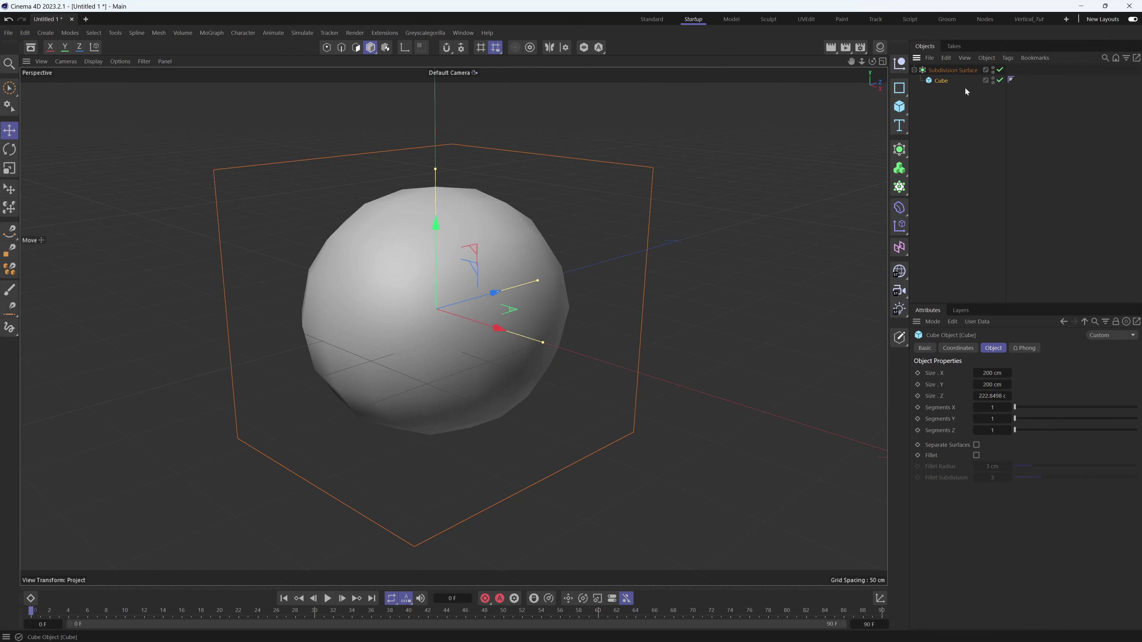
- Show mesh lines over the viewport shading and switch the Subdivision Surface off and back on to compare the shapes
{"action": "left_click", "coordinate": [93, 62]}
{"action": "left_click", "coordinate": [110, 105]}
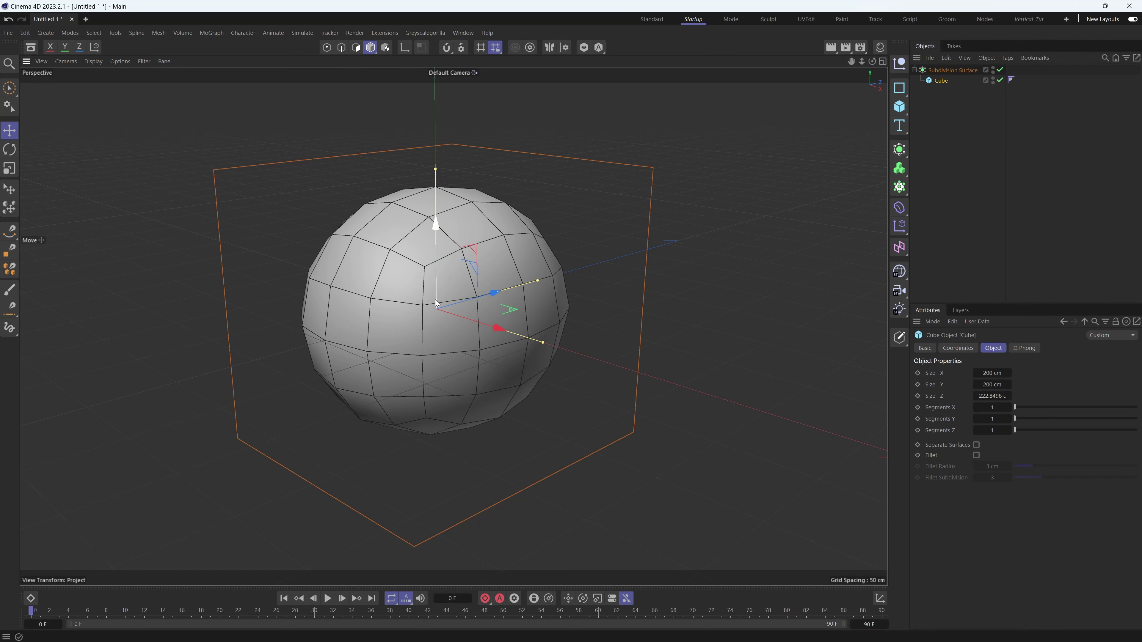
{"action": "left_click", "coordinate": [952, 70]}
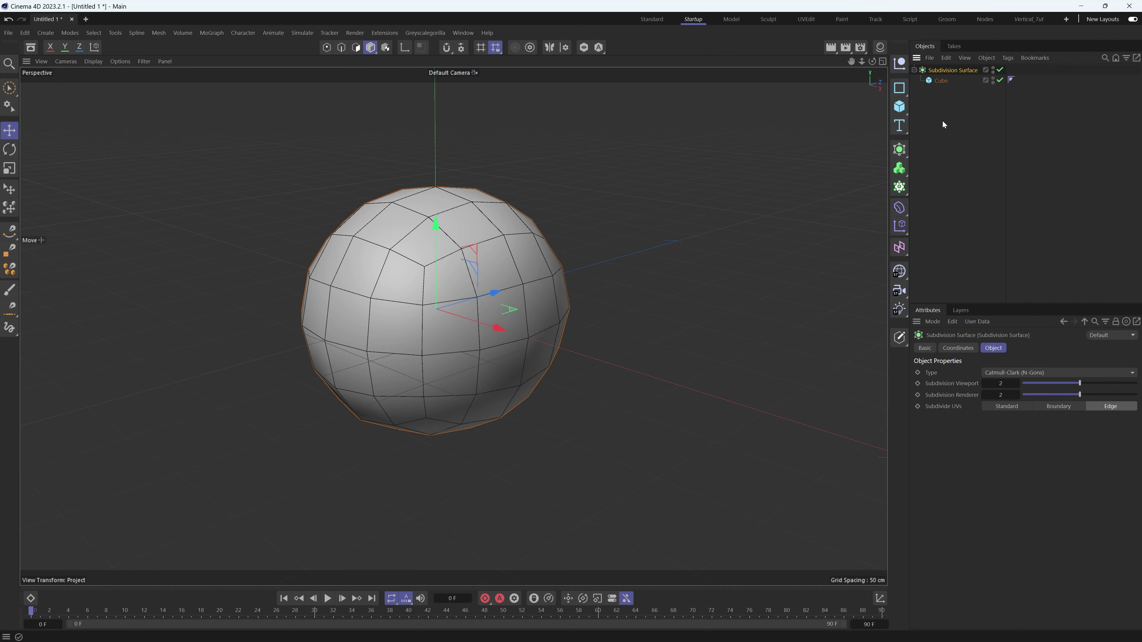
{"action": "left_click", "coordinate": [999, 70]}
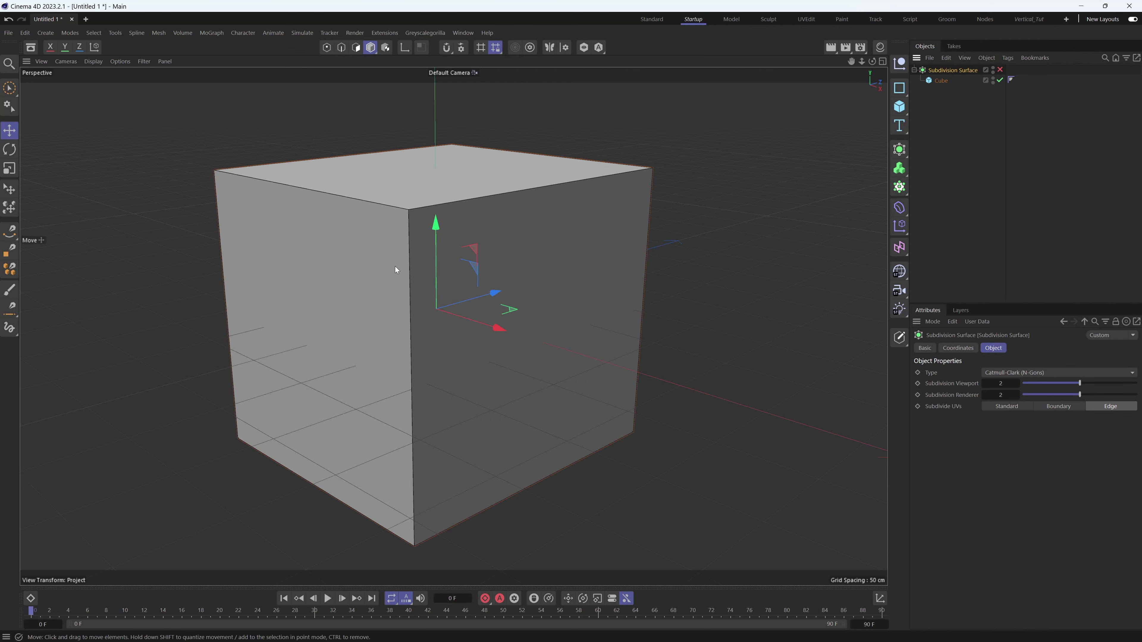
{"action": "left_click", "coordinate": [1000, 71]}
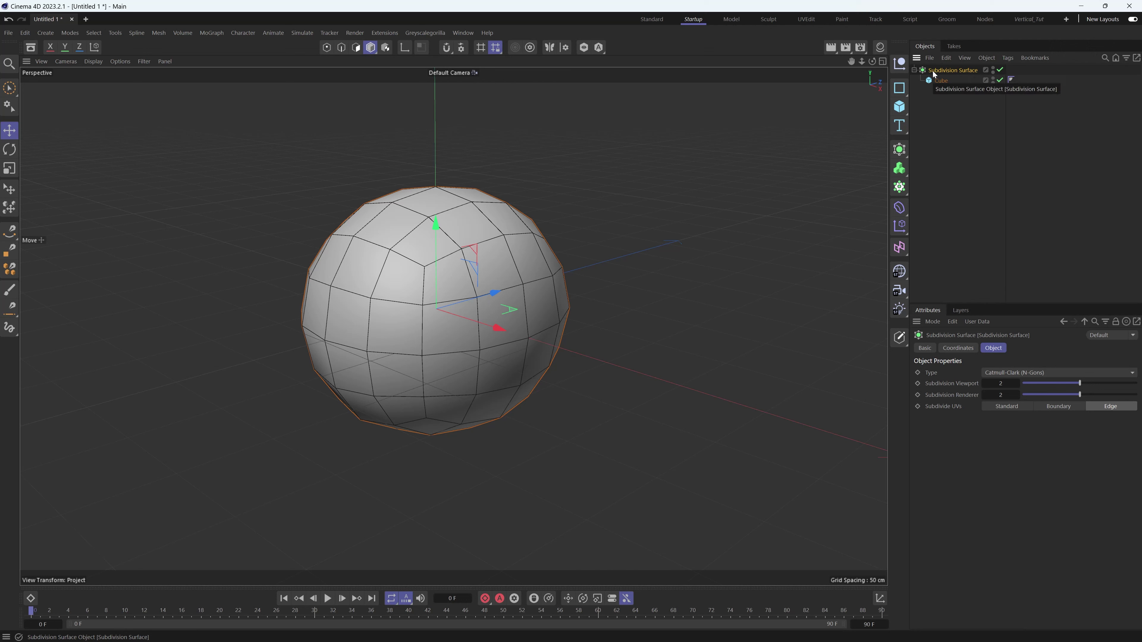
- Convert the Subdivision Surface into an editable polygon object and rename it Piggie, with polygon mode active
{"action": "key", "text": "c"}
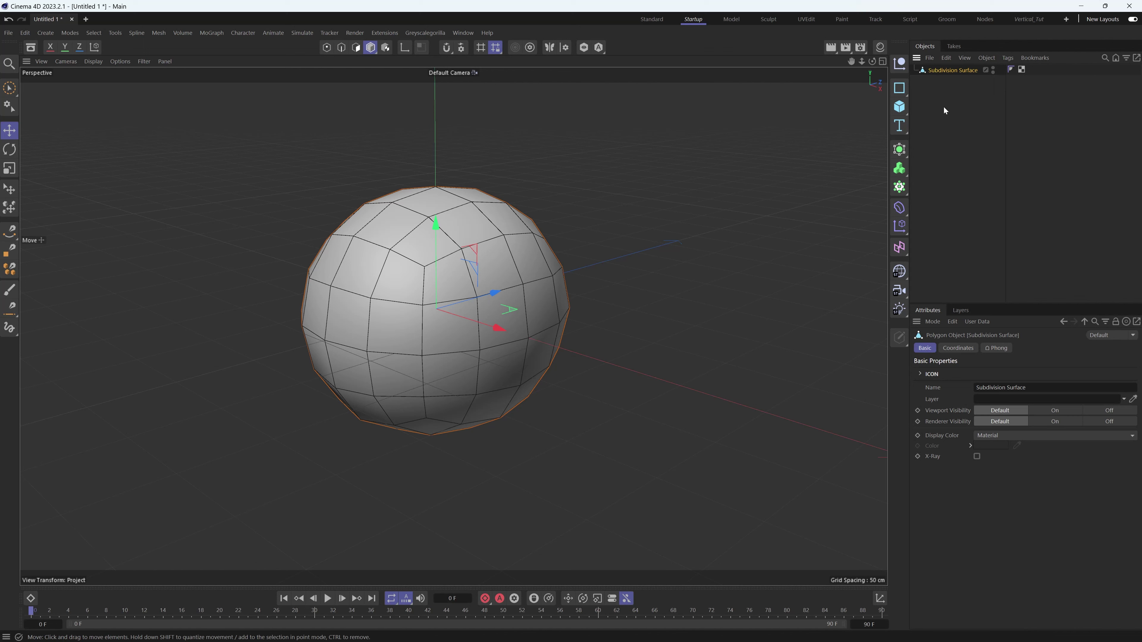
{"action": "left_click", "coordinate": [356, 47]}
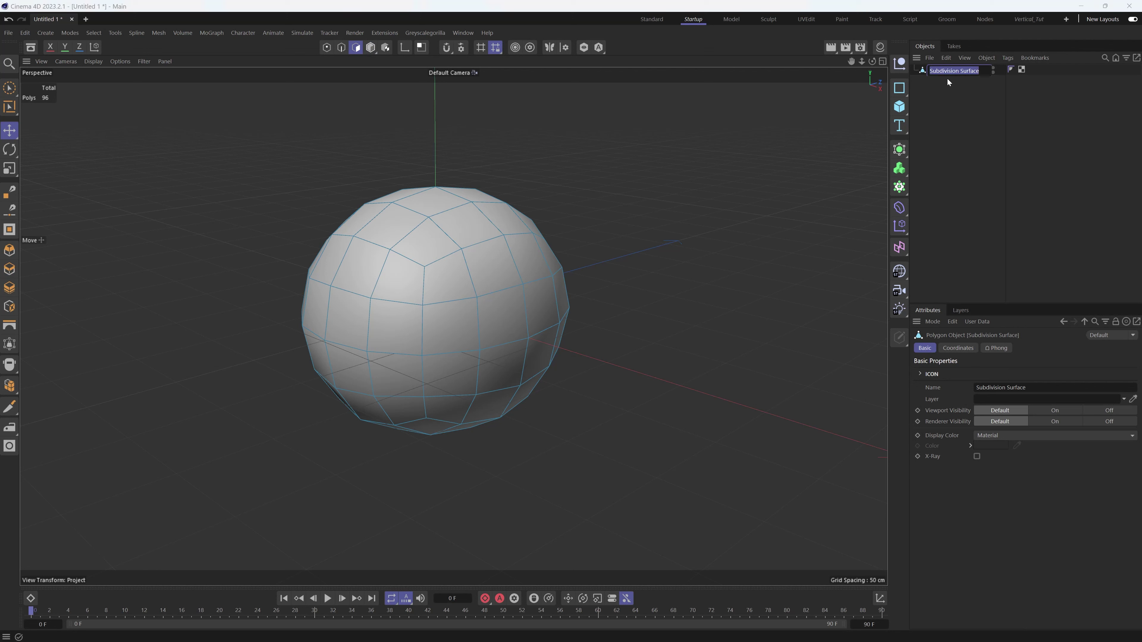
{"action": "type", "text": "Piggie"}
{"action": "key", "text": "Return"}
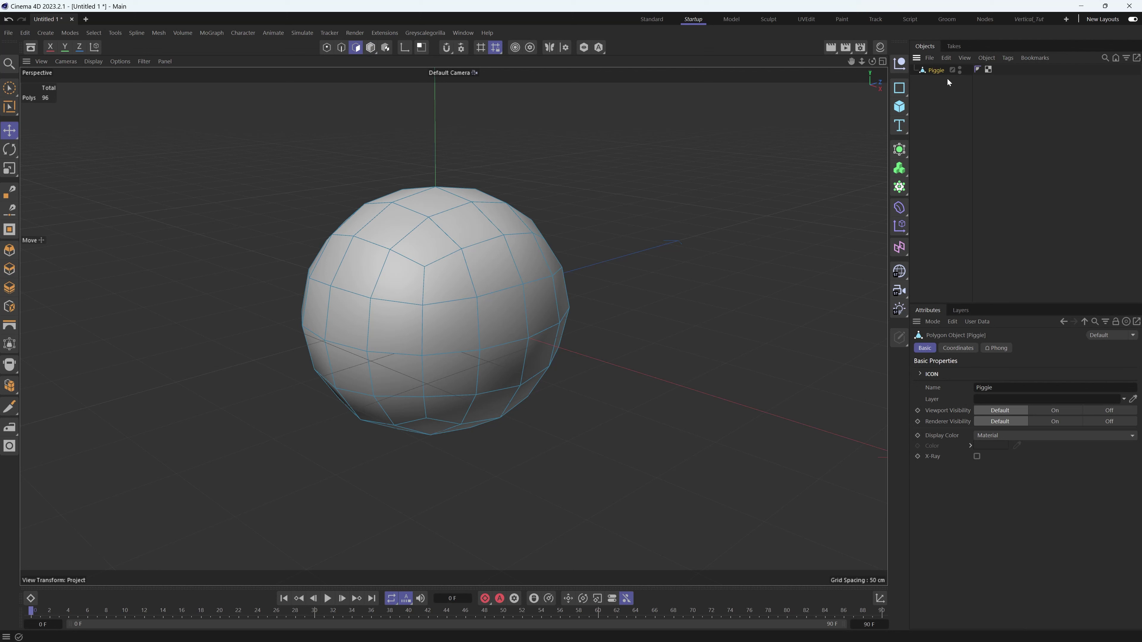
- Select a two-by-two block of four adjacent polygons on the underside of the Piggie sphere for a leg
{"action": "left_click_drag", "start_coordinate": [419, 430], "coordinate": [456, 323], "text": "alt"}
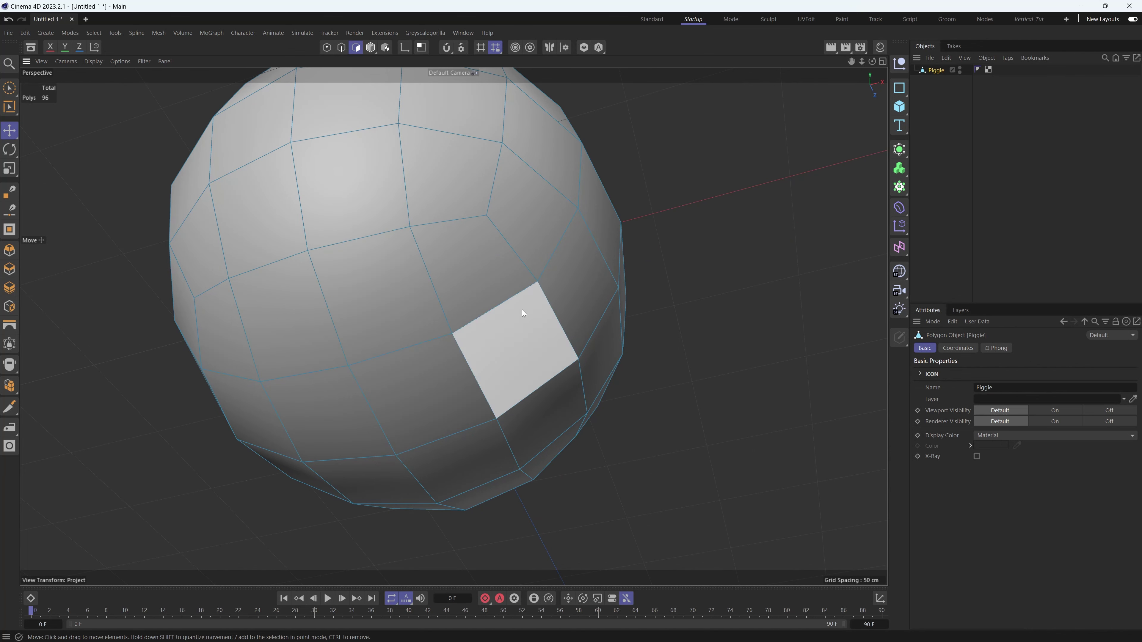
{"action": "left_click", "coordinate": [398, 311]}
{"action": "left_click", "coordinate": [422, 396], "text": "shift"}
{"action": "left_click", "coordinate": [517, 355], "text": "shift"}
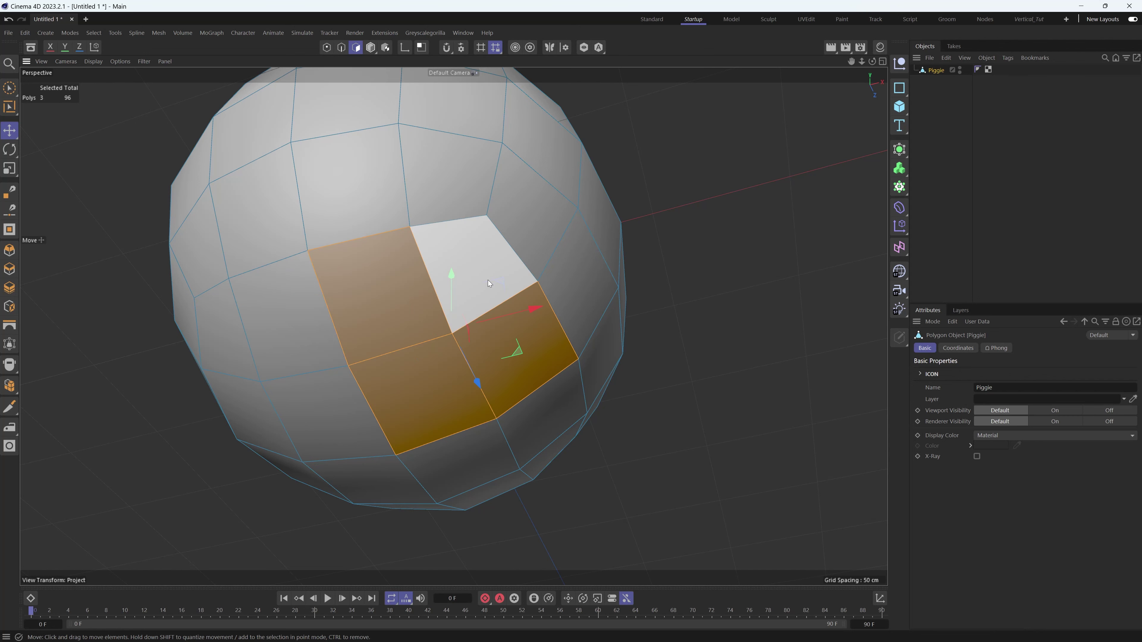
{"action": "left_click", "coordinate": [494, 272], "text": "shift"}
{"action": "left_click_drag", "start_coordinate": [579, 226], "coordinate": [627, 222], "text": "alt"}
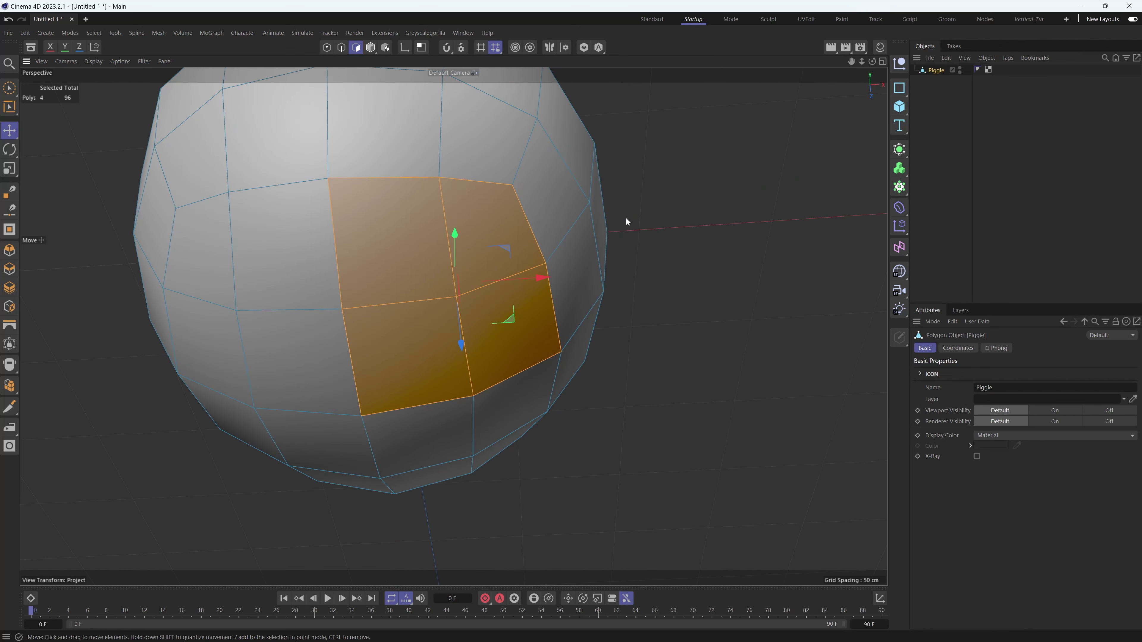
- Inset the four selected underside polygons as one group by about 8.4 cm
{"action": "key", "text": "m"}
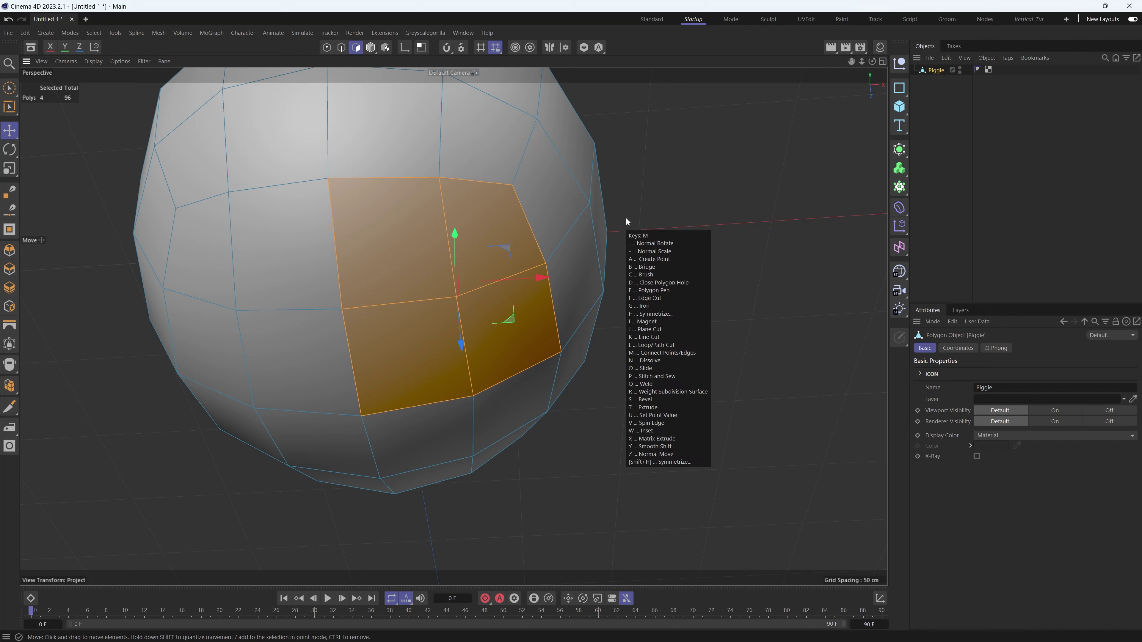
{"action": "key", "text": "w"}
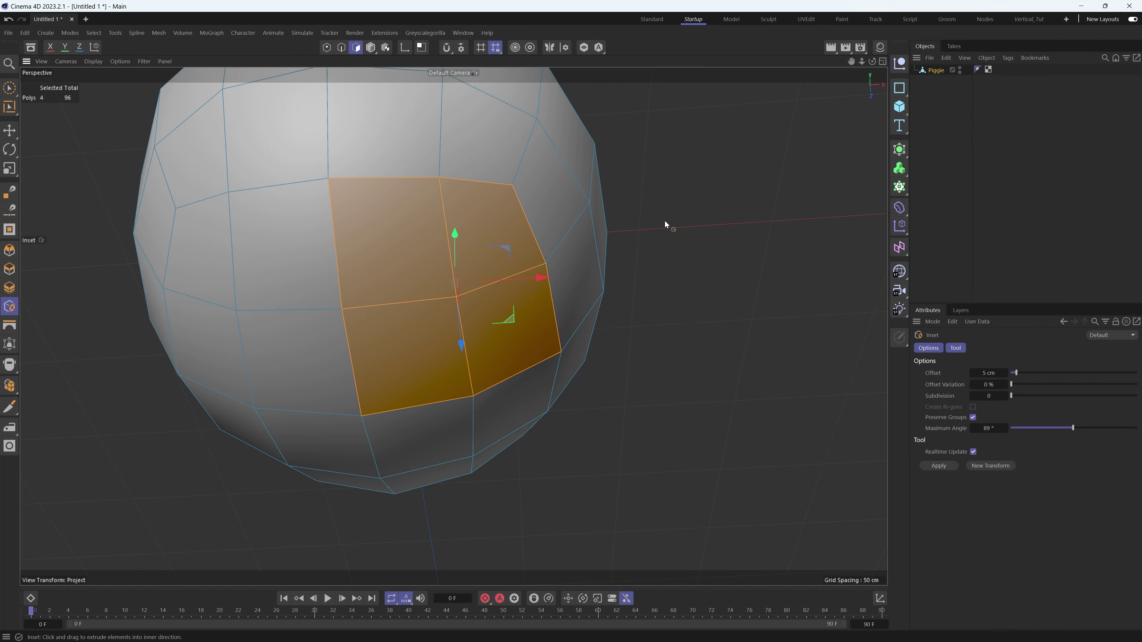
{"action": "left_click_drag", "start_coordinate": [665, 220], "coordinate": [464, 221]}
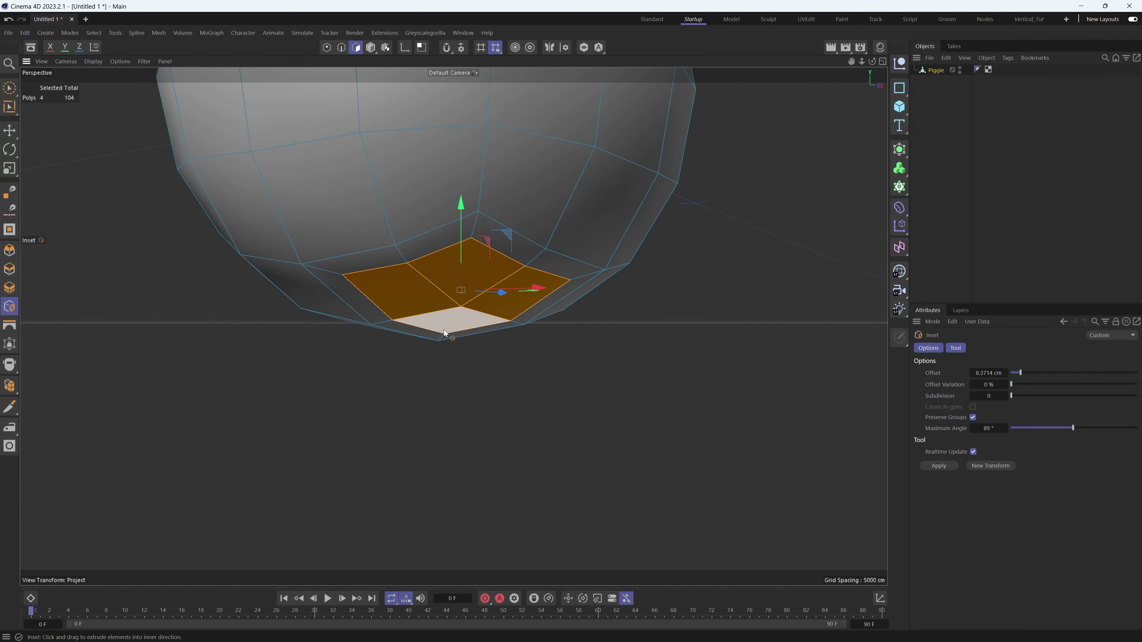
{"action": "left_click_drag", "start_coordinate": [447, 313], "coordinate": [490, 248], "text": "alt"}
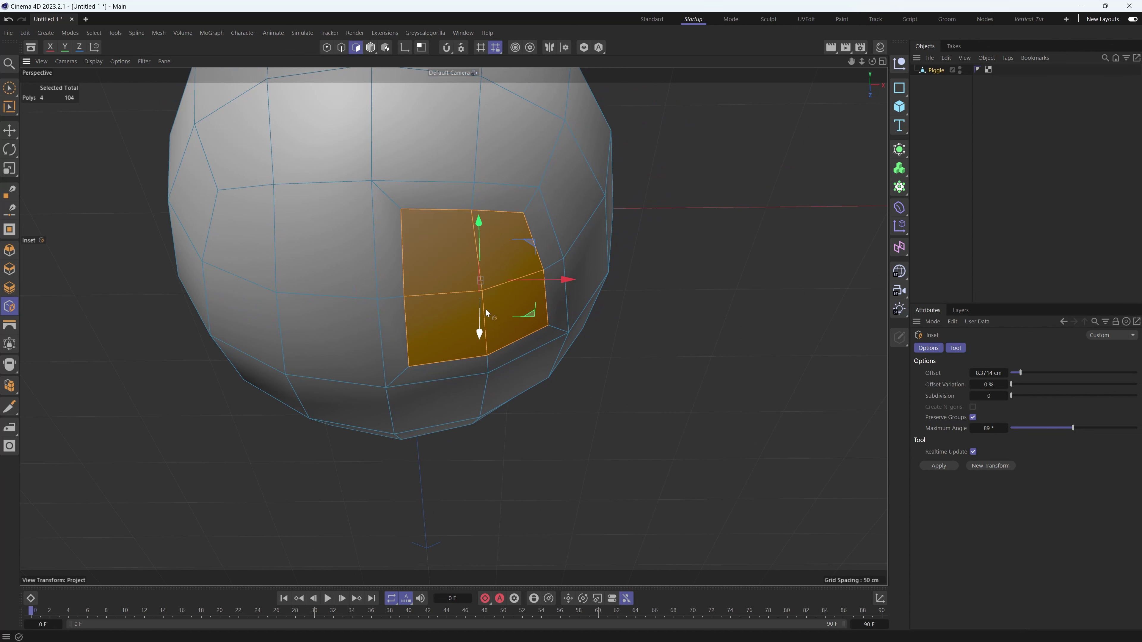
- Round the inset polygons with Fit Circle at about 85.6% scale, with Project To Surface enabled
{"action": "right_click", "coordinate": [447, 253]}
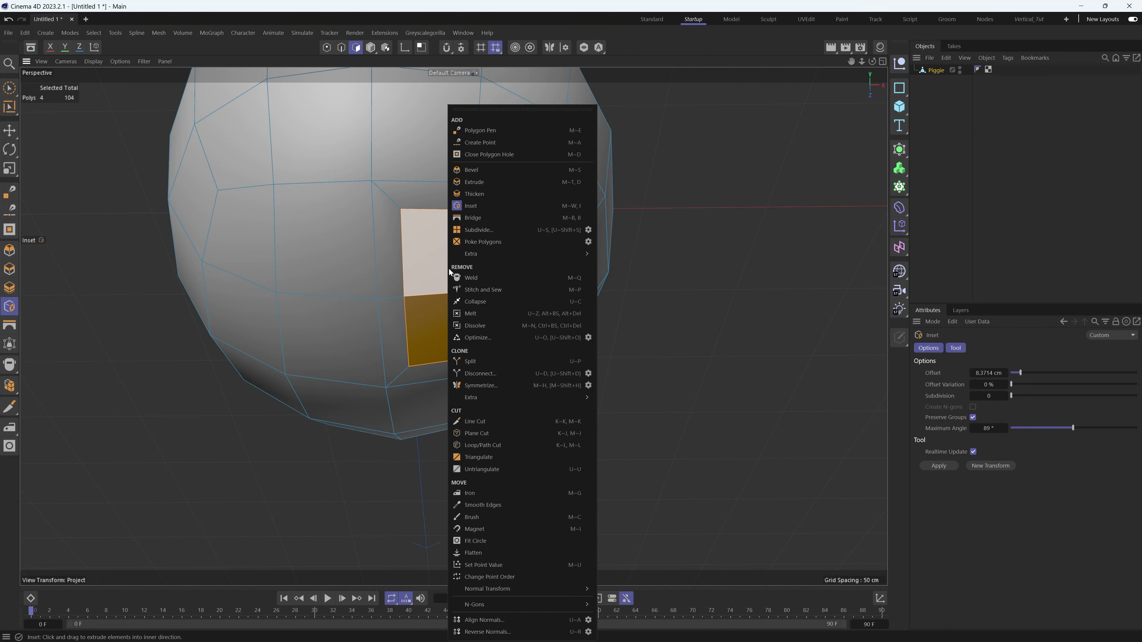
{"action": "left_click", "coordinate": [475, 541]}
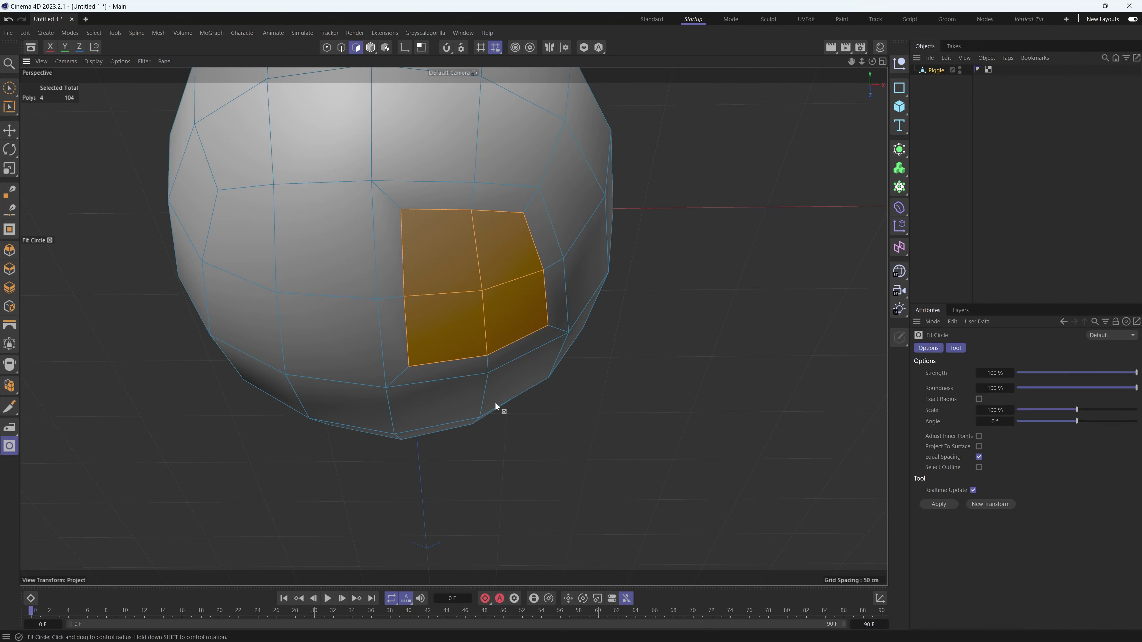
{"action": "left_click_drag", "start_coordinate": [634, 306], "coordinate": [537, 332]}
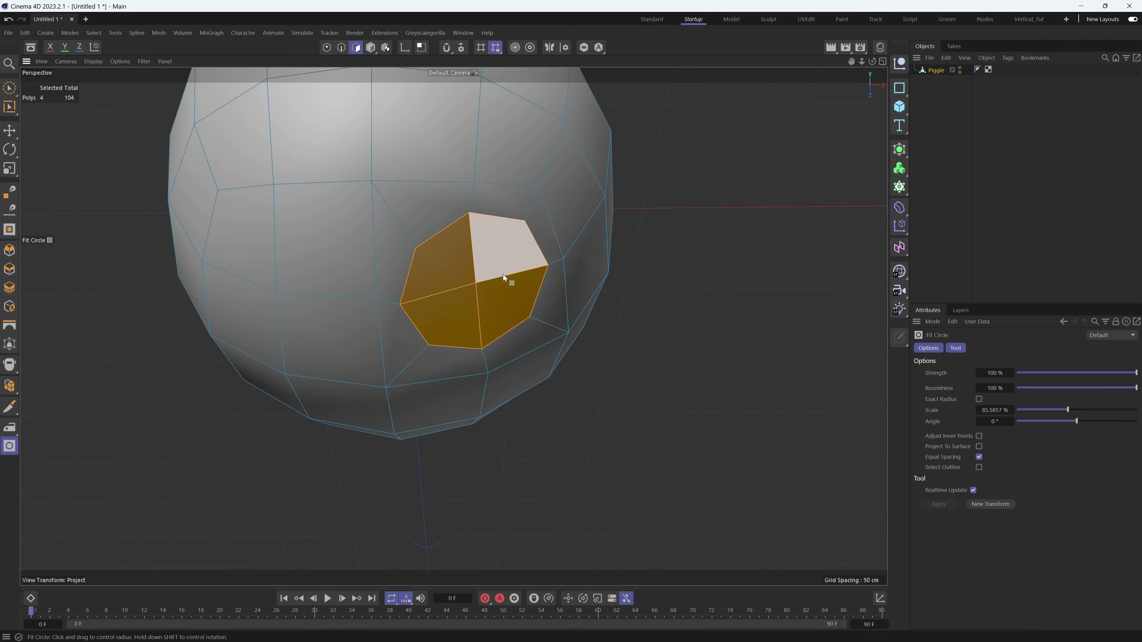
{"action": "left_click_drag", "start_coordinate": [503, 274], "coordinate": [389, 319], "text": "alt"}
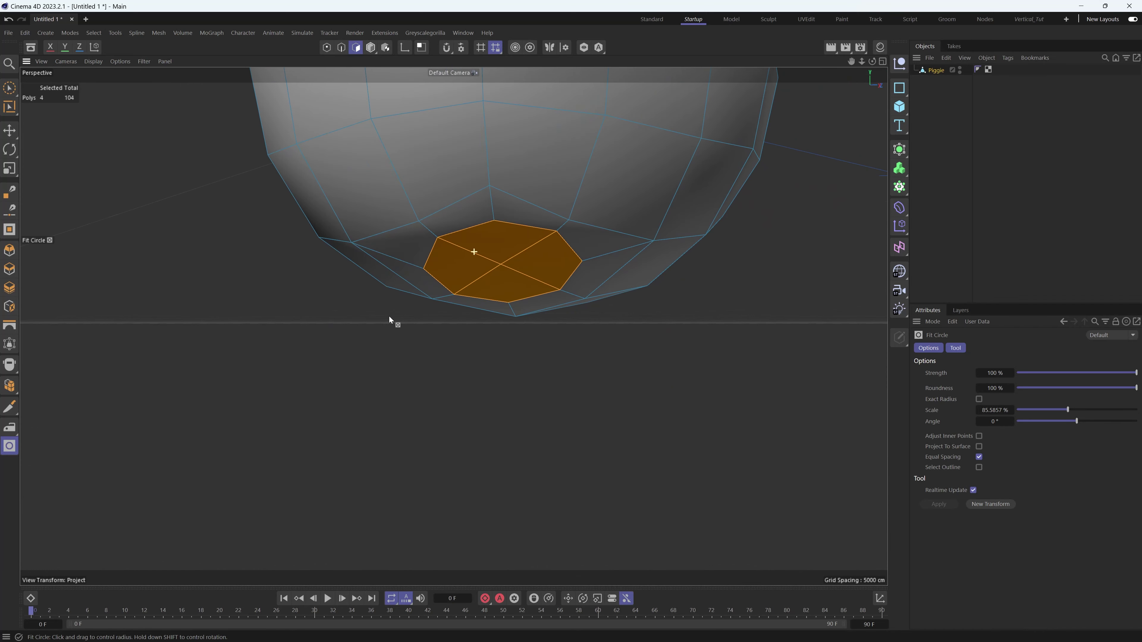
{"action": "left_click", "coordinate": [980, 447]}
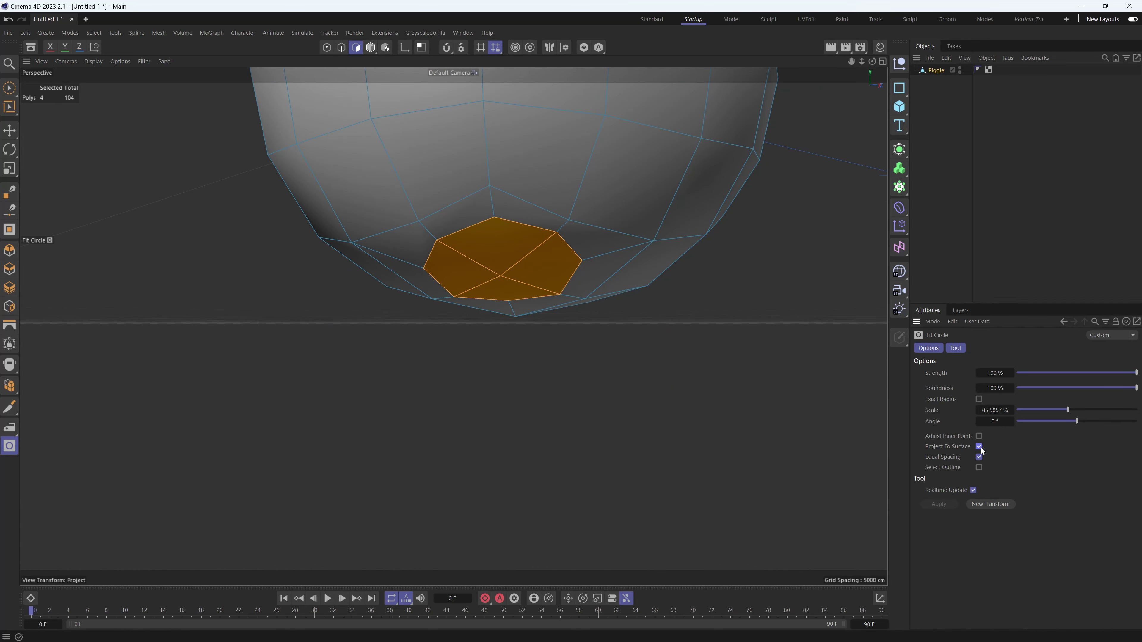
{"action": "left_click_drag", "start_coordinate": [509, 297], "coordinate": [511, 221], "text": "alt"}
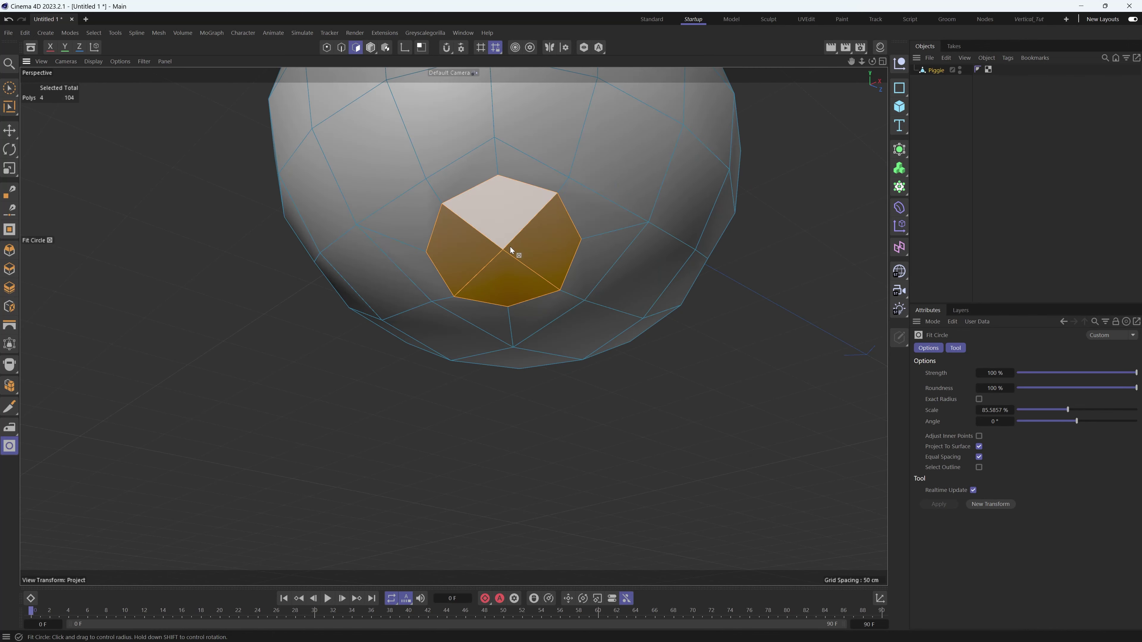
{"action": "left_click_drag", "start_coordinate": [453, 326], "coordinate": [462, 303], "text": "alt"}
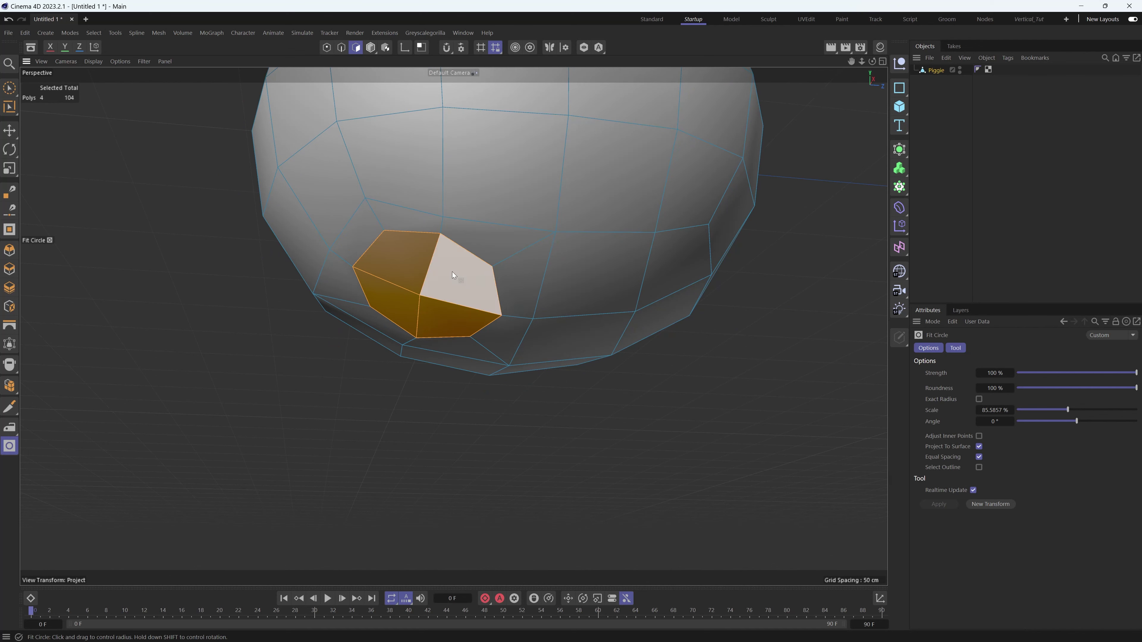
- Extrude the circular polygon selection a short distance straight down along the Y axis to form a leg stub
{"action": "key", "text": "e"}
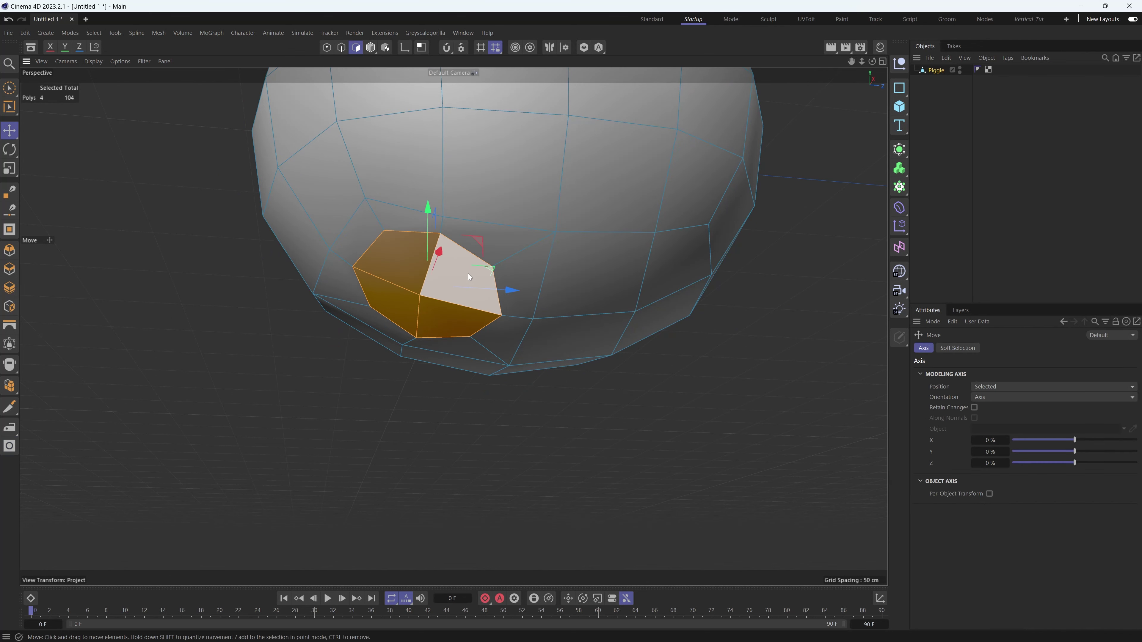
{"action": "left_click_drag", "start_coordinate": [468, 273], "coordinate": [450, 314], "text": "alt"}
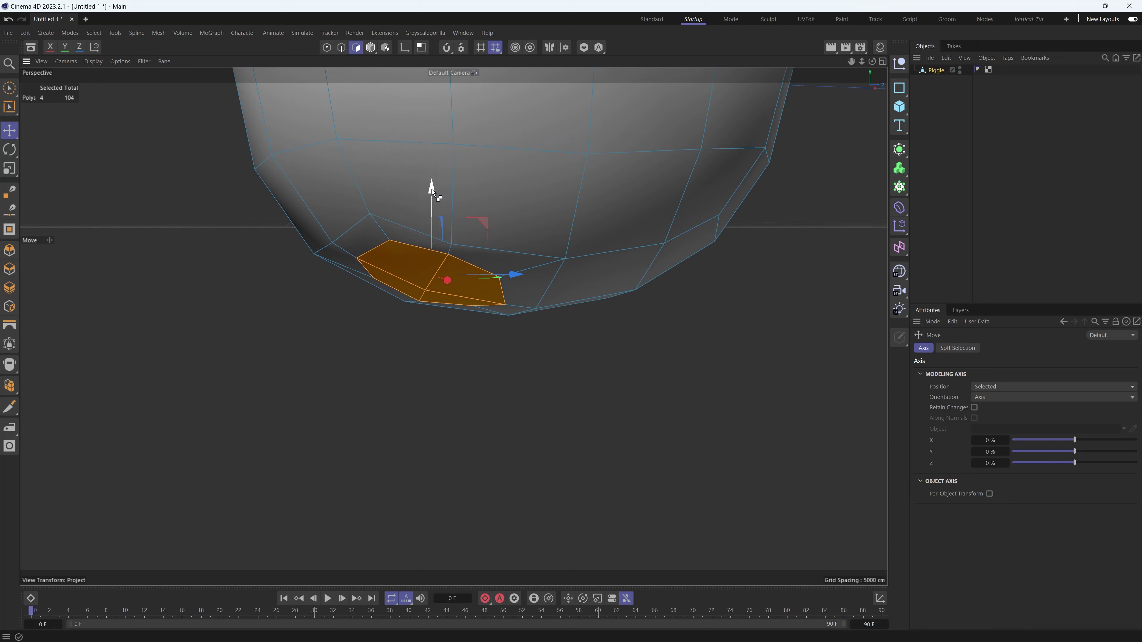
{"action": "left_click_drag", "start_coordinate": [432, 192], "coordinate": [433, 226], "text": "ctrl"}
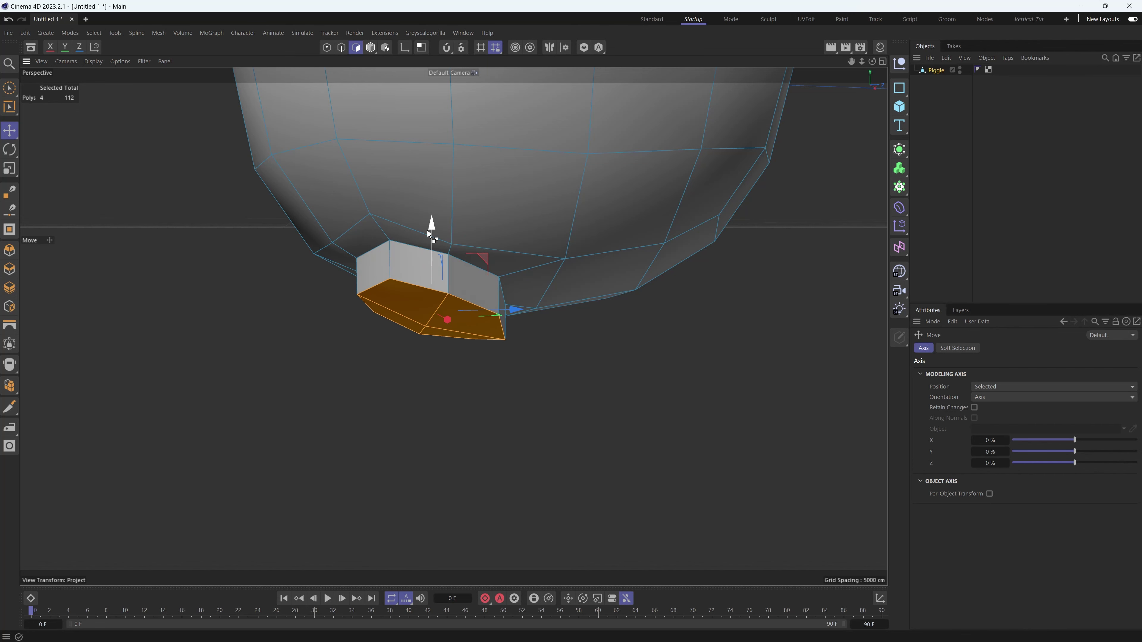
- Add a new Subdivision Surface as the parent of Piggie and reselect the Piggie mesh
{"action": "left_click", "coordinate": [901, 155]}
{"action": "left_click", "coordinate": [923, 162], "text": "alt"}
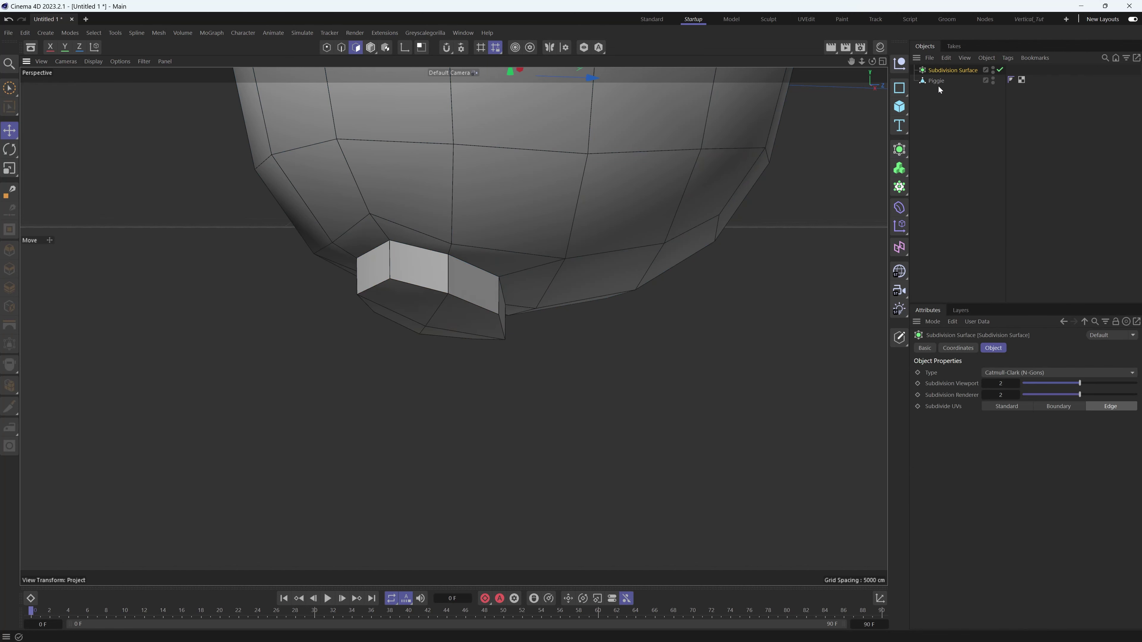
{"action": "left_click", "coordinate": [941, 81]}
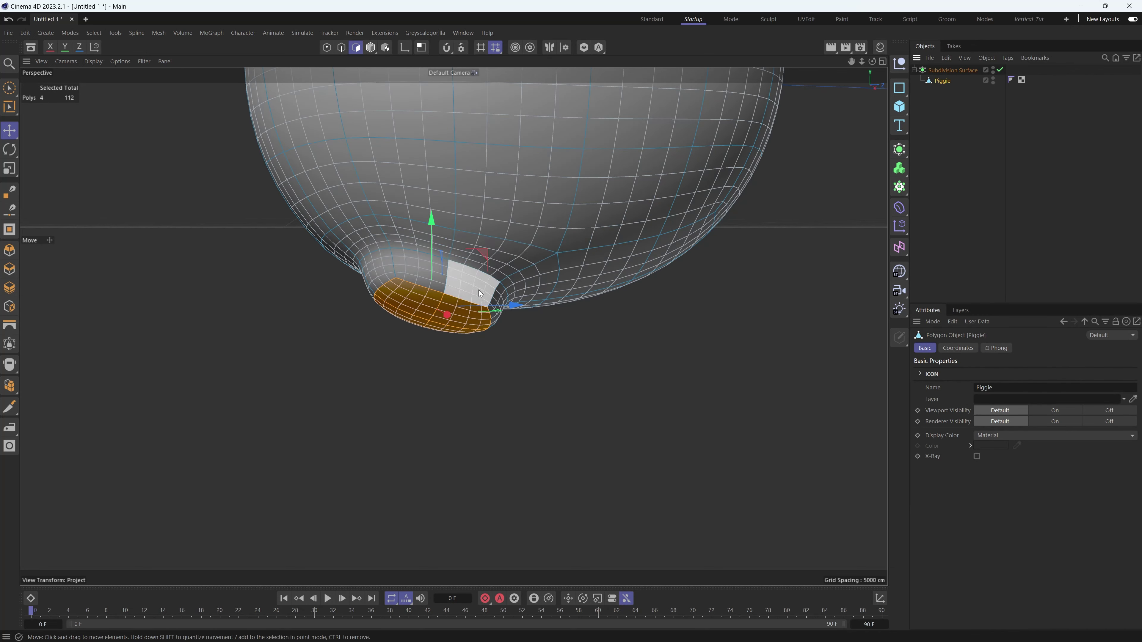
- Toggle the subdivision smoothing repeatedly to compare the leg with and without it, leaving the Subdivision Surface disabled
{"action": "key", "text": "q"}
{"action": "key", "text": "q"}
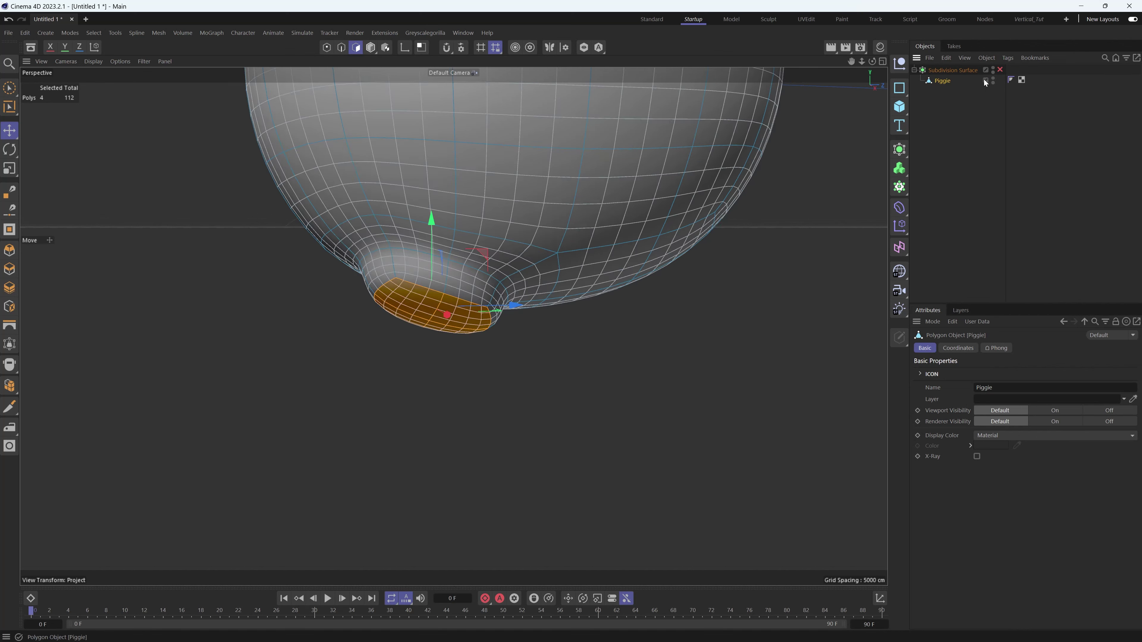
{"action": "key", "text": "q"}
{"action": "key", "text": "q"}
{"action": "key", "text": "q"}
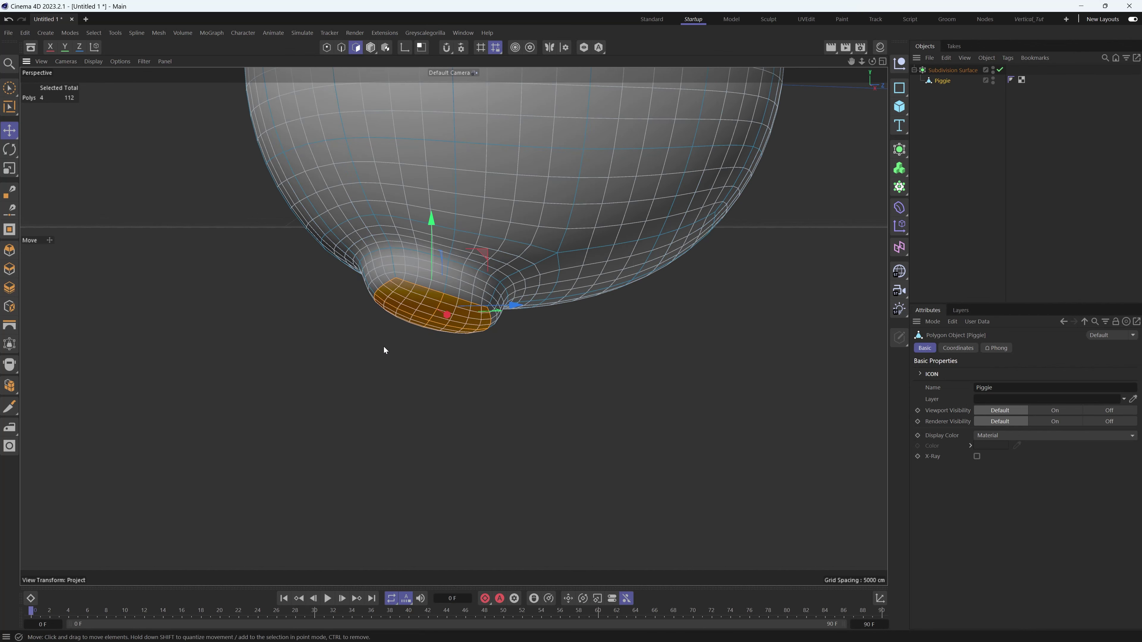
{"action": "key", "text": "q"}
{"action": "key", "text": "q"}
{"action": "key", "text": "q"}
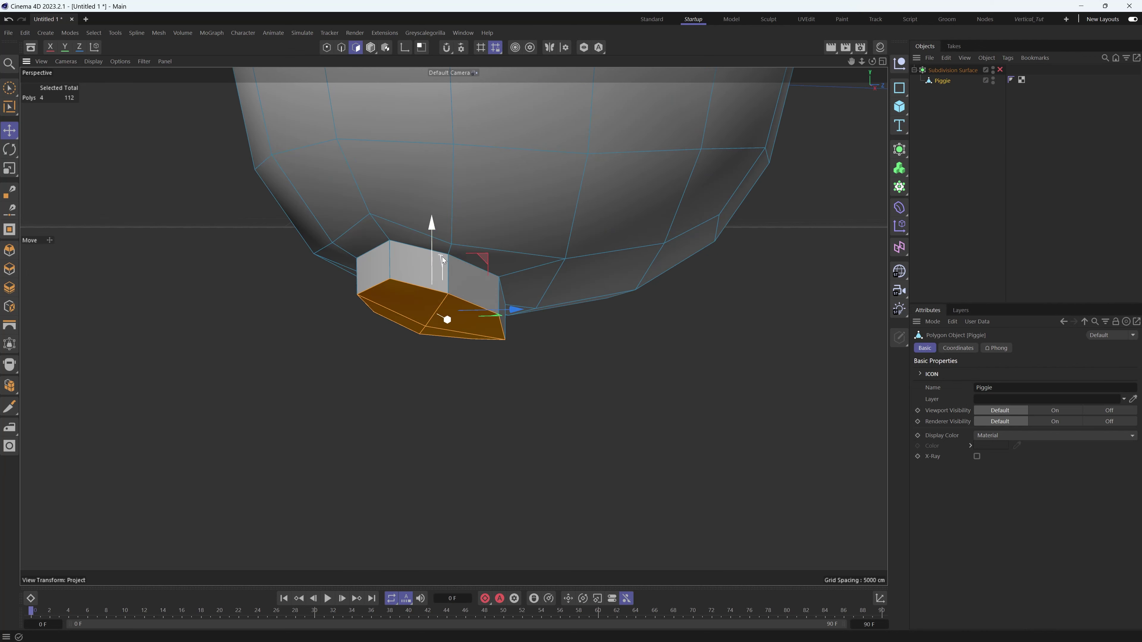
- Flatten the leg's bottom polygons with Scale along the Y axis and round their outline with Fit Circle
{"action": "key", "text": "t"}
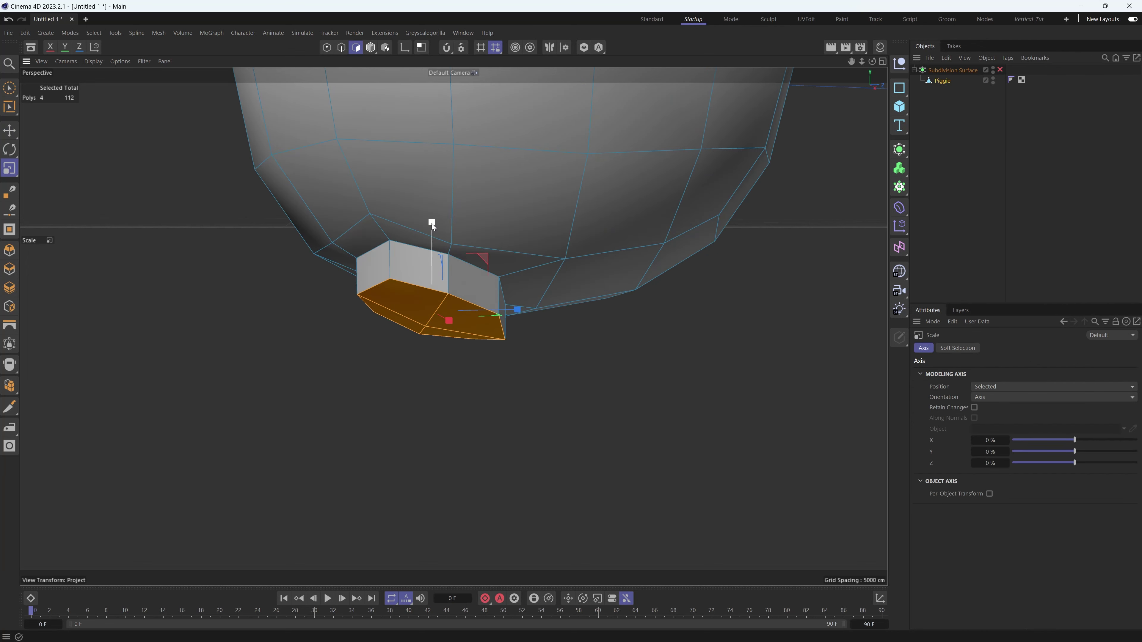
{"action": "left_click_drag", "start_coordinate": [431, 223], "coordinate": [451, 246]}
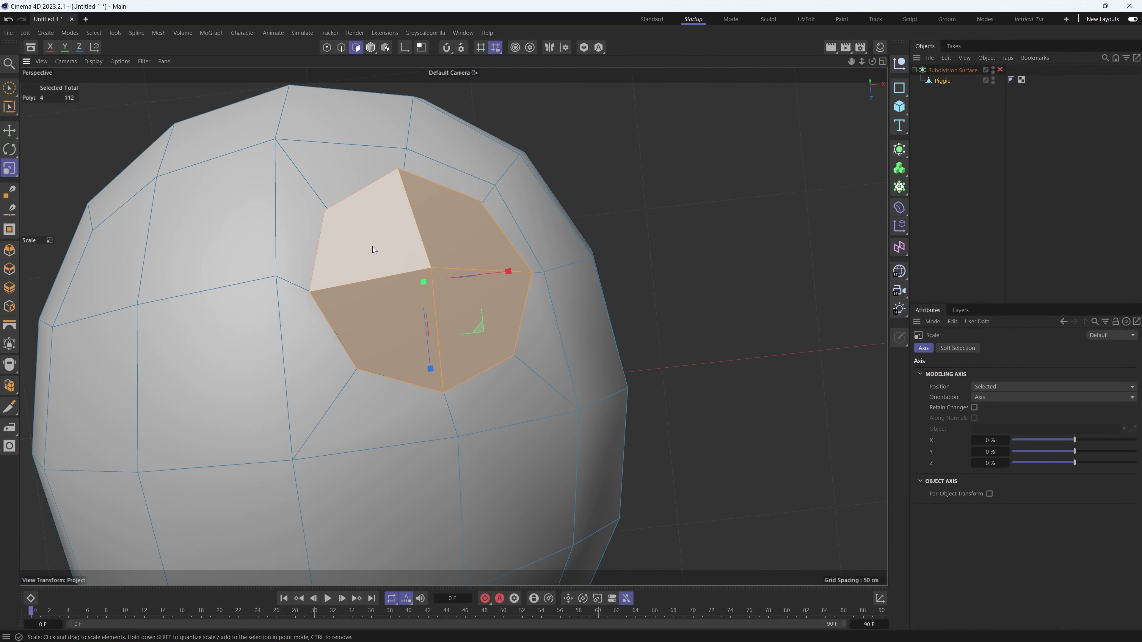
{"action": "right_click", "coordinate": [385, 237]}
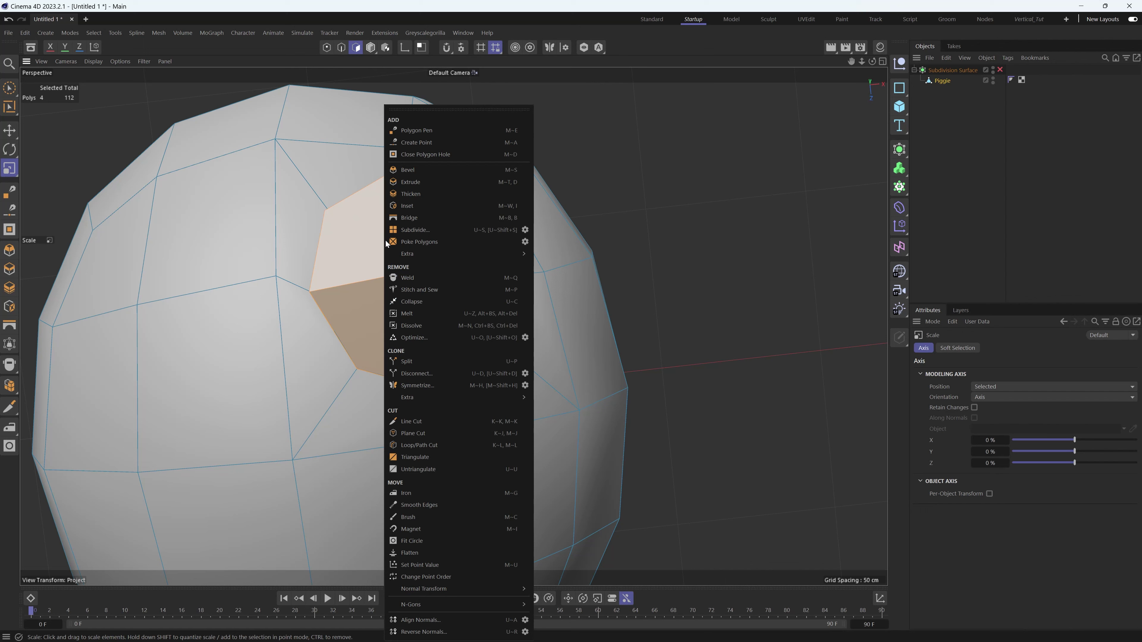
{"action": "left_click", "coordinate": [425, 542]}
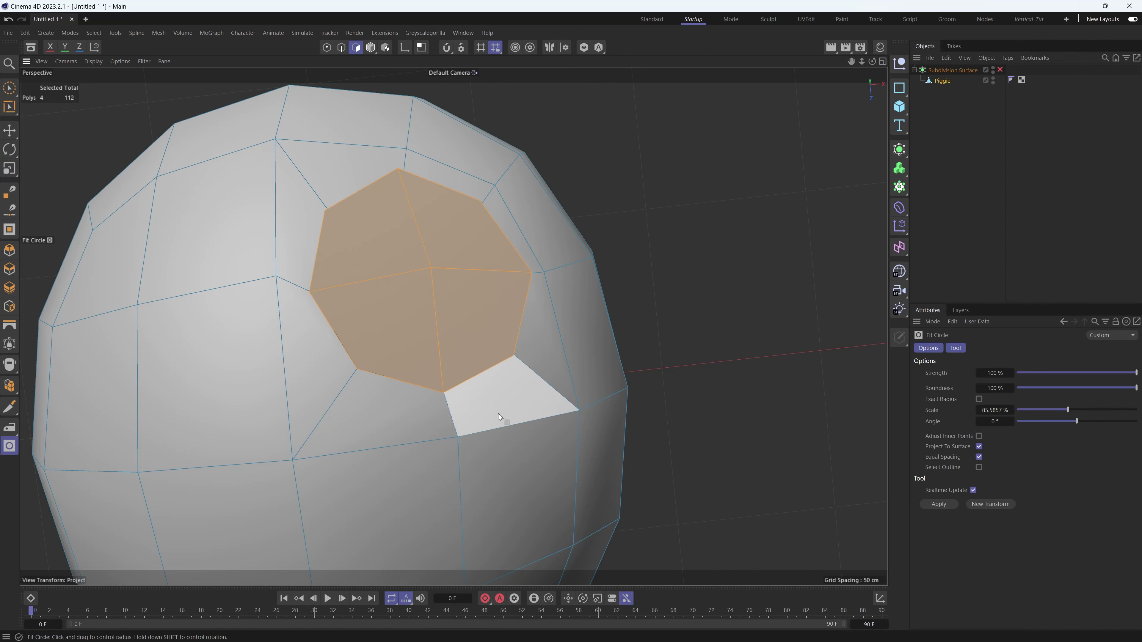
{"action": "left_click_drag", "start_coordinate": [498, 413], "coordinate": [437, 399]}
{"action": "left_click_drag", "start_coordinate": [484, 317], "coordinate": [431, 474], "text": "alt"}
- Extrude the leg's bottom polygons a short distance down along the Y axis and preview the leg with subdivision smoothing
{"action": "key", "text": "e"}
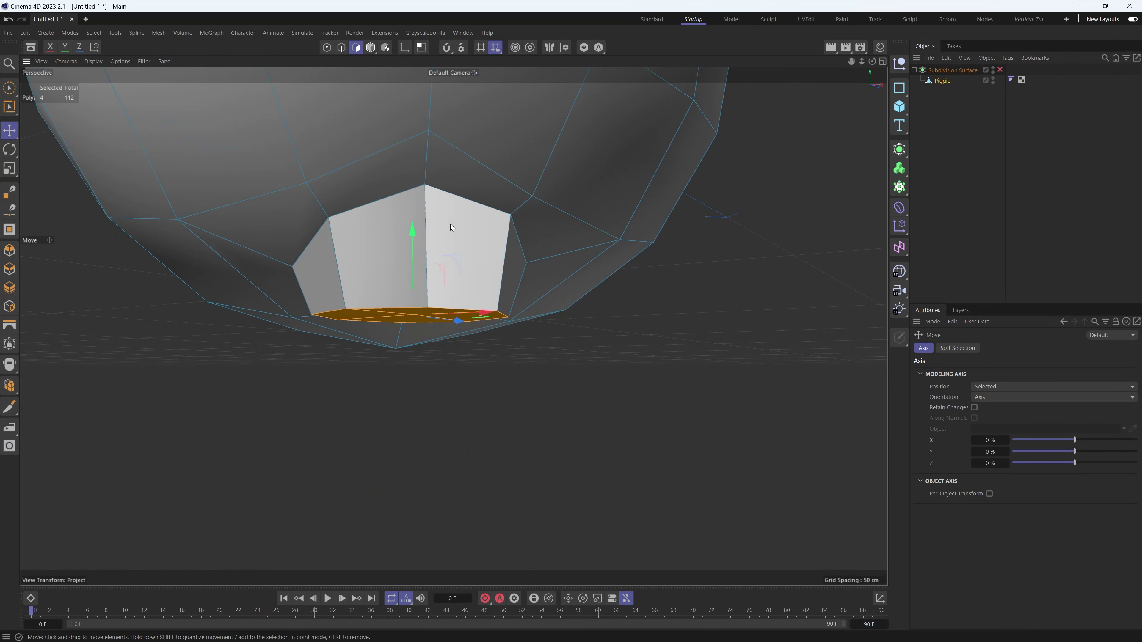
{"action": "left_click_drag", "start_coordinate": [409, 235], "coordinate": [415, 247], "text": "ctrl"}
{"action": "key", "text": "q"}
{"action": "left_click_drag", "start_coordinate": [485, 246], "coordinate": [404, 251], "text": "alt"}
{"action": "key", "text": "q"}
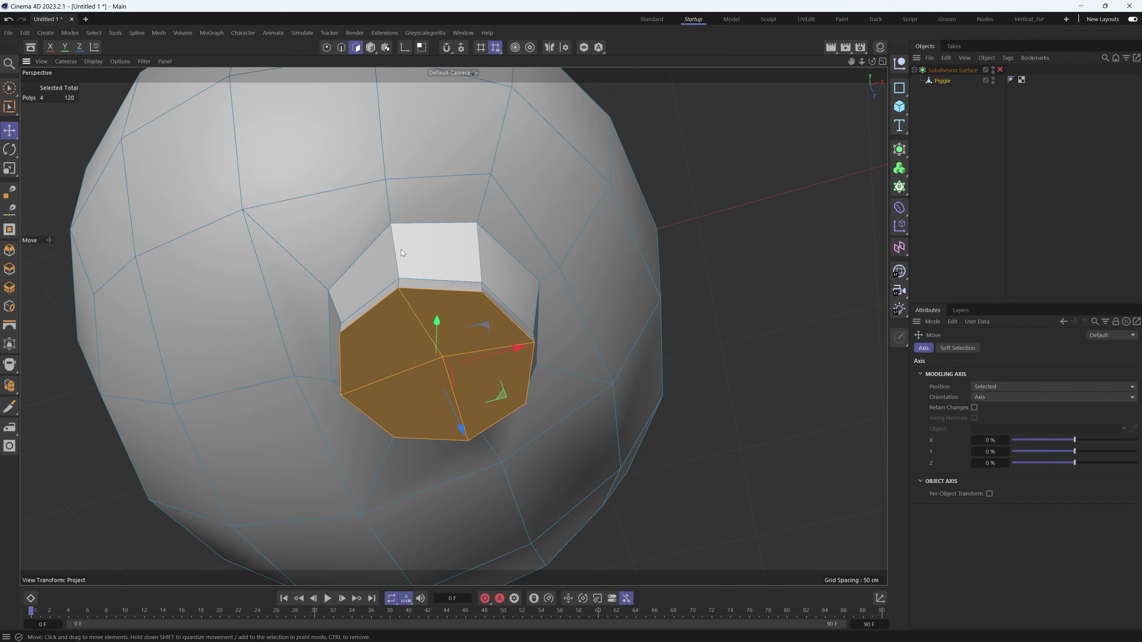
- Add both rings of side polygons around the leg to the bottom polygon selection with Loop Selection
{"action": "key", "text": "u"}
{"action": "key", "text": "l"}
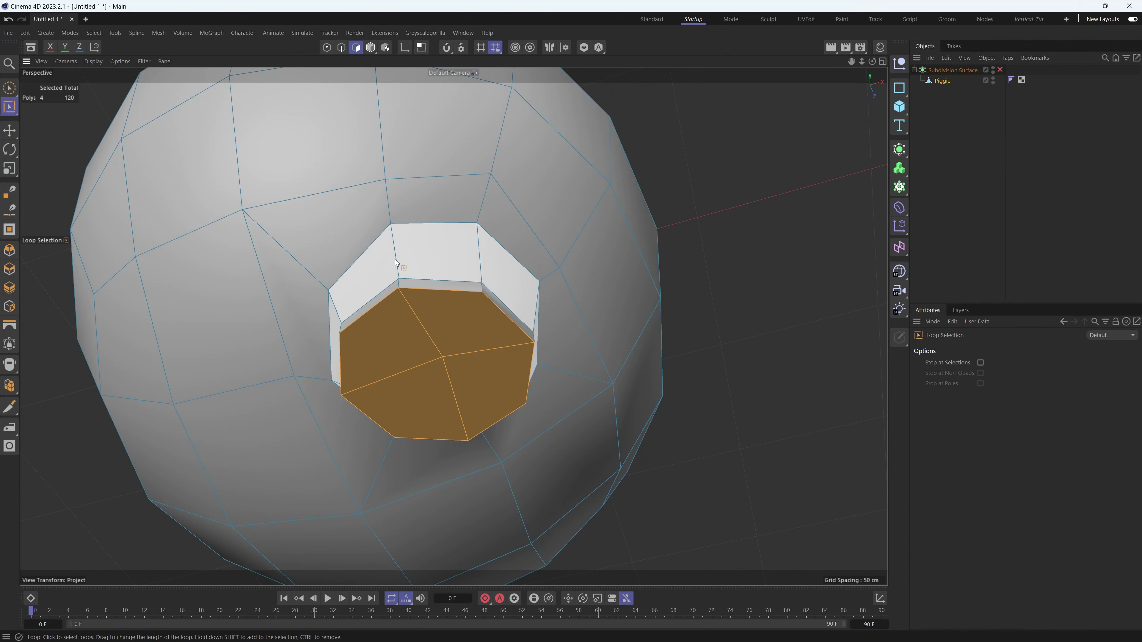
{"action": "key", "text": "e"}
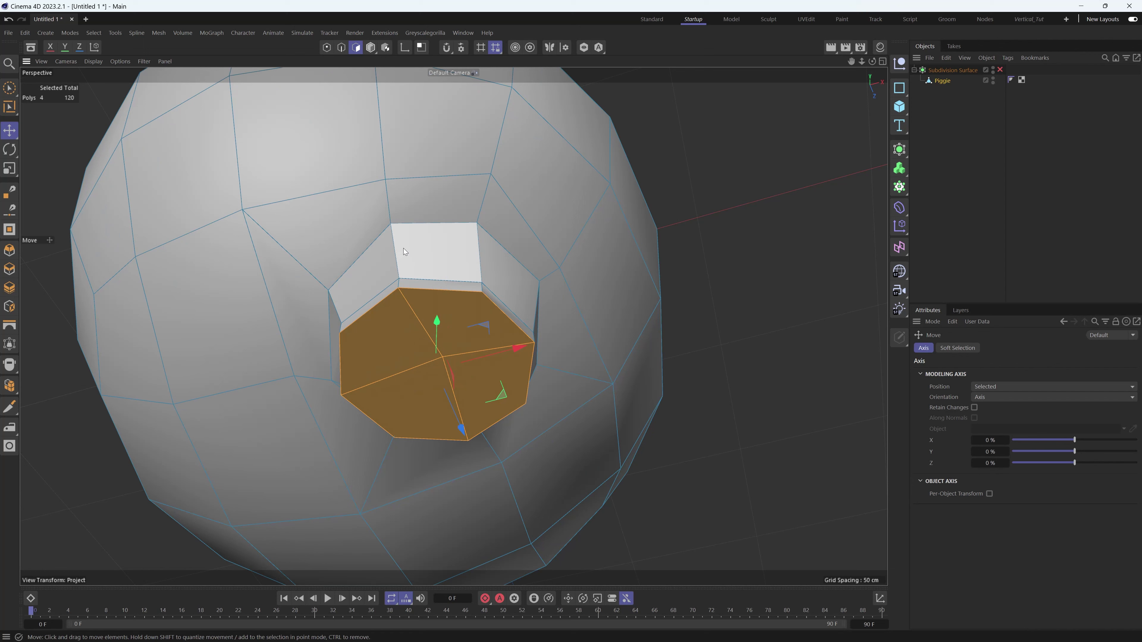
{"action": "key", "text": "u"}
{"action": "key", "text": "l"}
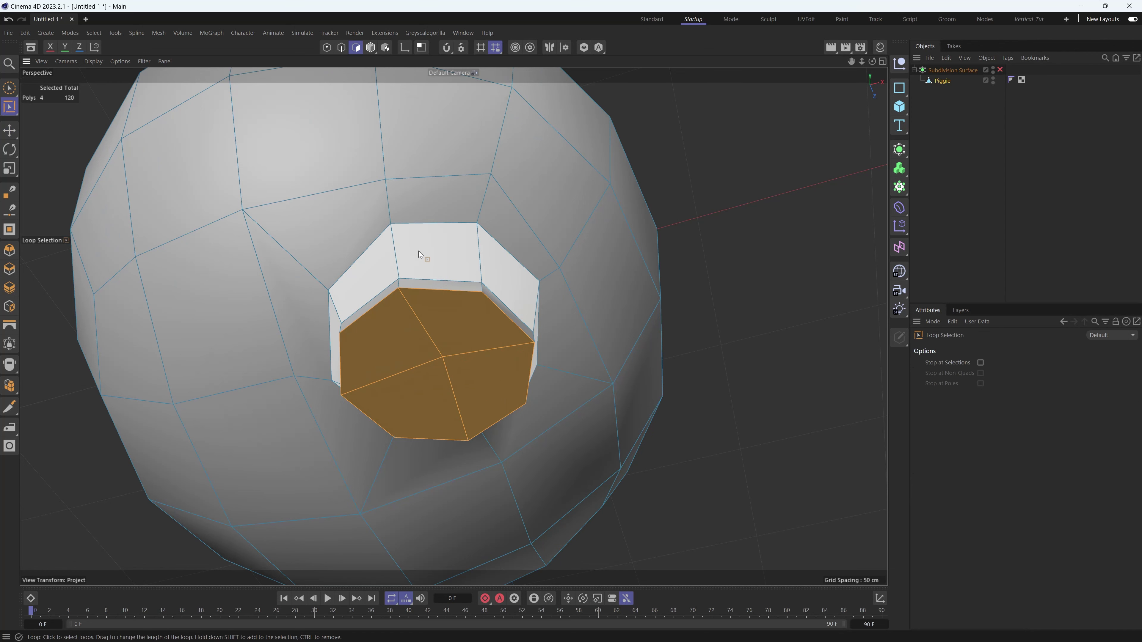
{"action": "left_click", "coordinate": [398, 265], "text": "shift"}
{"action": "left_click", "coordinate": [401, 283], "text": "shift"}
{"action": "left_click_drag", "start_coordinate": [414, 273], "coordinate": [428, 245], "text": "alt"}
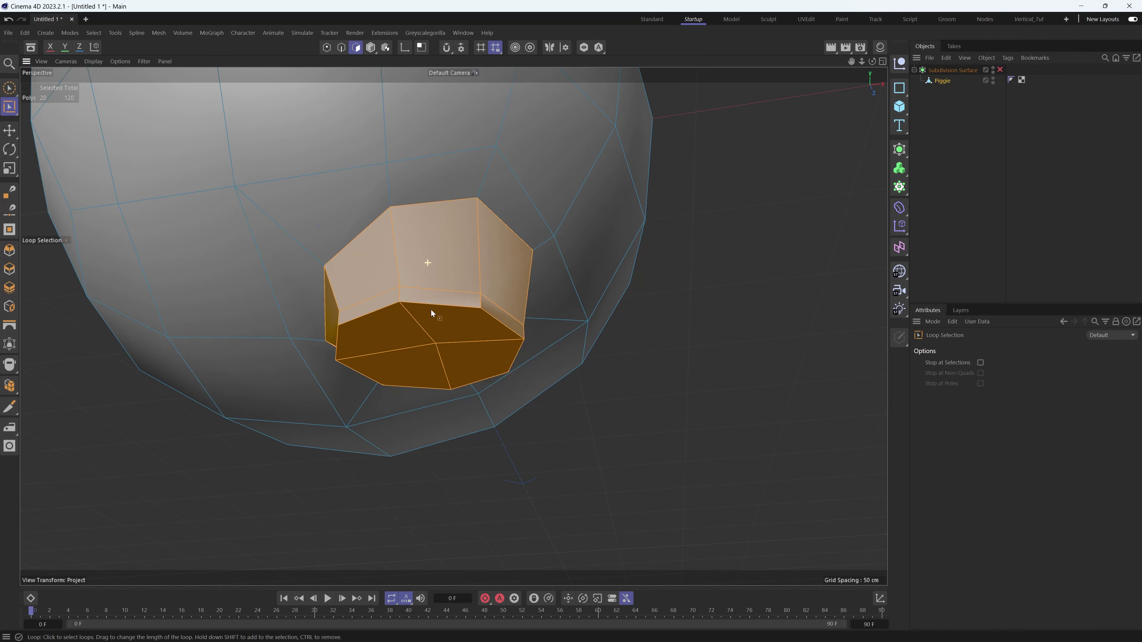
- Thicken the leg by pushing the selected side and bottom polygons slightly outward with Normal Move
{"action": "right_click", "coordinate": [428, 238]}
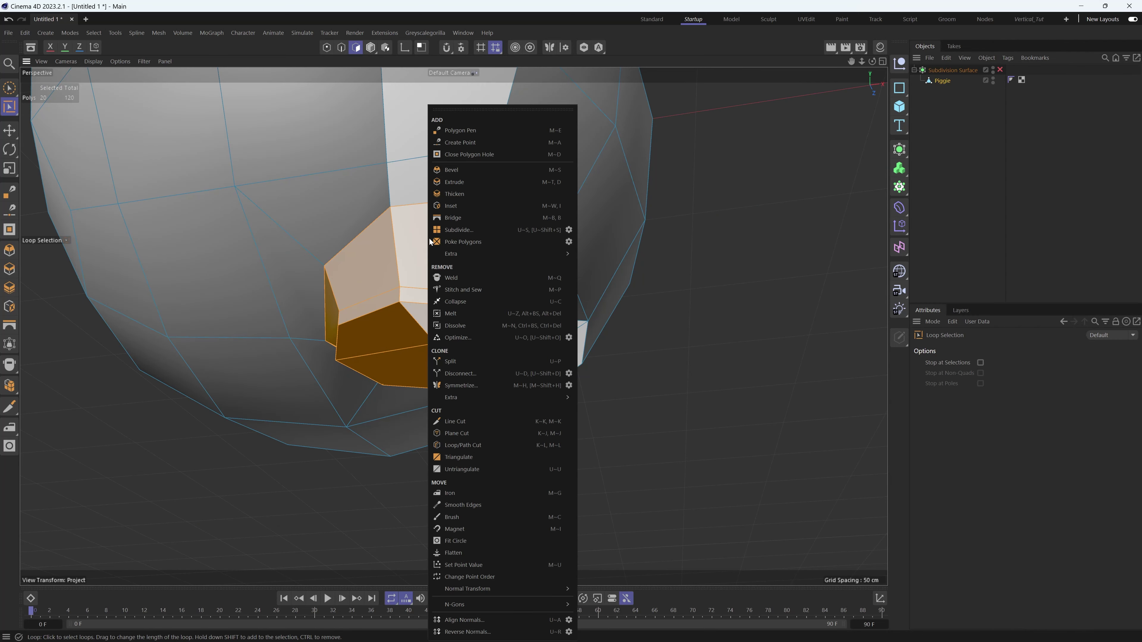
{"action": "mouse_move", "coordinate": [540, 589]}
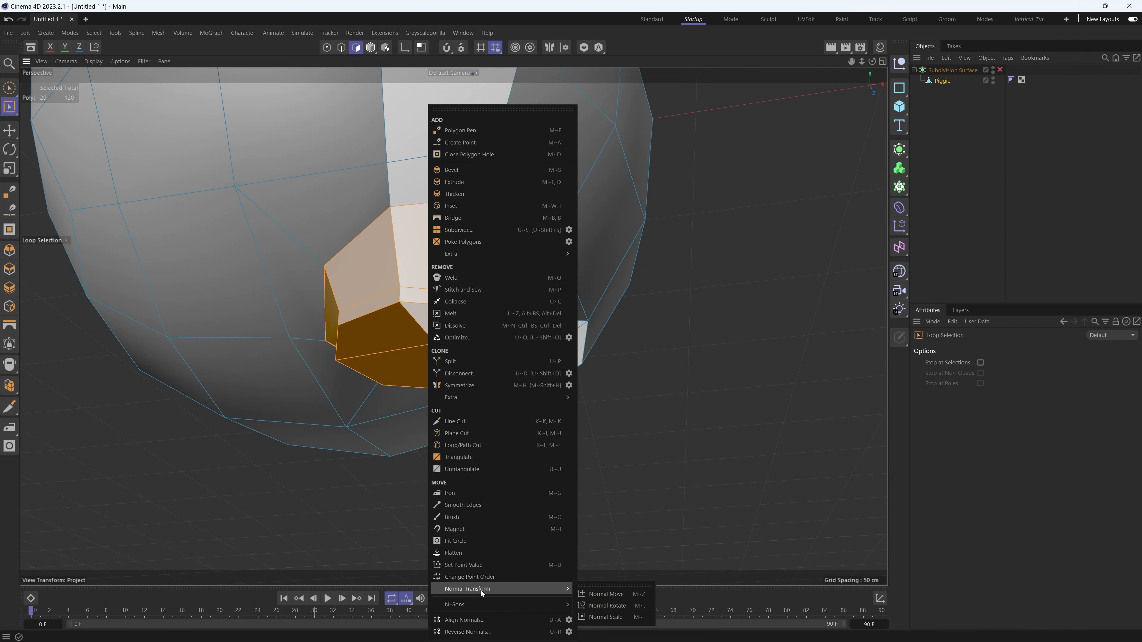
{"action": "left_click", "coordinate": [611, 595]}
{"action": "left_click_drag", "start_coordinate": [609, 481], "coordinate": [693, 351]}
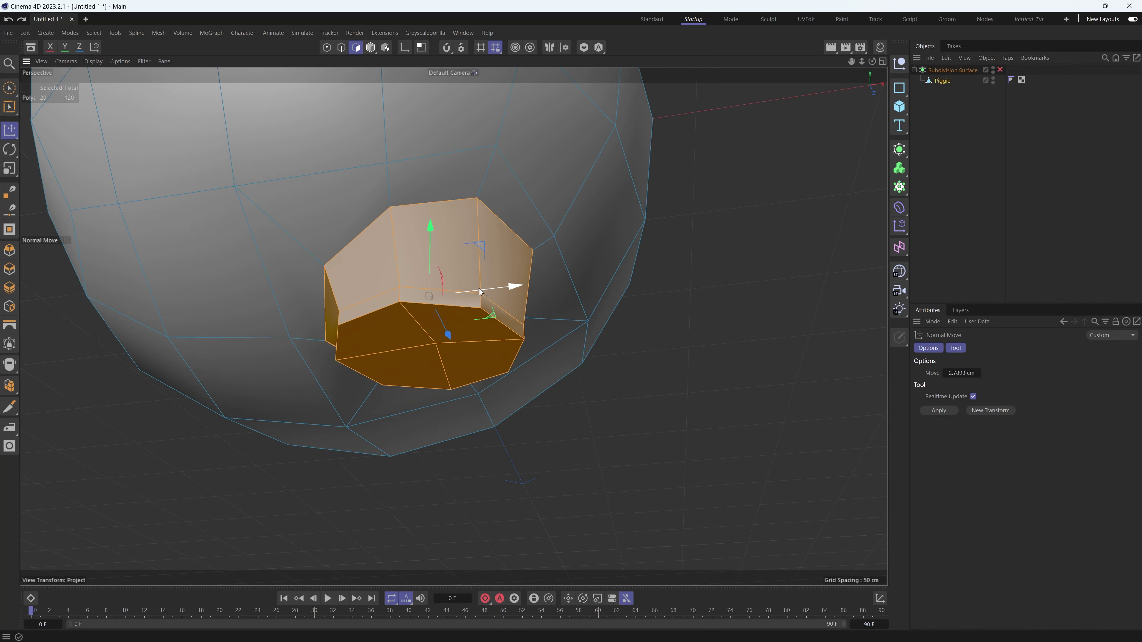
{"action": "left_click_drag", "start_coordinate": [522, 351], "coordinate": [564, 361]}
{"action": "key", "text": "e"}
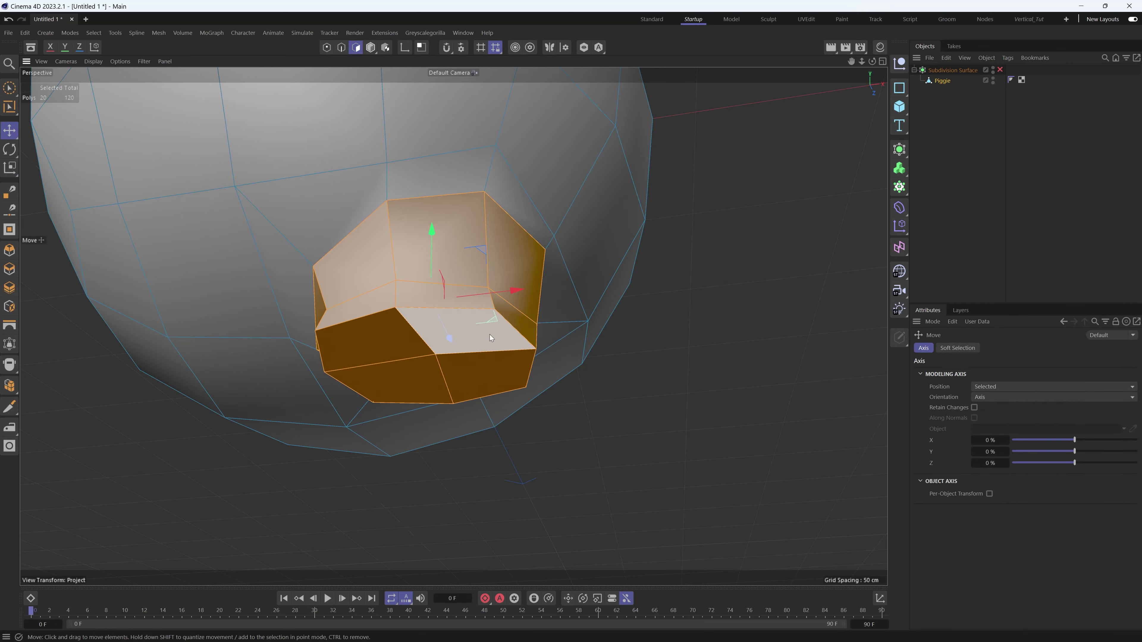
{"action": "left_click_drag", "start_coordinate": [490, 335], "coordinate": [534, 404], "text": "alt"}
{"action": "left_click_drag", "start_coordinate": [535, 313], "coordinate": [545, 307], "text": "alt"}
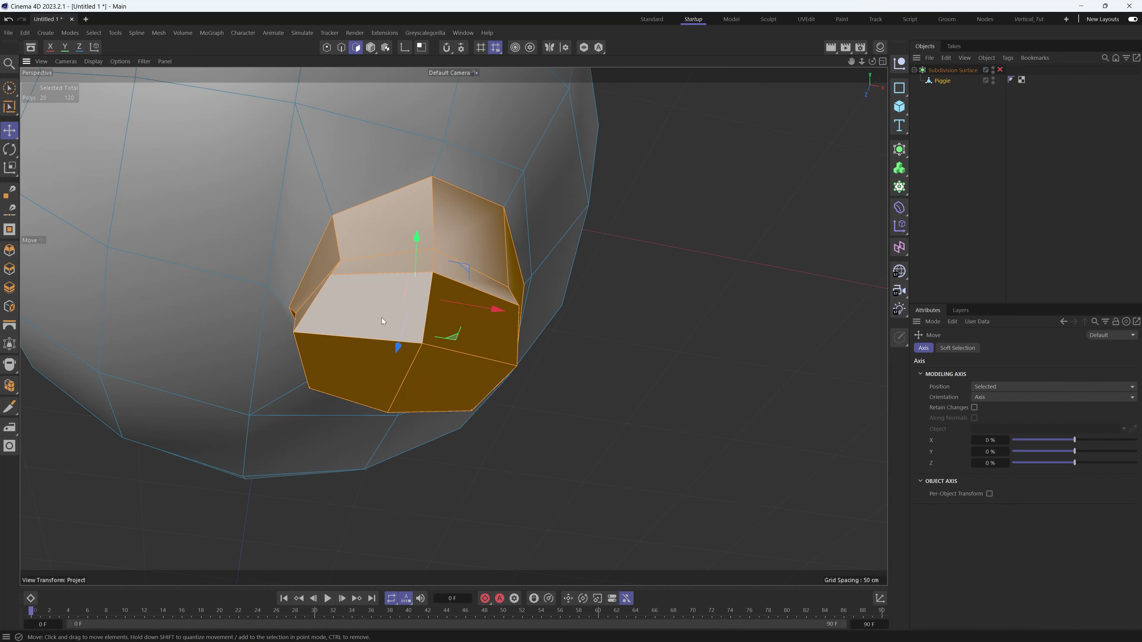
- Select the leg's four bottom polygons and flatten them along the Y axis with Scale
{"action": "left_click", "coordinate": [381, 319]}
{"action": "left_click", "coordinate": [378, 373], "text": "shift"}
{"action": "left_click", "coordinate": [452, 383], "text": "shift"}
{"action": "left_click", "coordinate": [486, 318], "text": "shift"}
{"action": "left_click_drag", "start_coordinate": [433, 329], "coordinate": [397, 378], "text": "alt"}
{"action": "key", "text": "t"}
{"action": "left_click_drag", "start_coordinate": [647, 263], "coordinate": [599, 288]}
- Examine the leg's shape with subdivision smoothing on, leaving the Subdivision Surface disabled
{"action": "key", "text": "e"}
{"action": "key", "text": "q"}
{"action": "mouse_move", "coordinate": [434, 328]}
{"action": "left_mouse_down", "text": "alt"}
{"action": "mouse_move", "coordinate": [298, 355]}
{"action": "mouse_move", "coordinate": [495, 356]}
{"action": "mouse_move", "coordinate": [428, 332]}
{"action": "mouse_move", "coordinate": [435, 237]}
{"action": "mouse_move", "coordinate": [446, 311]}
{"action": "left_mouse_up", "text": "alt"}
{"action": "scroll", "coordinate": [447, 310], "scroll_direction": "up", "scroll_amount": 3}
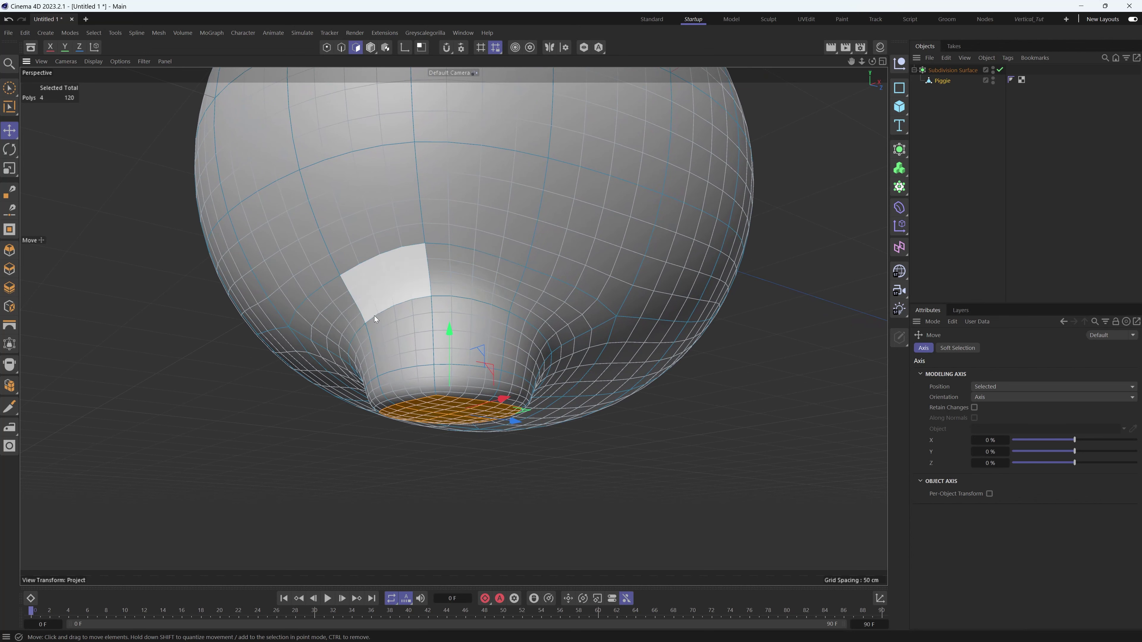
{"action": "key", "text": "q"}
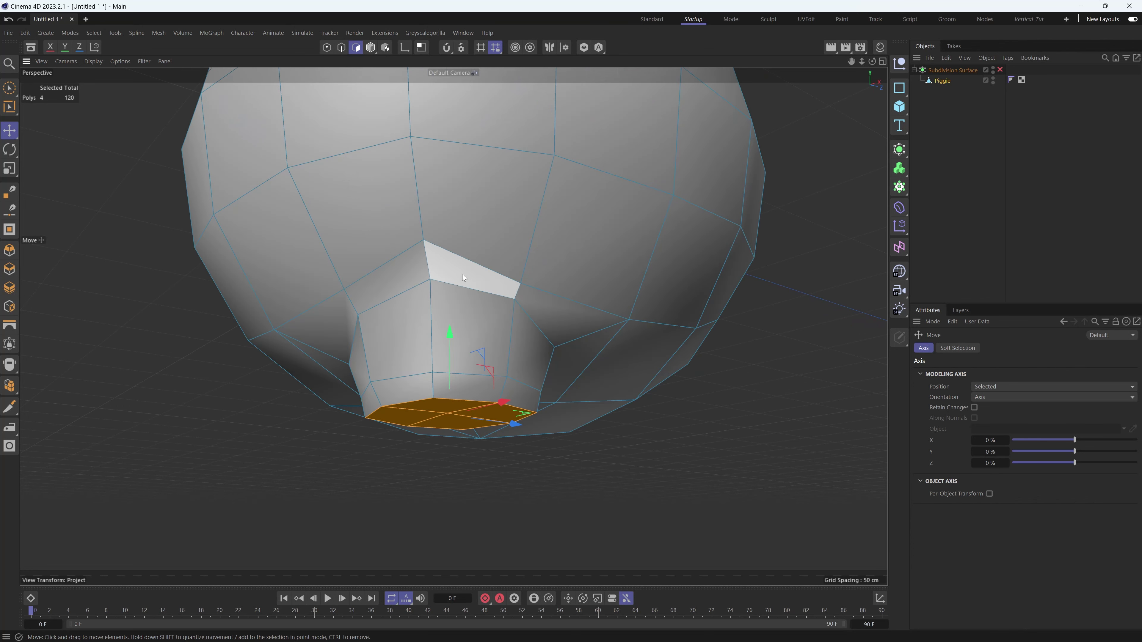
{"action": "left_click_drag", "start_coordinate": [462, 274], "coordinate": [357, 252], "text": "alt"}
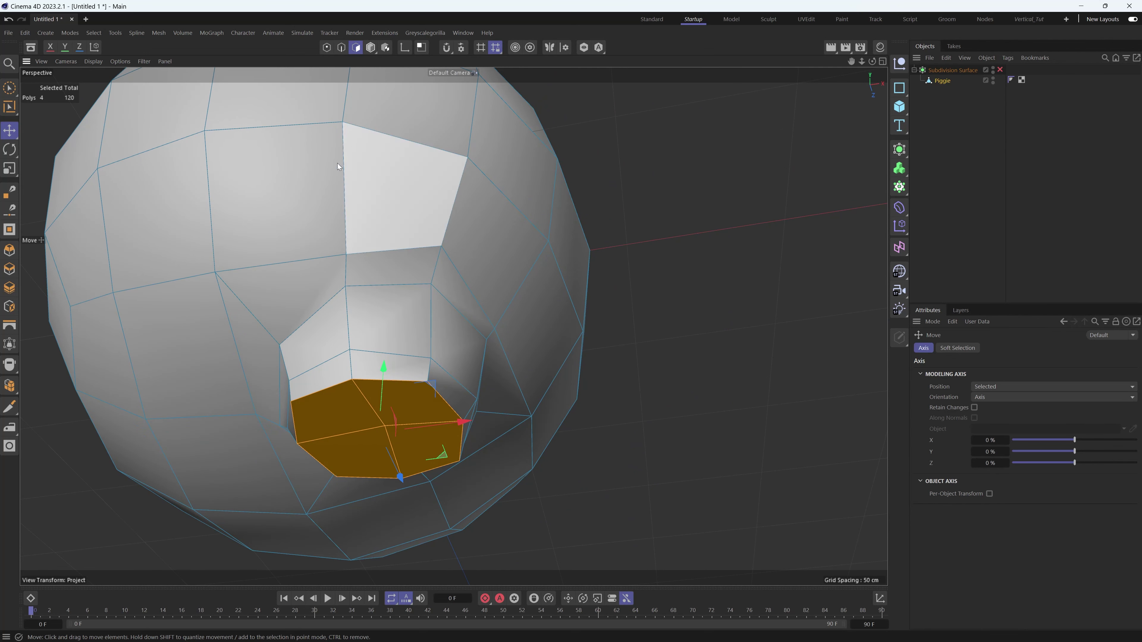
- In point mode, use Slide to move the first body points around the leg's base outward along their edges
{"action": "left_click", "coordinate": [341, 47]}
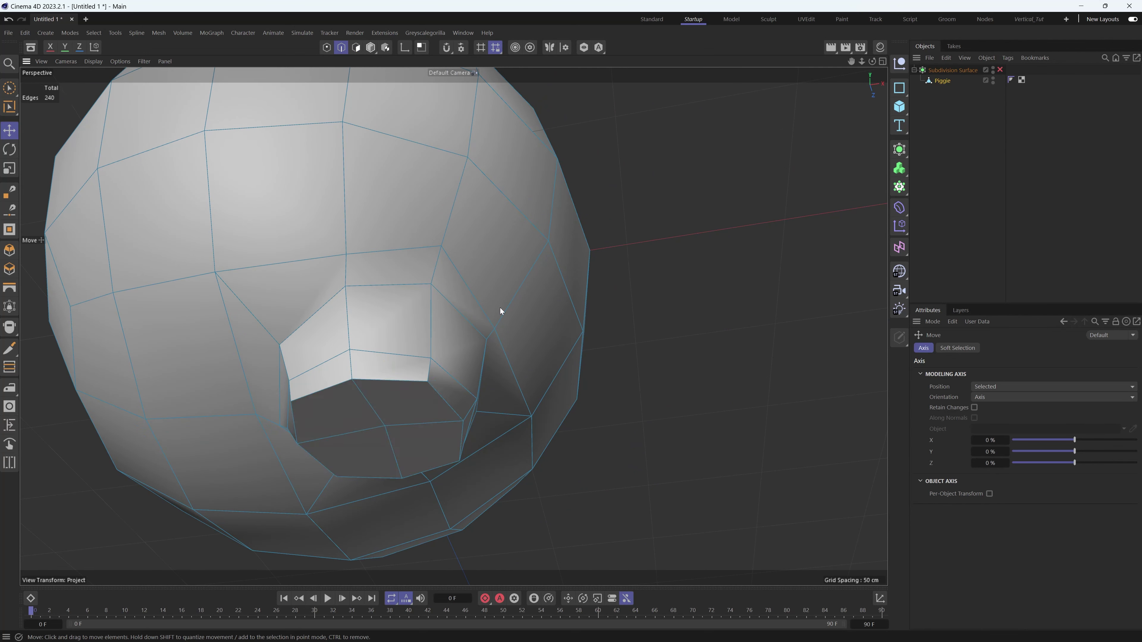
{"action": "left_click", "coordinate": [326, 47]}
{"action": "left_click", "coordinate": [346, 255]}
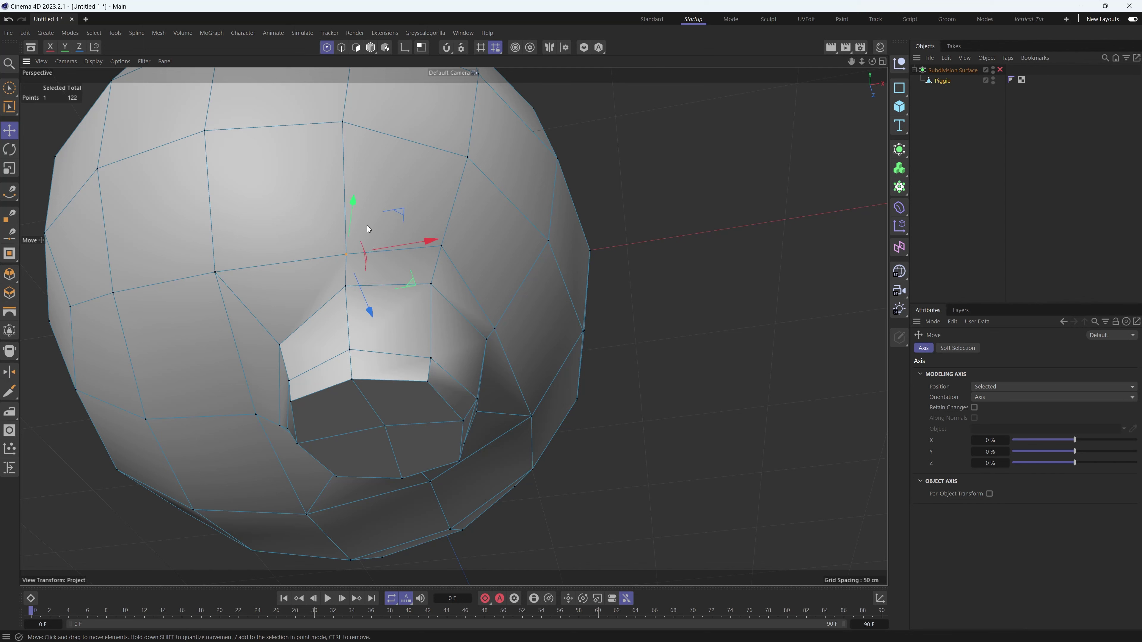
{"action": "key", "text": "m"}
{"action": "key", "text": "o"}
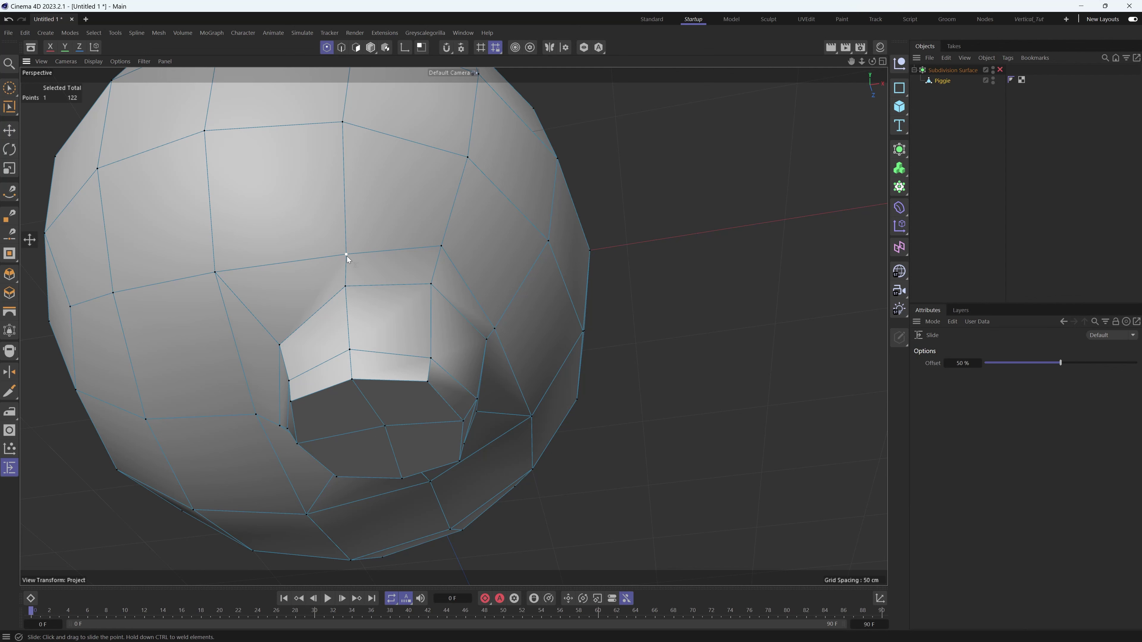
{"action": "left_click_drag", "start_coordinate": [347, 257], "coordinate": [346, 227]}
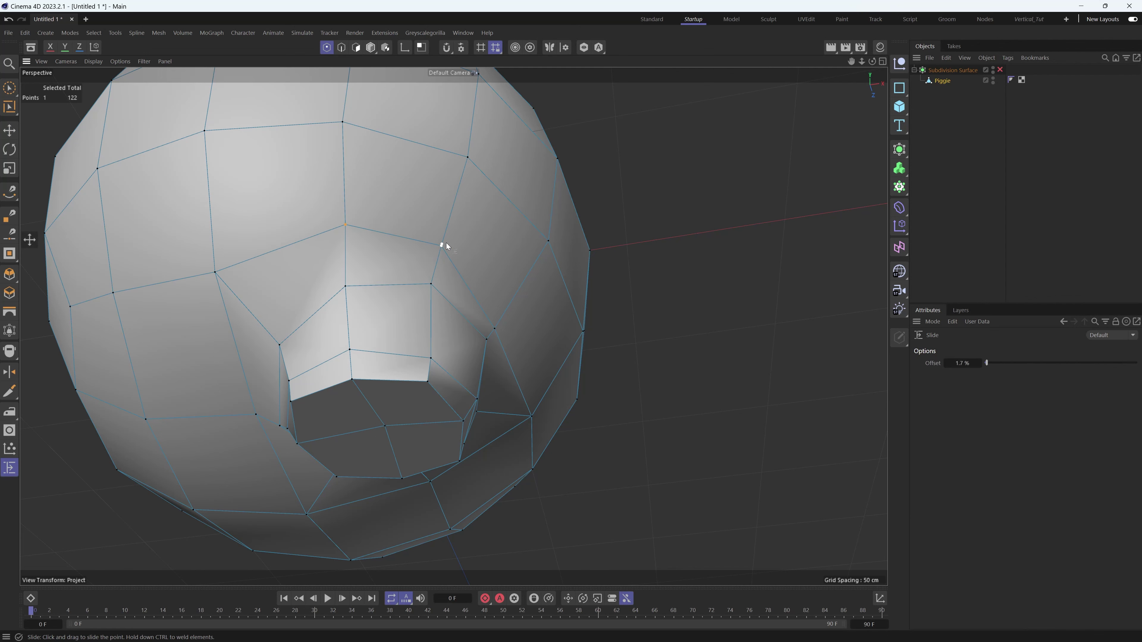
{"action": "left_click_drag", "start_coordinate": [446, 243], "coordinate": [477, 254]}
{"action": "left_click_drag", "start_coordinate": [524, 302], "coordinate": [513, 245]}
{"action": "left_click_drag", "start_coordinate": [529, 288], "coordinate": [428, 279]}
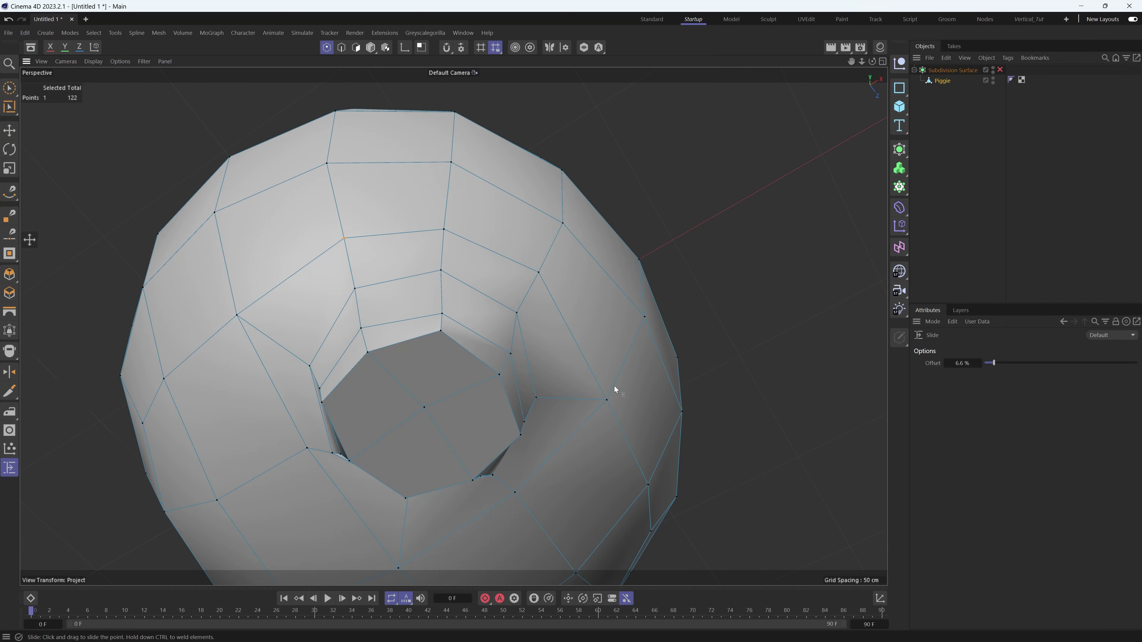
- Slide the remaining points around the leg's base along their edges to even out the ring's spacing
{"action": "left_click_drag", "start_coordinate": [615, 386], "coordinate": [487, 340], "text": "alt"}
{"action": "left_click_drag", "start_coordinate": [468, 430], "coordinate": [470, 436]}
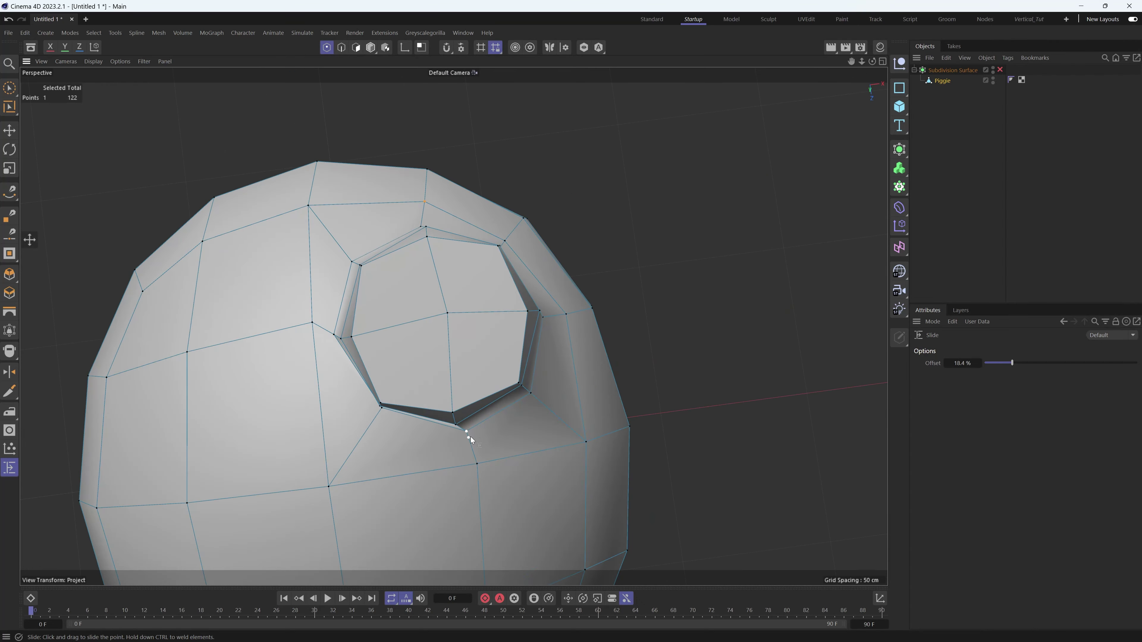
{"action": "left_click_drag", "start_coordinate": [530, 394], "coordinate": [545, 401]}
{"action": "left_click_drag", "start_coordinate": [527, 359], "coordinate": [334, 419], "text": "alt"}
{"action": "scroll", "coordinate": [369, 385], "scroll_direction": "up", "scroll_amount": 8}
{"action": "left_click_drag", "start_coordinate": [399, 360], "coordinate": [411, 387], "text": "alt"}
{"action": "scroll", "coordinate": [423, 344], "scroll_direction": "down", "scroll_amount": 5}
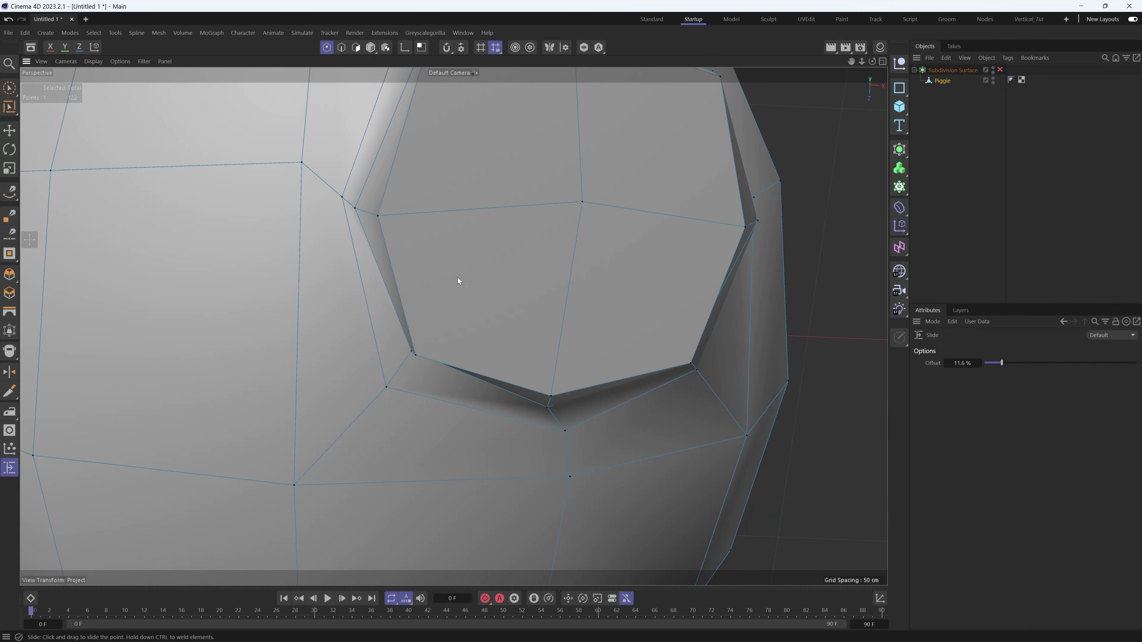
{"action": "left_click_drag", "start_coordinate": [343, 197], "coordinate": [348, 190]}
{"action": "middle_click_drag", "start_coordinate": [409, 167], "coordinate": [392, 291], "text": "alt"}
{"action": "scroll", "coordinate": [393, 290], "scroll_direction": "down", "scroll_amount": 5}
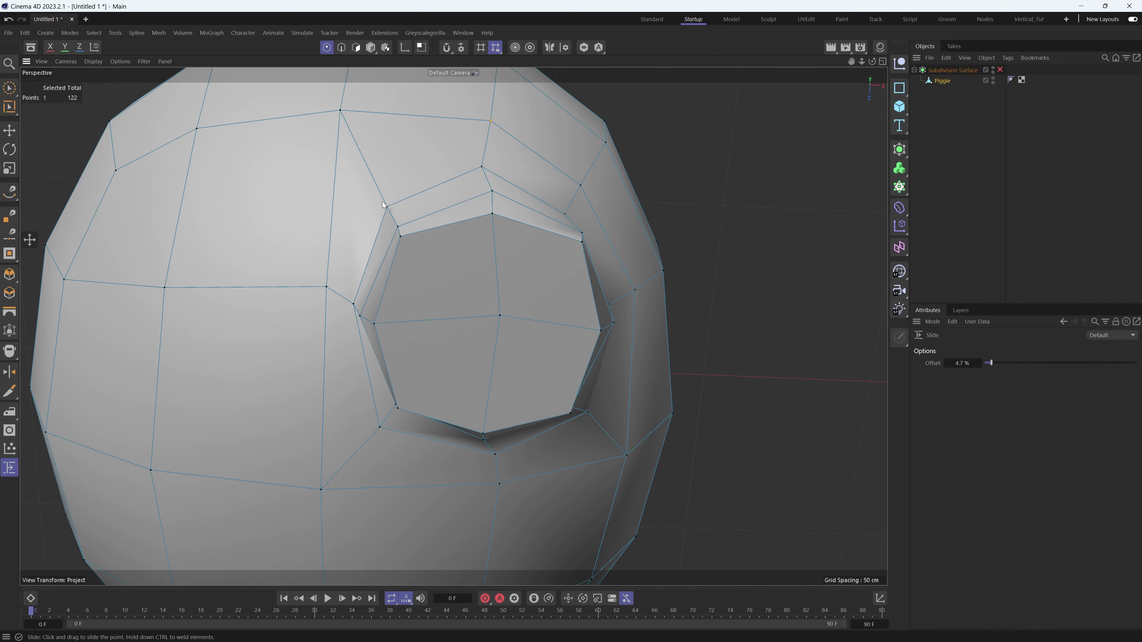
{"action": "left_click_drag", "start_coordinate": [383, 205], "coordinate": [343, 264]}
- Enable the Subdivision Surface and set the viewport's wire display to Isoparms with Loop/Path Cut active on Piggie
{"action": "key", "text": "q"}
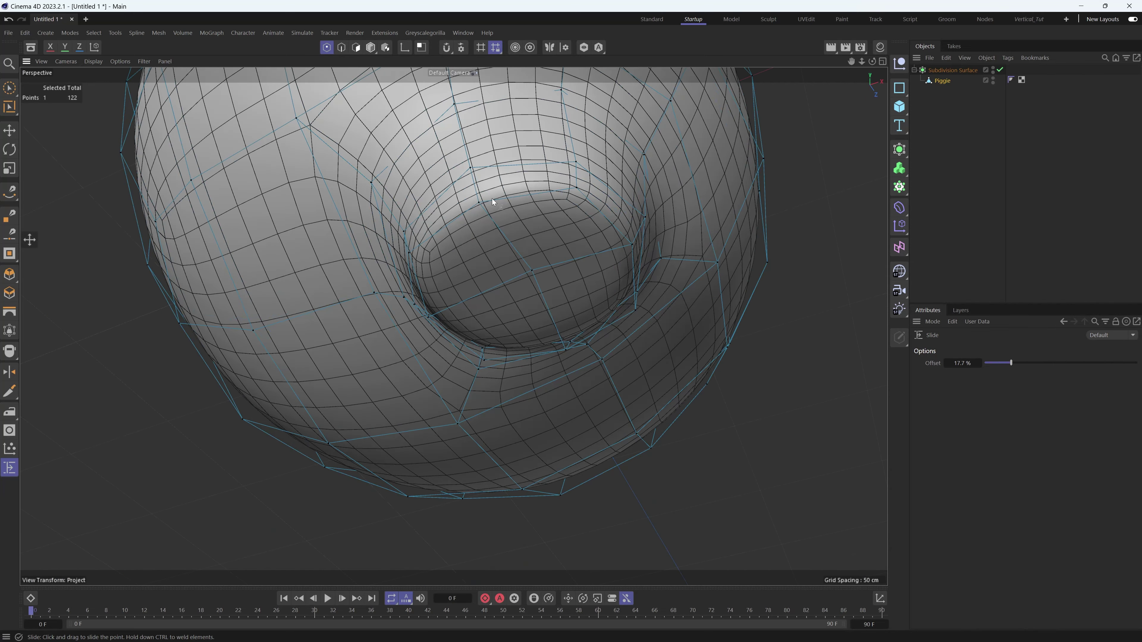
{"action": "left_click_drag", "start_coordinate": [492, 198], "coordinate": [506, 220], "text": "alt"}
{"action": "key", "text": "e"}
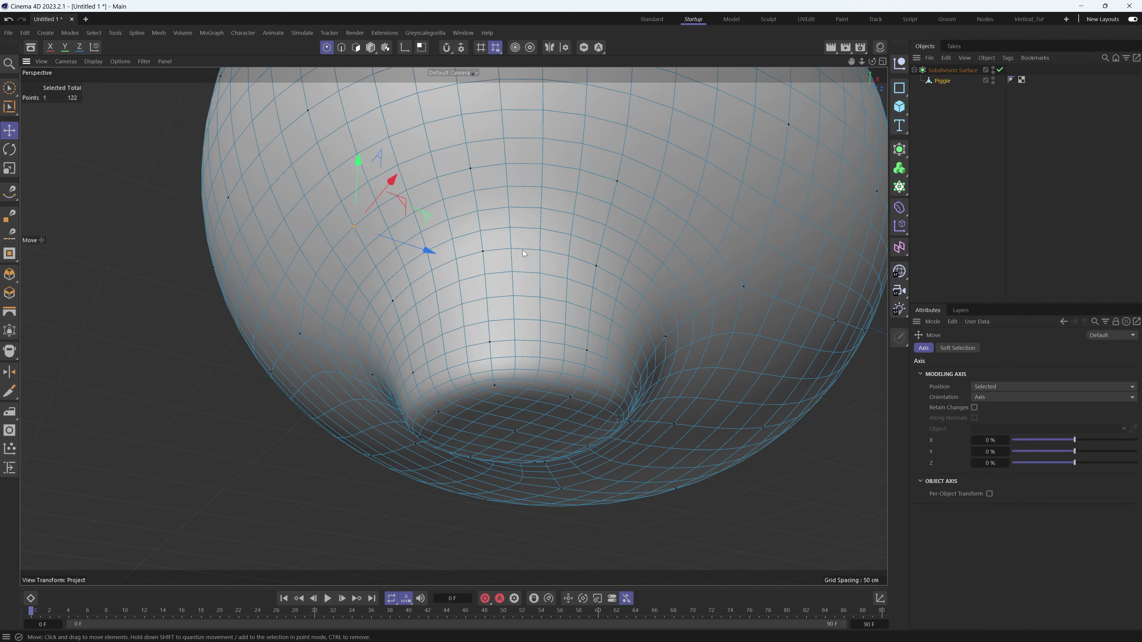
{"action": "key", "text": "m"}
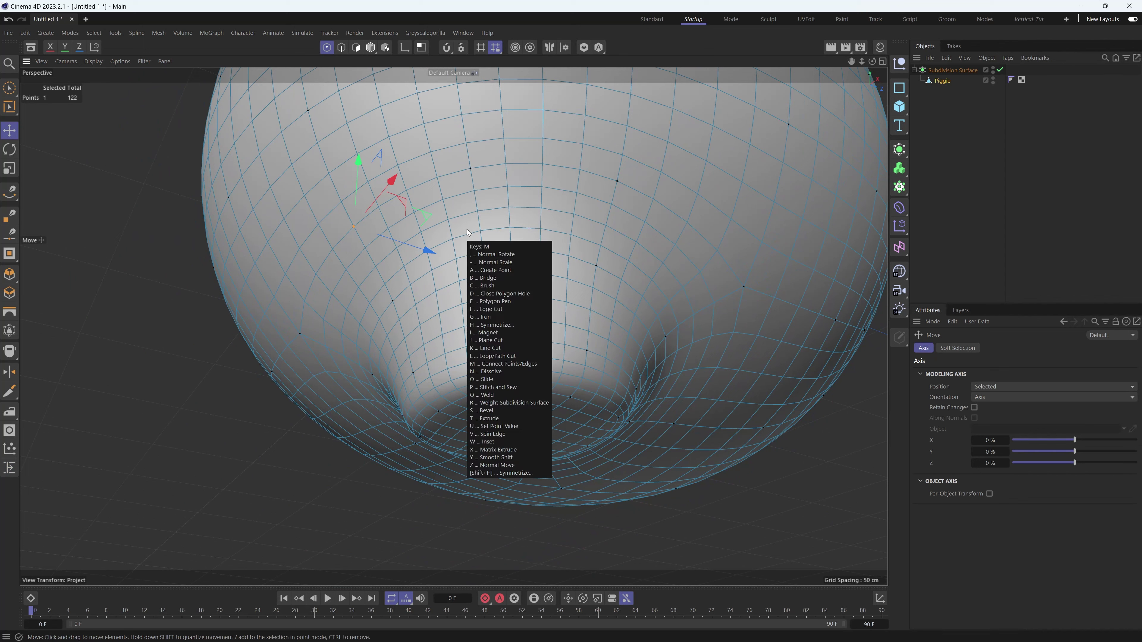
{"action": "key", "text": "l"}
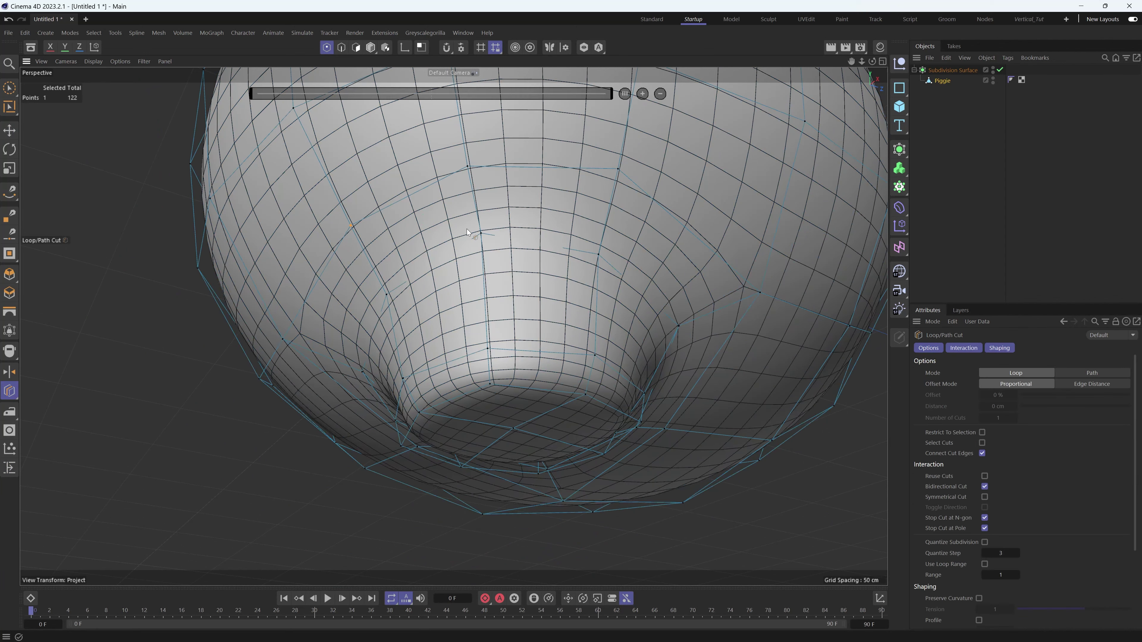
{"action": "left_click", "coordinate": [944, 86]}
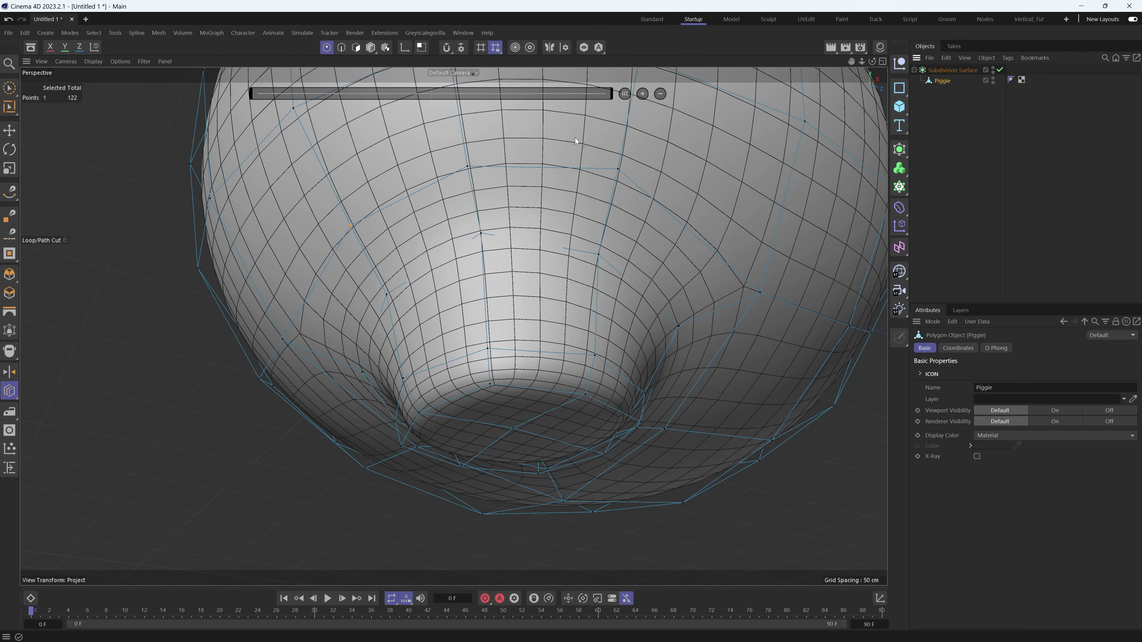
{"action": "left_click", "coordinate": [95, 62]}
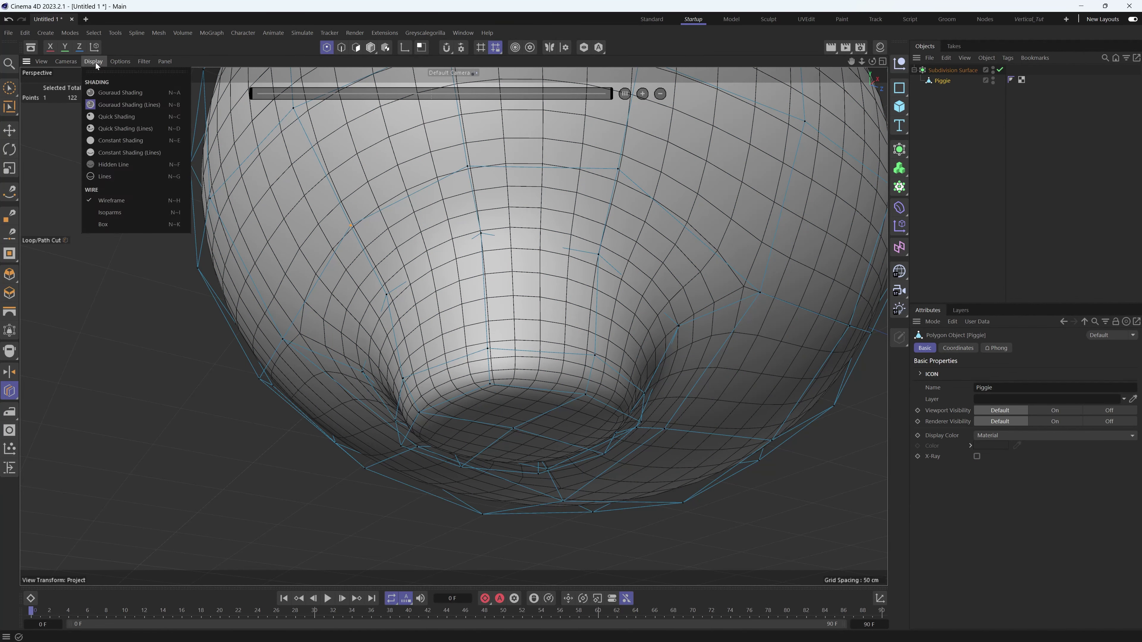
{"action": "left_click", "coordinate": [119, 213]}
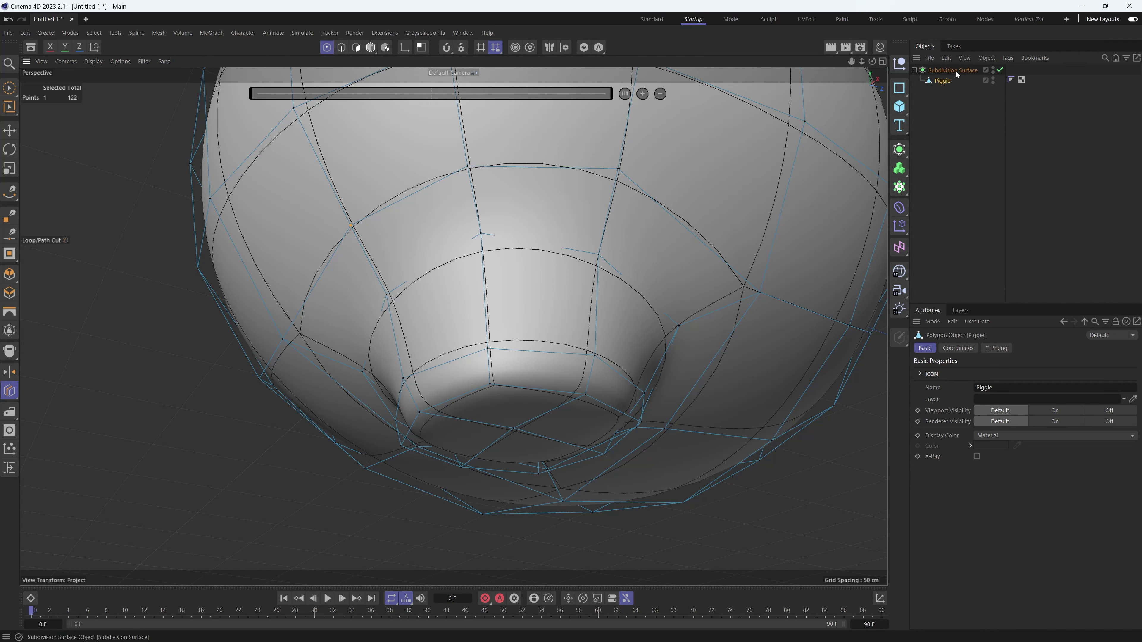
- Cut an edge loop around the upper leg at about 81%, just below the body junction, and return to Model mode
{"action": "left_click", "coordinate": [395, 309]}
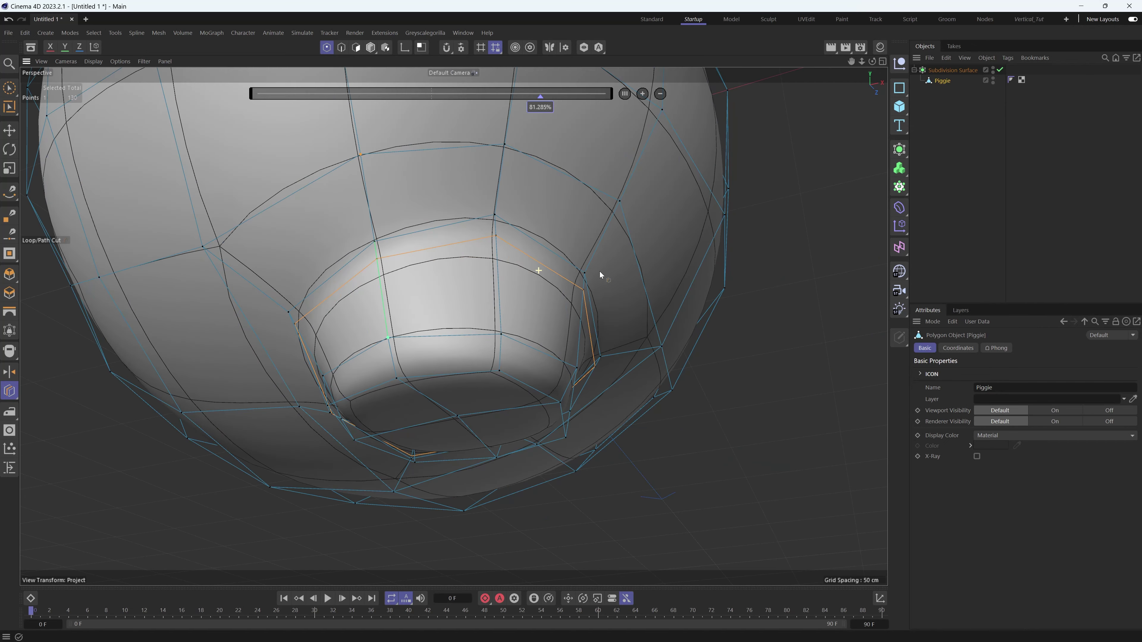
{"action": "left_click", "coordinate": [370, 47]}
{"action": "left_click_drag", "start_coordinate": [378, 257], "coordinate": [463, 220], "text": "alt"}
{"action": "key", "text": "e"}
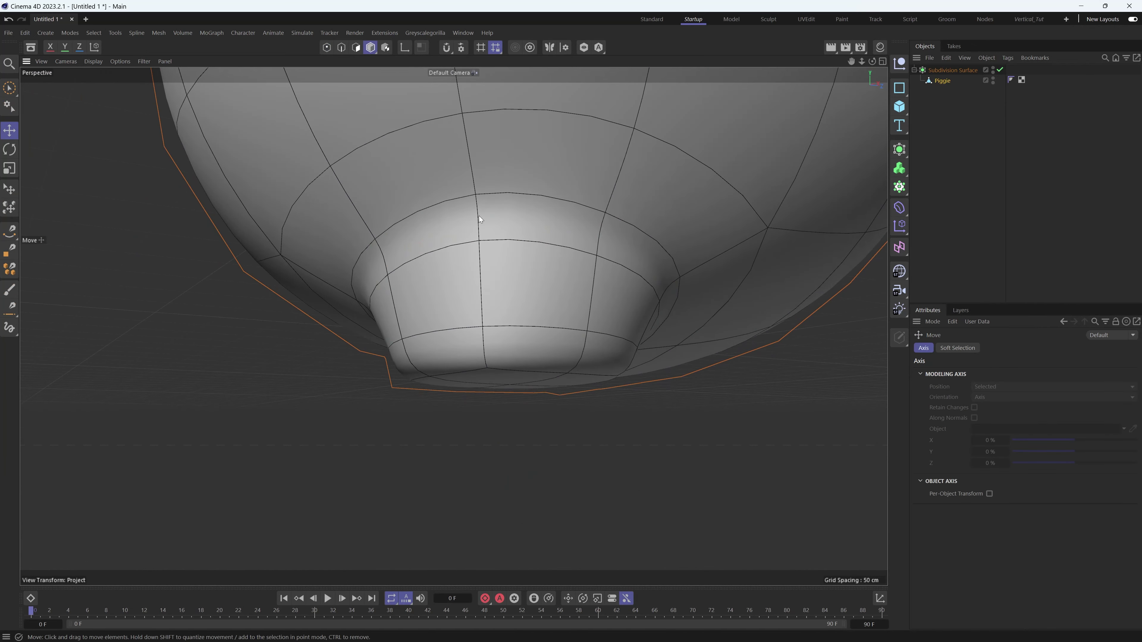
- Select the edge loop around the upper leg and use Slide to shift it about 2.5 cm toward the body junction
{"action": "left_click", "coordinate": [342, 48]}
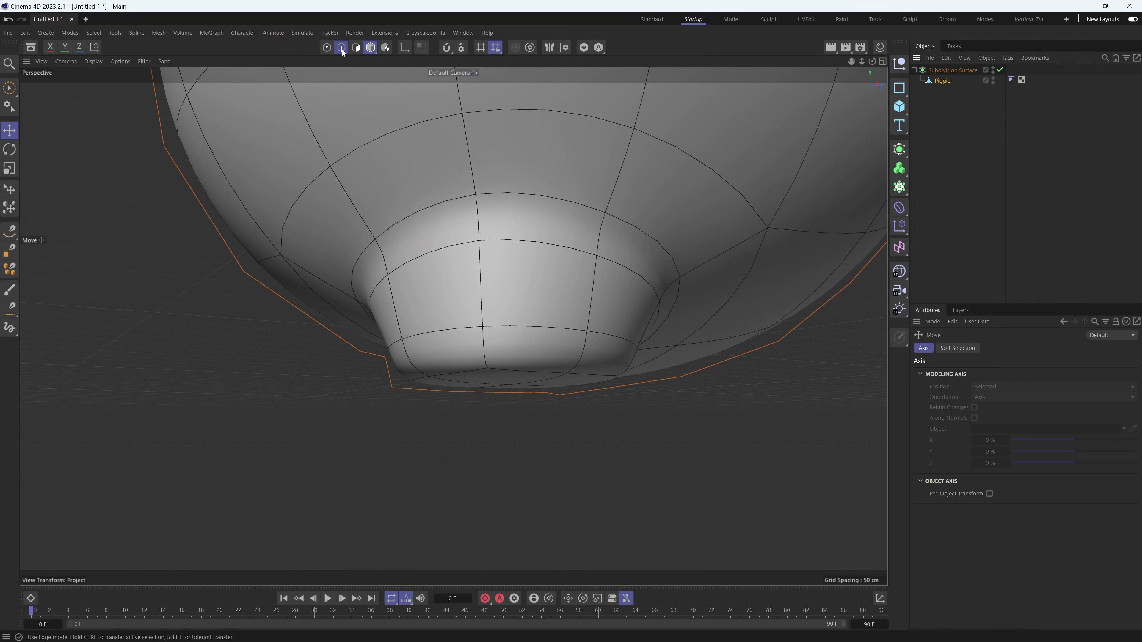
{"action": "key", "text": "q"}
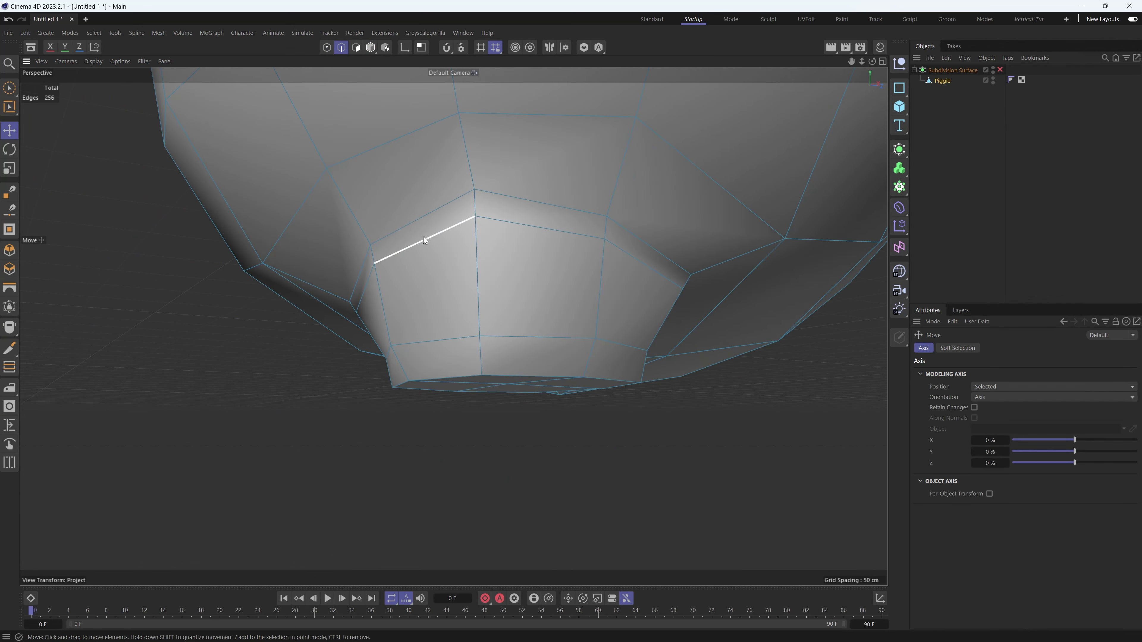
{"action": "double_click", "coordinate": [426, 240]}
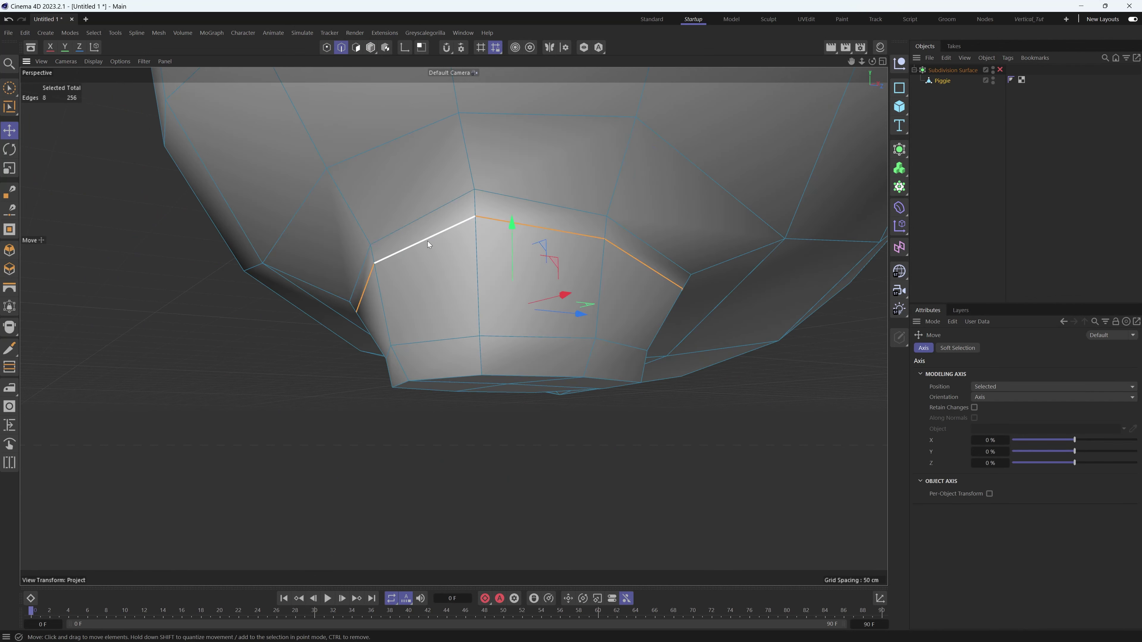
{"action": "key", "text": "m"}
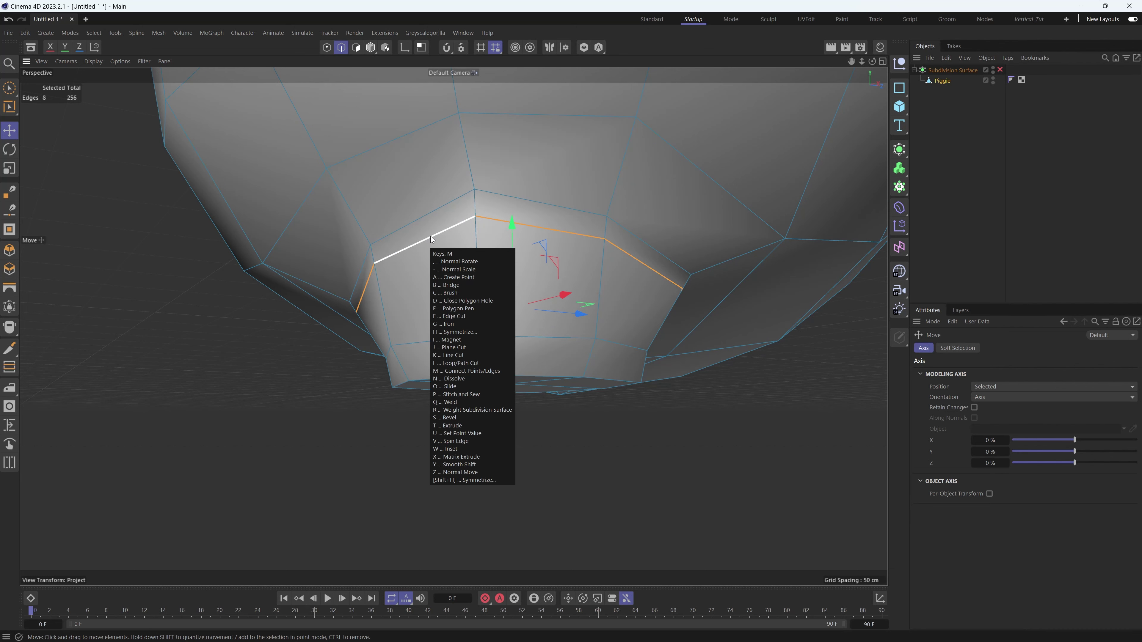
{"action": "key", "text": "o"}
{"action": "key", "text": "q"}
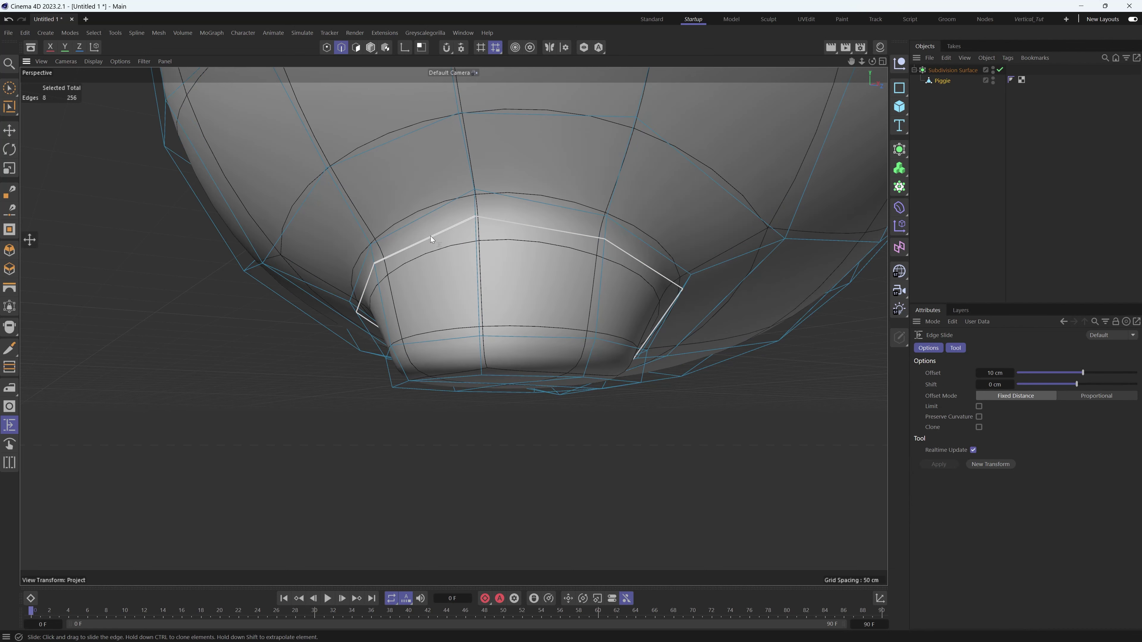
{"action": "left_click_drag", "start_coordinate": [565, 241], "coordinate": [385, 311]}
{"action": "scroll", "coordinate": [447, 215], "scroll_direction": "up", "scroll_amount": 10}
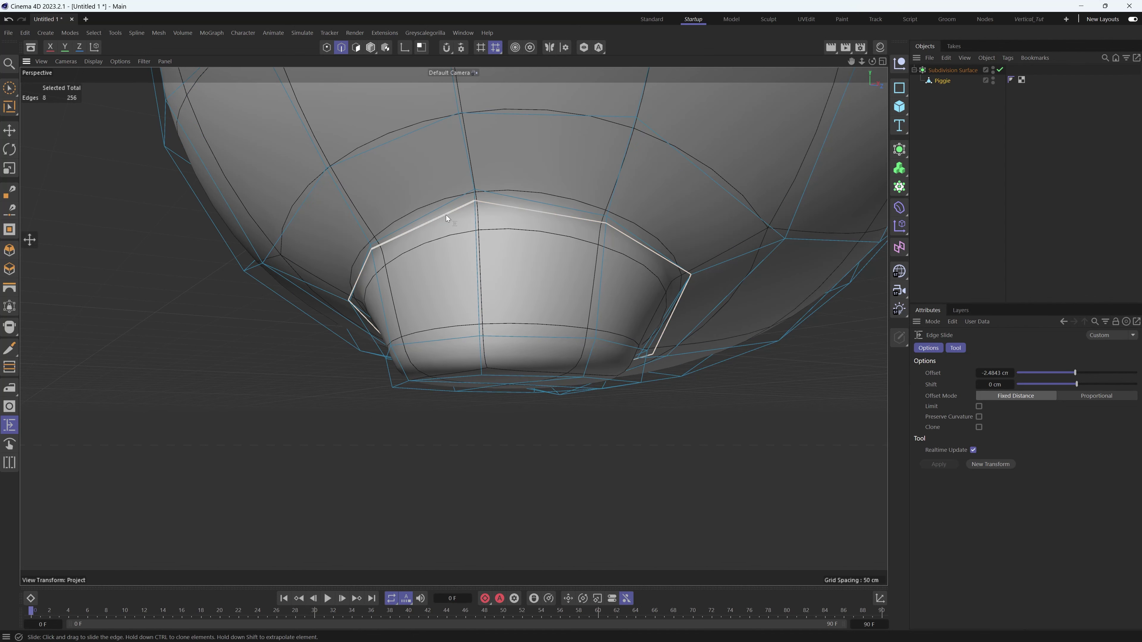
{"action": "scroll", "coordinate": [471, 251], "scroll_direction": "down", "scroll_amount": 10}
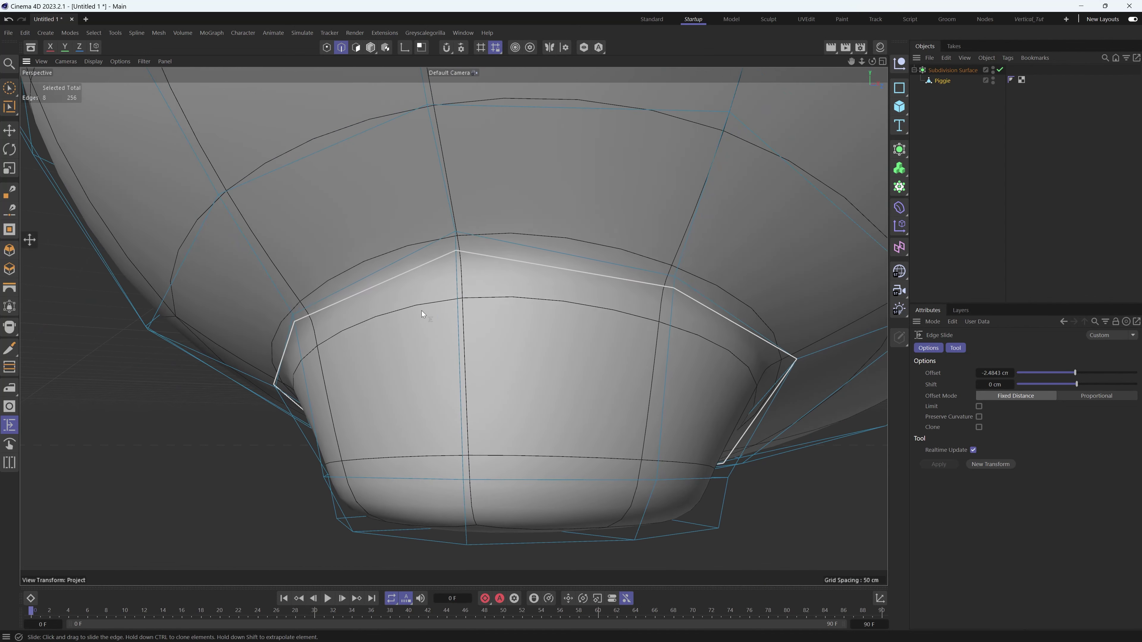
{"action": "left_click_drag", "start_coordinate": [421, 311], "coordinate": [576, 335]}
{"action": "scroll", "coordinate": [438, 314], "scroll_direction": "down", "scroll_amount": 10}
{"action": "middle_click_drag", "start_coordinate": [510, 332], "coordinate": [541, 394], "text": "alt"}
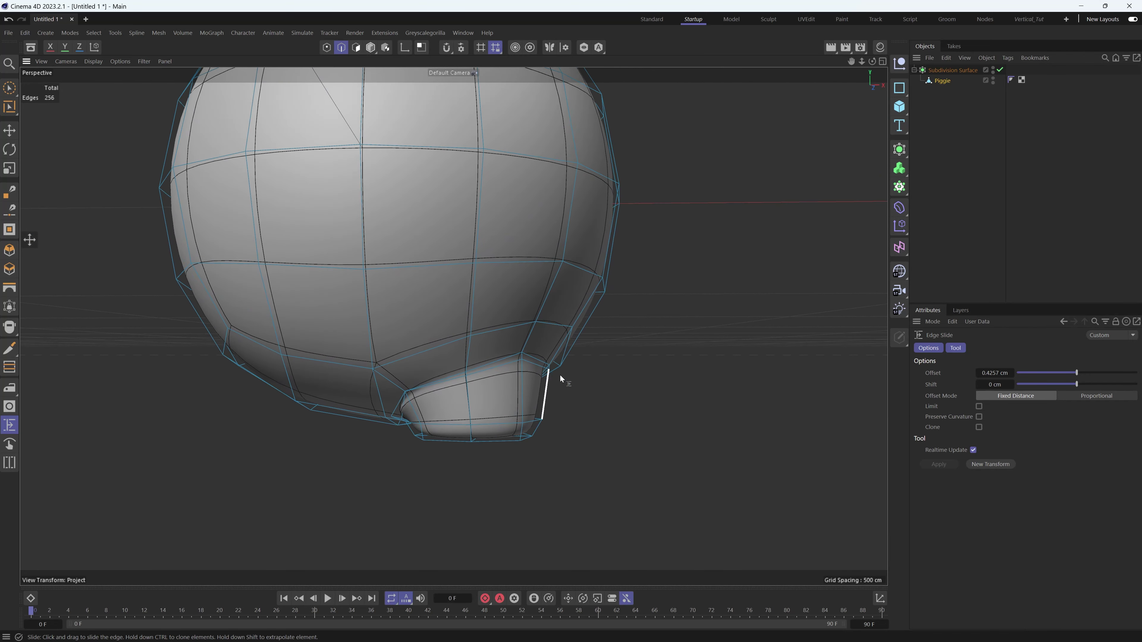
- In polygon mode, add the lowest ring of side polygons to the leg's bottom-face selection with Loop Selection
{"action": "key", "text": "e"}
{"action": "left_click_drag", "start_coordinate": [535, 369], "coordinate": [473, 325], "text": "alt"}
{"action": "middle_click_drag", "start_coordinate": [473, 325], "coordinate": [459, 276], "text": "alt"}
{"action": "left_click", "coordinate": [356, 47]}
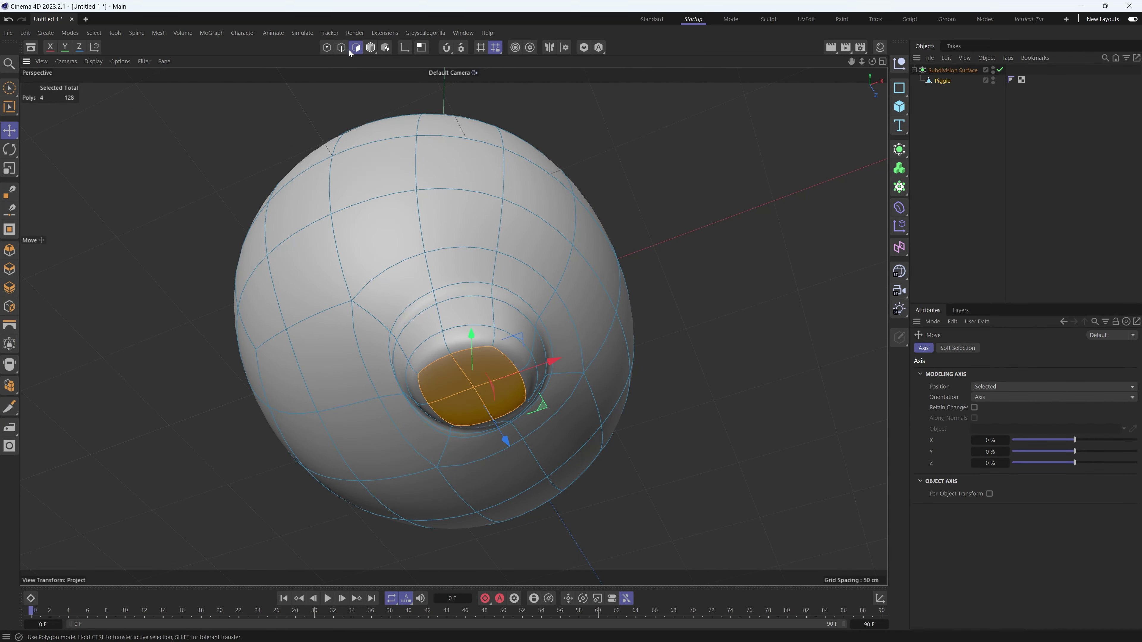
{"action": "scroll", "coordinate": [454, 335], "scroll_direction": "up", "scroll_amount": 3}
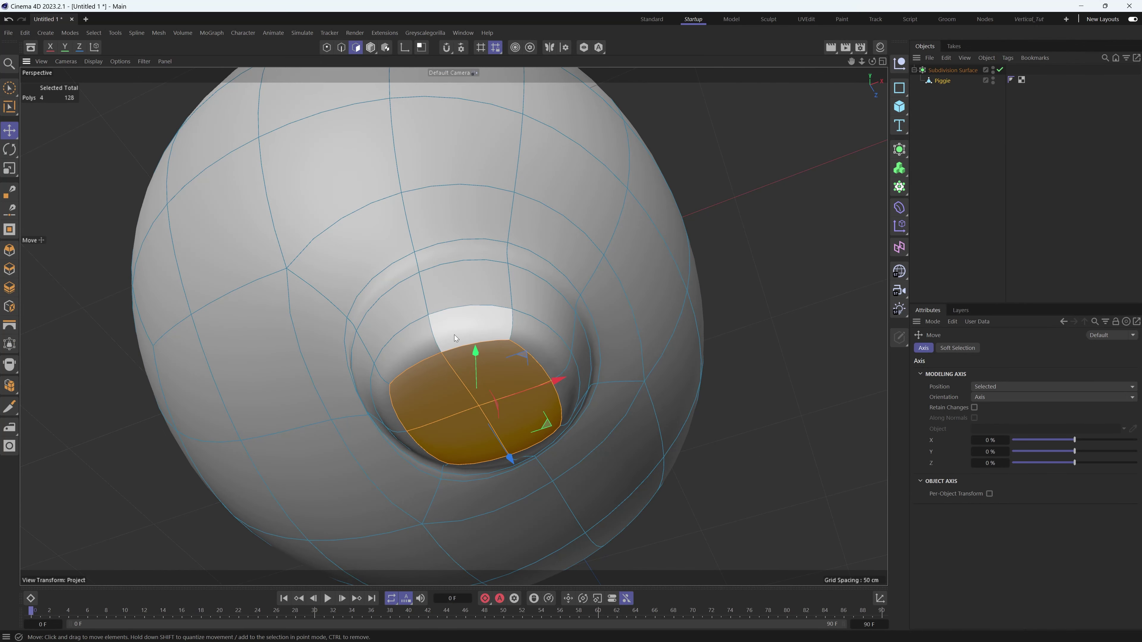
{"action": "key", "text": "u"}
{"action": "key", "text": "l"}
{"action": "left_click", "coordinate": [457, 339], "text": "shift"}
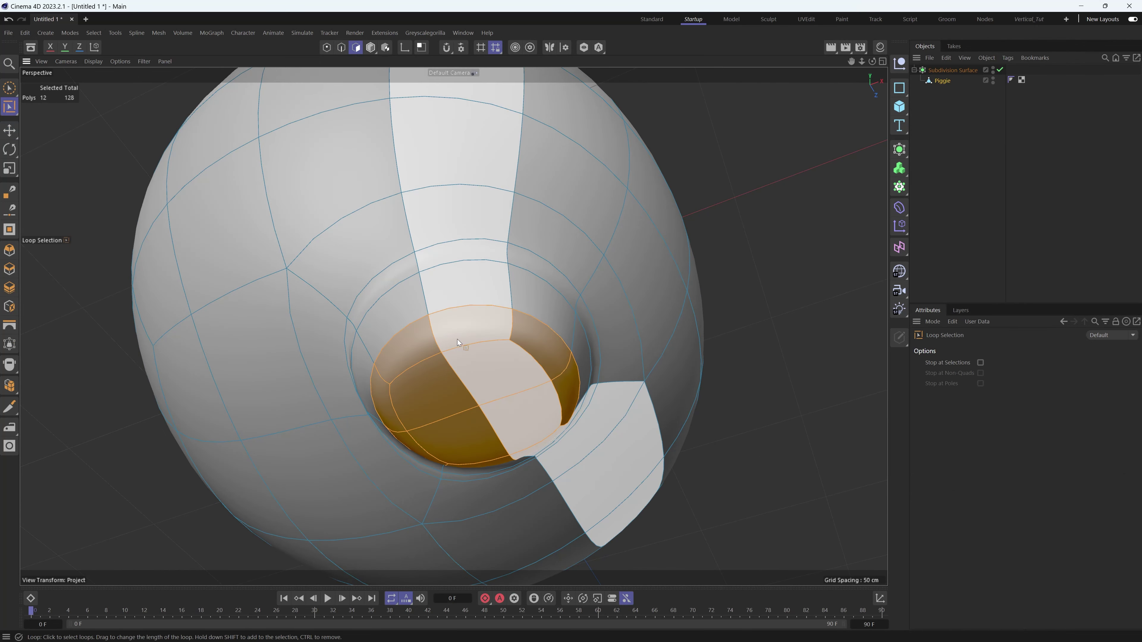
{"action": "key", "text": "e"}
- Select the edge loop where the leg meets the body and even it out with the Iron tool
{"action": "left_click_drag", "start_coordinate": [457, 339], "coordinate": [421, 297], "text": "alt"}
{"action": "left_click", "coordinate": [341, 46]}
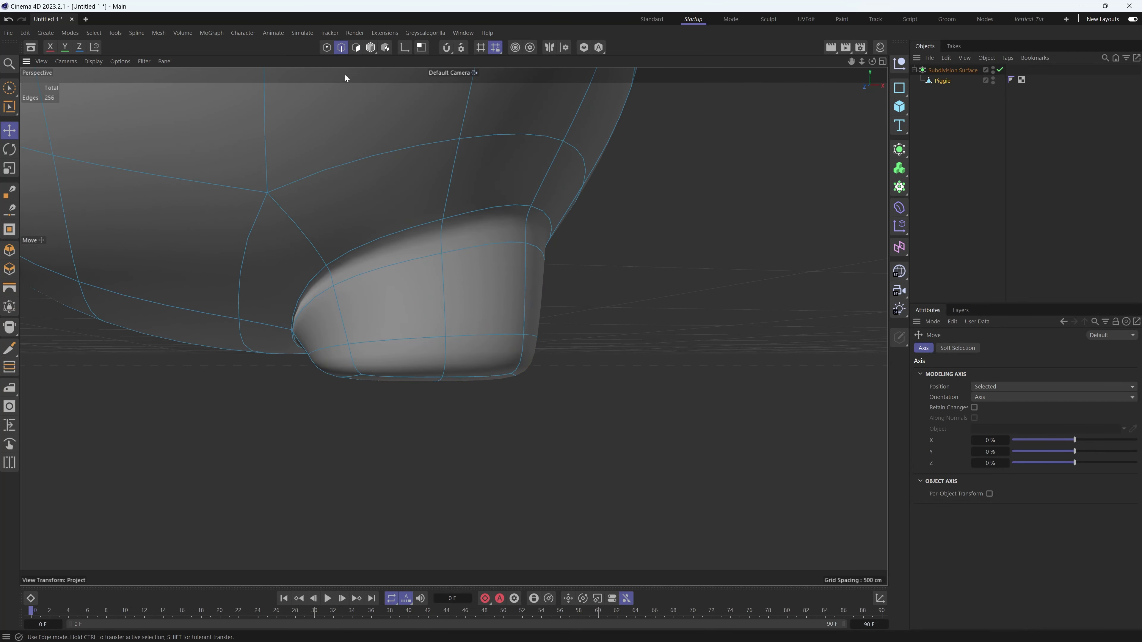
{"action": "double_click", "coordinate": [341, 255]}
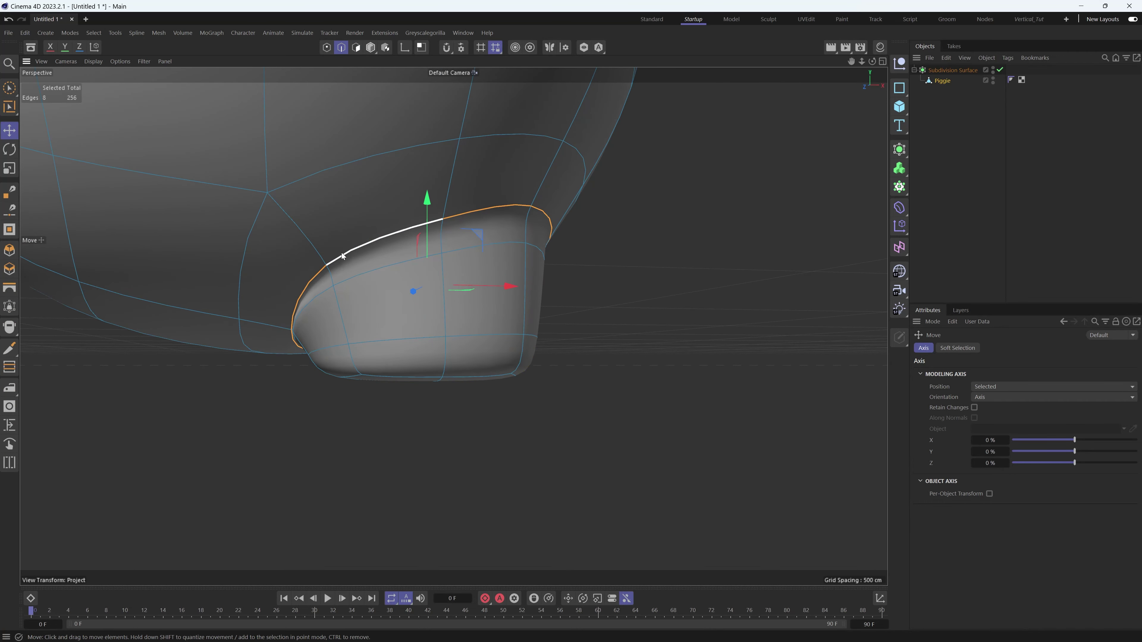
{"action": "right_click", "coordinate": [354, 250]}
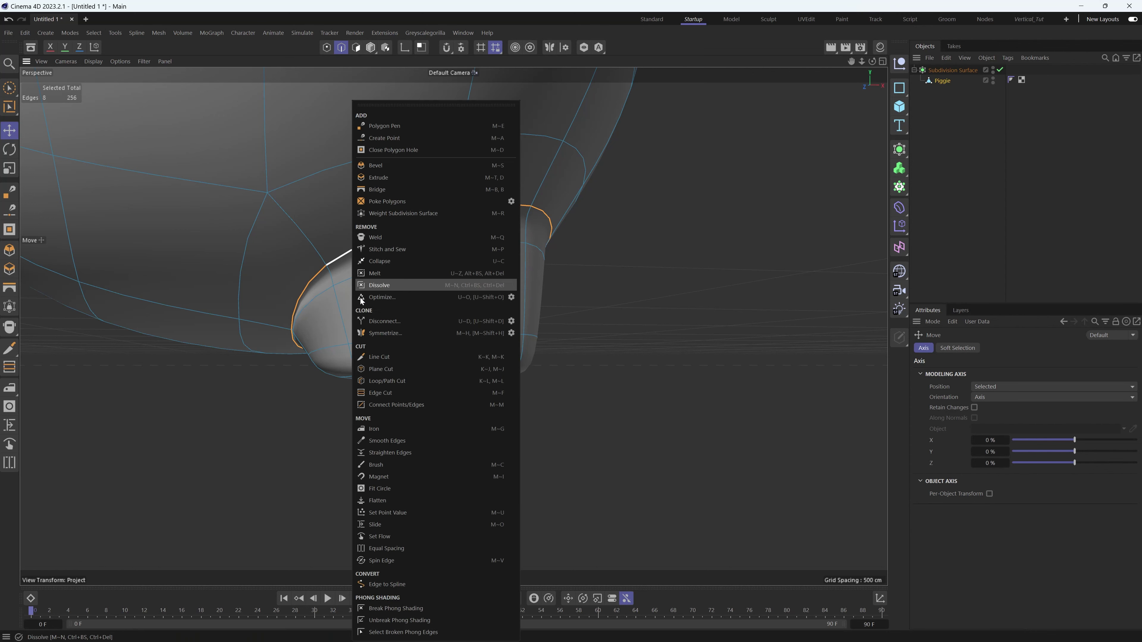
{"action": "left_click", "coordinate": [378, 428]}
{"action": "left_click_drag", "start_coordinate": [389, 283], "coordinate": [535, 185]}
{"action": "key", "text": "e"}
{"action": "left_click_drag", "start_coordinate": [523, 242], "coordinate": [478, 270], "text": "alt"}
{"action": "right_click_drag", "start_coordinate": [479, 270], "coordinate": [416, 325], "text": "alt"}
{"action": "left_click_drag", "start_coordinate": [416, 326], "coordinate": [549, 274], "text": "alt"}
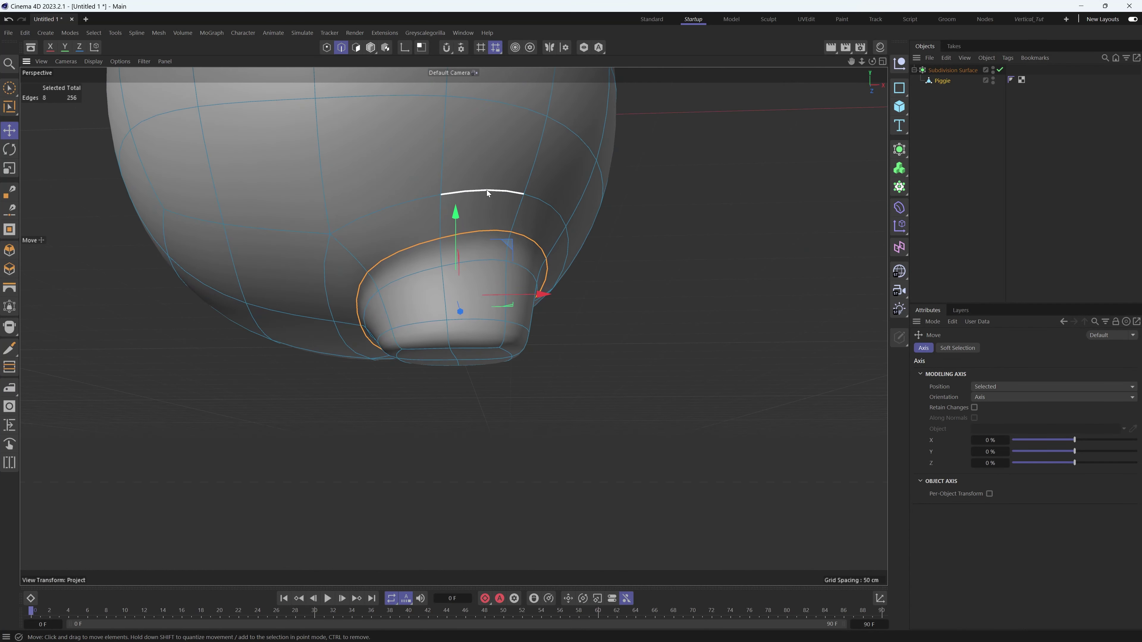
{"action": "left_click_drag", "start_coordinate": [594, 165], "coordinate": [516, 208], "text": "alt"}
- Symmetrize the mesh in Local space from +X to -X with Link With Hub disabled, mirroring the leg sideways
{"action": "key", "text": "Return"}
{"action": "right_click", "coordinate": [481, 223]}
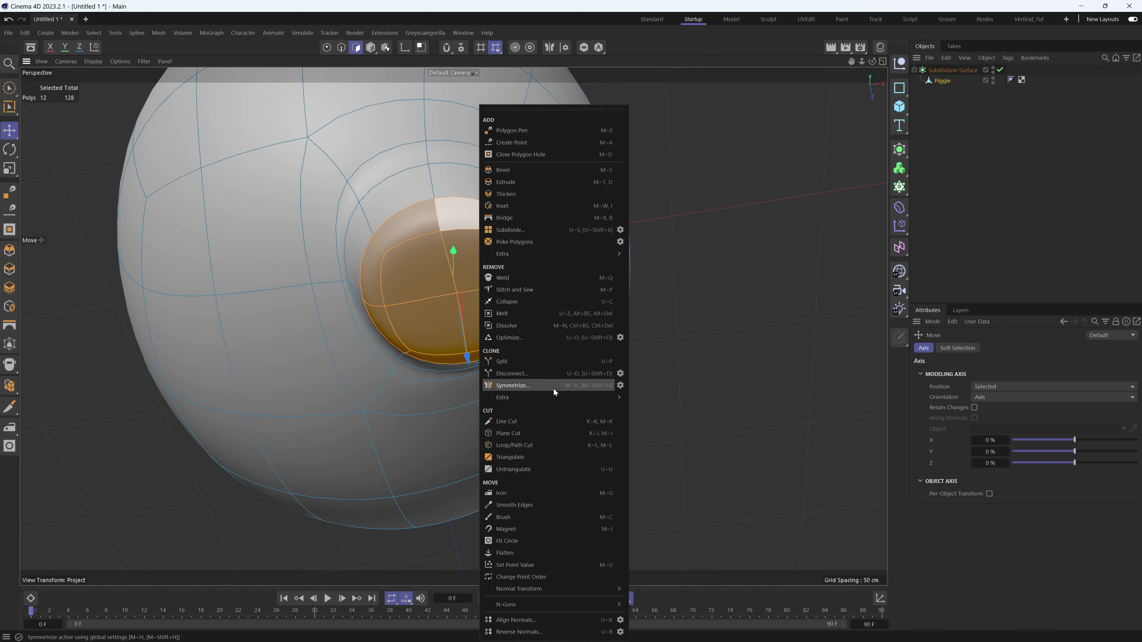
{"action": "left_click", "coordinate": [621, 386]}
{"action": "left_click_drag", "start_coordinate": [604, 270], "coordinate": [755, 163]}
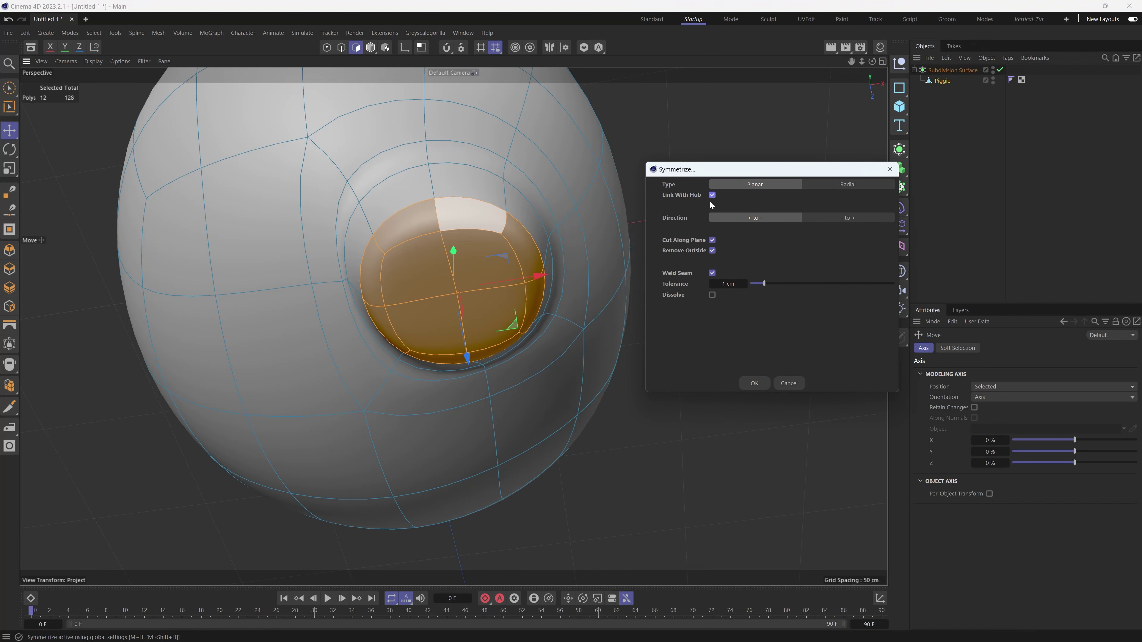
{"action": "left_click", "coordinate": [713, 195]}
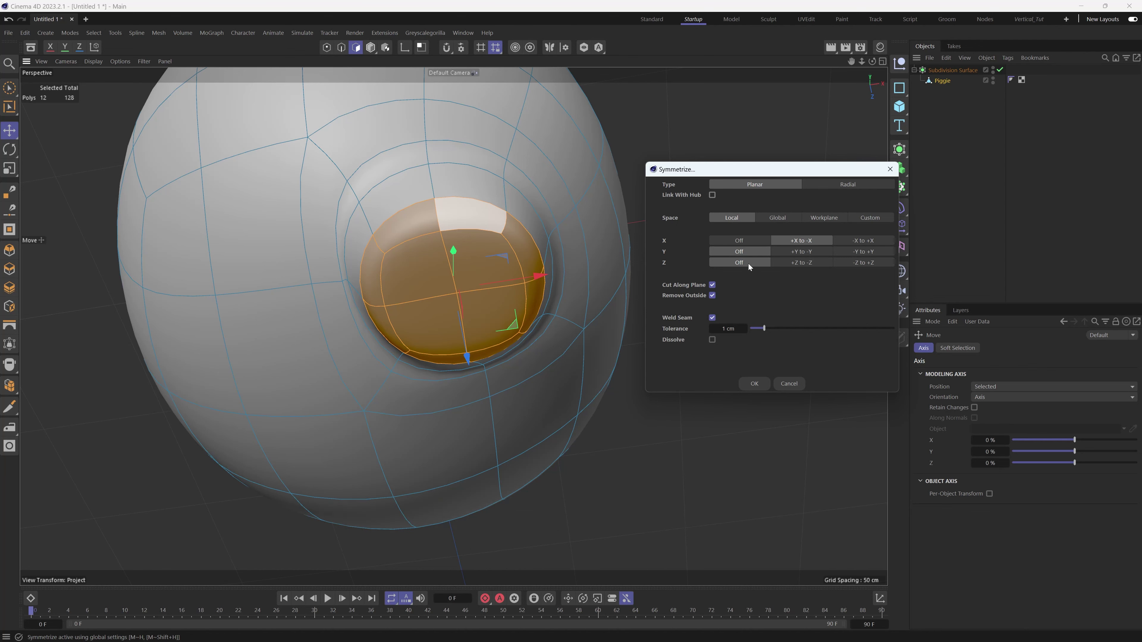
{"action": "left_click", "coordinate": [754, 383]}
{"action": "left_click_drag", "start_coordinate": [364, 327], "coordinate": [562, 357], "text": "alt"}
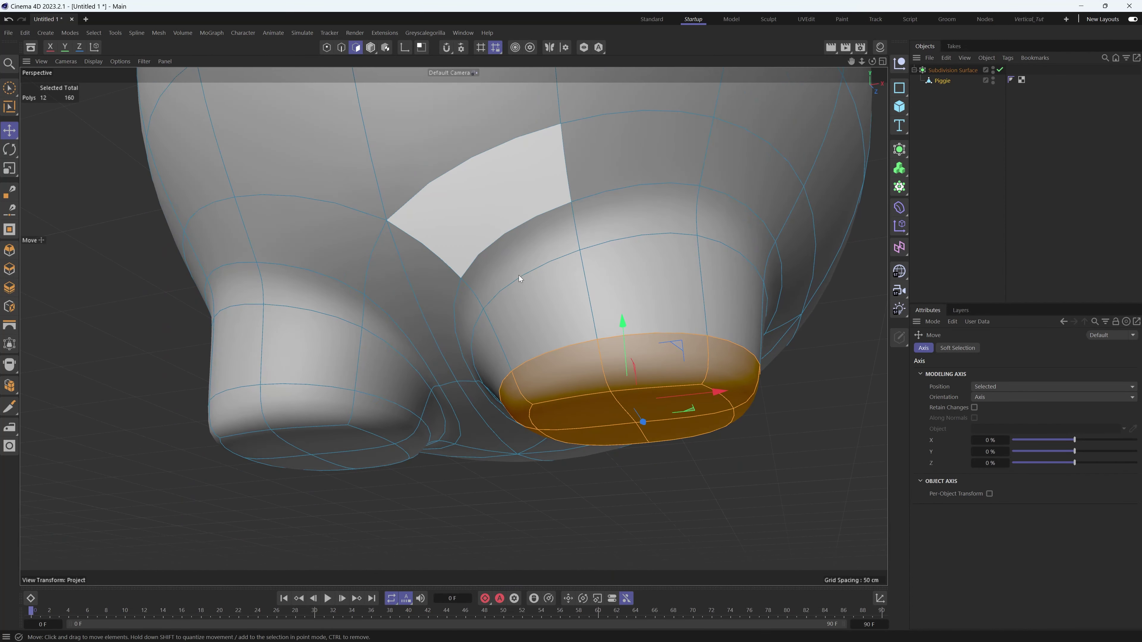
- Symmetrize the mesh with X off and Z set to -Z to +Z, giving four legs, and clear the polygon selection
{"action": "left_click_drag", "start_coordinate": [528, 397], "coordinate": [418, 311], "text": "alt"}
{"action": "right_click", "coordinate": [418, 311]}
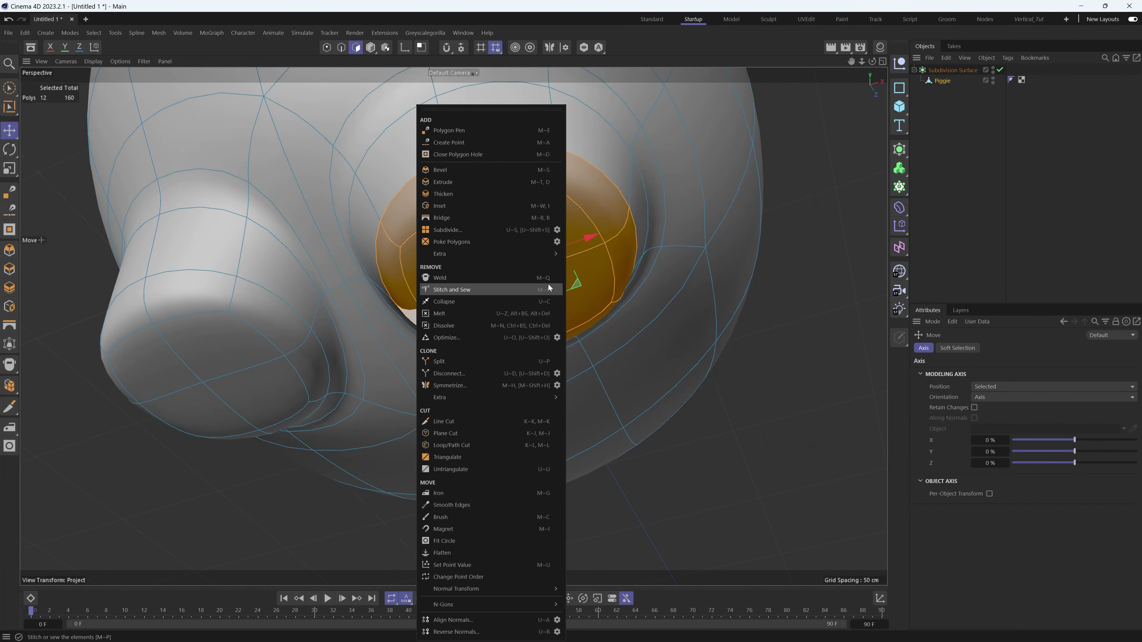
{"action": "left_click", "coordinate": [557, 386]}
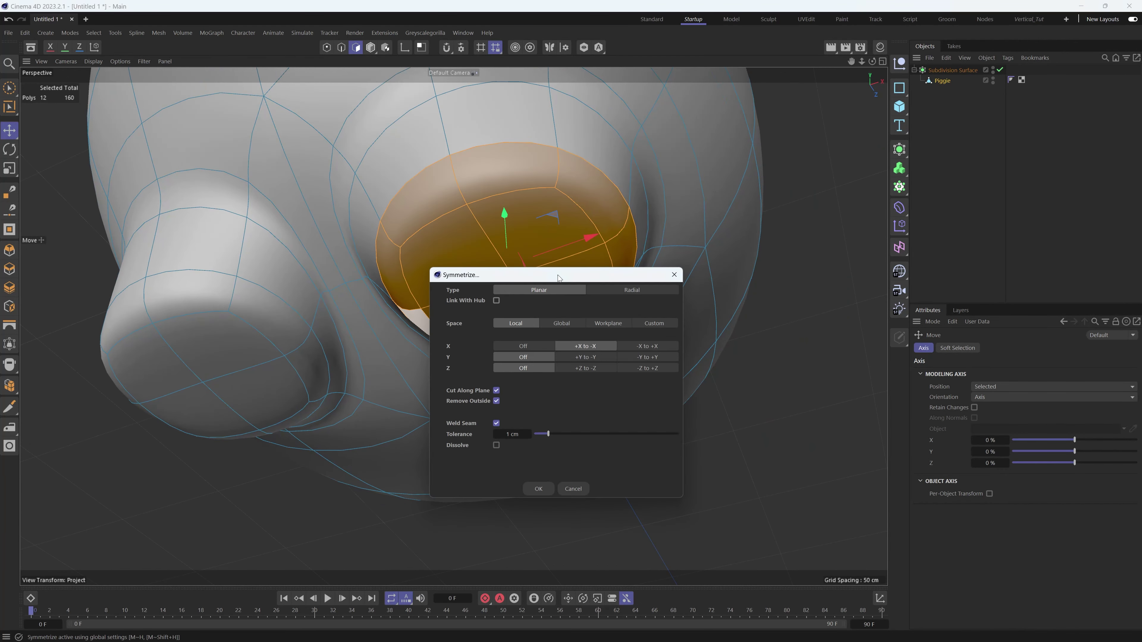
{"action": "left_click_drag", "start_coordinate": [558, 275], "coordinate": [766, 221]}
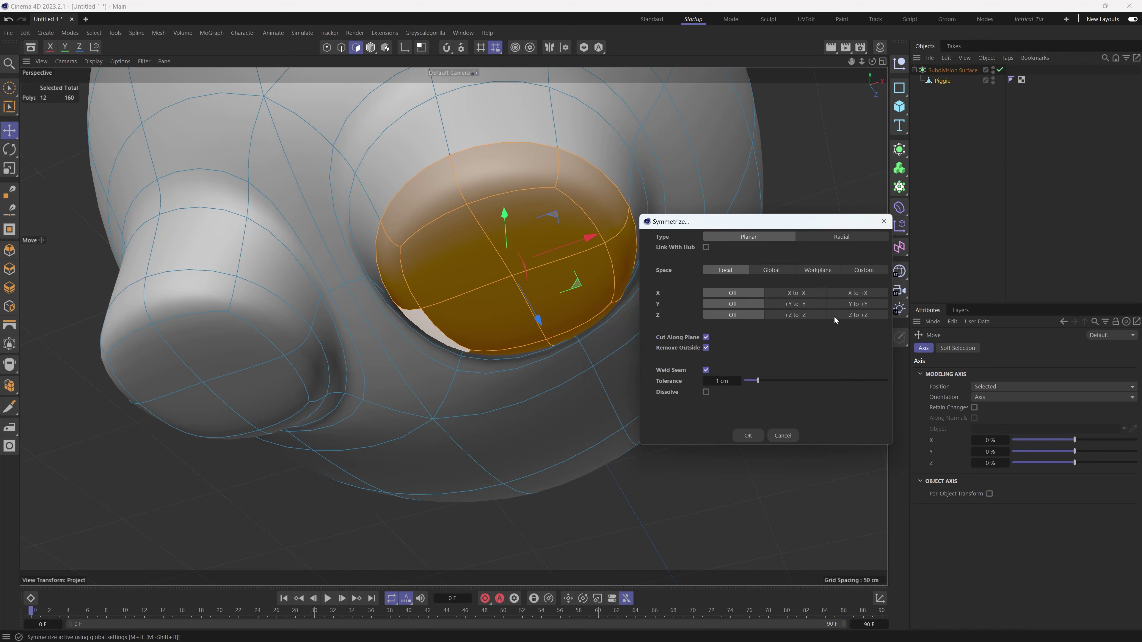
{"action": "left_click", "coordinate": [854, 318]}
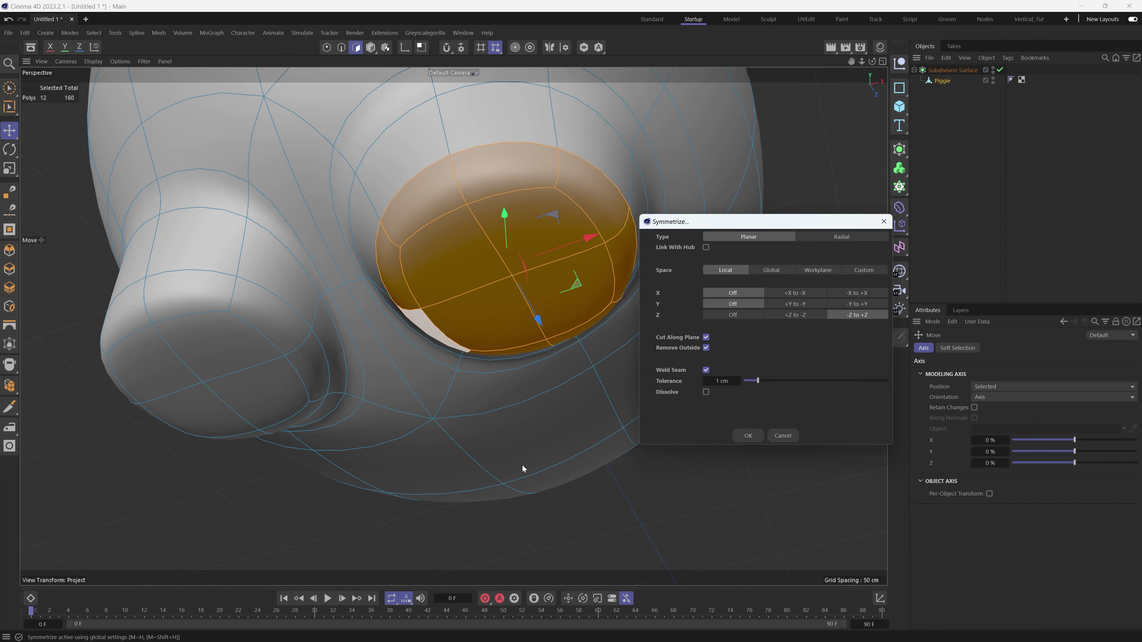
{"action": "left_click", "coordinate": [748, 436]}
{"action": "scroll", "coordinate": [752, 441], "scroll_direction": "down", "scroll_amount": 10}
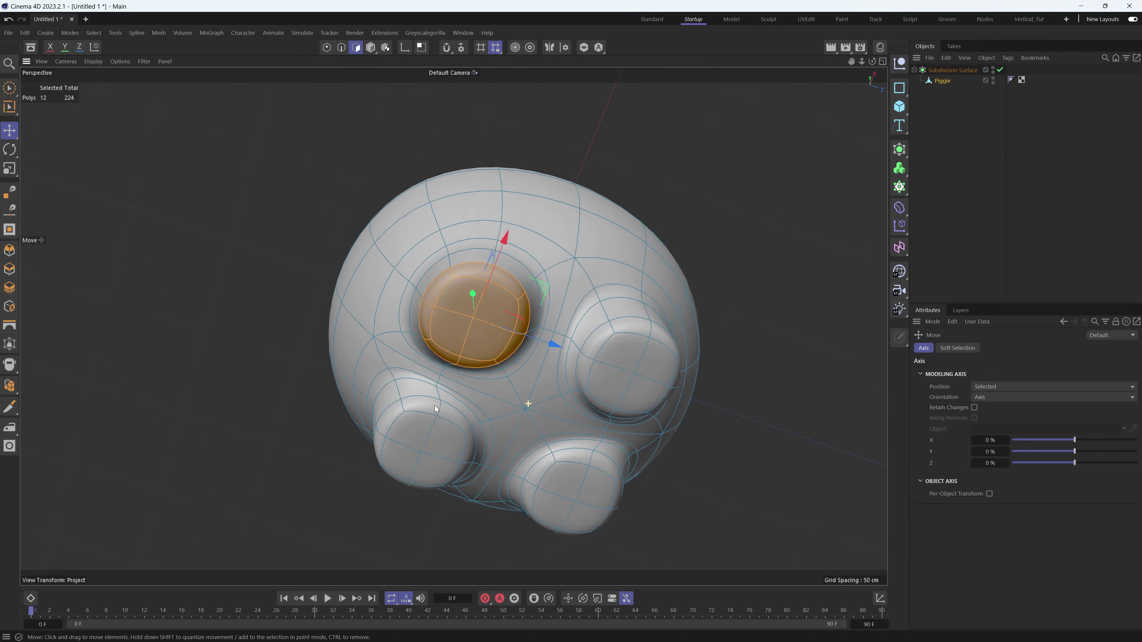
{"action": "left_click_drag", "start_coordinate": [434, 405], "coordinate": [360, 477], "text": "alt"}
{"action": "left_click", "coordinate": [777, 359]}
{"action": "left_click_drag", "start_coordinate": [549, 362], "coordinate": [724, 250], "text": "alt"}
- Disable the subdivision and use Line Cut to cut a closed square through the four inner corner points around the belly's centre
{"action": "scroll", "coordinate": [407, 292], "scroll_direction": "up", "scroll_amount": 6}
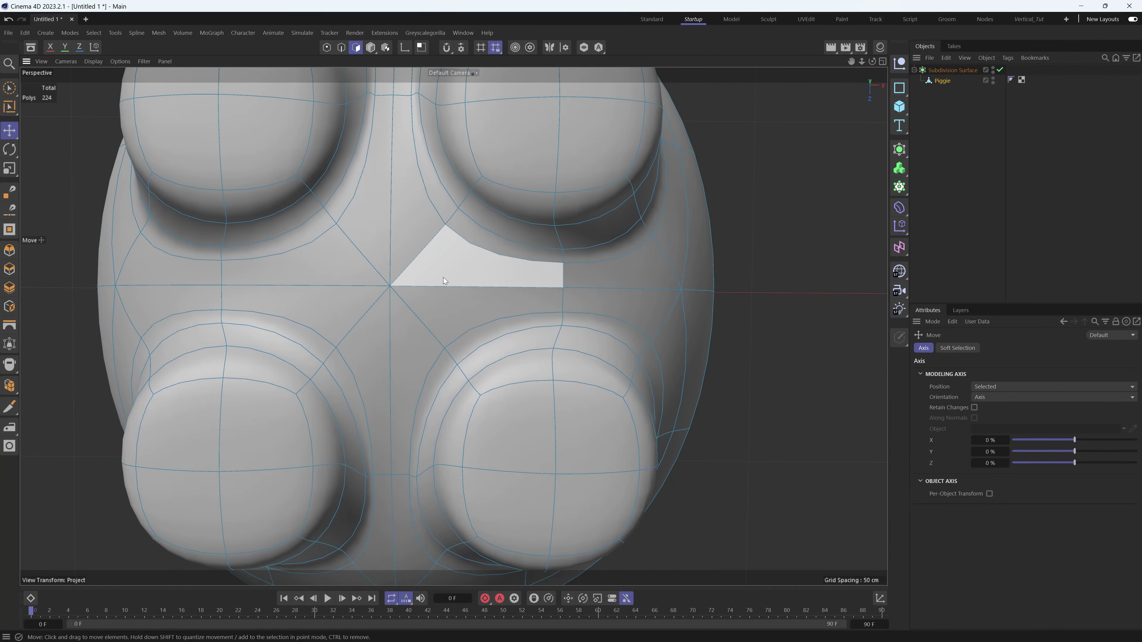
{"action": "key", "text": "q"}
{"action": "scroll", "coordinate": [416, 237], "scroll_direction": "up", "scroll_amount": 3}
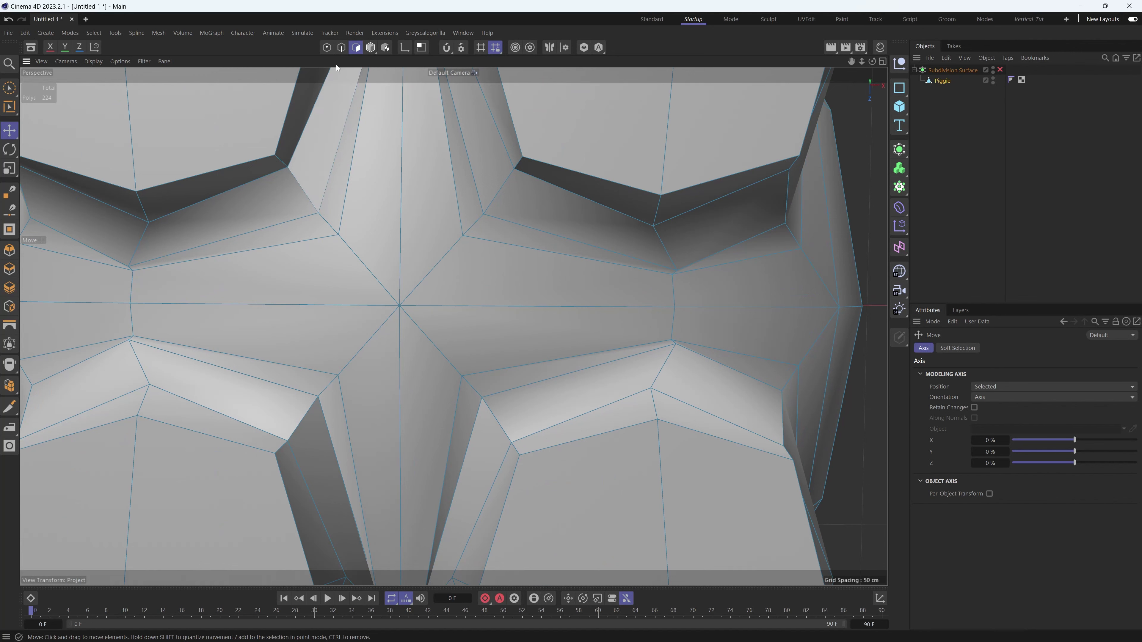
{"action": "left_click", "coordinate": [326, 47]}
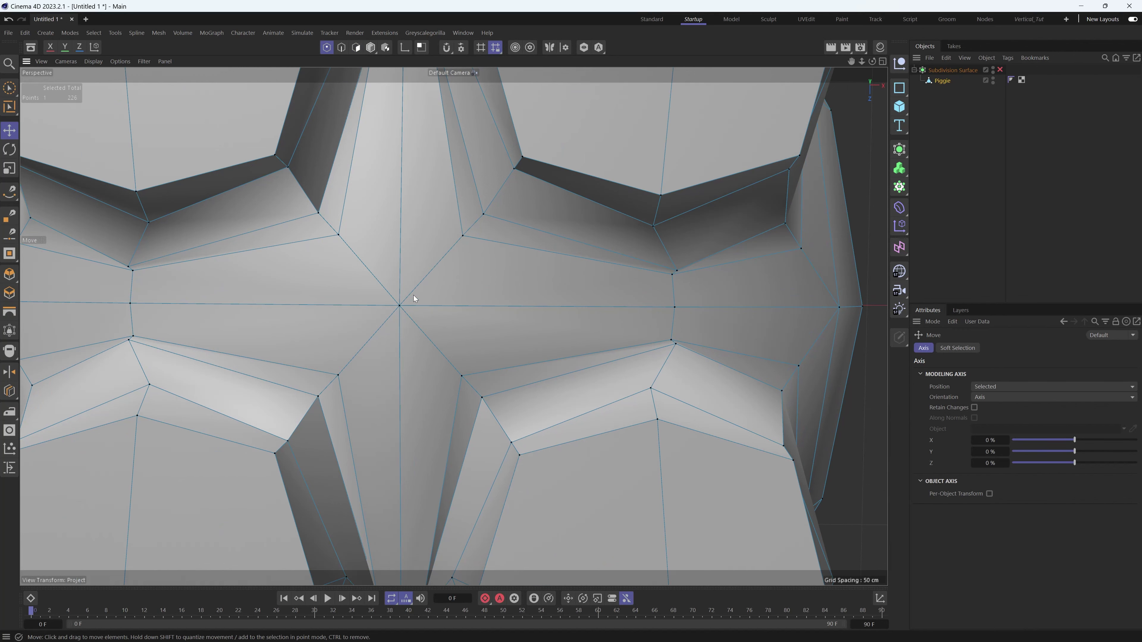
{"action": "key", "text": "m"}
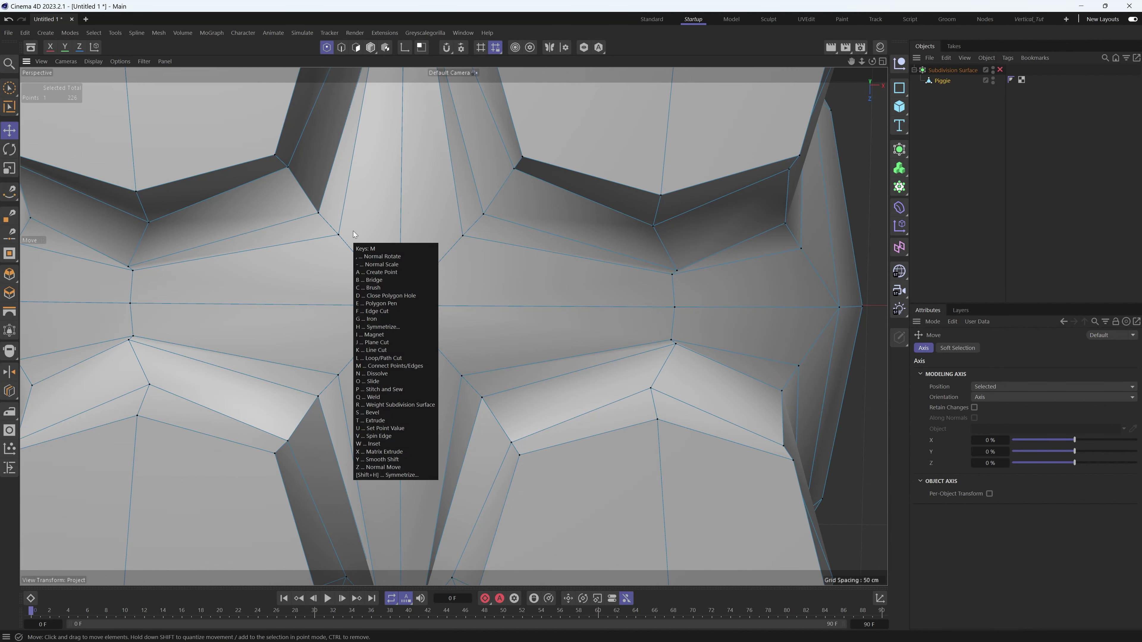
{"action": "key", "text": "k"}
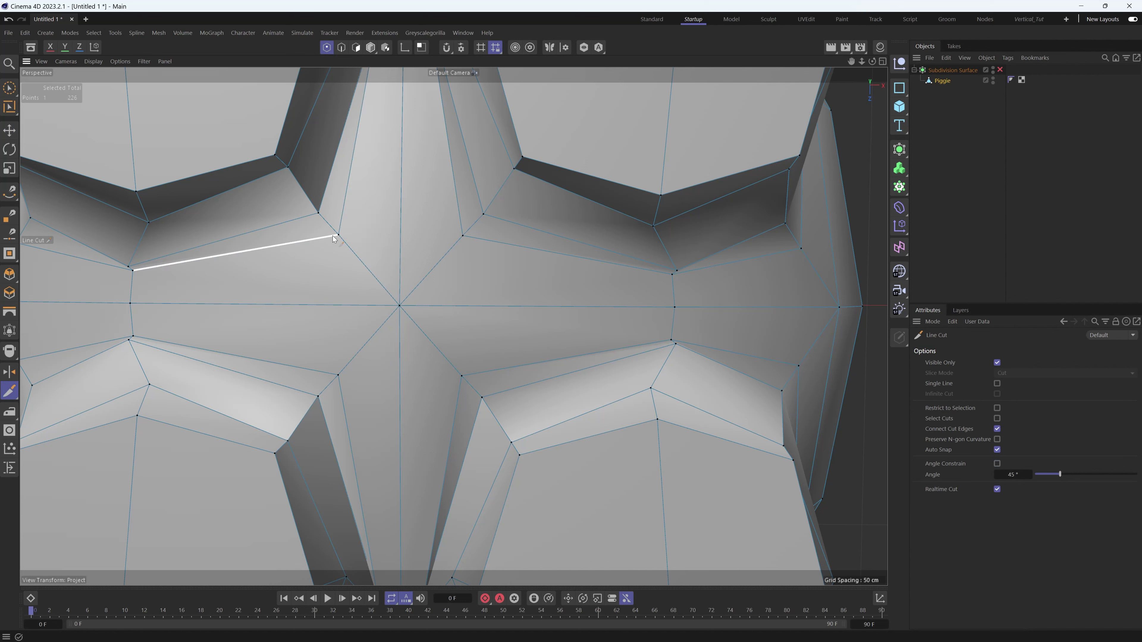
{"action": "left_click", "coordinate": [338, 235]}
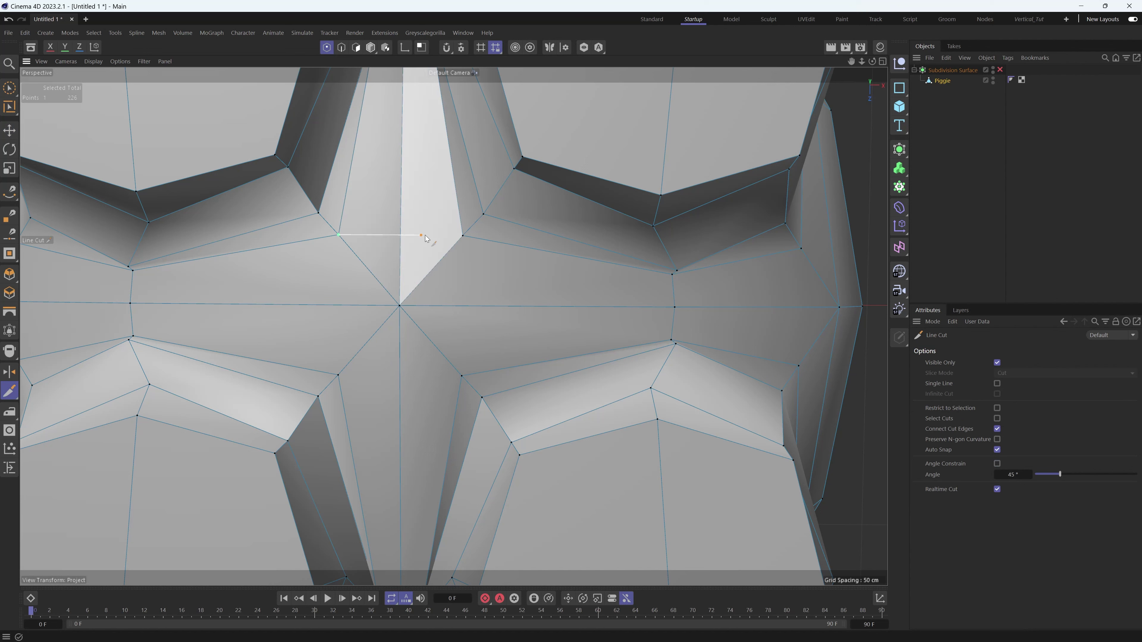
{"action": "left_click", "coordinate": [463, 235]}
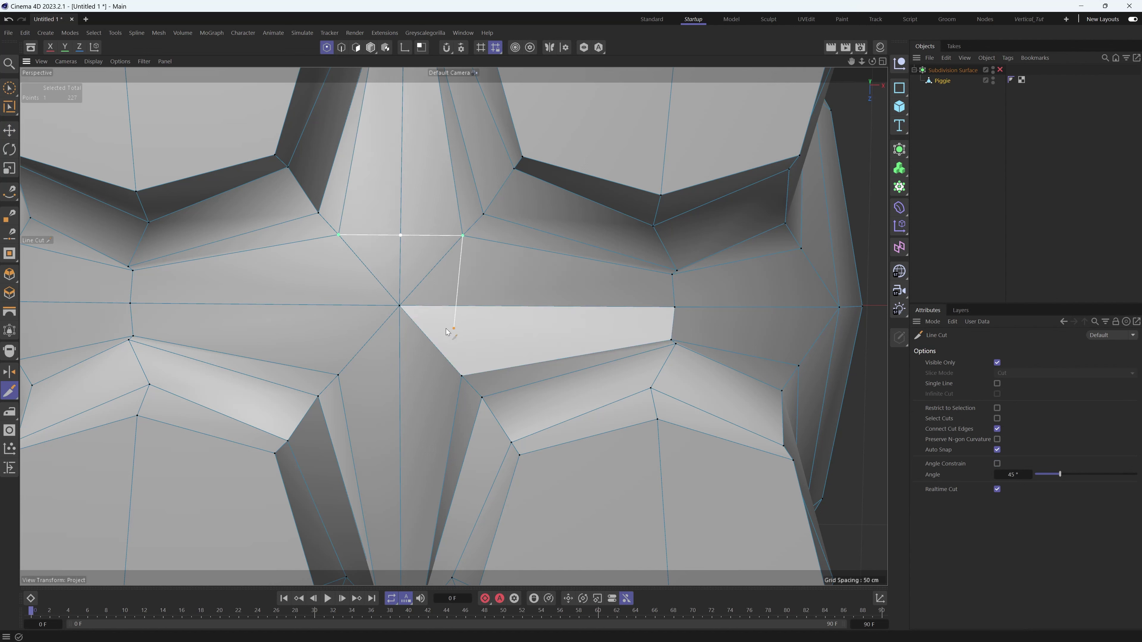
{"action": "left_click", "coordinate": [462, 376]}
{"action": "left_click", "coordinate": [338, 375]}
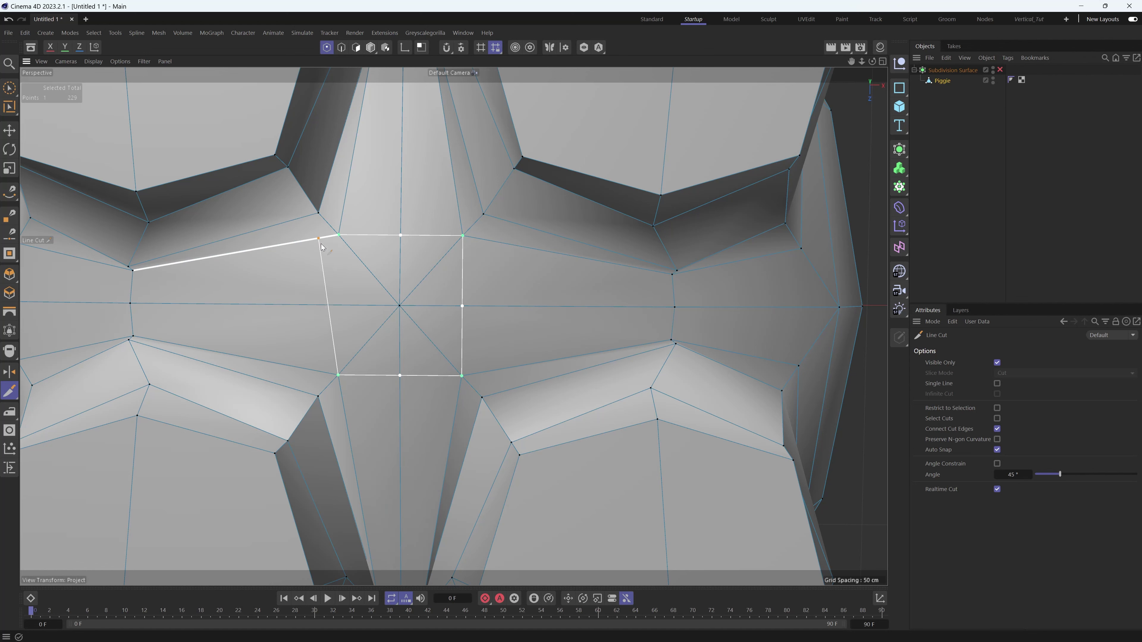
{"action": "left_click", "coordinate": [338, 235]}
{"action": "key", "text": "e"}
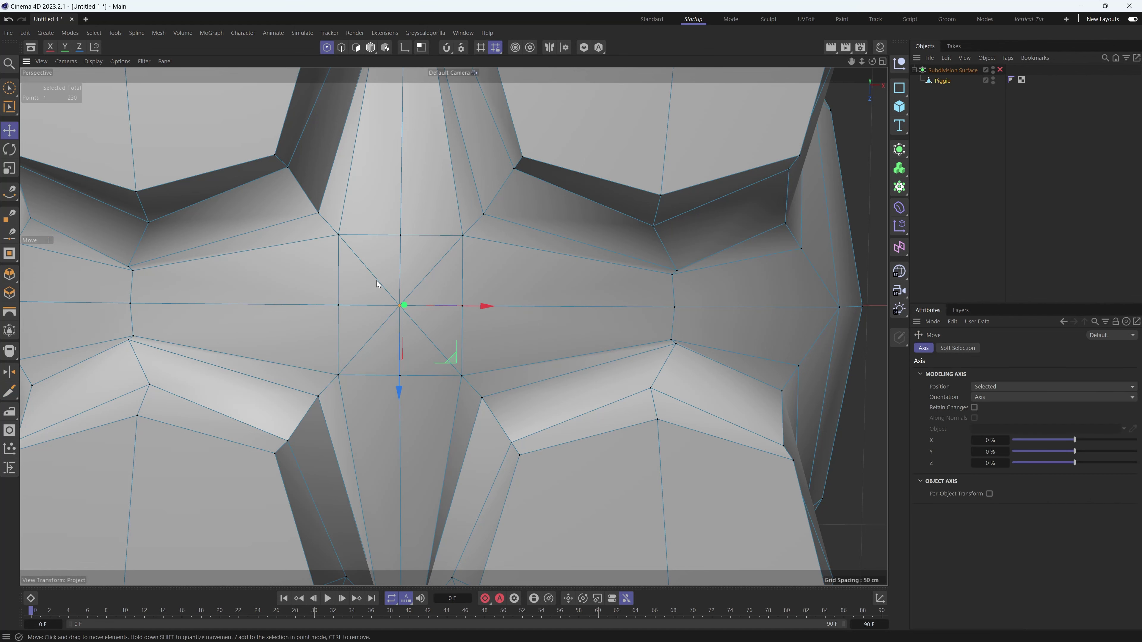
- Select the four diagonal edges inside the square at the belly's centre and dissolve them
{"action": "left_click", "coordinate": [341, 47]}
{"action": "left_click", "coordinate": [380, 276]}
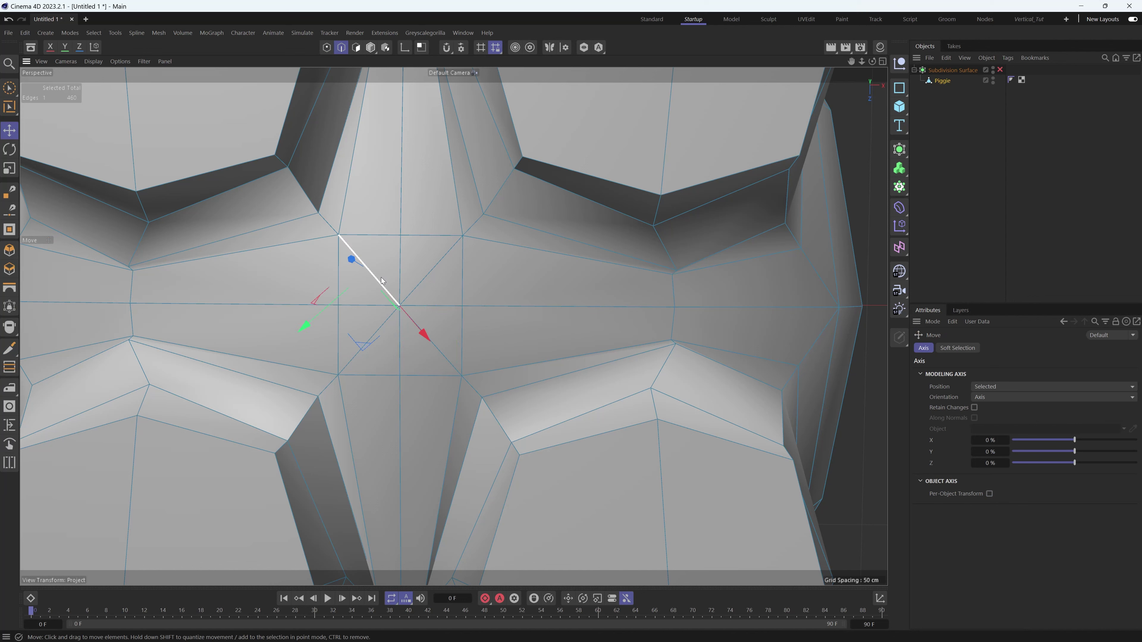
{"action": "left_click", "coordinate": [412, 291], "text": "shift"}
{"action": "left_click", "coordinate": [439, 353], "text": "shift"}
{"action": "left_click", "coordinate": [372, 346], "text": "shift"}
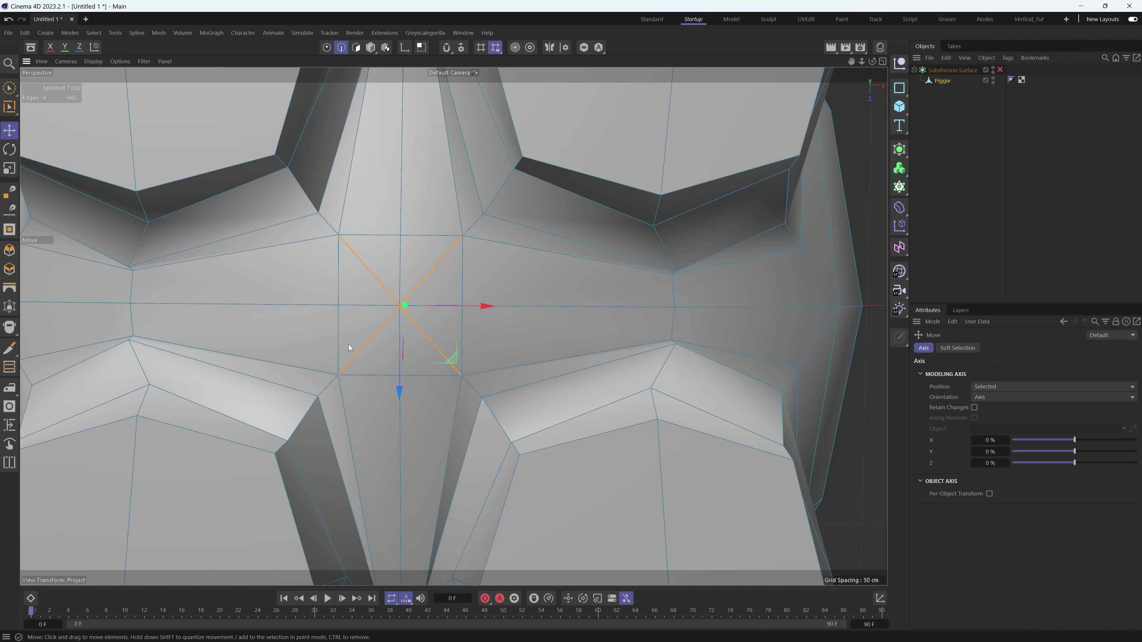
{"action": "right_click", "coordinate": [374, 333]}
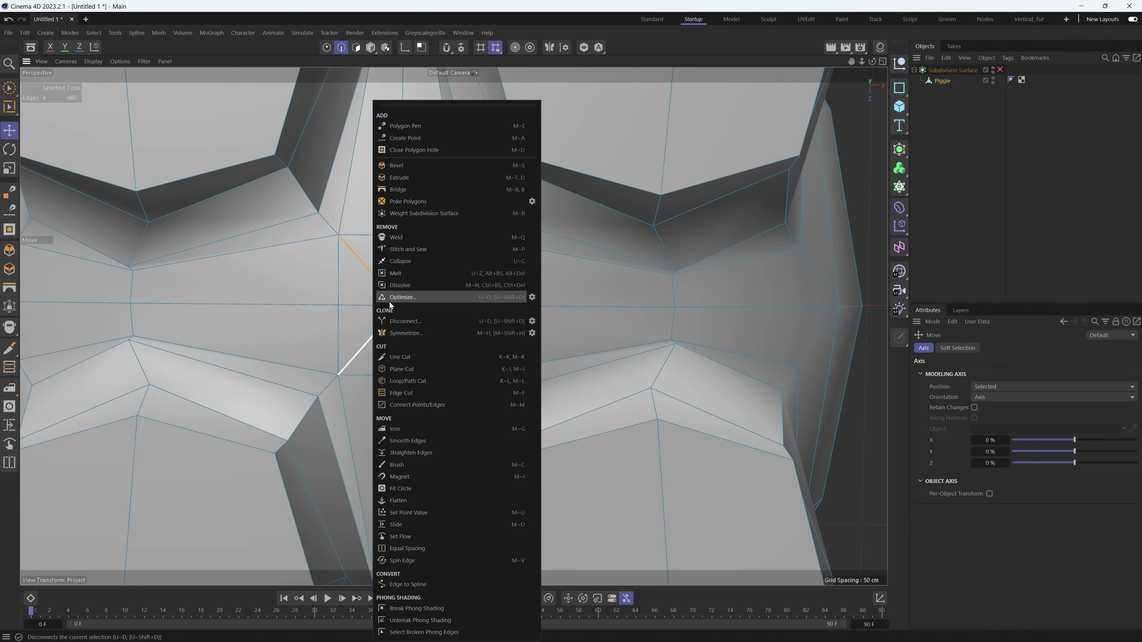
{"action": "left_click", "coordinate": [403, 295]}
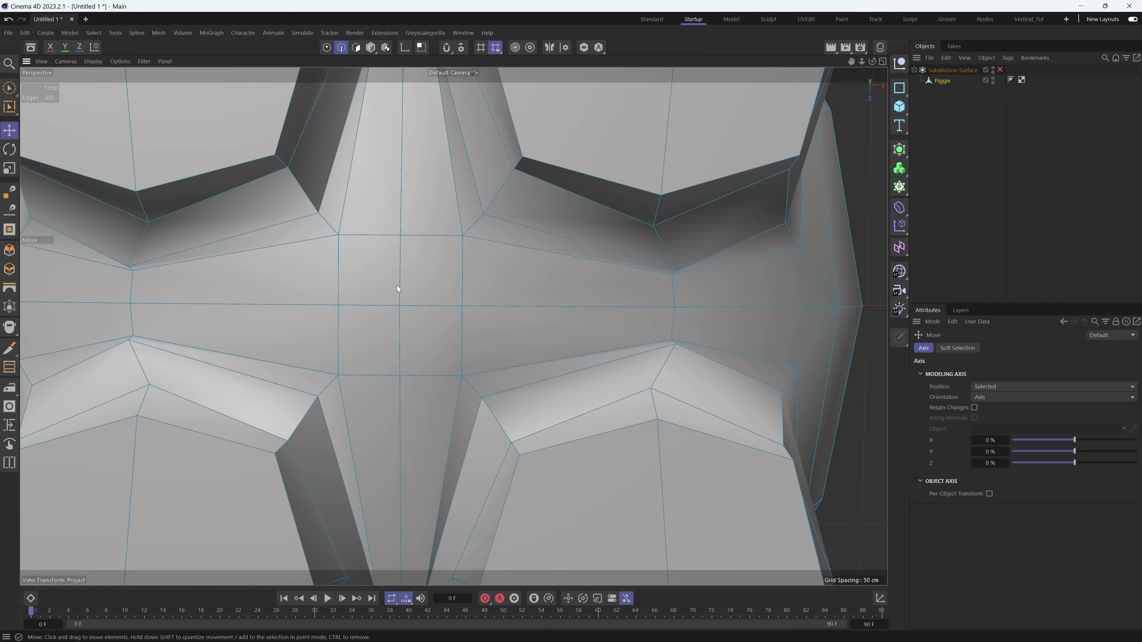
- Push the point at the belly's centre slightly into the body and re-enable the subdivision
{"action": "left_click_drag", "start_coordinate": [382, 263], "coordinate": [353, 214], "text": "alt"}
{"action": "left_click", "coordinate": [327, 47]}
{"action": "left_click", "coordinate": [400, 305]}
{"action": "left_click_drag", "start_coordinate": [424, 319], "coordinate": [406, 230], "text": "alt"}
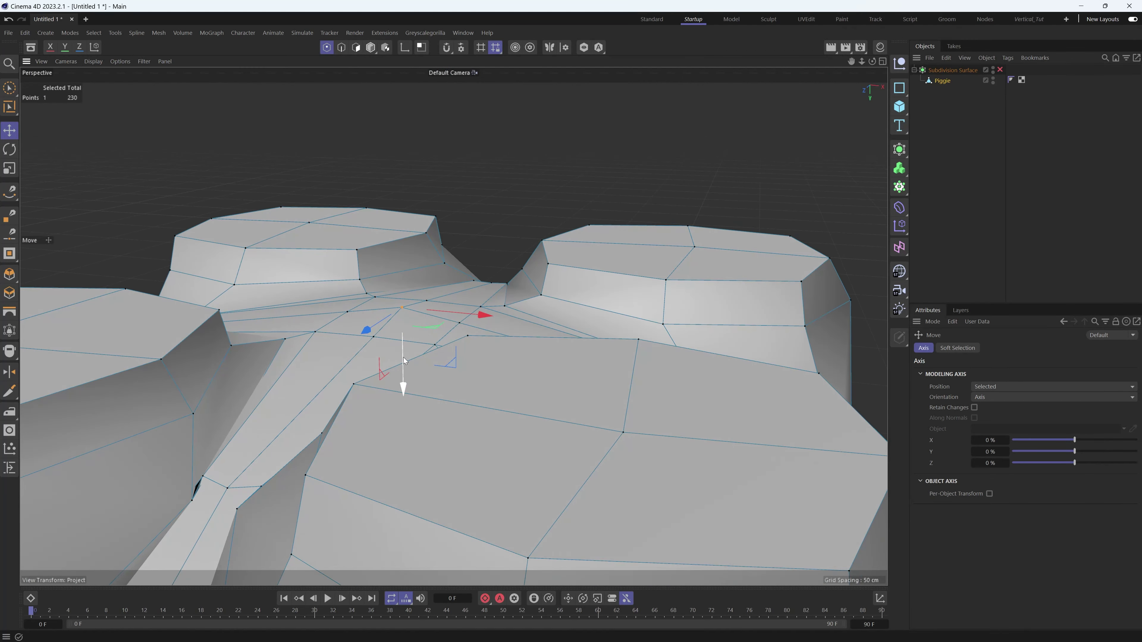
{"action": "left_click_drag", "start_coordinate": [403, 353], "coordinate": [404, 361]}
{"action": "key", "text": "q"}
{"action": "left_click_drag", "start_coordinate": [401, 313], "coordinate": [423, 421], "text": "alt"}
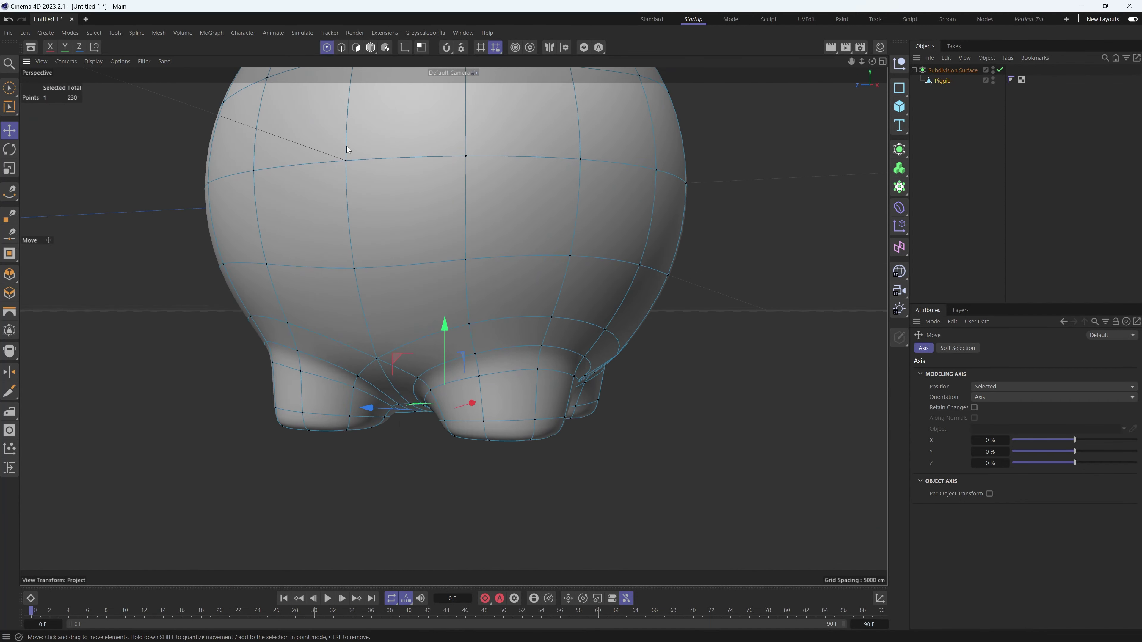
- Select a two-by-two block of polygons in the middle of the body's front as the base of the snout
{"action": "left_click", "coordinate": [370, 47]}
{"action": "right_click_drag", "start_coordinate": [548, 199], "coordinate": [467, 266], "text": "alt"}
{"action": "middle_click_drag", "start_coordinate": [518, 252], "coordinate": [509, 333], "text": "alt"}
{"action": "left_click_drag", "start_coordinate": [509, 333], "coordinate": [628, 308], "text": "alt"}
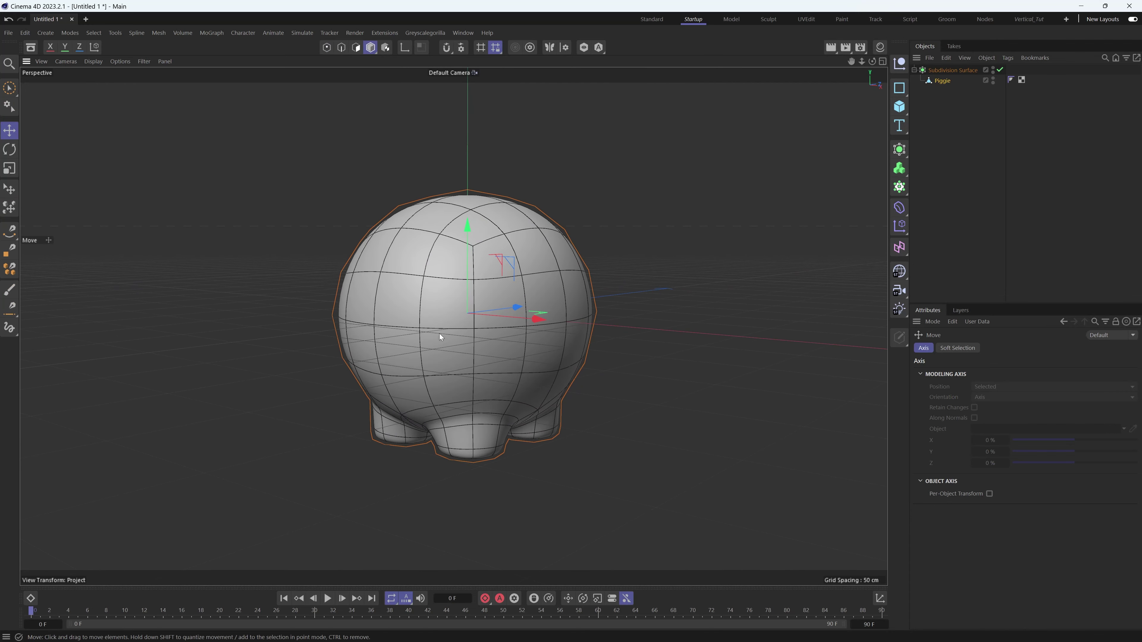
{"action": "left_click_drag", "start_coordinate": [438, 334], "coordinate": [380, 292], "text": "alt"}
{"action": "right_click_drag", "start_coordinate": [392, 325], "coordinate": [426, 309], "text": "alt"}
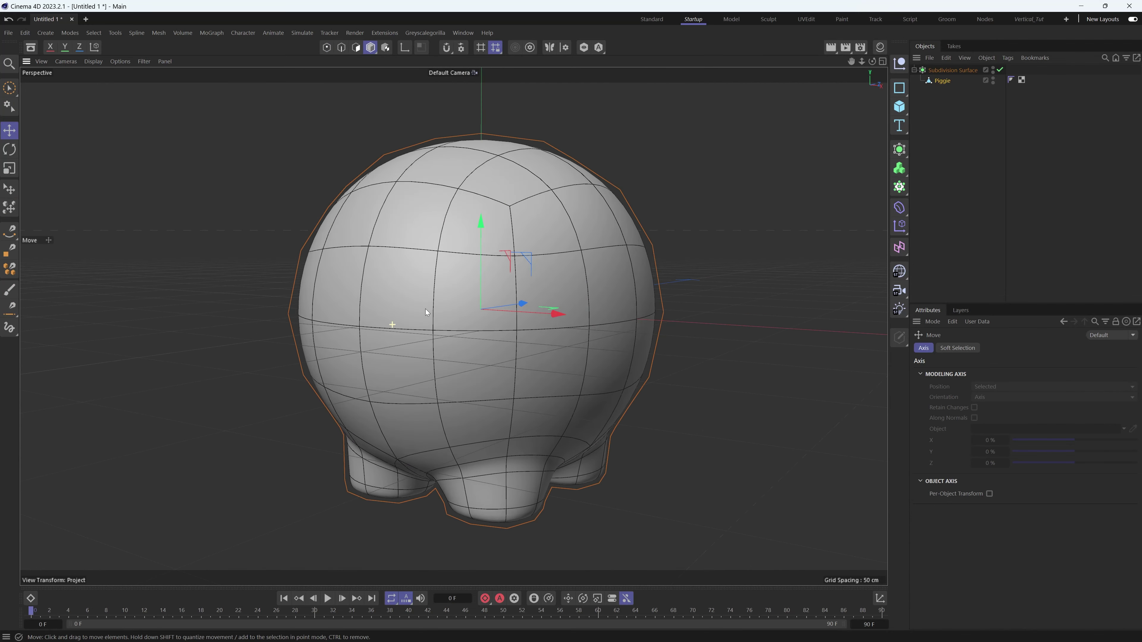
{"action": "left_click", "coordinate": [356, 47]}
{"action": "left_click", "coordinate": [396, 298]}
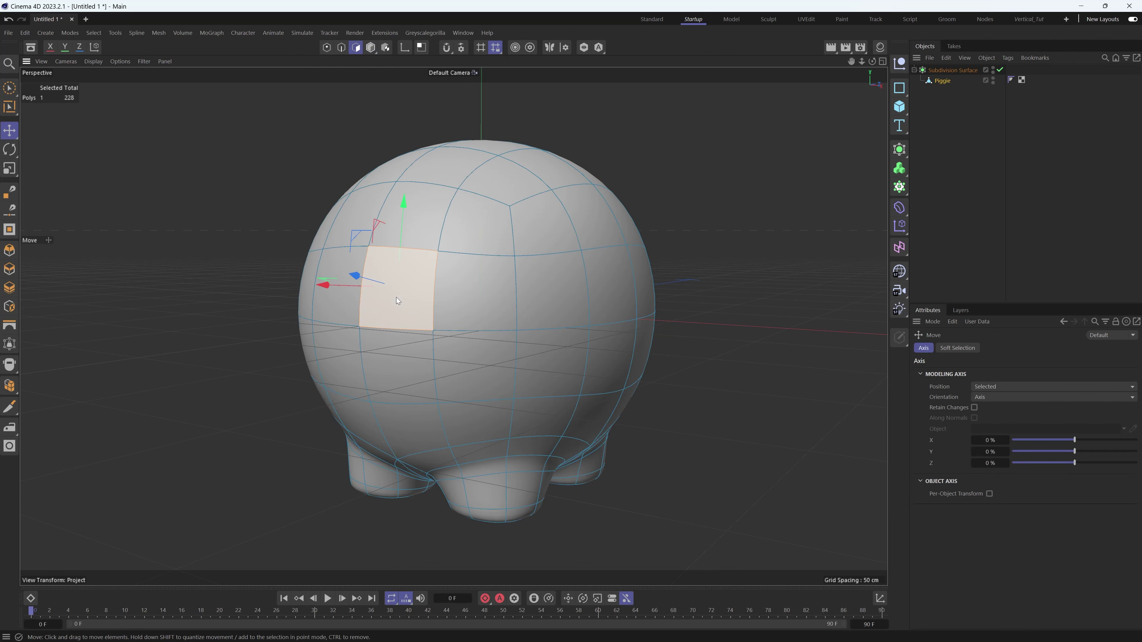
{"action": "left_click", "coordinate": [383, 361], "text": "shift"}
{"action": "left_click", "coordinate": [337, 304], "text": "shift"}
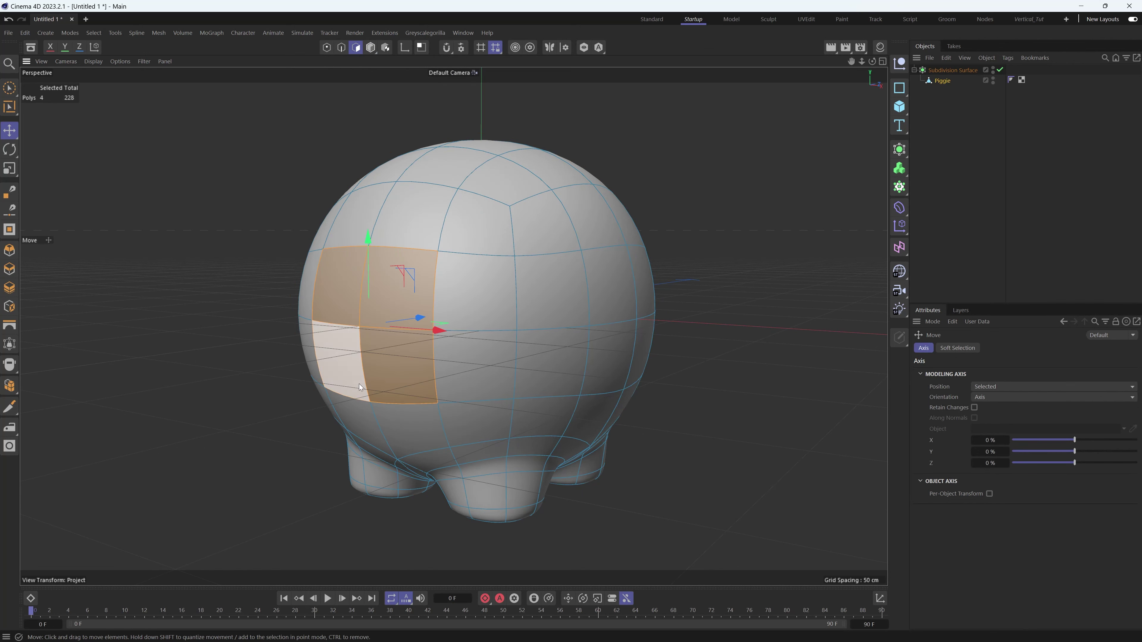
{"action": "scroll", "coordinate": [347, 346], "scroll_direction": "up", "scroll_amount": 4}
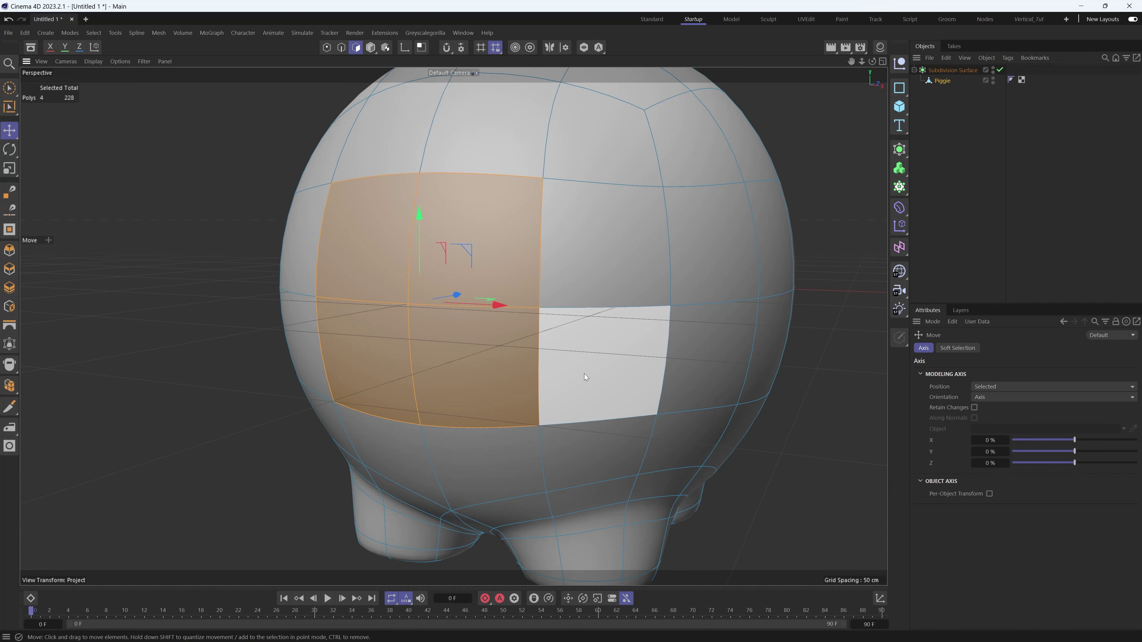
- Inset the four selected polygons as a group and round their outline with Fit Circle
{"action": "key", "text": "m"}
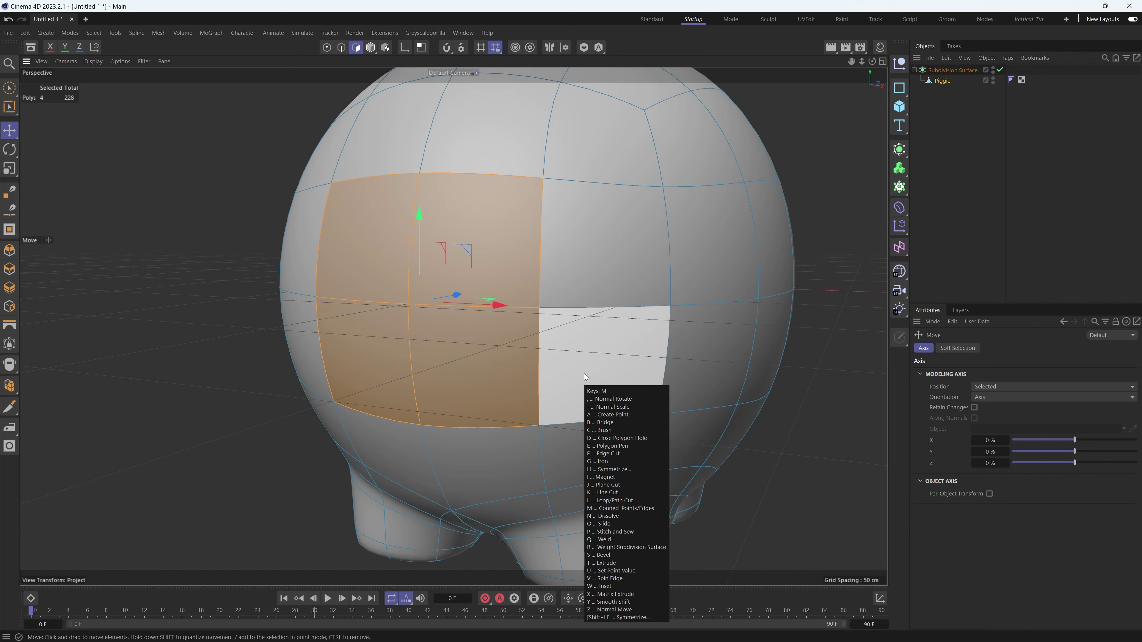
{"action": "key", "text": "w"}
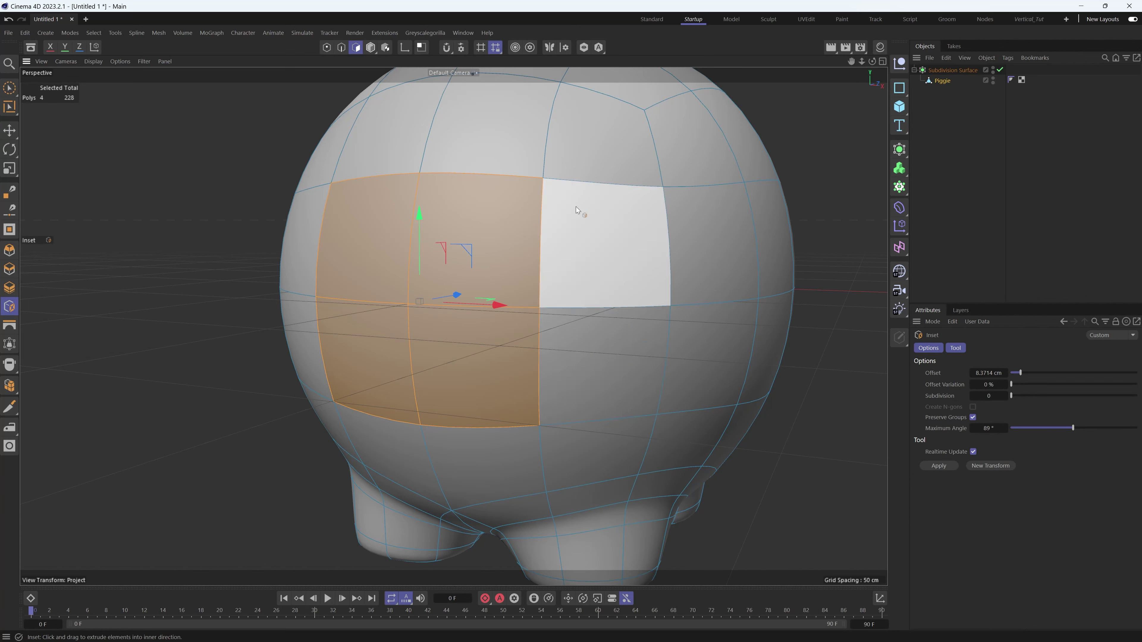
{"action": "left_click_drag", "start_coordinate": [576, 206], "coordinate": [550, 227]}
{"action": "left_click_drag", "start_coordinate": [577, 368], "coordinate": [510, 405]}
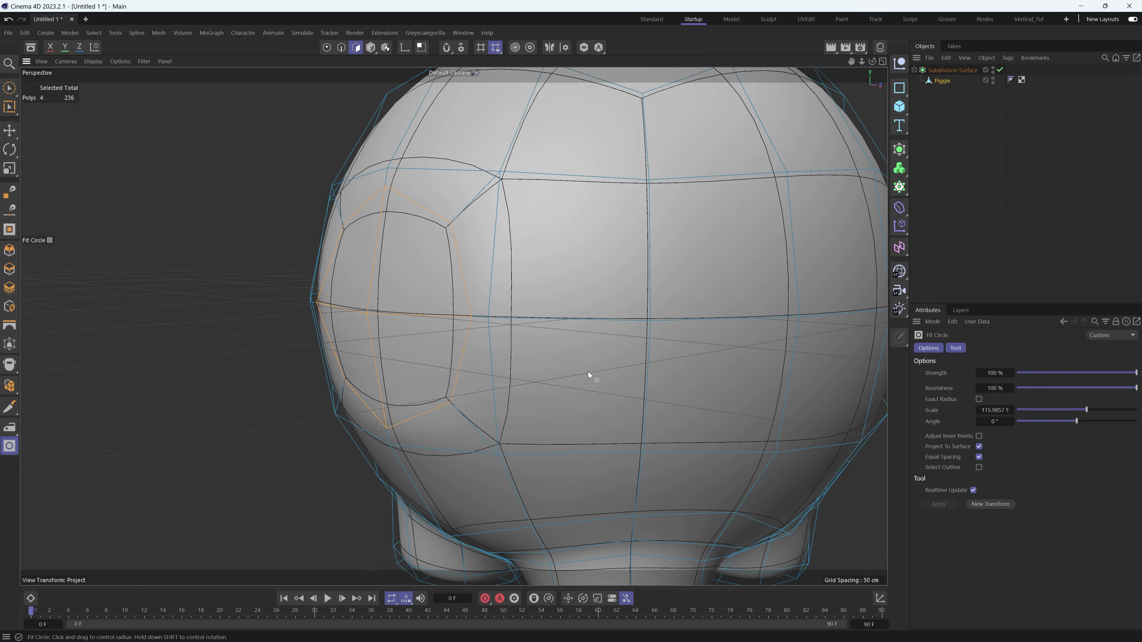
{"action": "key", "text": "e"}
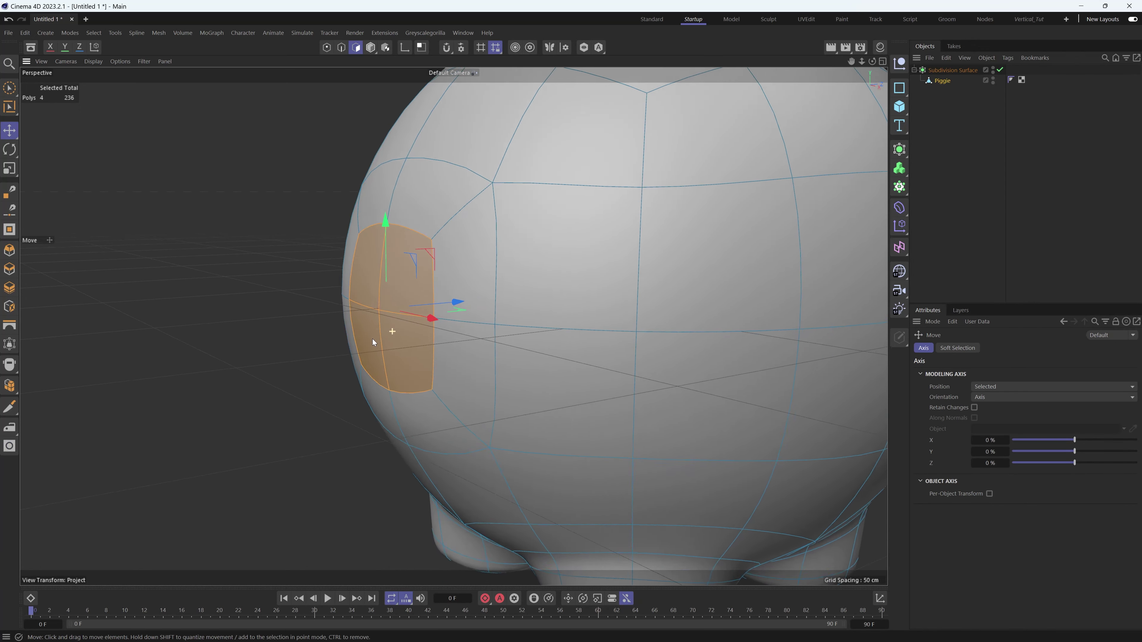
- Even out the selected polygons and extrude them outward in two segments to form the snout
{"action": "right_click", "coordinate": [409, 292]}
{"action": "left_click", "coordinate": [497, 529]}
{"action": "left_click_drag", "start_coordinate": [503, 458], "coordinate": [518, 408]}
{"action": "key", "text": "e"}
{"action": "left_click_drag", "start_coordinate": [446, 309], "coordinate": [387, 312], "text": "ctrl"}
{"action": "left_click_drag", "start_coordinate": [365, 336], "coordinate": [331, 345], "text": "alt"}
{"action": "left_click_drag", "start_coordinate": [422, 307], "coordinate": [411, 314]}
{"action": "key", "text": "q"}
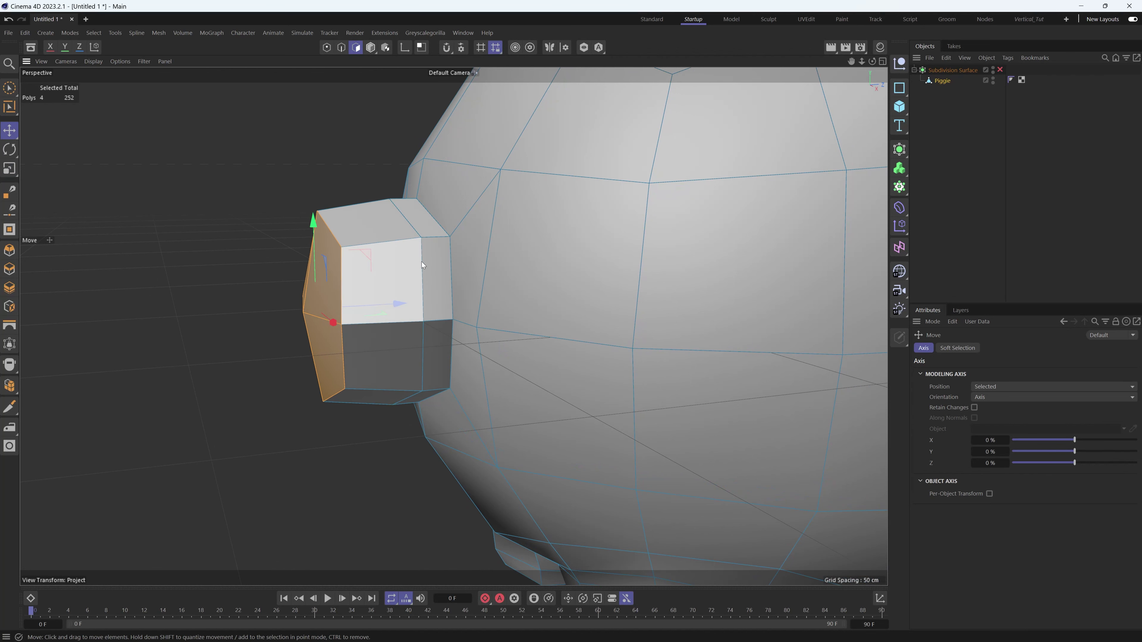
{"action": "key", "text": "q"}
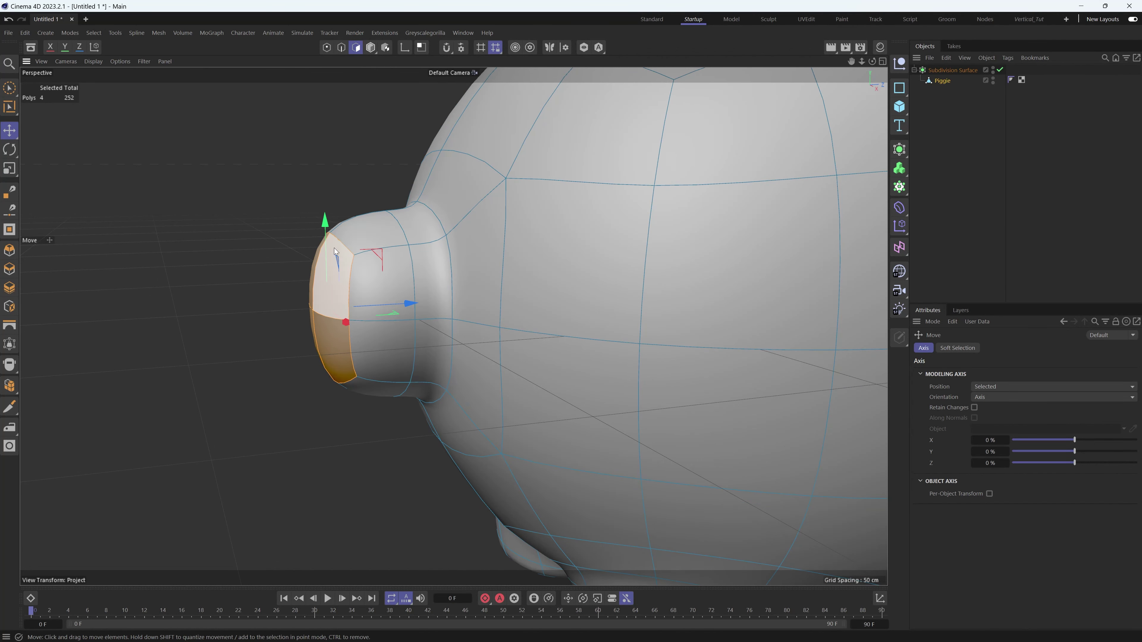
- Select the edge loop around the middle of the snout and slide it about 12.8 cm toward the snout's front
{"action": "left_click", "coordinate": [341, 47]}
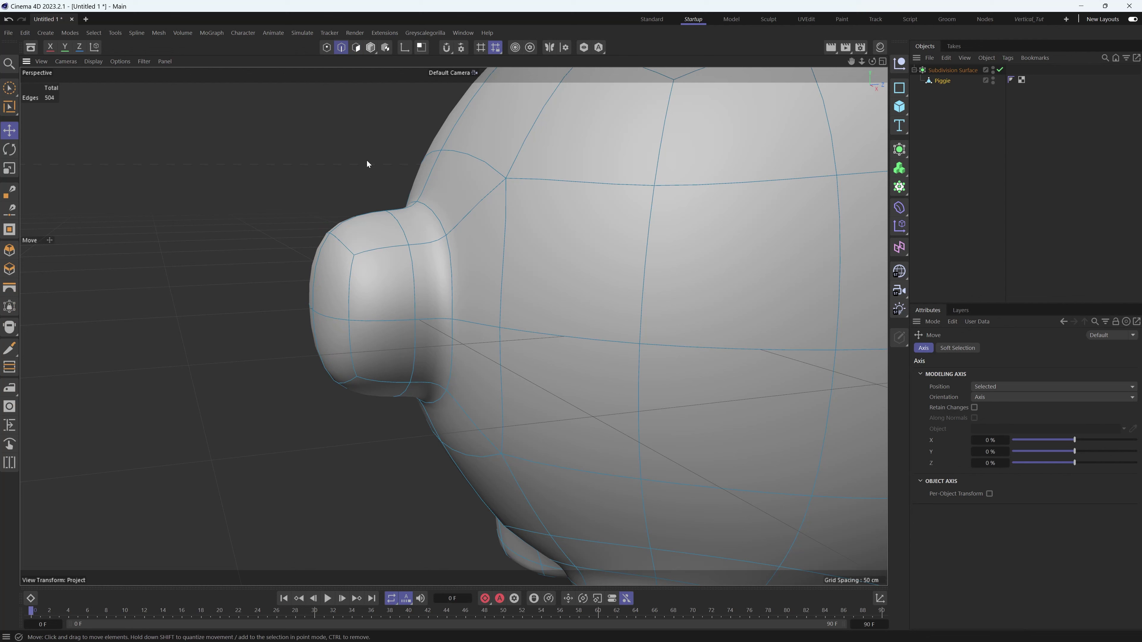
{"action": "double_click", "coordinate": [419, 276]}
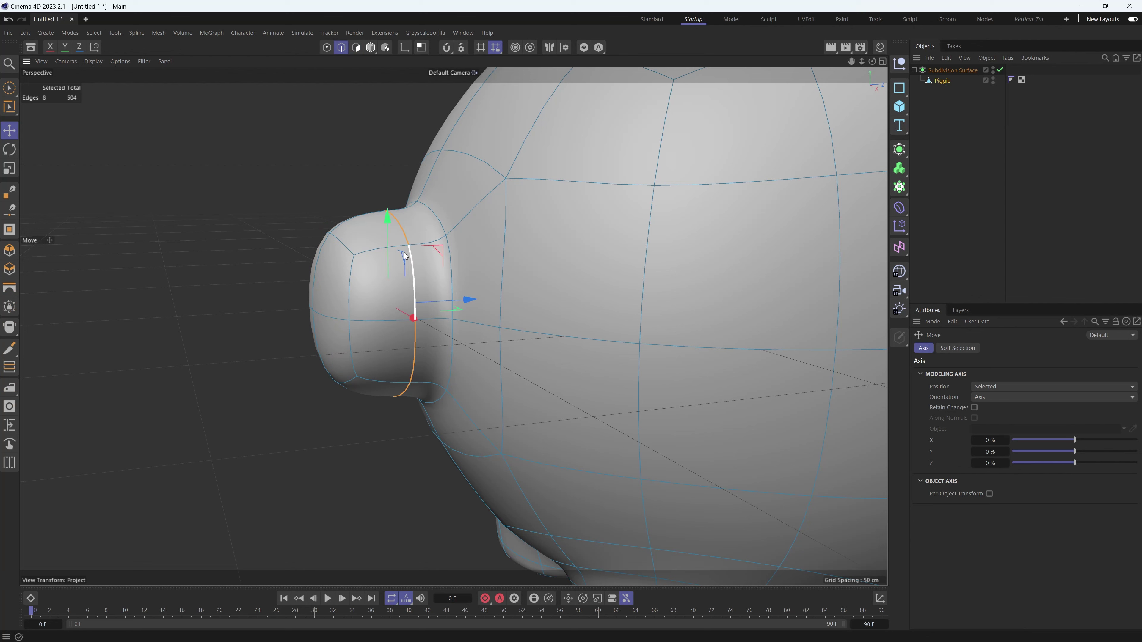
{"action": "key", "text": "m"}
{"action": "key", "text": "o"}
{"action": "left_click_drag", "start_coordinate": [420, 260], "coordinate": [361, 258]}
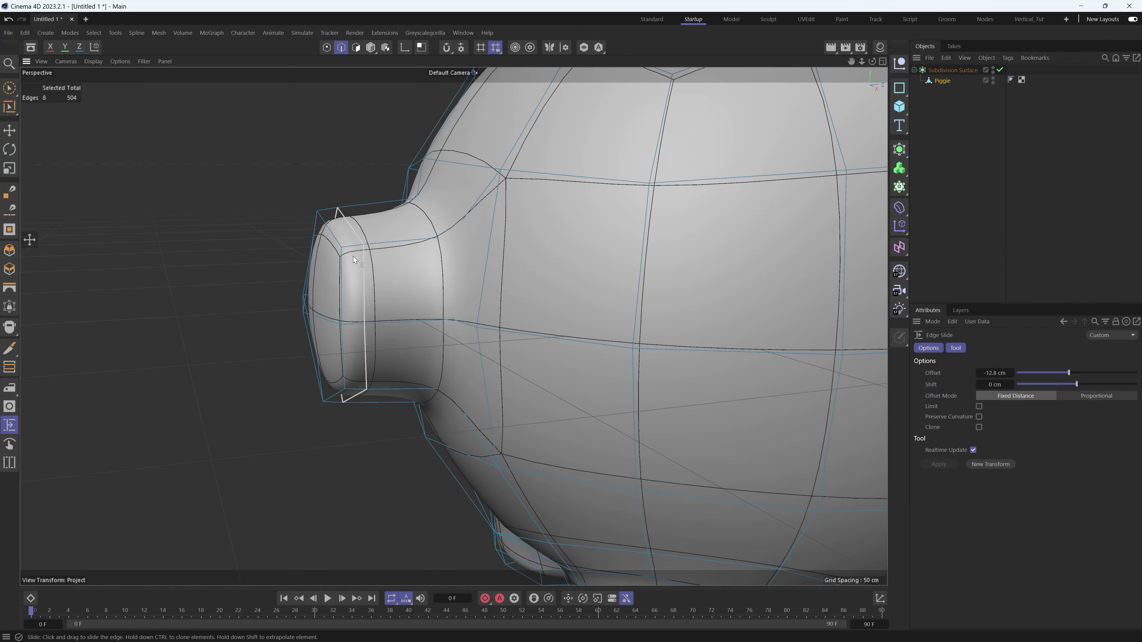
{"action": "scroll", "coordinate": [355, 257], "scroll_direction": "up", "scroll_amount": 5}
{"action": "left_click_drag", "start_coordinate": [429, 241], "coordinate": [338, 326]}
{"action": "key", "text": "e"}
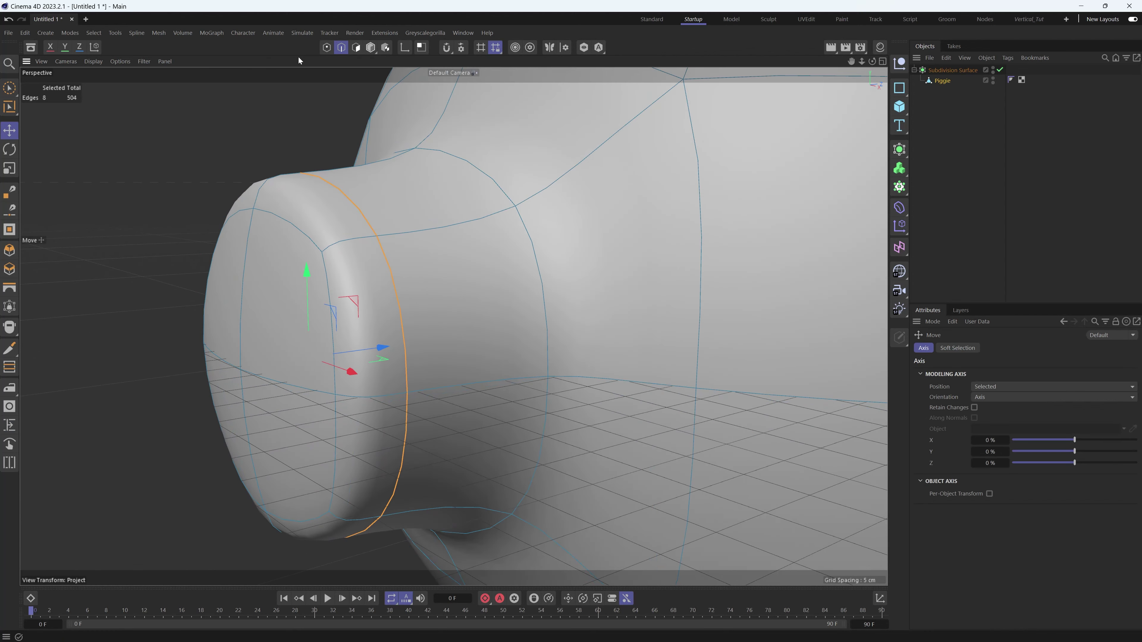
- Select the four polygons of the snout's front face and flatten them by scaling along the Z axis
{"action": "left_click", "coordinate": [357, 50]}
{"action": "left_click_drag", "start_coordinate": [290, 211], "coordinate": [254, 331], "text": "alt"}
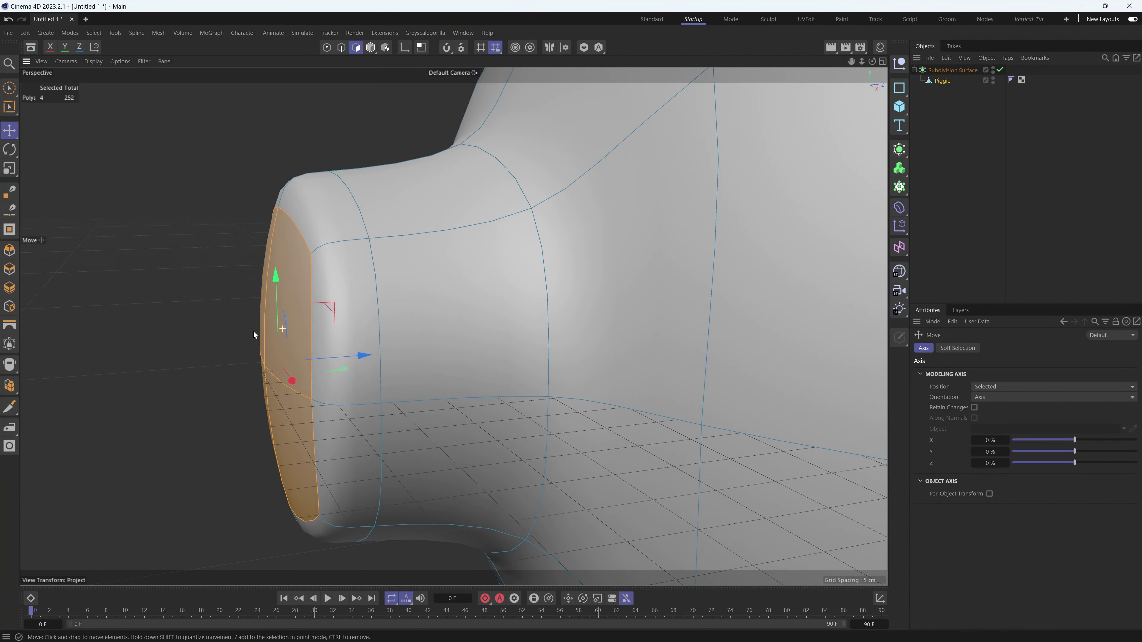
{"action": "key", "text": "t"}
{"action": "left_click_drag", "start_coordinate": [366, 356], "coordinate": [281, 371]}
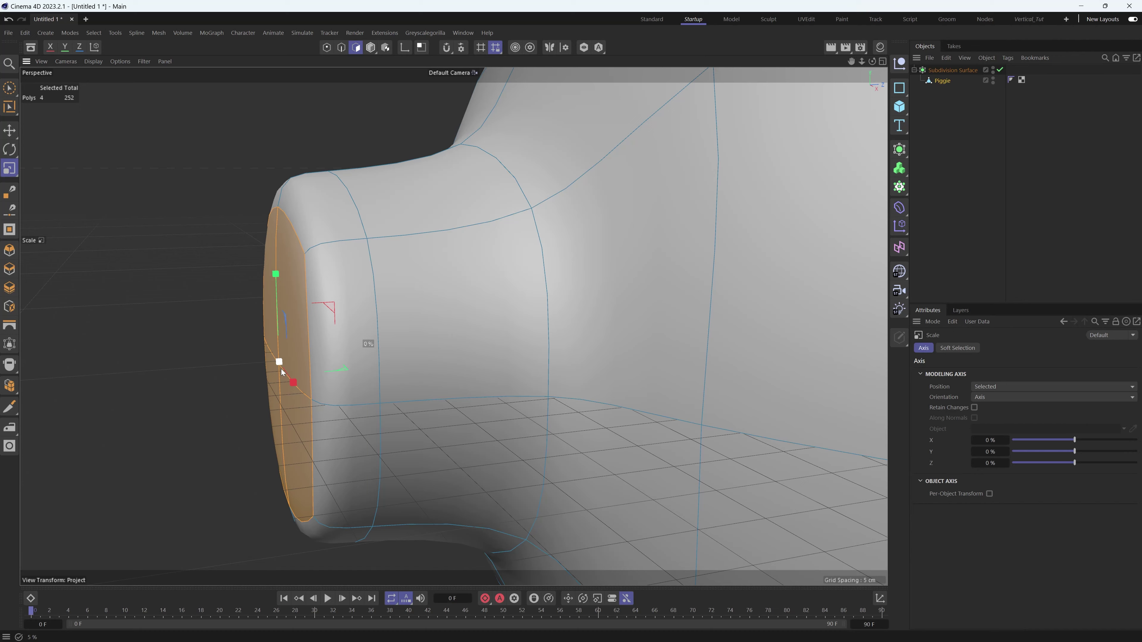
{"action": "left_click_drag", "start_coordinate": [293, 330], "coordinate": [372, 353], "text": "alt"}
{"action": "key", "text": "e"}
{"action": "right_click_drag", "start_coordinate": [342, 360], "coordinate": [263, 395], "text": "alt"}
{"action": "left_click_drag", "start_coordinate": [270, 394], "coordinate": [326, 387], "text": "alt"}
- Select the edge loop where the snout meets the body and even it out with the Iron tool
{"action": "left_click", "coordinate": [341, 47]}
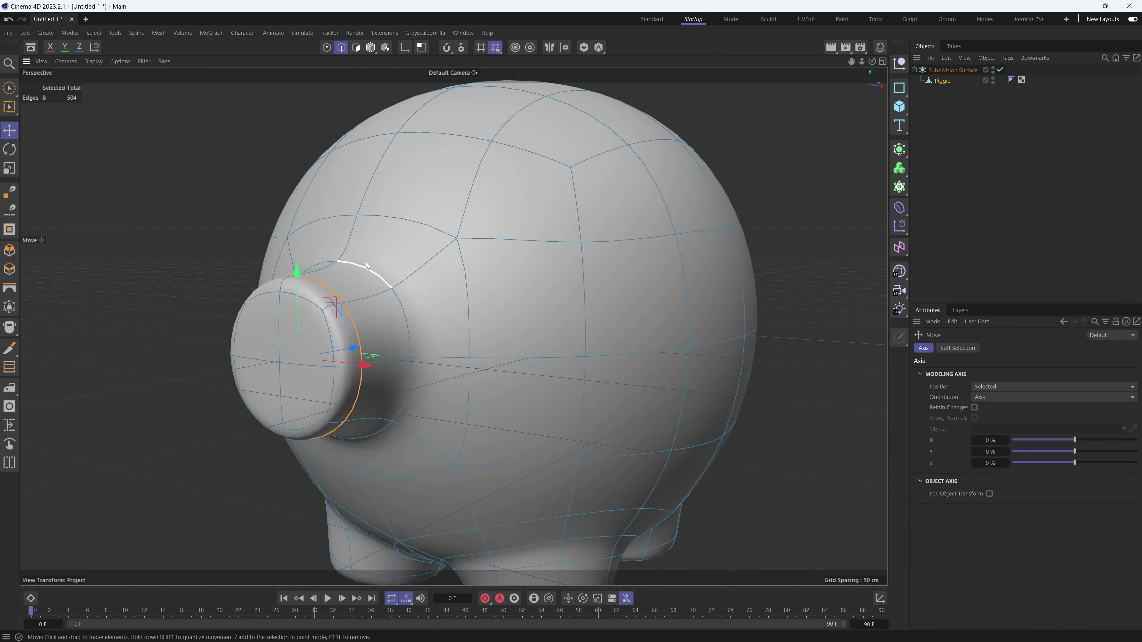
{"action": "mouse_move", "coordinate": [366, 261]}
{"action": "left_mouse_down", "text": "alt"}
{"action": "mouse_move", "coordinate": [335, 268]}
{"action": "mouse_move", "coordinate": [420, 277]}
{"action": "mouse_move", "coordinate": [365, 272]}
{"action": "left_mouse_up", "text": "alt"}
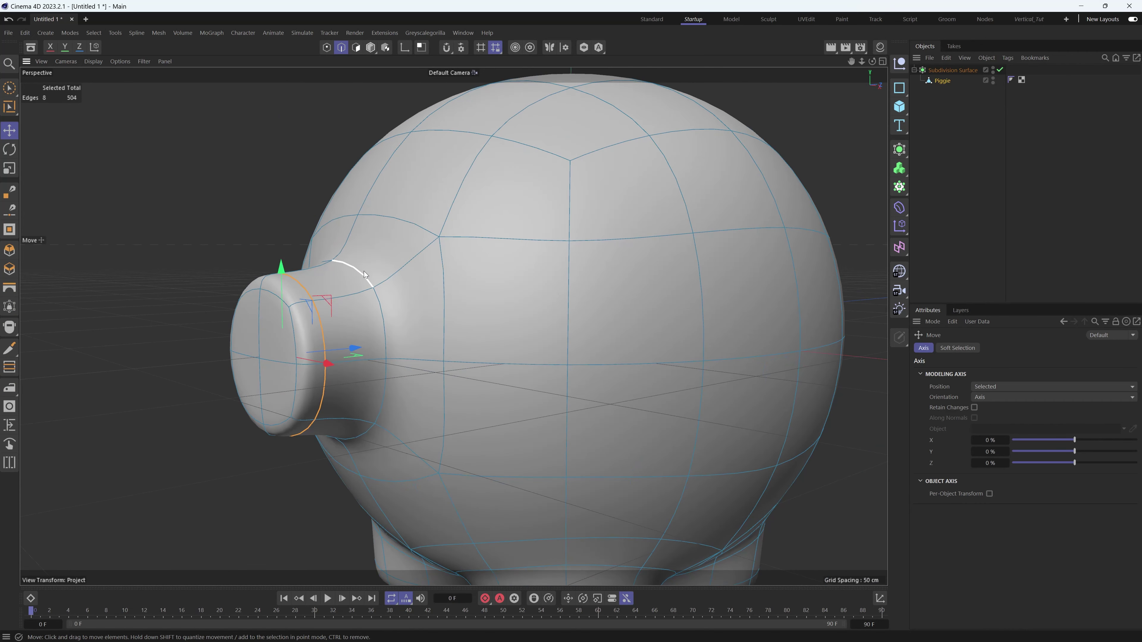
{"action": "double_click", "coordinate": [364, 272]}
{"action": "right_click", "coordinate": [363, 275]}
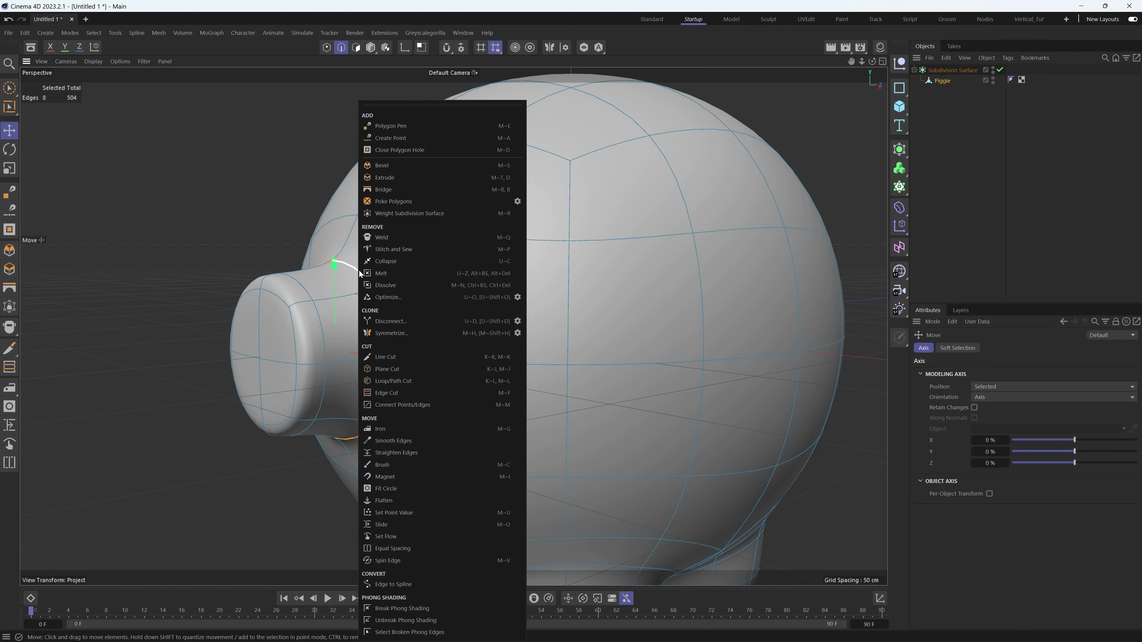
{"action": "left_click", "coordinate": [385, 429]}
{"action": "mouse_move", "coordinate": [411, 373]}
{"action": "left_mouse_down"}
{"action": "mouse_move", "coordinate": [501, 300]}
{"action": "mouse_move", "coordinate": [461, 303]}
{"action": "mouse_move", "coordinate": [499, 285]}
{"action": "mouse_move", "coordinate": [424, 291]}
{"action": "mouse_move", "coordinate": [491, 281]}
{"action": "mouse_move", "coordinate": [441, 276]}
{"action": "left_mouse_up"}
{"action": "key", "text": "e"}
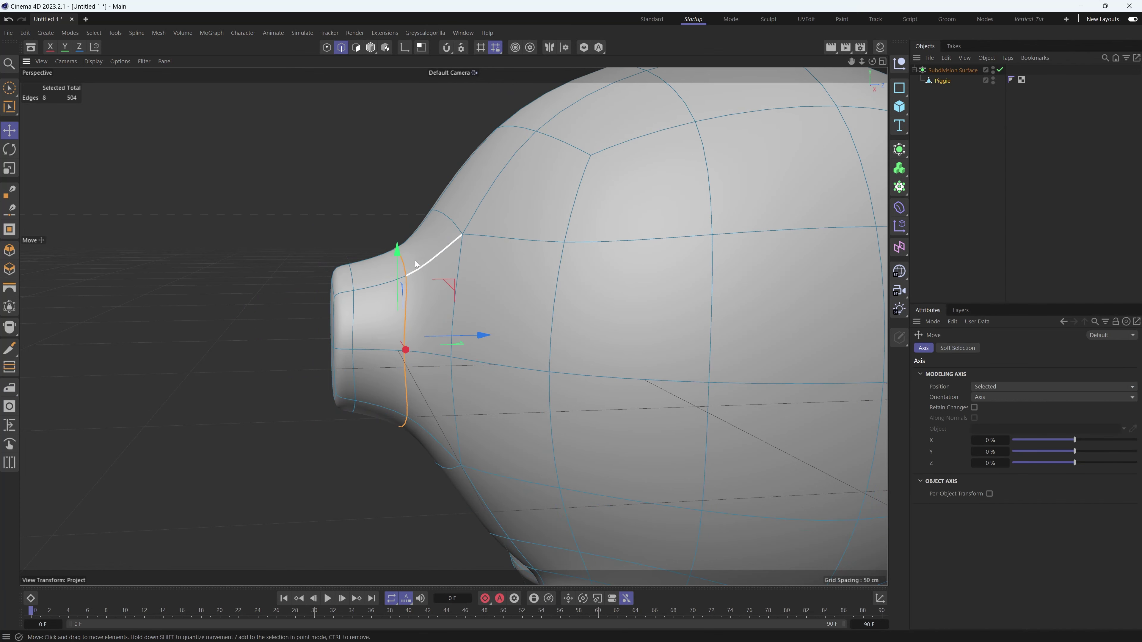
- Select the edge loop just behind the snout's front face and flatten it by scaling along the Z axis
{"action": "double_click", "coordinate": [354, 348]}
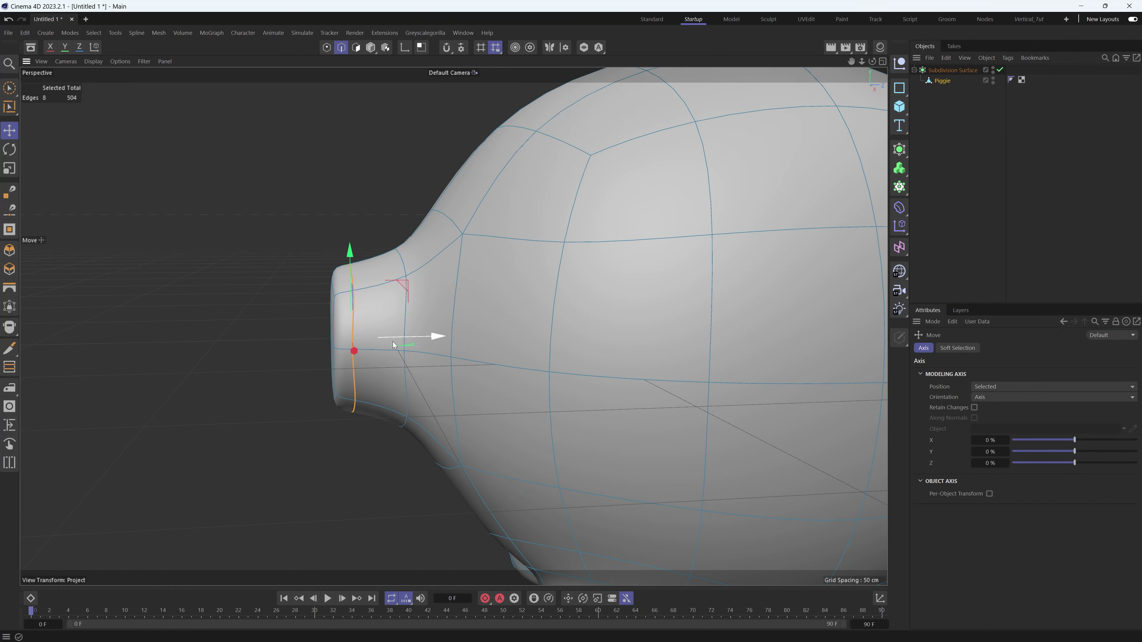
{"action": "key", "text": "t"}
{"action": "left_click_drag", "start_coordinate": [434, 337], "coordinate": [383, 353]}
{"action": "key", "text": "e"}
- Disable the subdivision, select the eight body edges surrounding the snout's base, and even them out with the Iron tool
{"action": "left_click", "coordinate": [355, 49]}
{"action": "left_click_drag", "start_coordinate": [391, 293], "coordinate": [273, 345], "text": "alt"}
{"action": "key", "text": "q"}
{"action": "key", "text": "Return"}
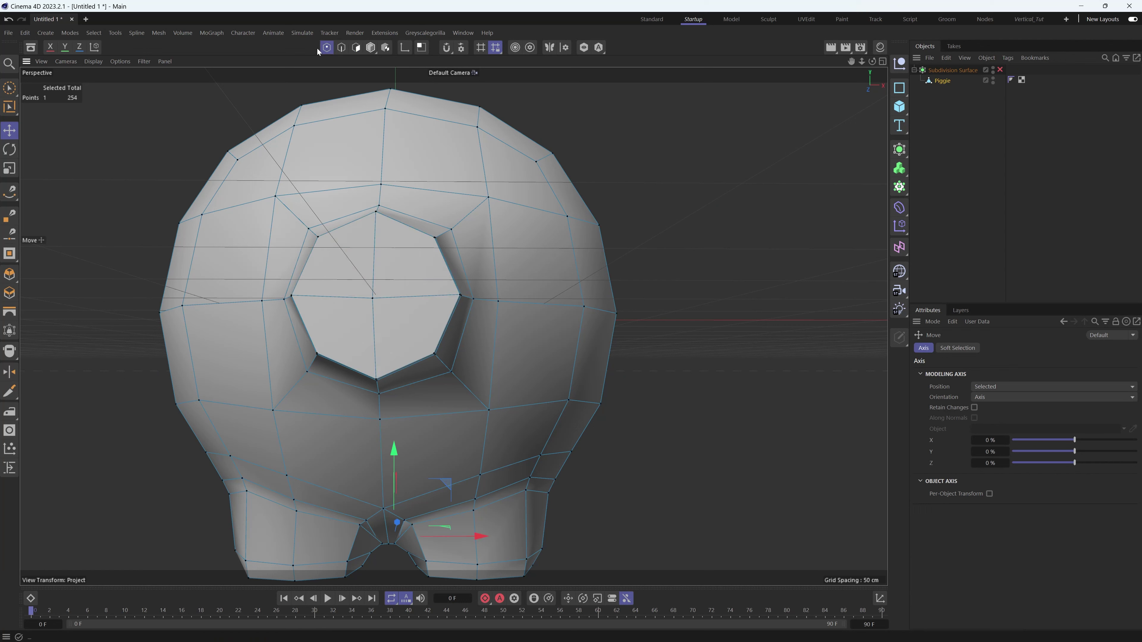
{"action": "left_click", "coordinate": [341, 47]}
{"action": "left_click", "coordinate": [355, 186]}
{"action": "left_click", "coordinate": [269, 249], "text": "shift"}
{"action": "left_click", "coordinate": [268, 342], "text": "shift"}
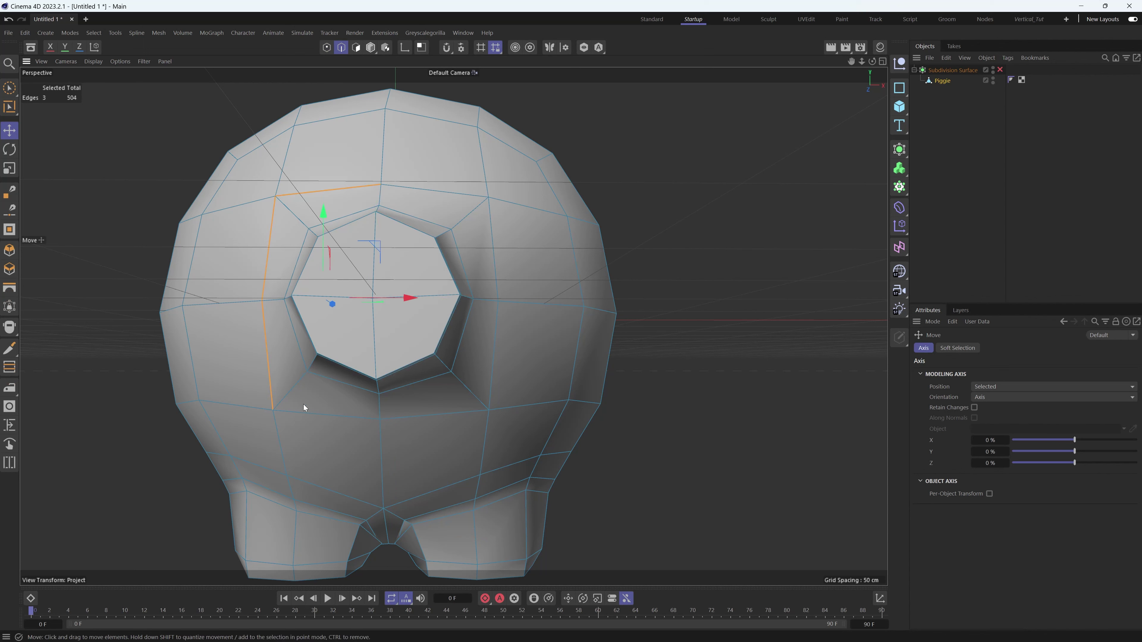
{"action": "left_click", "coordinate": [324, 413], "text": "shift"}
{"action": "left_click", "coordinate": [432, 414], "text": "shift"}
{"action": "left_click", "coordinate": [489, 380], "text": "shift"}
{"action": "left_click", "coordinate": [491, 252], "text": "shift"}
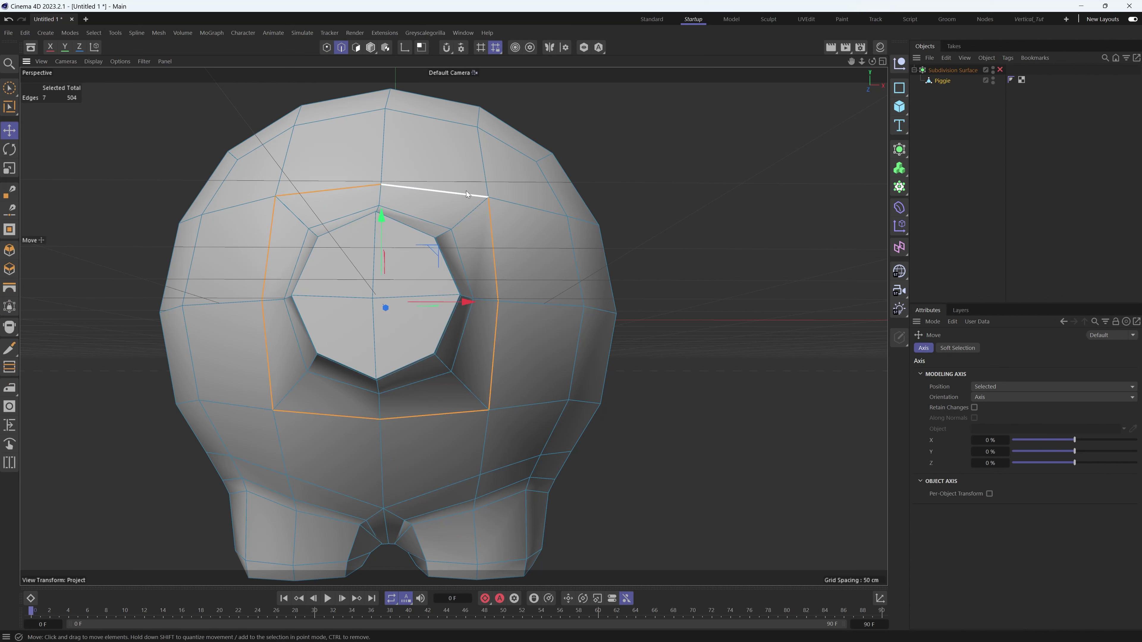
{"action": "left_click", "coordinate": [465, 193], "text": "shift"}
{"action": "right_click", "coordinate": [427, 194]}
{"action": "left_click", "coordinate": [466, 429]}
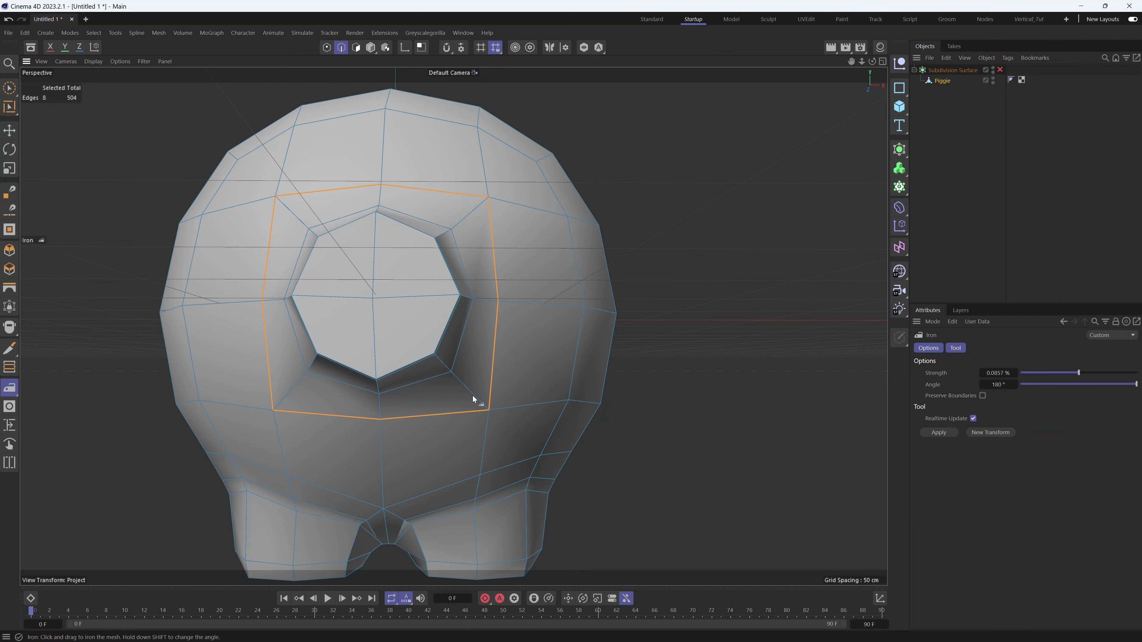
{"action": "left_click_drag", "start_coordinate": [473, 396], "coordinate": [580, 278]}
{"action": "key", "text": "e"}
- Clear the edge selection and re-enable the subdivision to preview the smoothed snout from the side
{"action": "mouse_move", "coordinate": [418, 214]}
{"action": "left_mouse_down", "text": "alt"}
{"action": "mouse_move", "coordinate": [372, 236]}
{"action": "mouse_move", "coordinate": [521, 232]}
{"action": "mouse_move", "coordinate": [388, 244]}
{"action": "mouse_move", "coordinate": [499, 237]}
{"action": "left_mouse_up", "text": "alt"}
{"action": "left_click", "coordinate": [357, 282]}
{"action": "key", "text": "q"}
{"action": "key", "text": "q"}
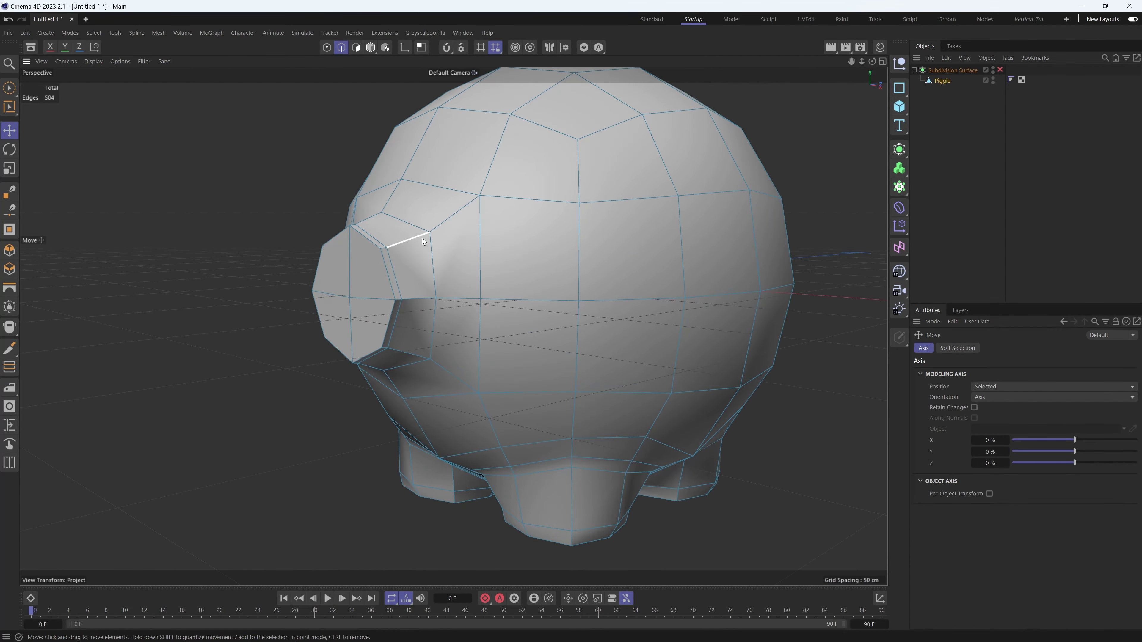
{"action": "scroll", "coordinate": [422, 239], "scroll_direction": "up", "scroll_amount": 5}
{"action": "key", "text": "q"}
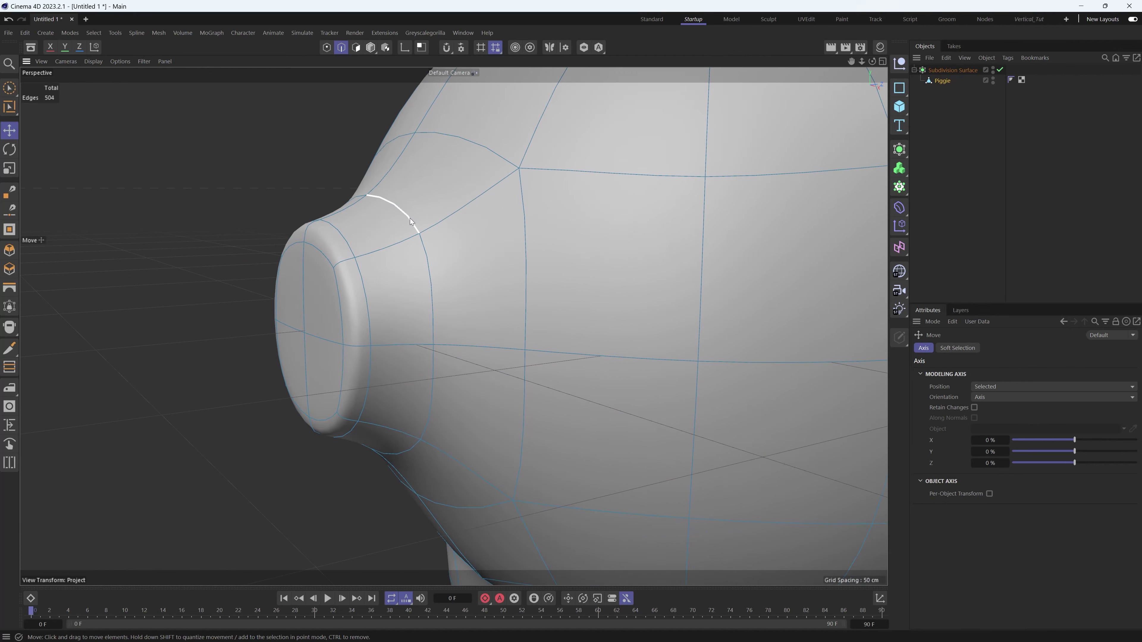
- Select the edge loop where the snout meets the body, bevel it with an offset of about 2 cm, and deselect it
{"action": "double_click", "coordinate": [410, 218]}
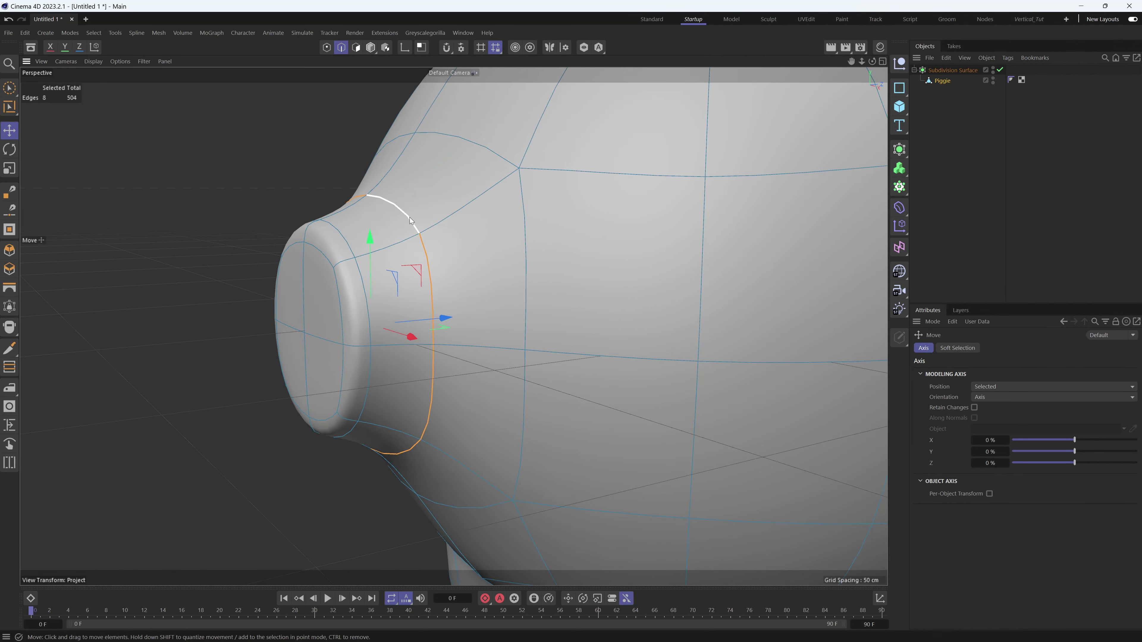
{"action": "key", "text": "m"}
{"action": "key", "text": "s"}
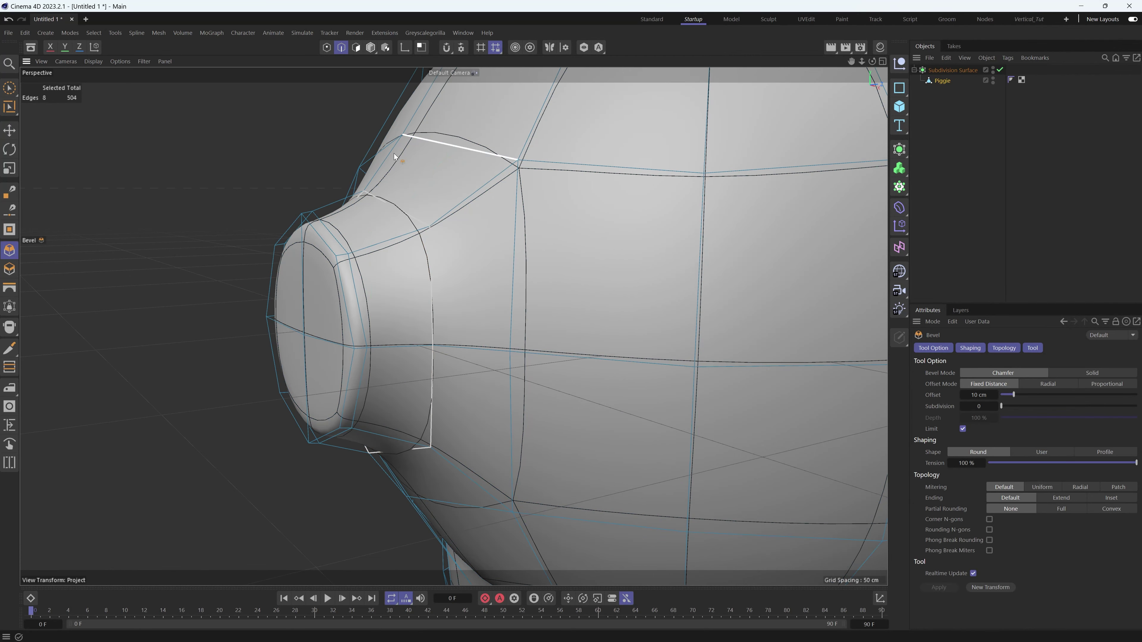
{"action": "left_click_drag", "start_coordinate": [487, 240], "coordinate": [395, 223]}
{"action": "key", "text": "q"}
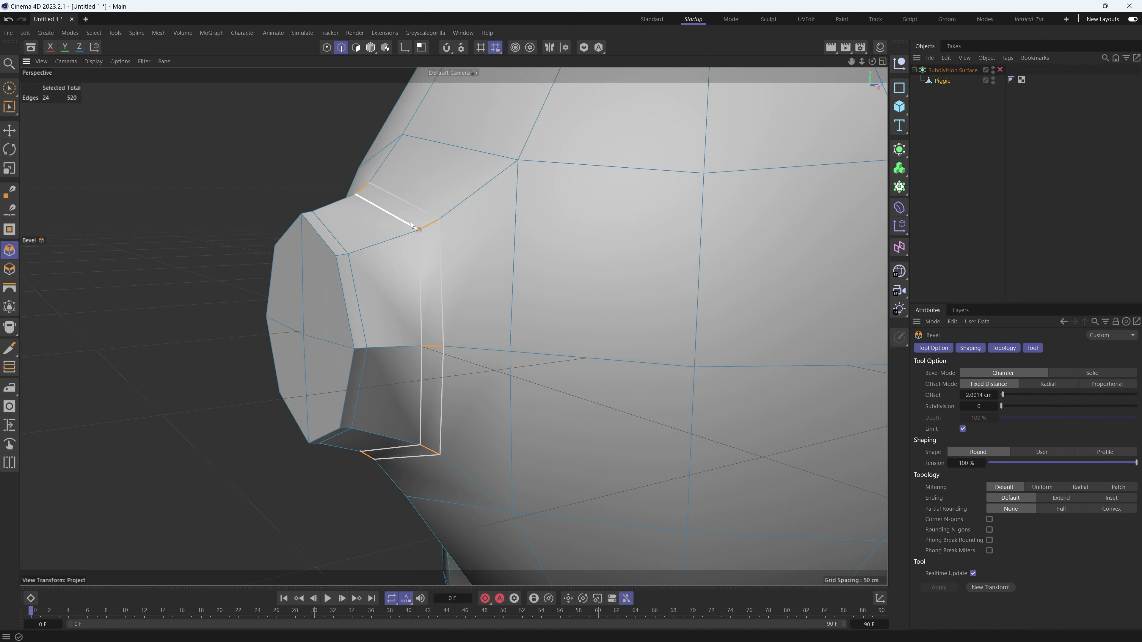
{"action": "key", "text": "w"}
{"action": "key", "text": "q"}
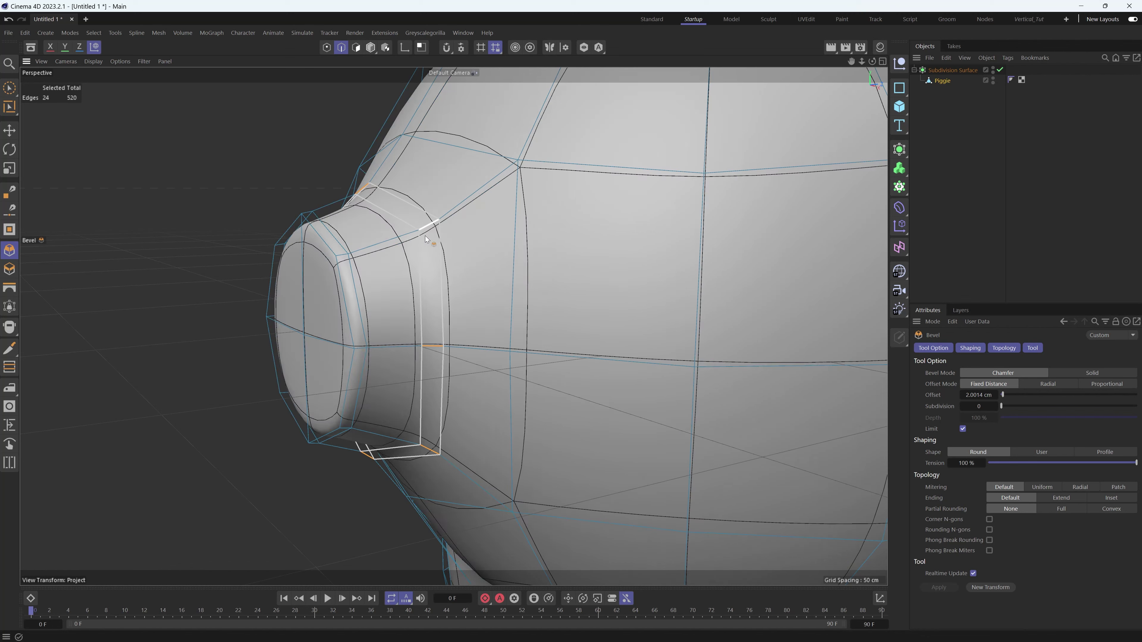
{"action": "key", "text": "e"}
{"action": "left_click", "coordinate": [247, 309]}
{"action": "left_click_drag", "start_coordinate": [247, 309], "coordinate": [361, 312], "text": "alt"}
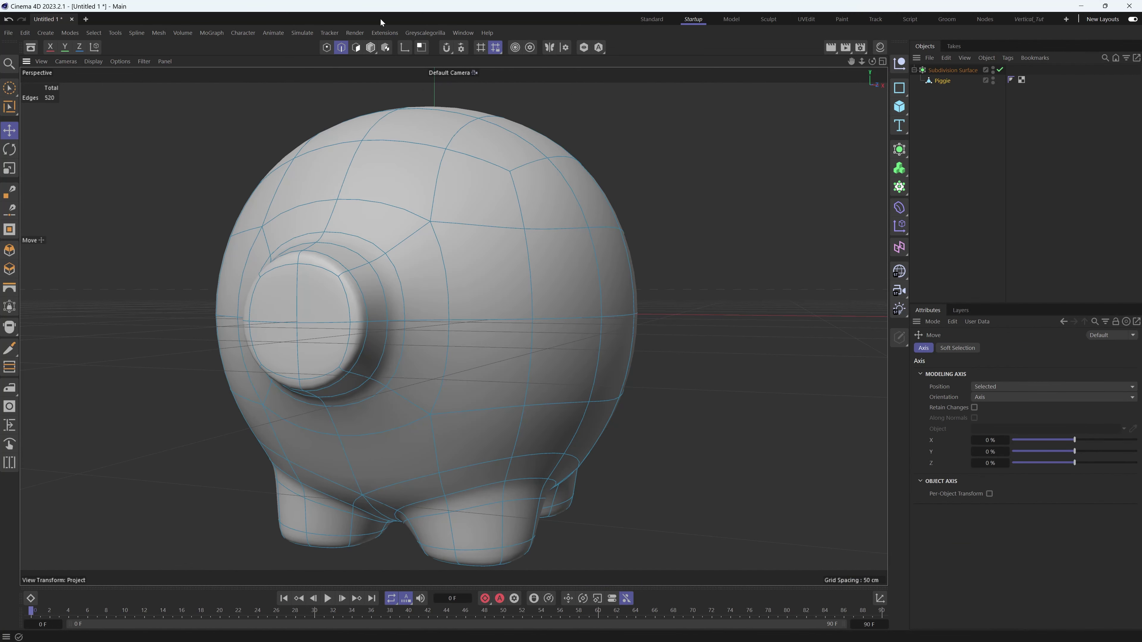
- Select the two polygons on the +X half of the snout's front face and inset them
{"action": "left_click", "coordinate": [355, 48]}
{"action": "scroll", "coordinate": [337, 304], "scroll_direction": "up", "scroll_amount": 3}
{"action": "left_click", "coordinate": [343, 306]}
{"action": "left_click_drag", "start_coordinate": [342, 353], "coordinate": [413, 324], "text": "alt"}
{"action": "left_click", "coordinate": [405, 328], "text": "shift"}
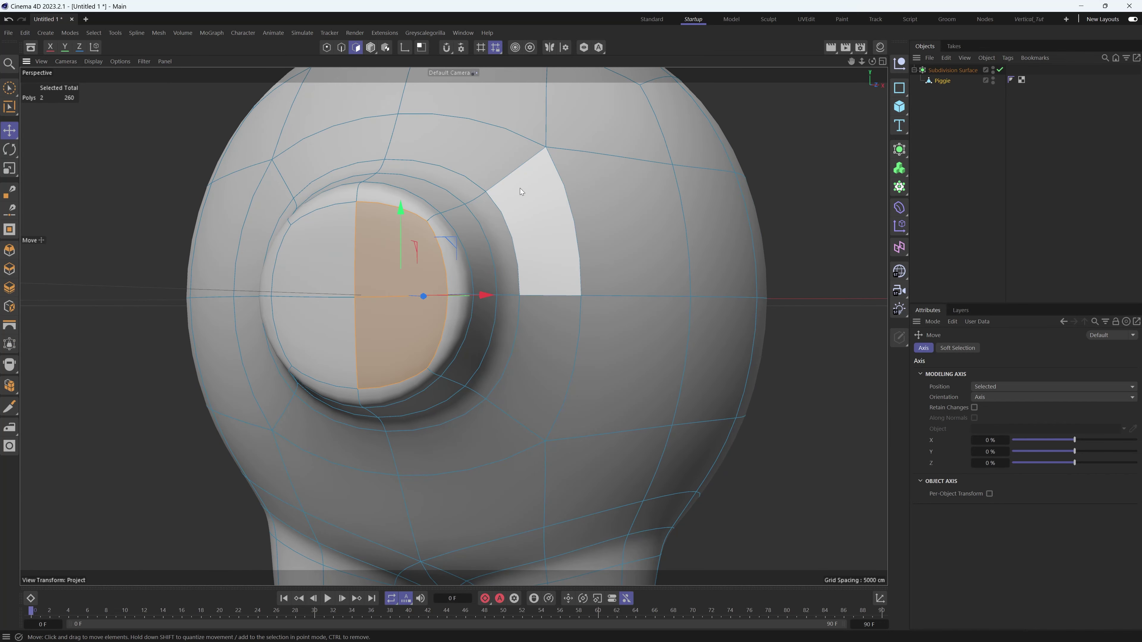
{"action": "key", "text": "m"}
{"action": "key", "text": "w"}
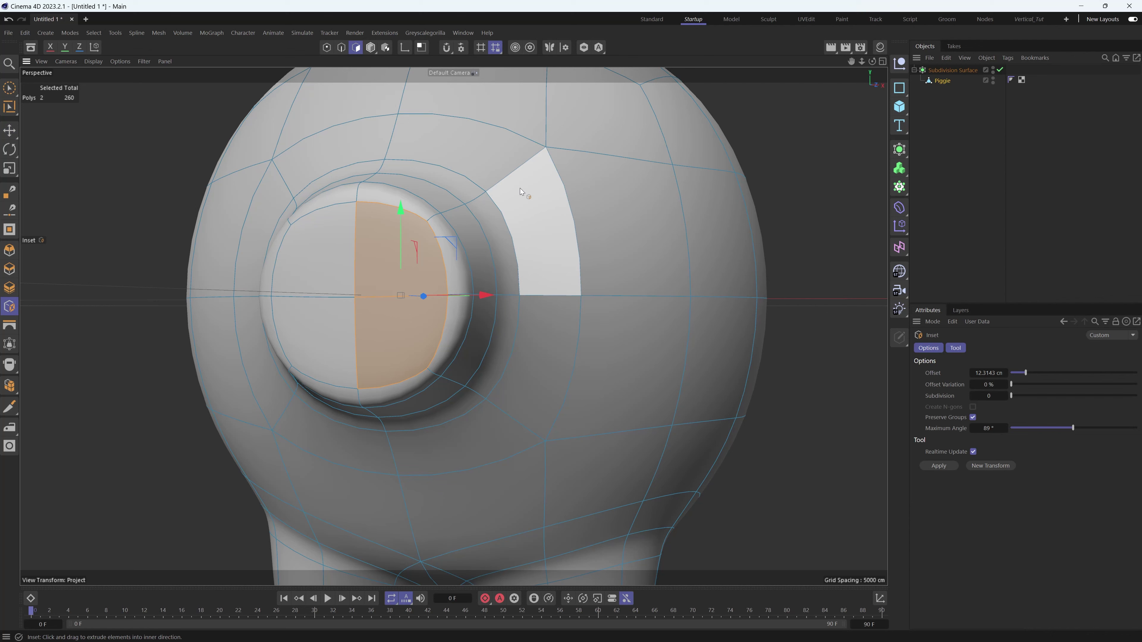
{"action": "left_click_drag", "start_coordinate": [559, 218], "coordinate": [251, 371]}
{"action": "key", "text": "e"}
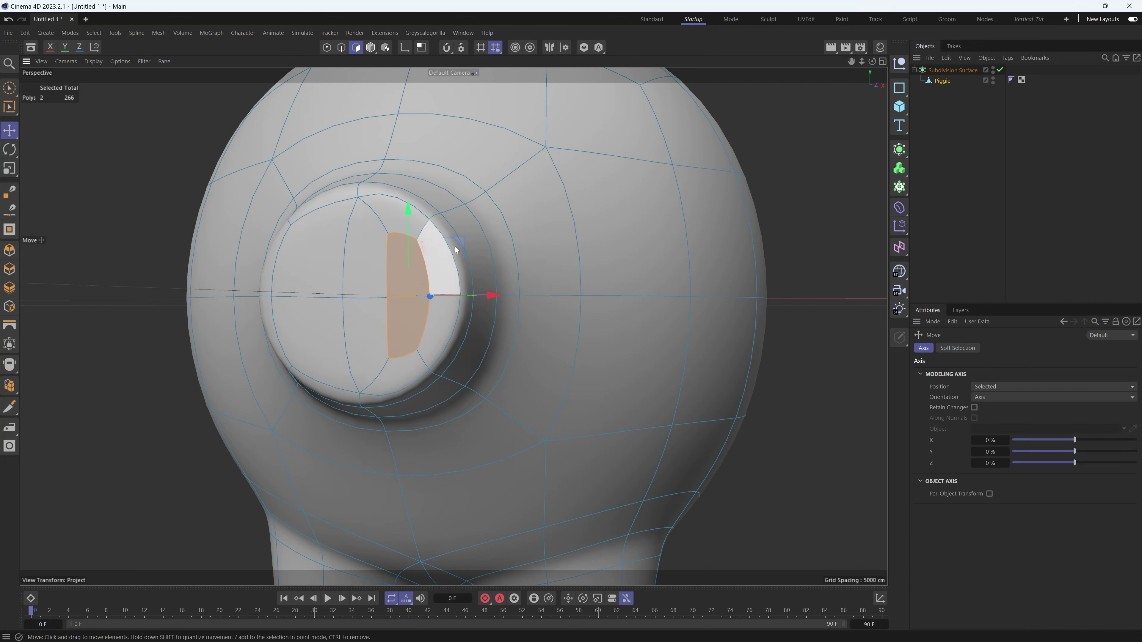
- Disable the subdivision, shape the two inset polygons with Fit Circle, and scale them down for a nostril
{"action": "left_click_drag", "start_coordinate": [455, 247], "coordinate": [415, 268], "text": "alt"}
{"action": "key", "text": "q"}
{"action": "right_click", "coordinate": [401, 269]}
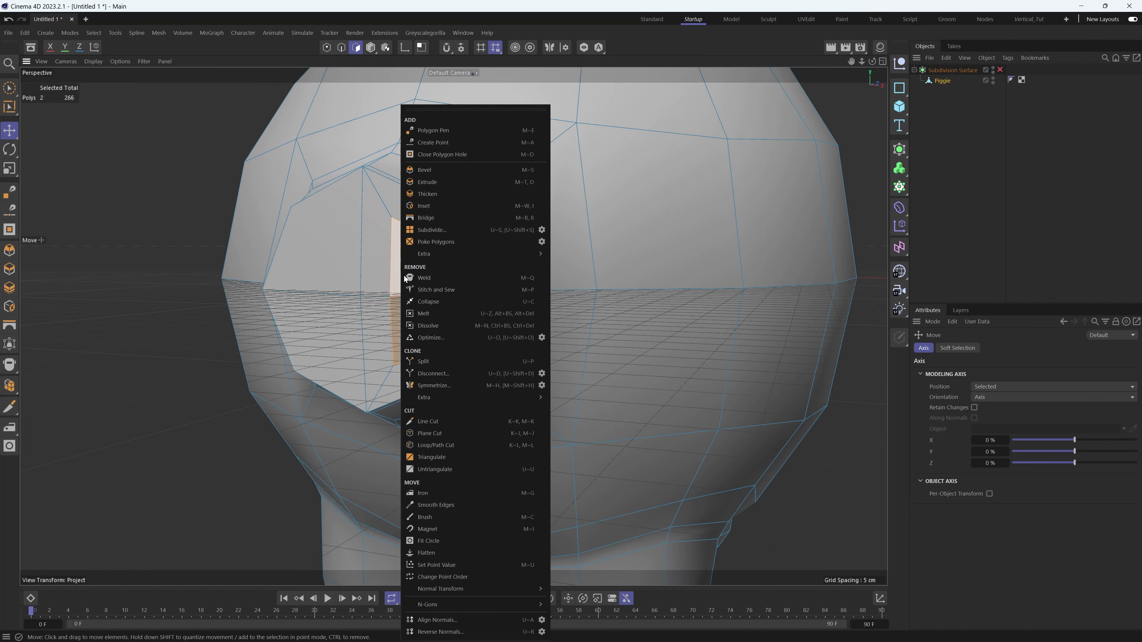
{"action": "left_click", "coordinate": [428, 541]}
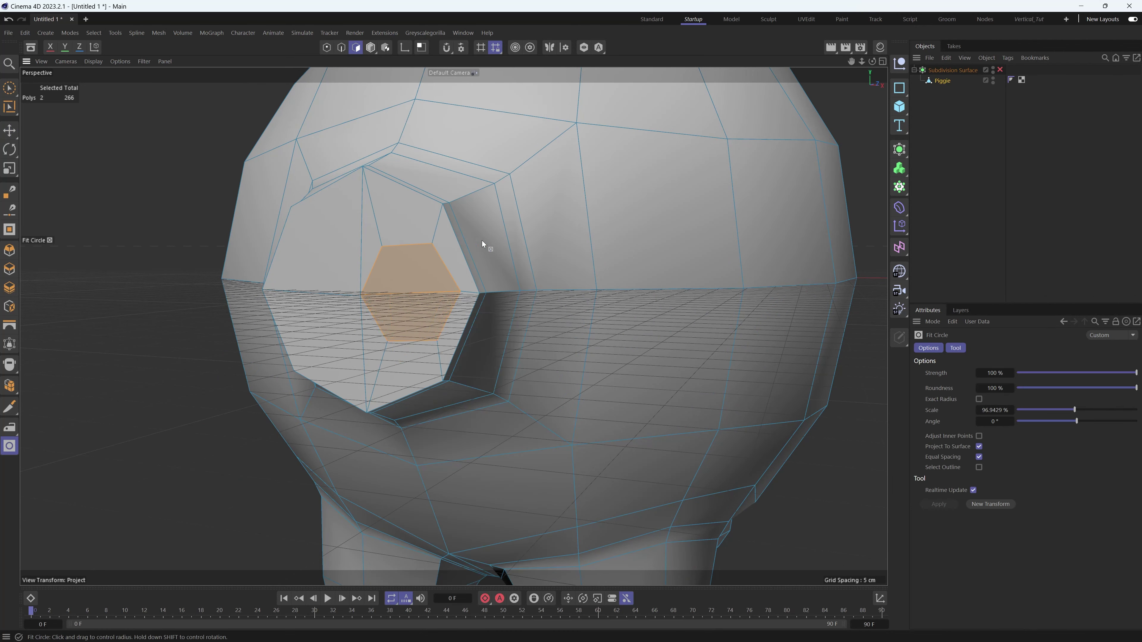
{"action": "key", "text": "t"}
{"action": "left_click_drag", "start_coordinate": [491, 297], "coordinate": [480, 344]}
{"action": "left_click_drag", "start_coordinate": [484, 296], "coordinate": [401, 287], "text": "alt"}
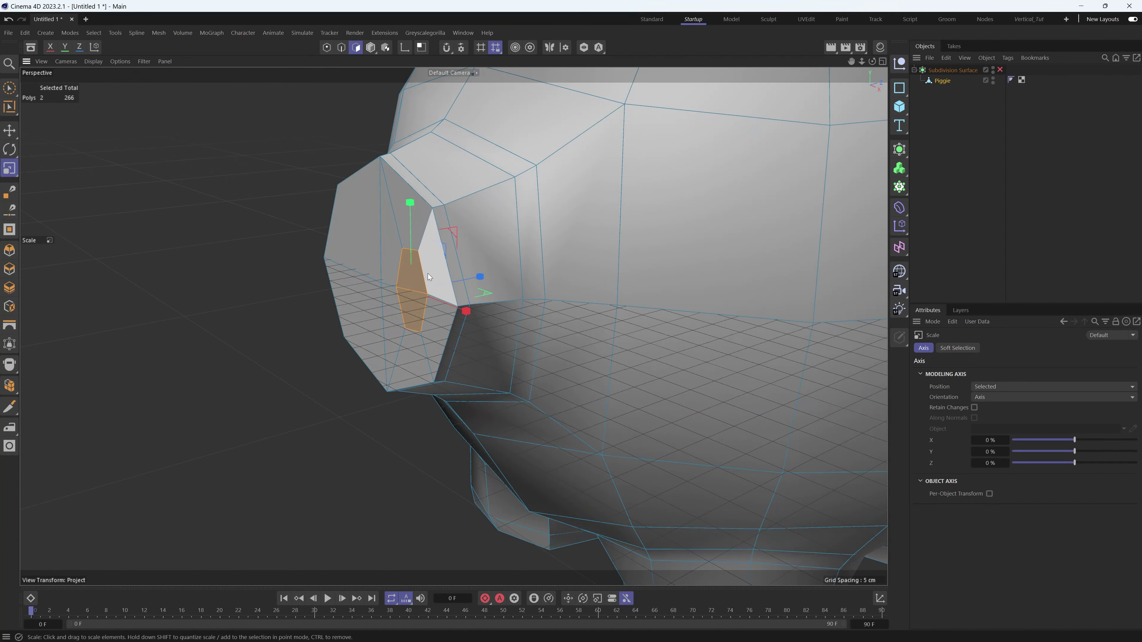
- Extrude the two nostril polygons along Z into the snout and re-enable the subdivision
{"action": "key", "text": "e"}
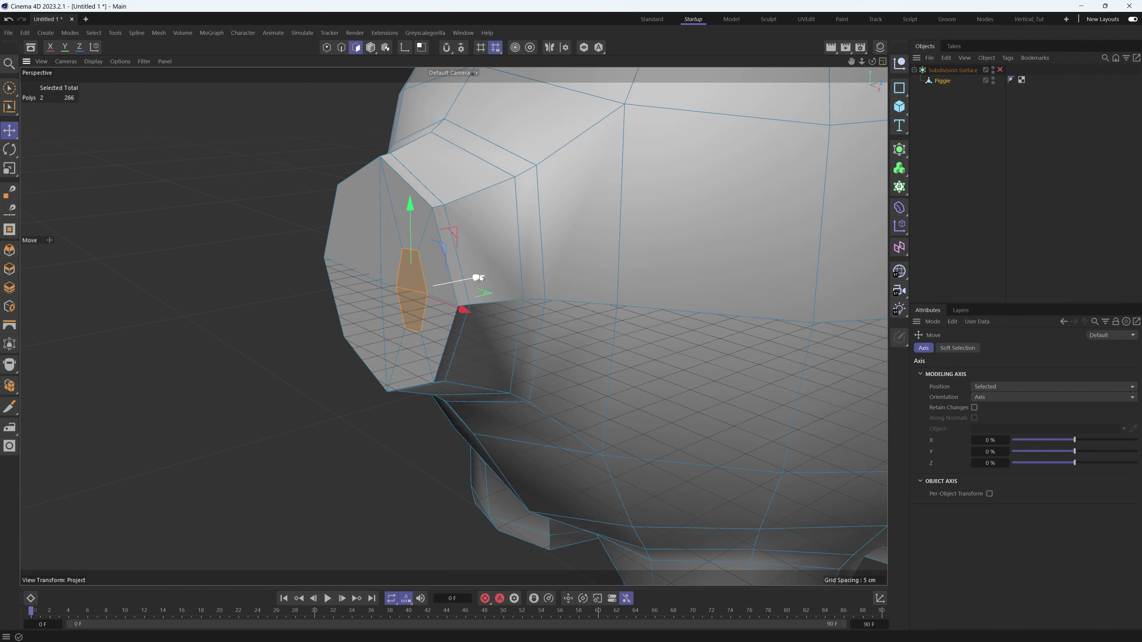
{"action": "left_click_drag", "start_coordinate": [478, 278], "coordinate": [505, 271], "text": "ctrl"}
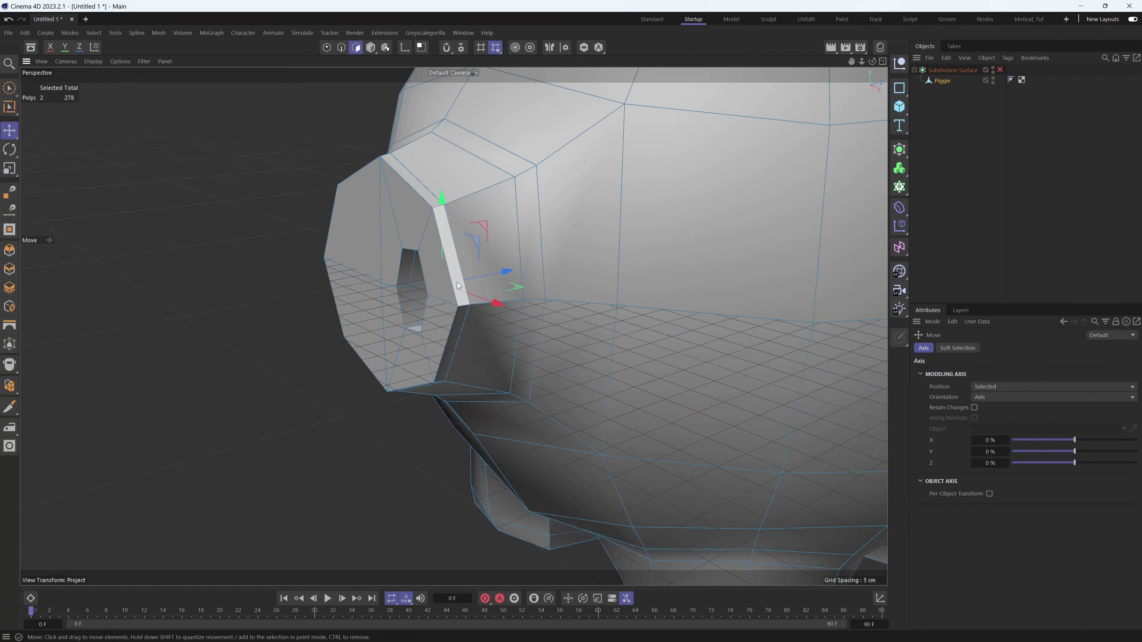
{"action": "key", "text": "q"}
{"action": "left_click_drag", "start_coordinate": [419, 311], "coordinate": [389, 224], "text": "alt"}
{"action": "scroll", "coordinate": [495, 260], "scroll_direction": "up", "scroll_amount": 5}
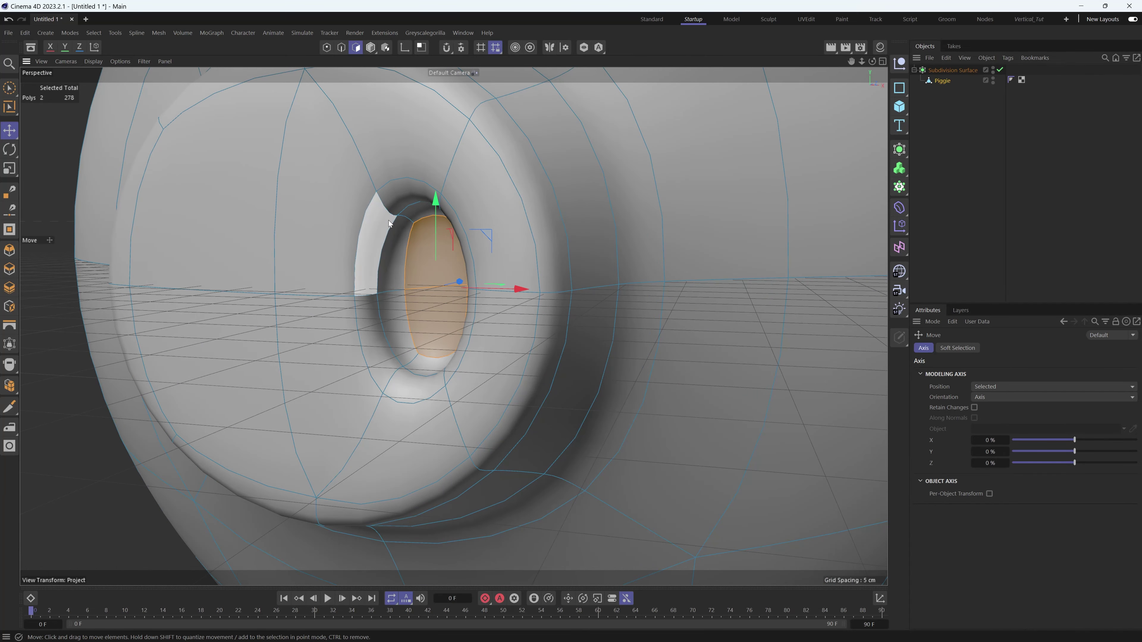
- Grow the selection twice to cover the whole nostril and scale it along the Y axis to about 67%
{"action": "key", "text": "u"}
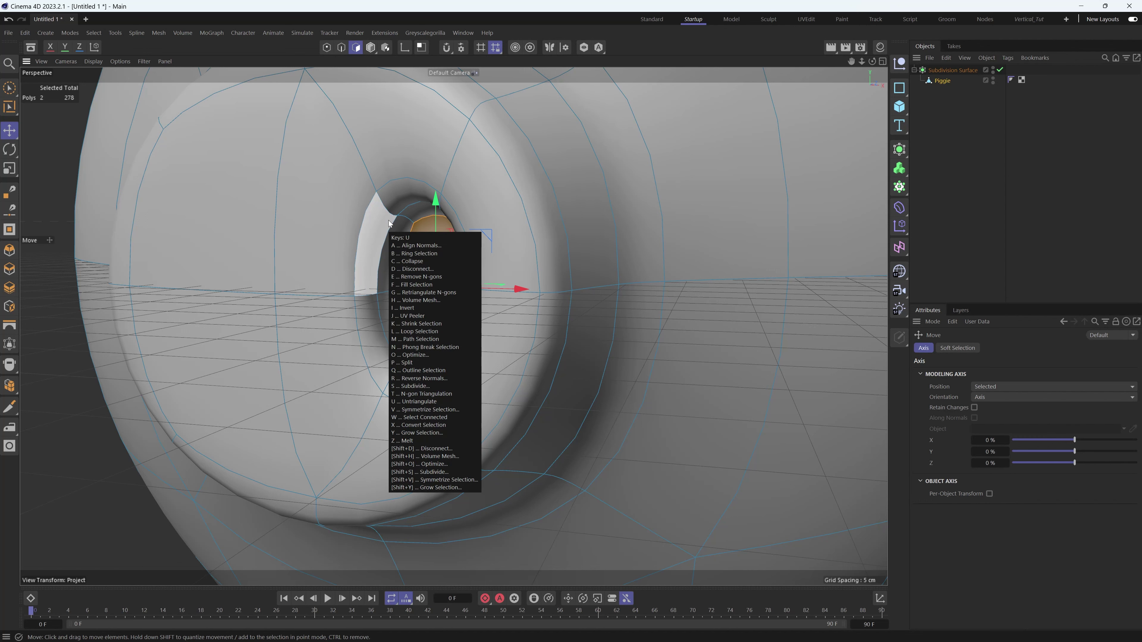
{"action": "key", "text": "y"}
{"action": "key", "text": "u"}
{"action": "key", "text": "y"}
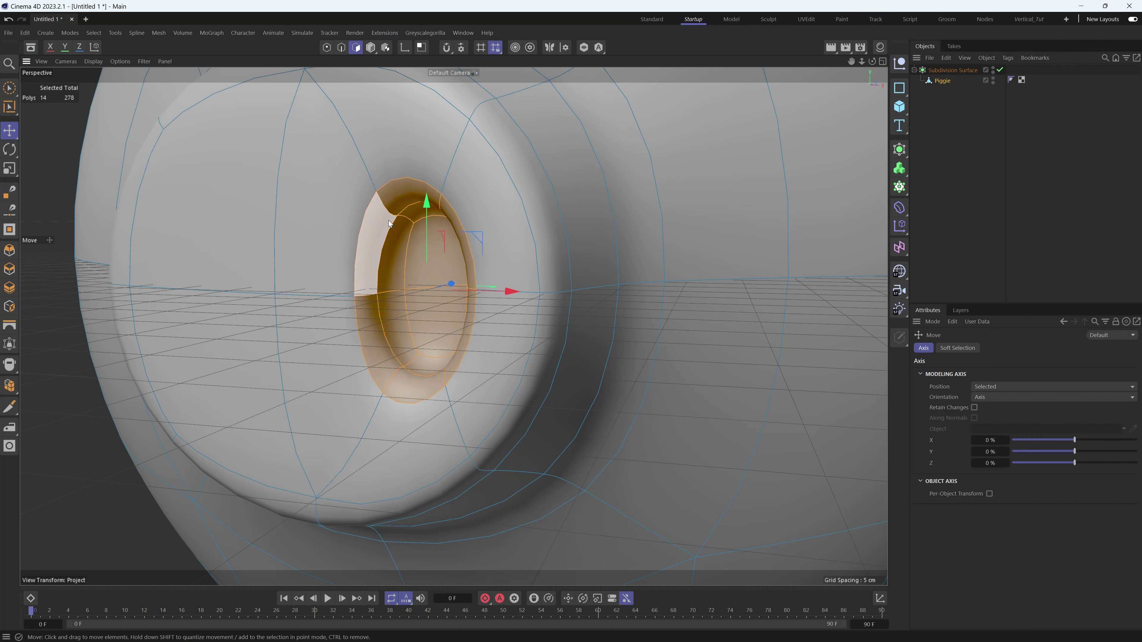
{"action": "key", "text": "t"}
{"action": "left_click_drag", "start_coordinate": [427, 199], "coordinate": [435, 239]}
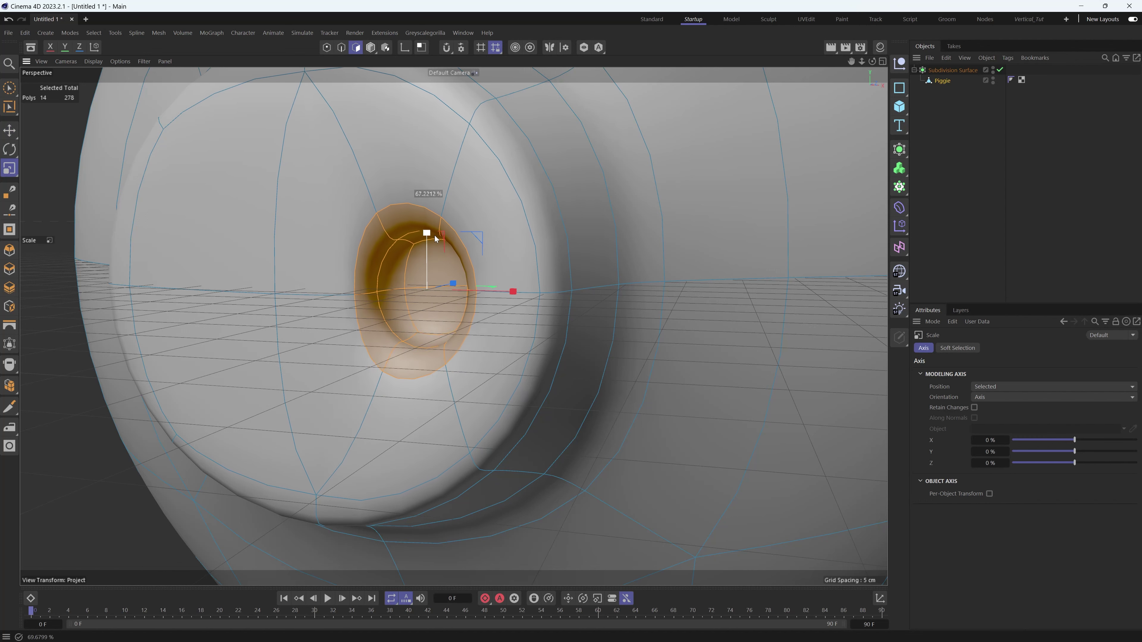
- Nudge the nostril slightly along the X axis toward the snout's centre and disable the subdivision
{"action": "key", "text": "ctrl+shift+z"}
{"action": "key", "text": "ctrl+shift+z"}
{"action": "key", "text": "e"}
{"action": "left_click_drag", "start_coordinate": [533, 273], "coordinate": [527, 273]}
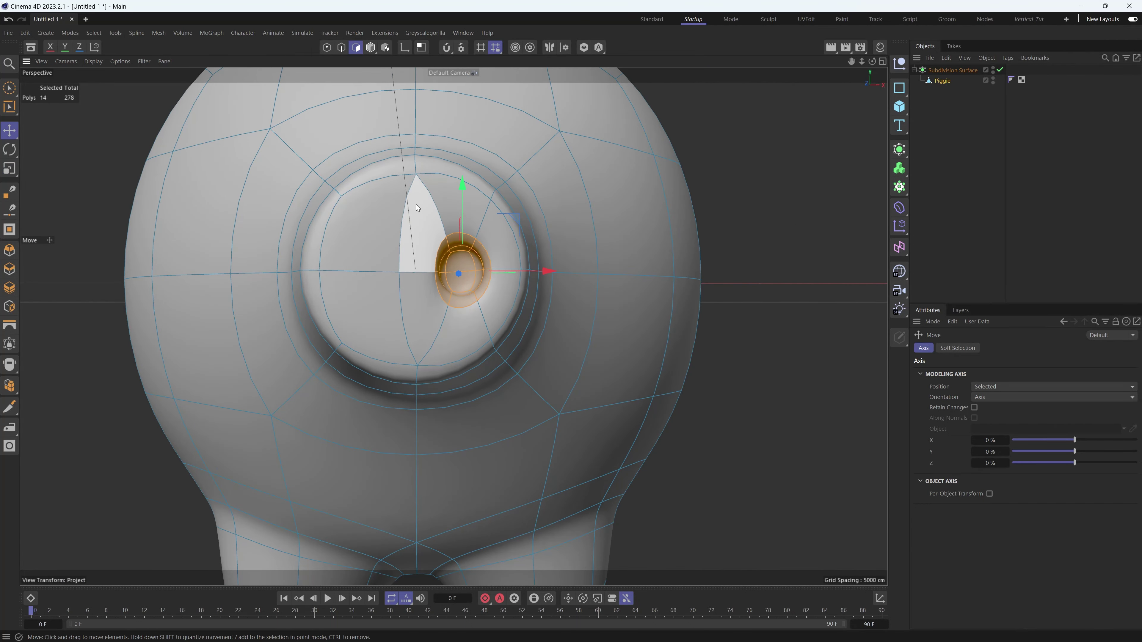
{"action": "key", "text": "q"}
{"action": "mouse_move", "coordinate": [390, 222]}
{"action": "left_mouse_down", "text": "alt"}
{"action": "mouse_move", "coordinate": [317, 232]}
{"action": "mouse_move", "coordinate": [372, 227]}
{"action": "mouse_move", "coordinate": [454, 257]}
{"action": "mouse_move", "coordinate": [438, 222]}
{"action": "mouse_move", "coordinate": [427, 260]}
{"action": "left_mouse_up", "text": "alt"}
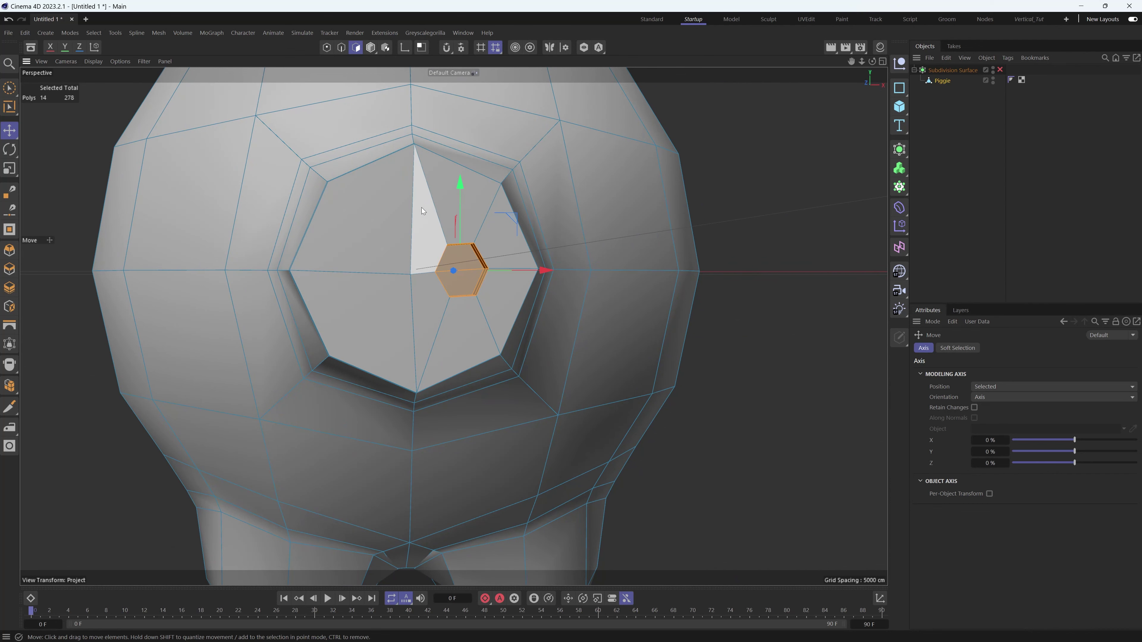
{"action": "left_click_drag", "start_coordinate": [421, 207], "coordinate": [450, 209], "text": "alt"}
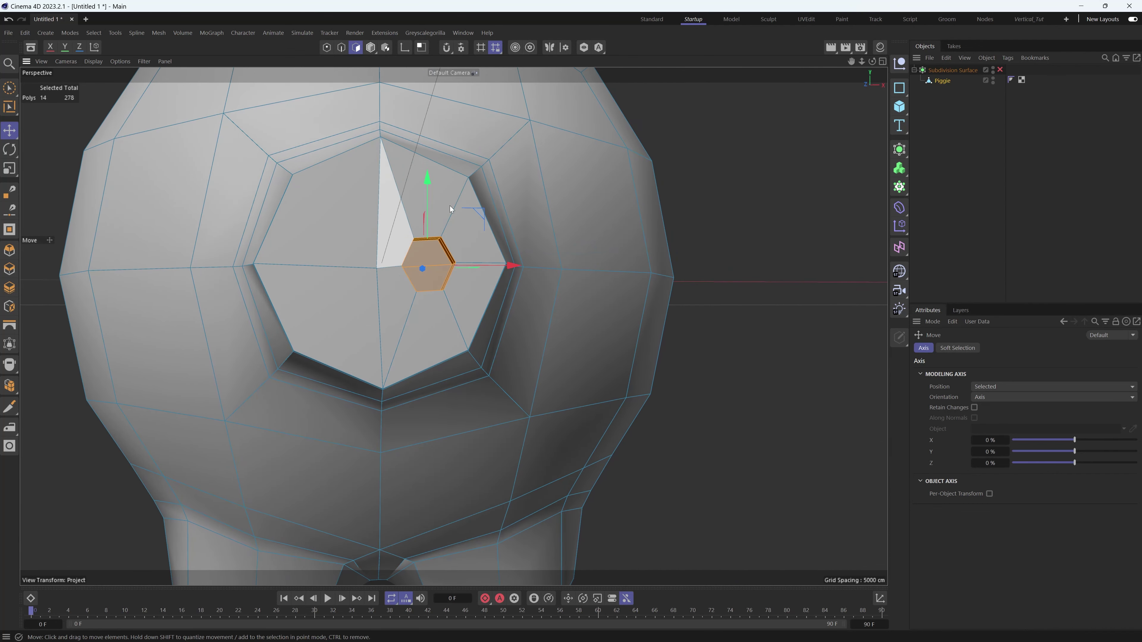
- Switch to the four-view layout and inspect the snout's centre point up close in the front view
{"action": "left_click", "coordinate": [883, 61]}
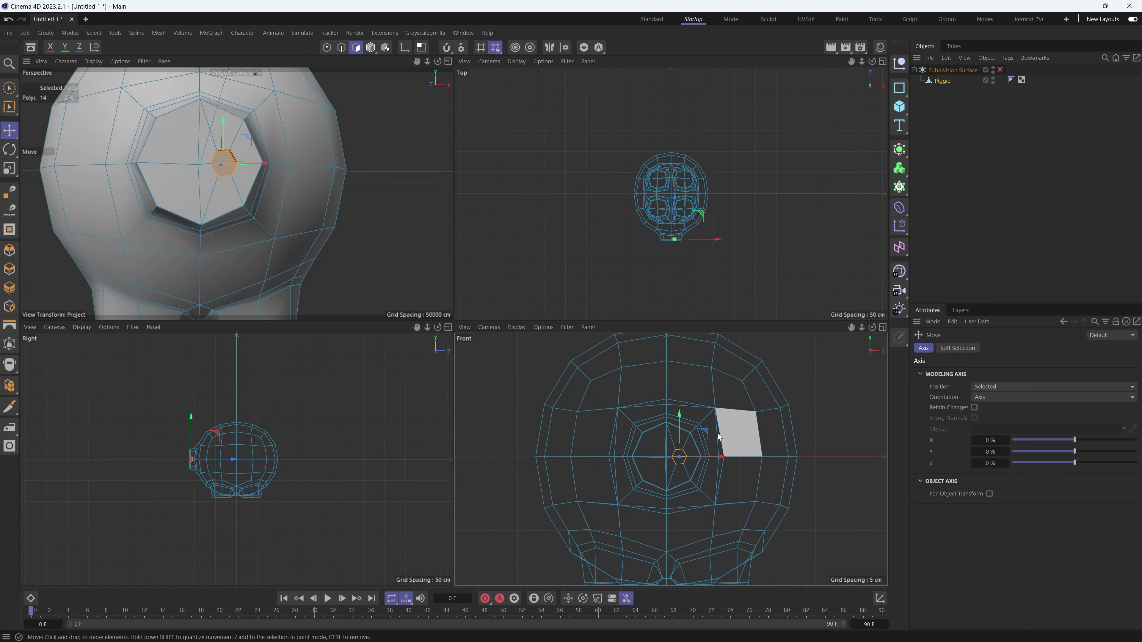
{"action": "scroll", "coordinate": [658, 446], "scroll_direction": "up", "scroll_amount": 1}
{"action": "scroll", "coordinate": [673, 452], "scroll_direction": "up", "scroll_amount": 10}
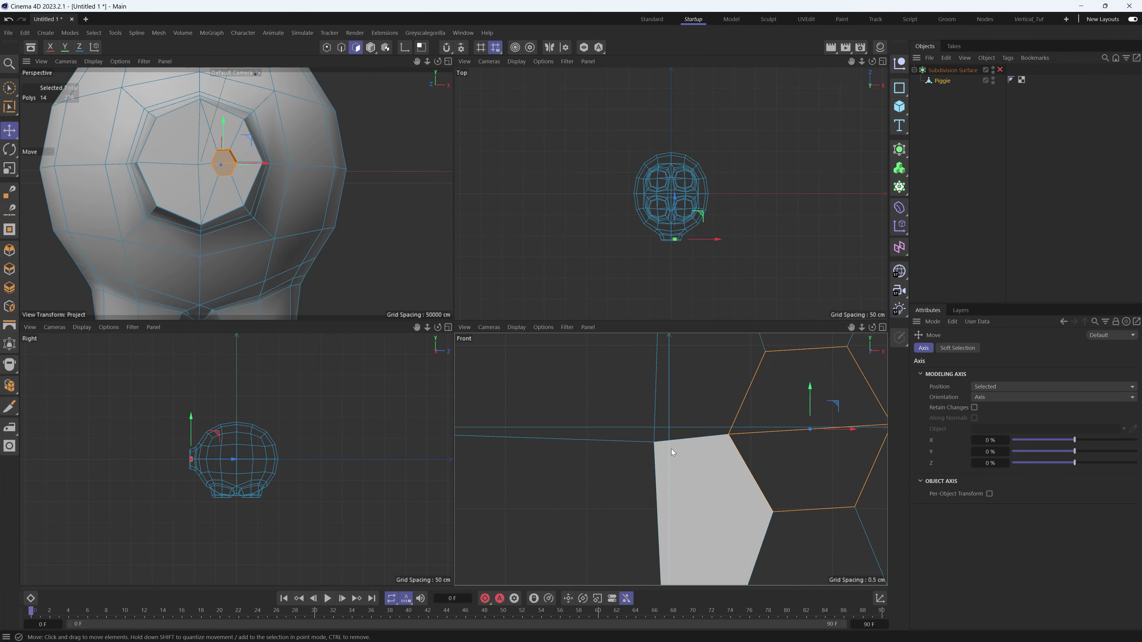
{"action": "scroll", "coordinate": [661, 435], "scroll_direction": "down", "scroll_amount": 6}
{"action": "left_click_drag", "start_coordinate": [216, 222], "coordinate": [150, 229], "text": "alt"}
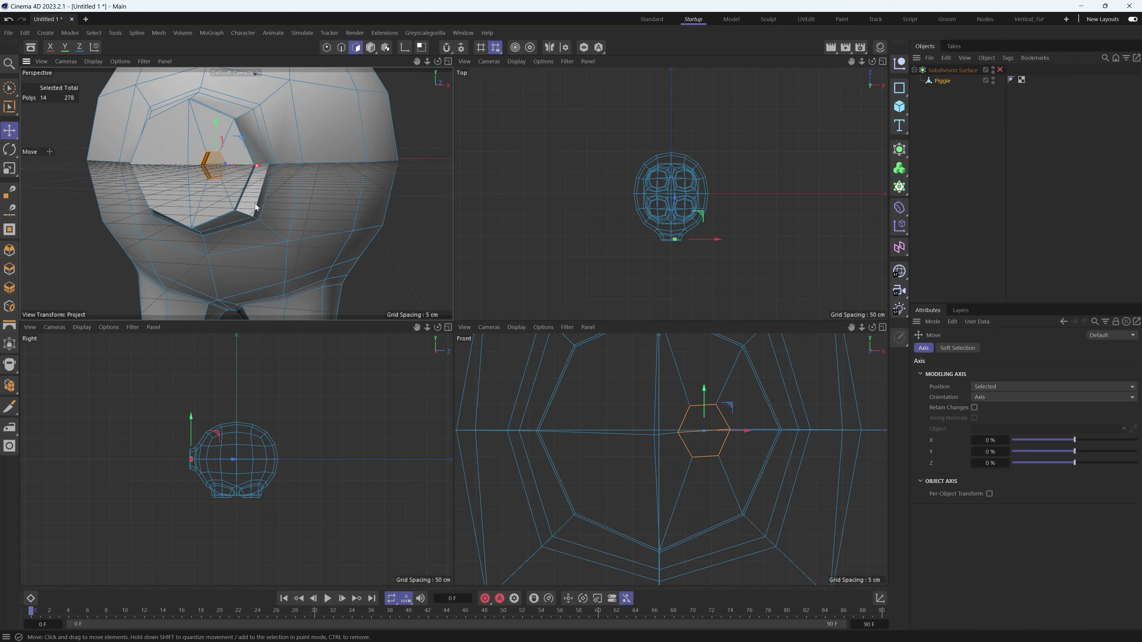
- Try to symmetrize the mesh in local space from +X to -X with the Z axis set to Off
{"action": "right_click", "coordinate": [208, 212]}
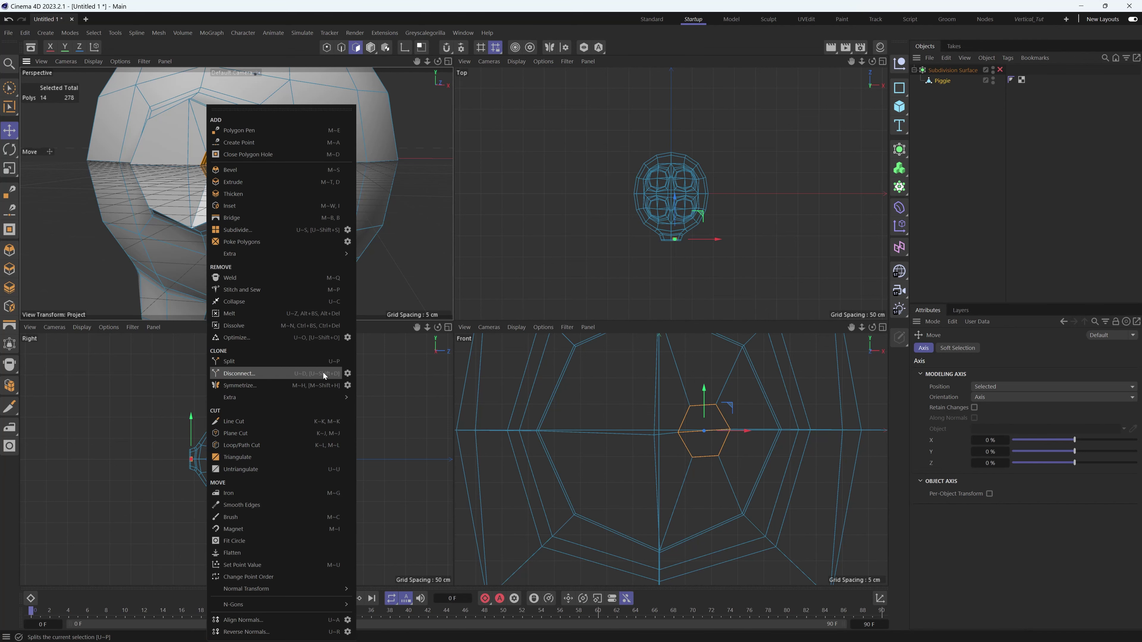
{"action": "left_click", "coordinate": [347, 385]}
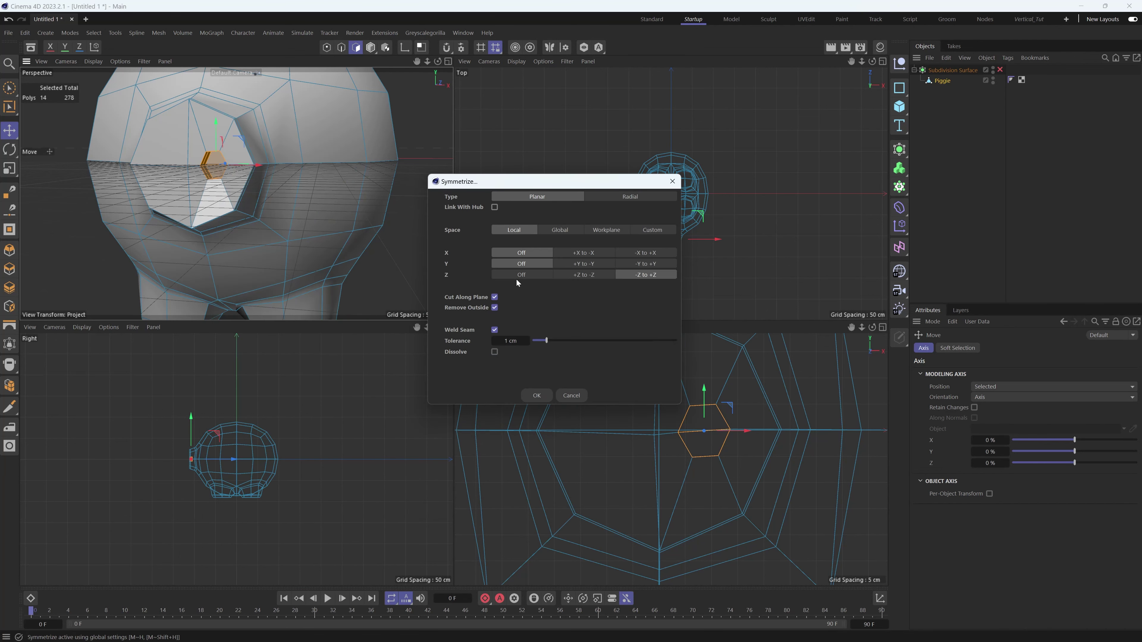
{"action": "left_click", "coordinate": [513, 276]}
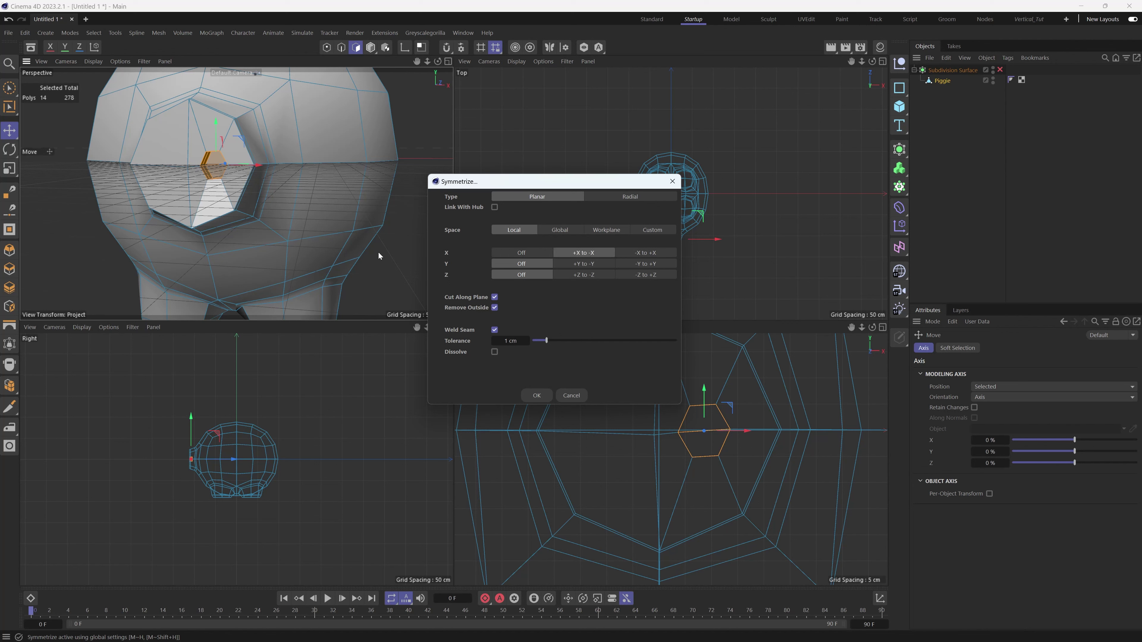
{"action": "left_click", "coordinate": [539, 396]}
{"action": "scroll", "coordinate": [254, 135], "scroll_direction": "up", "scroll_amount": 5}
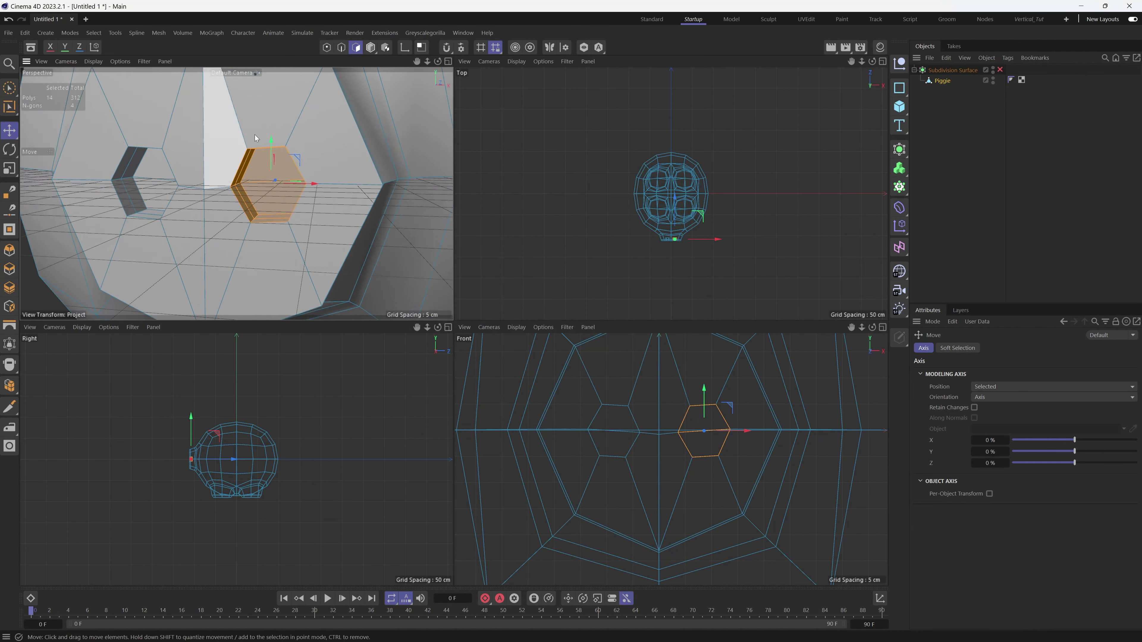
{"action": "scroll", "coordinate": [222, 169], "scroll_direction": "up", "scroll_amount": 5}
{"action": "mouse_move", "coordinate": [222, 136]}
{"action": "left_mouse_down", "text": "alt"}
{"action": "mouse_move", "coordinate": [231, 138]}
{"action": "mouse_move", "coordinate": [179, 163]}
{"action": "mouse_move", "coordinate": [203, 123]}
{"action": "mouse_move", "coordinate": [223, 120]}
{"action": "left_mouse_up", "text": "alt"}
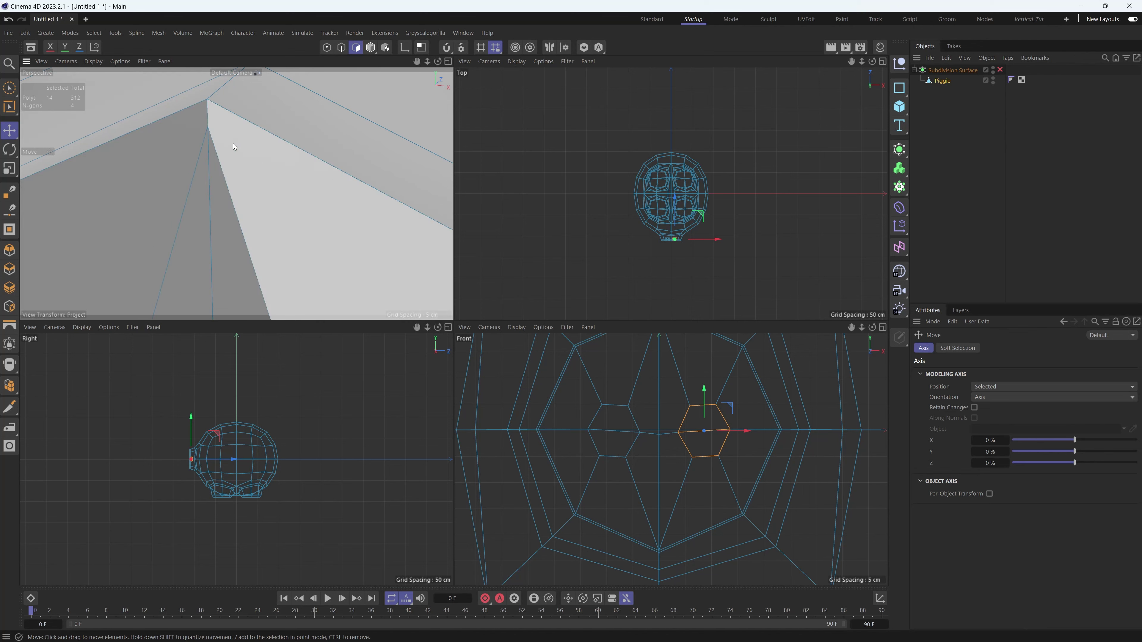
{"action": "key", "text": "ctrl+z"}
{"action": "scroll", "coordinate": [220, 150], "scroll_direction": "down", "scroll_amount": 8}
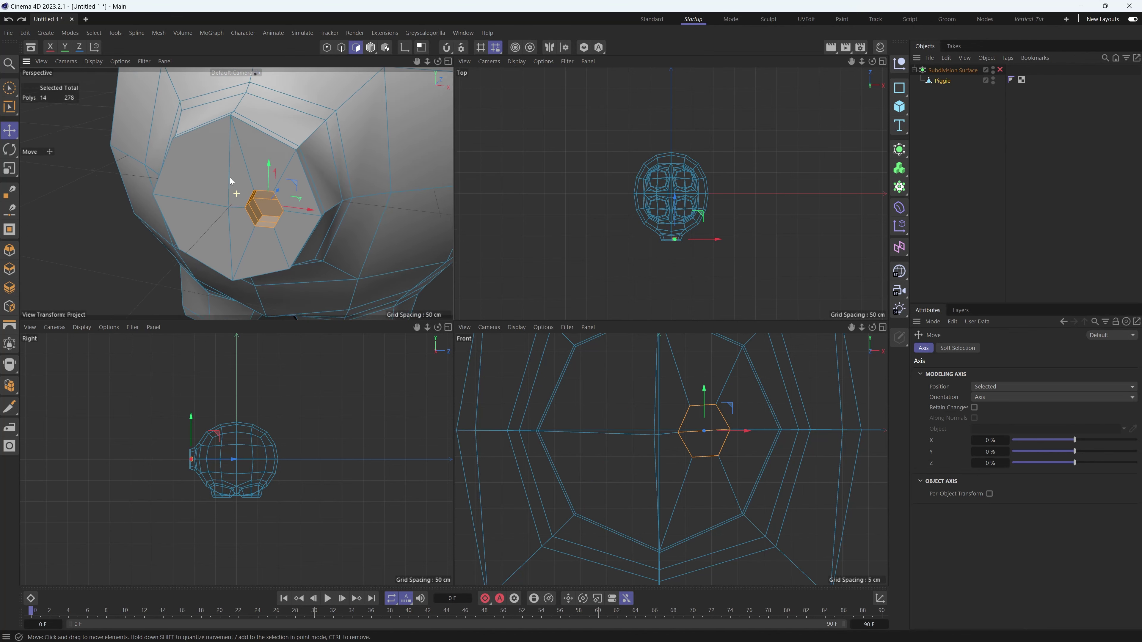
- Select the vertical centre edge loop around the whole body, flatten it on the X axis and set its X position to 0 cm
{"action": "left_click", "coordinate": [342, 49]}
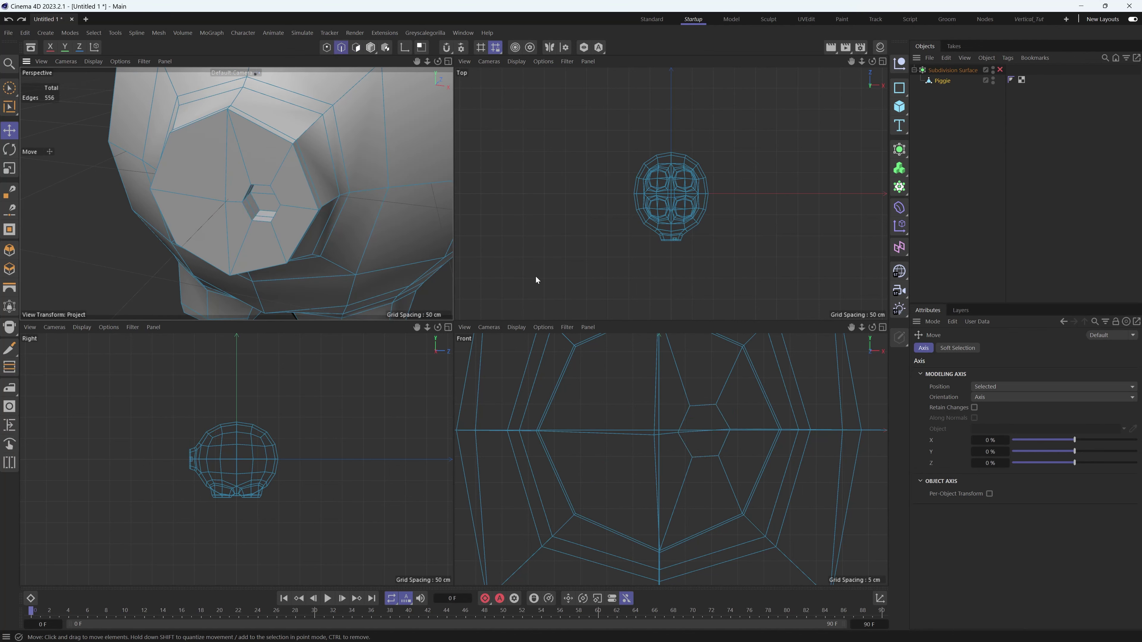
{"action": "double_click", "coordinate": [661, 430]}
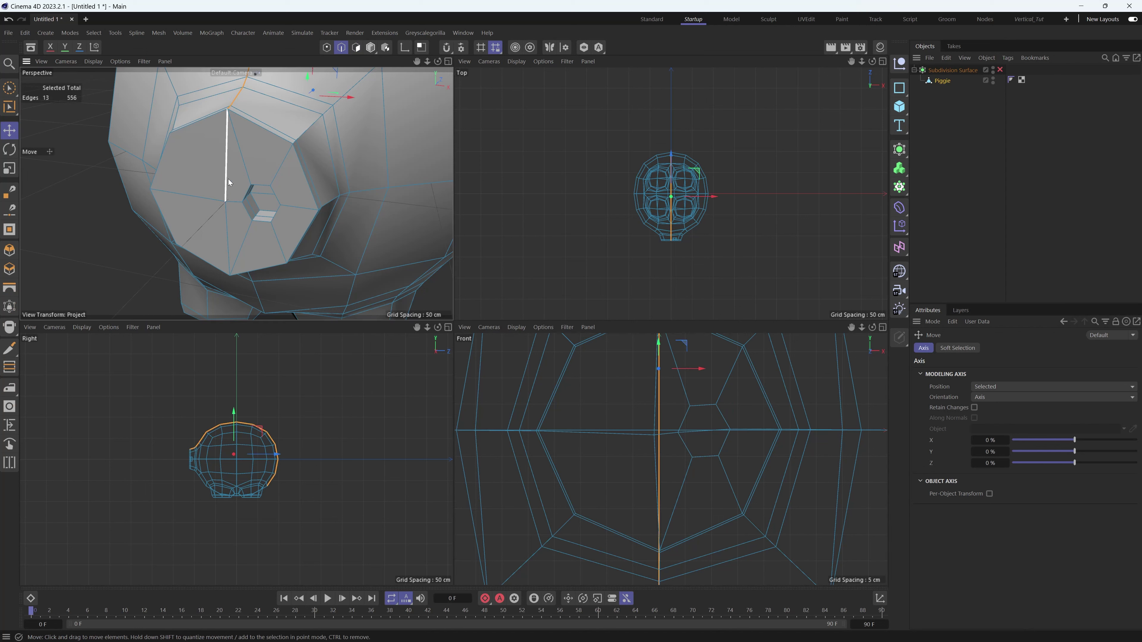
{"action": "left_click_drag", "start_coordinate": [253, 255], "coordinate": [221, 189], "text": "alt"}
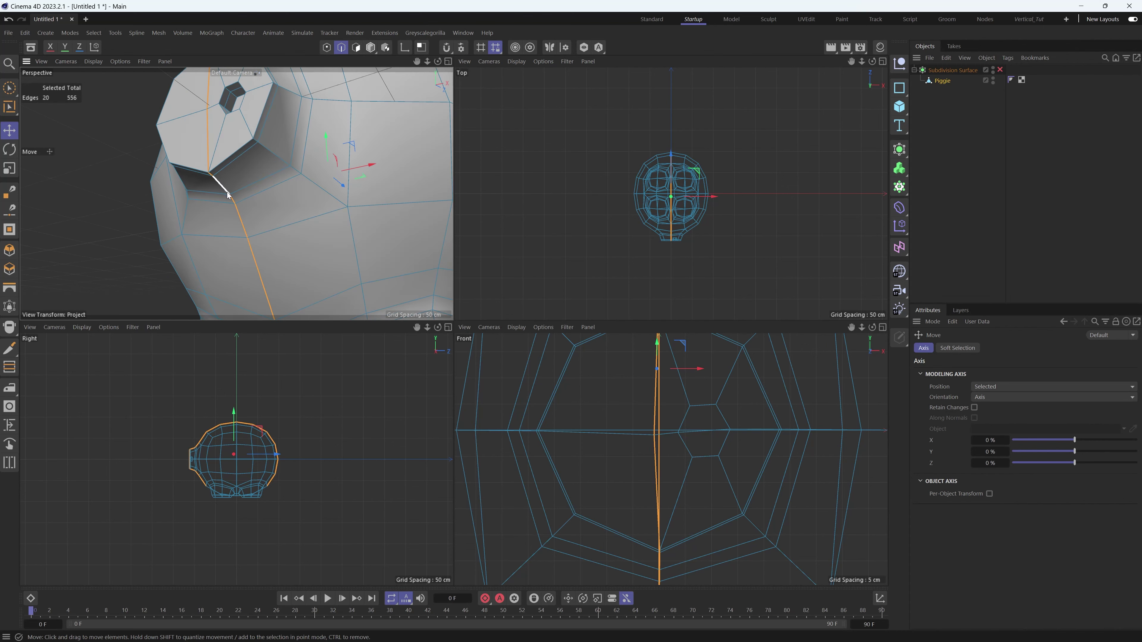
{"action": "left_click_drag", "start_coordinate": [295, 258], "coordinate": [223, 203], "text": "alt"}
{"action": "left_click_drag", "start_coordinate": [281, 259], "coordinate": [262, 214], "text": "alt"}
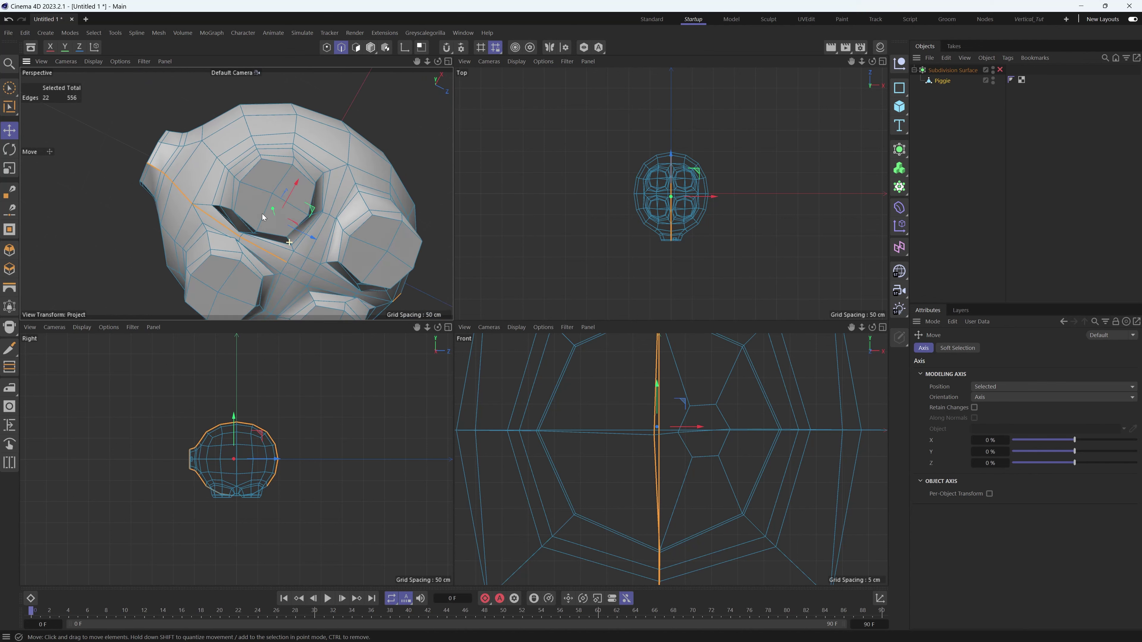
{"action": "left_click_drag", "start_coordinate": [384, 272], "coordinate": [162, 200], "text": "alt"}
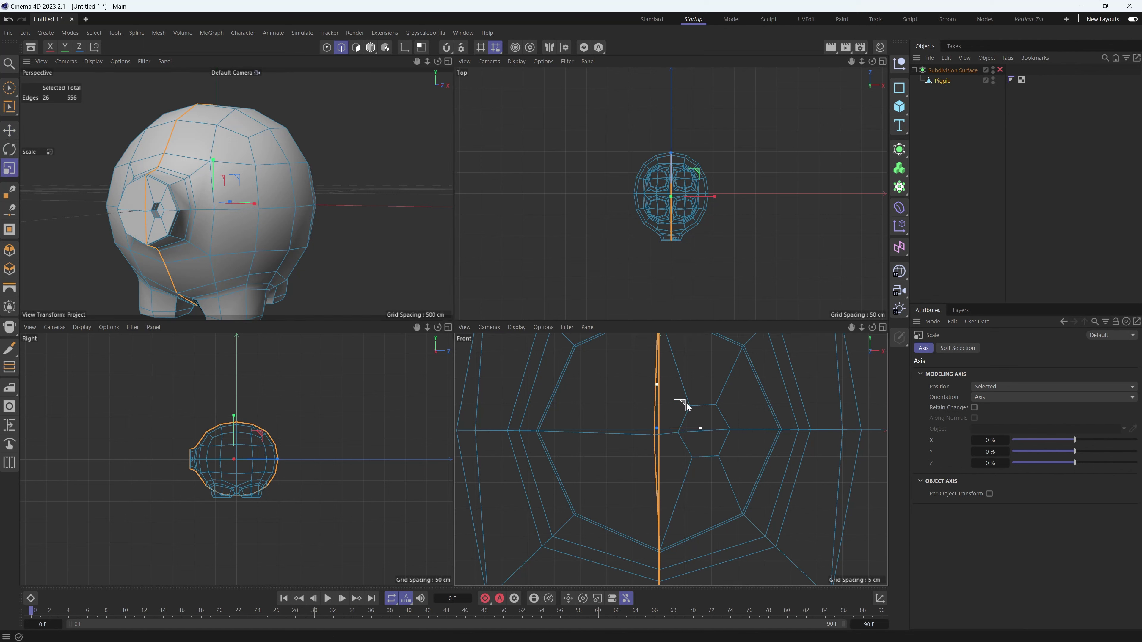
{"action": "key", "text": "t"}
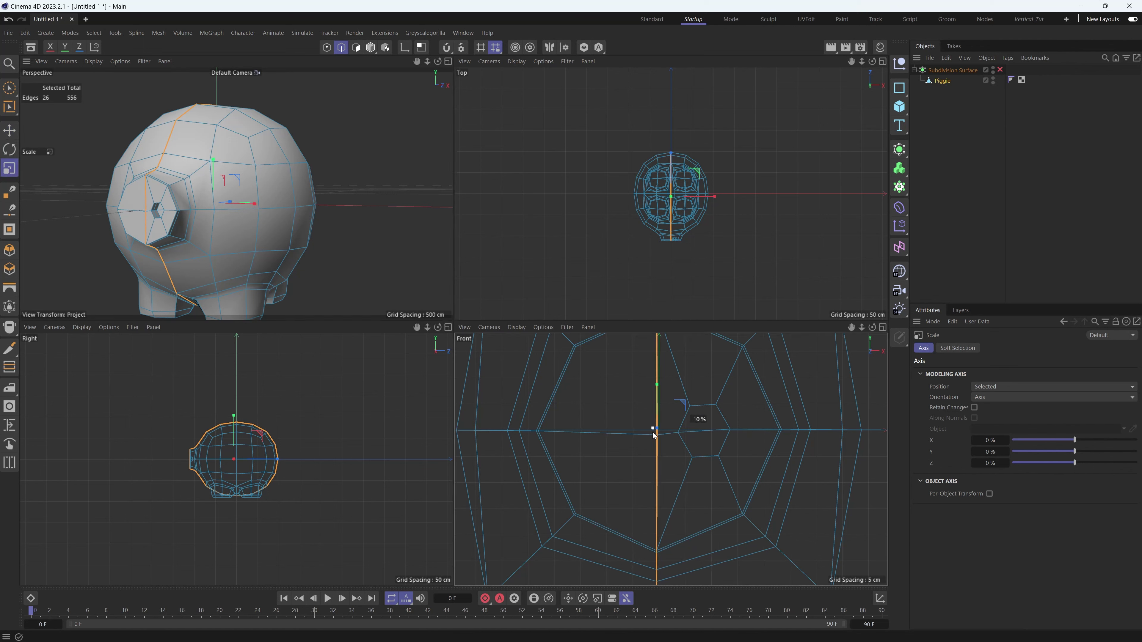
{"action": "left_click_drag", "start_coordinate": [657, 436], "coordinate": [679, 434]}
{"action": "left_click", "coordinate": [879, 600]}
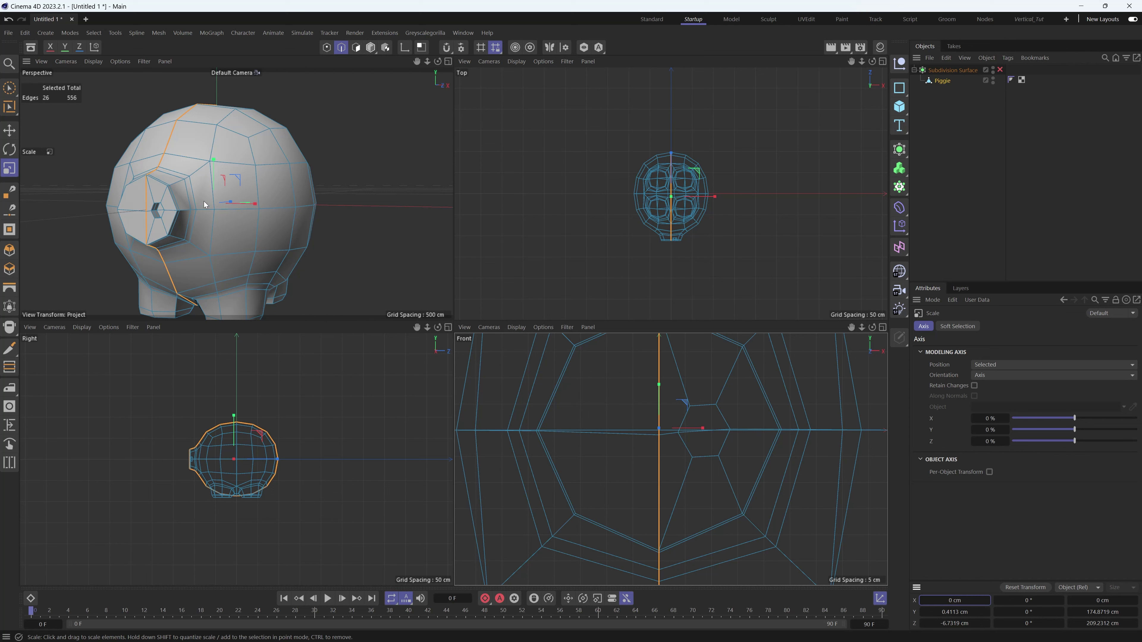
- Symmetrize the mesh in local space from +X to -X, with Y and Z set to Off and a 1 cm seam tolerance
{"action": "scroll", "coordinate": [269, 193], "scroll_direction": "up", "scroll_amount": 8}
{"action": "key", "text": "e"}
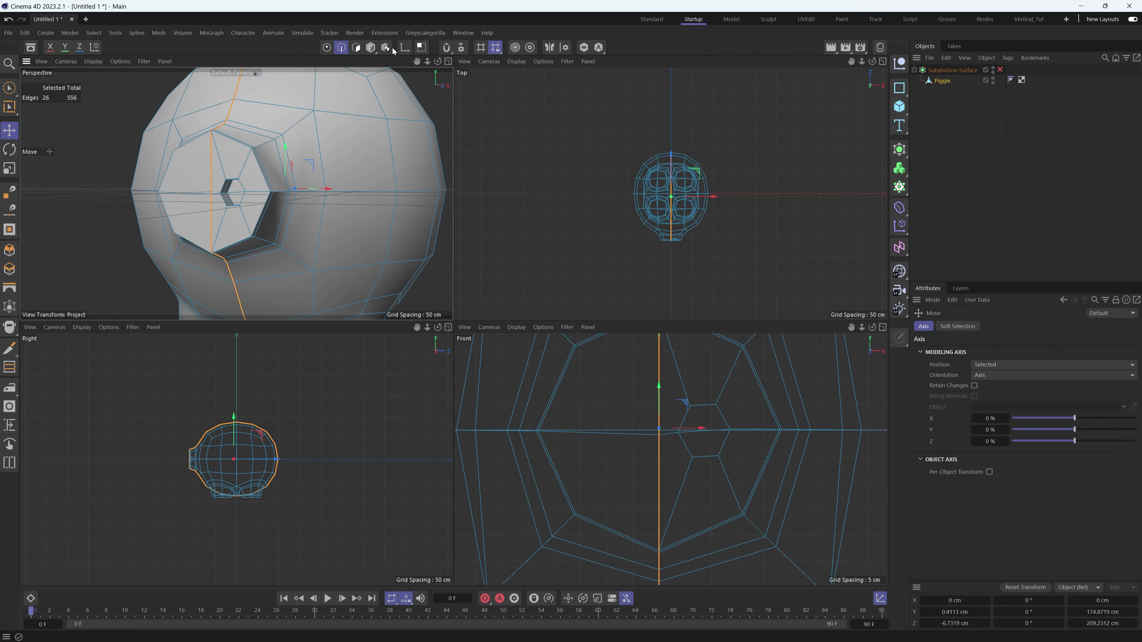
{"action": "right_click", "coordinate": [320, 141]}
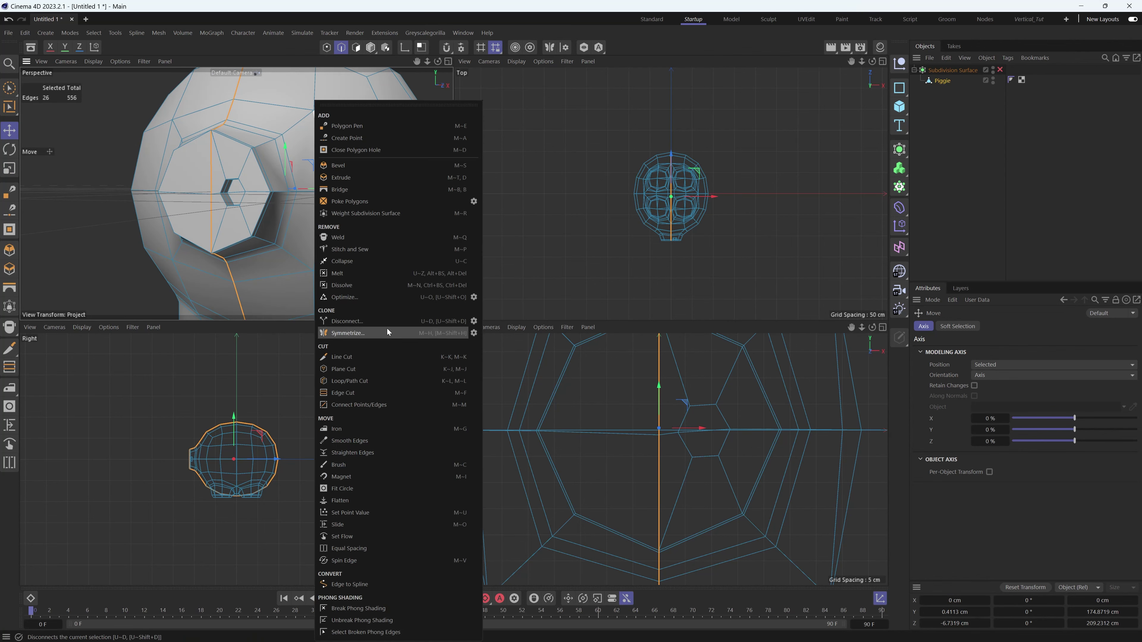
{"action": "left_click", "coordinate": [474, 332]}
{"action": "left_click_drag", "start_coordinate": [489, 227], "coordinate": [576, 128]}
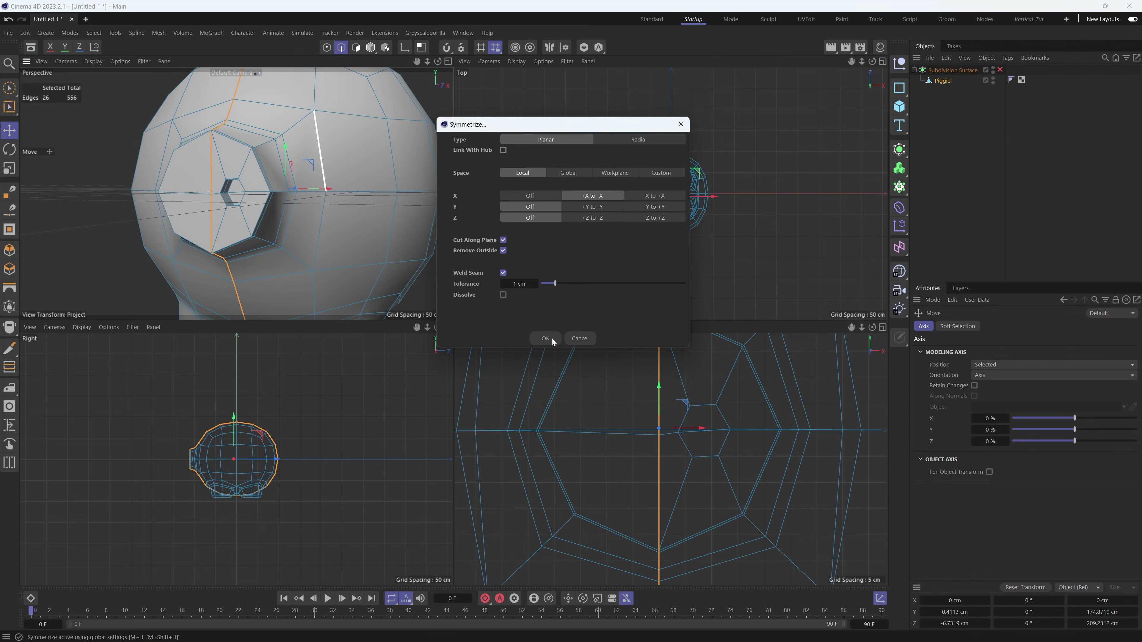
{"action": "left_click", "coordinate": [551, 338]}
- Return to whole-model mode, enable the subdivision and maximise the perspective view to check the snout's two nostrils
{"action": "right_click_drag", "start_coordinate": [207, 142], "coordinate": [273, 115], "text": "alt"}
{"action": "left_click_drag", "start_coordinate": [273, 115], "coordinate": [279, 115], "text": "alt"}
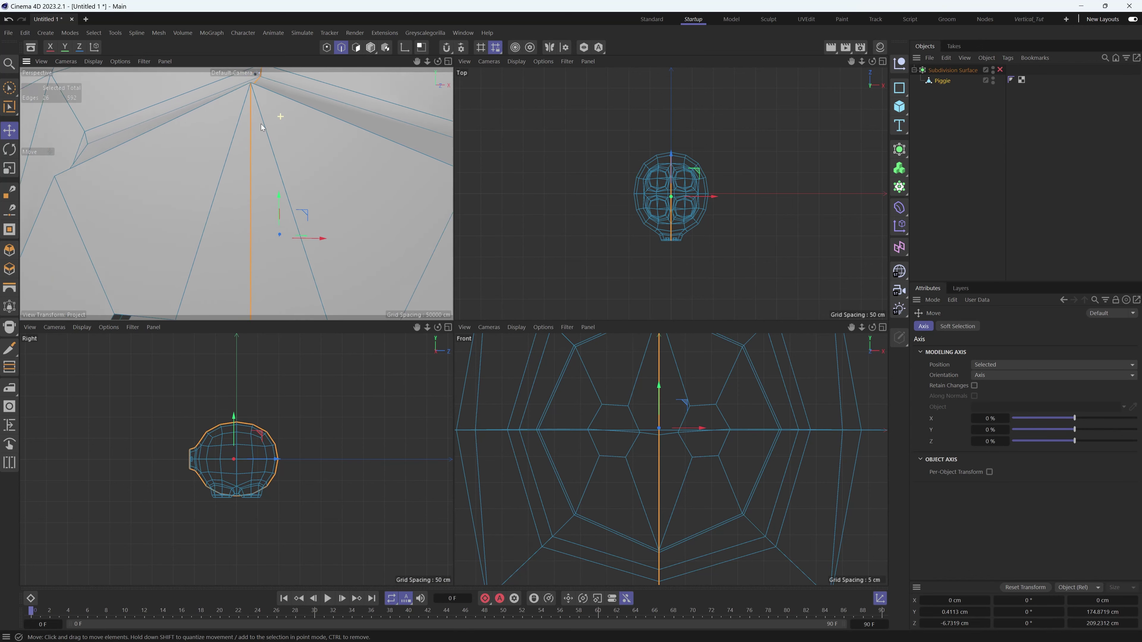
{"action": "right_click_drag", "start_coordinate": [280, 115], "coordinate": [200, 210], "text": "alt"}
{"action": "middle_click_drag", "start_coordinate": [254, 238], "coordinate": [240, 205], "text": "alt"}
{"action": "right_click_drag", "start_coordinate": [240, 205], "coordinate": [238, 228], "text": "alt"}
{"action": "left_click_drag", "start_coordinate": [238, 229], "coordinate": [346, 63], "text": "alt"}
{"action": "left_click", "coordinate": [371, 47]}
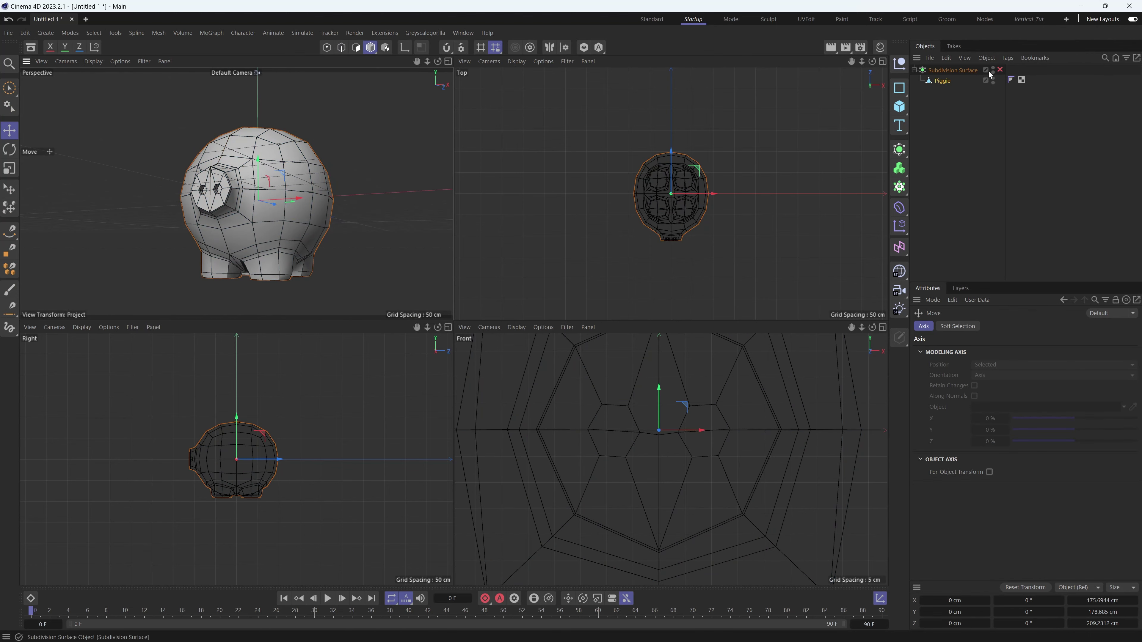
{"action": "left_click", "coordinate": [999, 69]}
{"action": "left_click", "coordinate": [448, 62]}
{"action": "scroll", "coordinate": [419, 328], "scroll_direction": "up", "scroll_amount": 5}
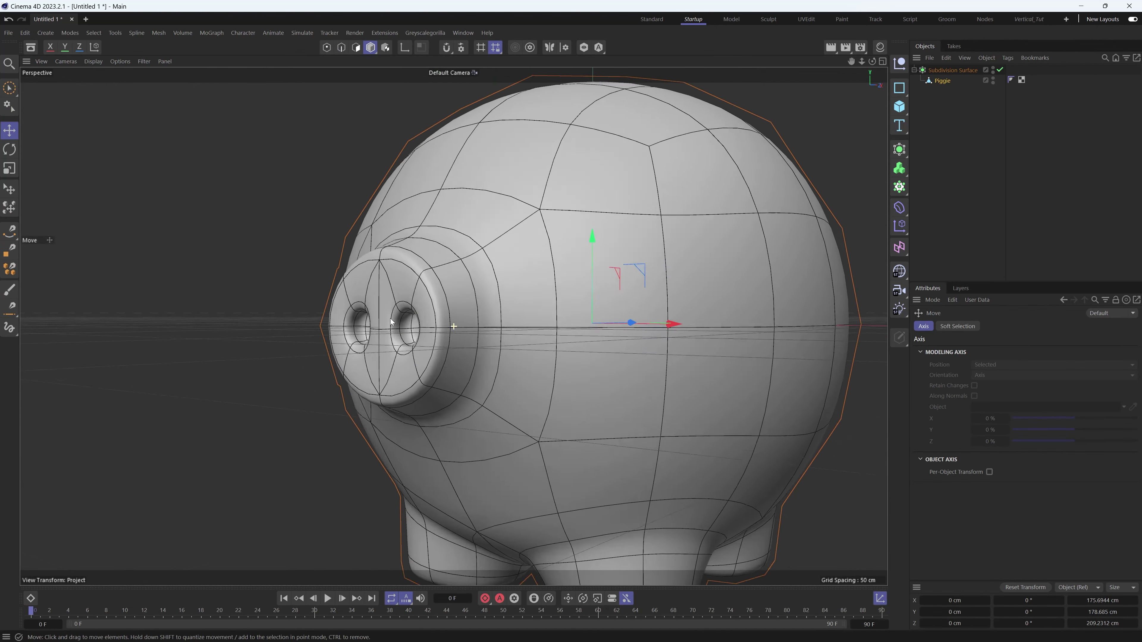
{"action": "left_click_drag", "start_coordinate": [454, 324], "coordinate": [307, 395], "text": "alt"}
{"action": "scroll", "coordinate": [460, 247], "scroll_direction": "down", "scroll_amount": 5}
- Inset two adjacent polygons on one side of the upper head and raise them upward to start an ear
{"action": "left_click", "coordinate": [585, 283]}
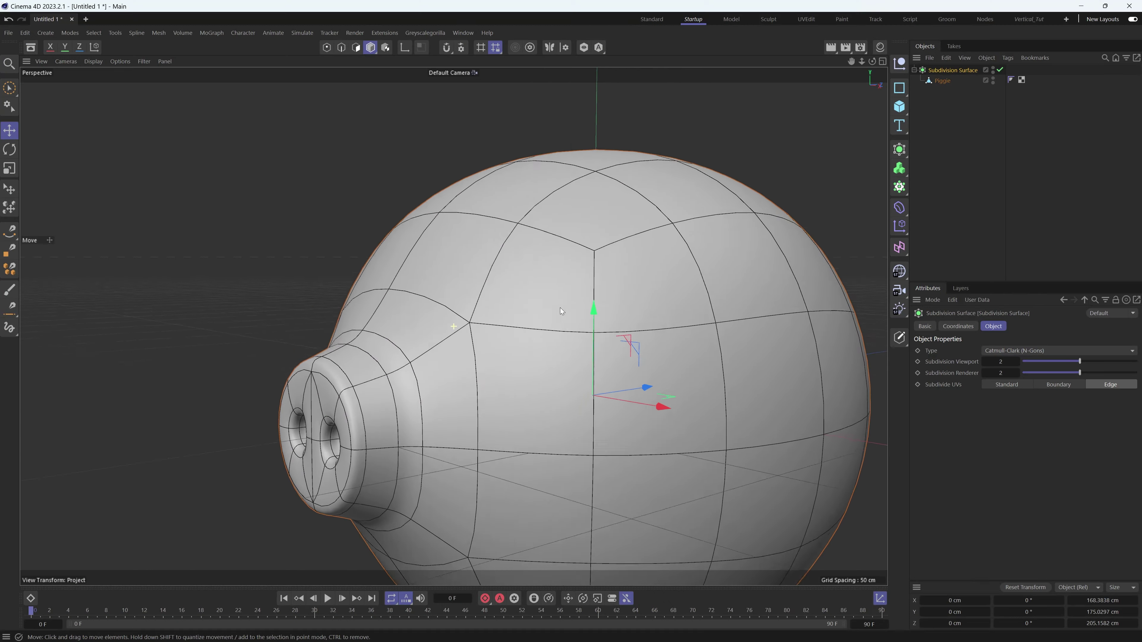
{"action": "left_click_drag", "start_coordinate": [560, 308], "coordinate": [601, 298], "text": "alt"}
{"action": "left_click", "coordinate": [938, 82]}
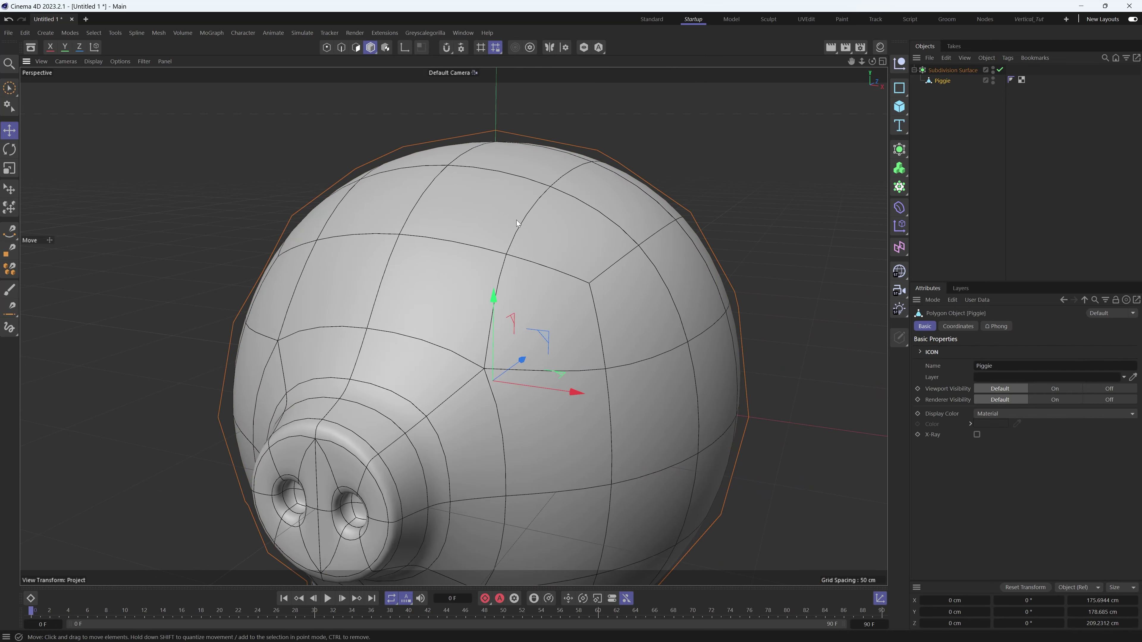
{"action": "left_click_drag", "start_coordinate": [517, 219], "coordinate": [450, 171], "text": "alt"}
{"action": "left_click", "coordinate": [356, 48]}
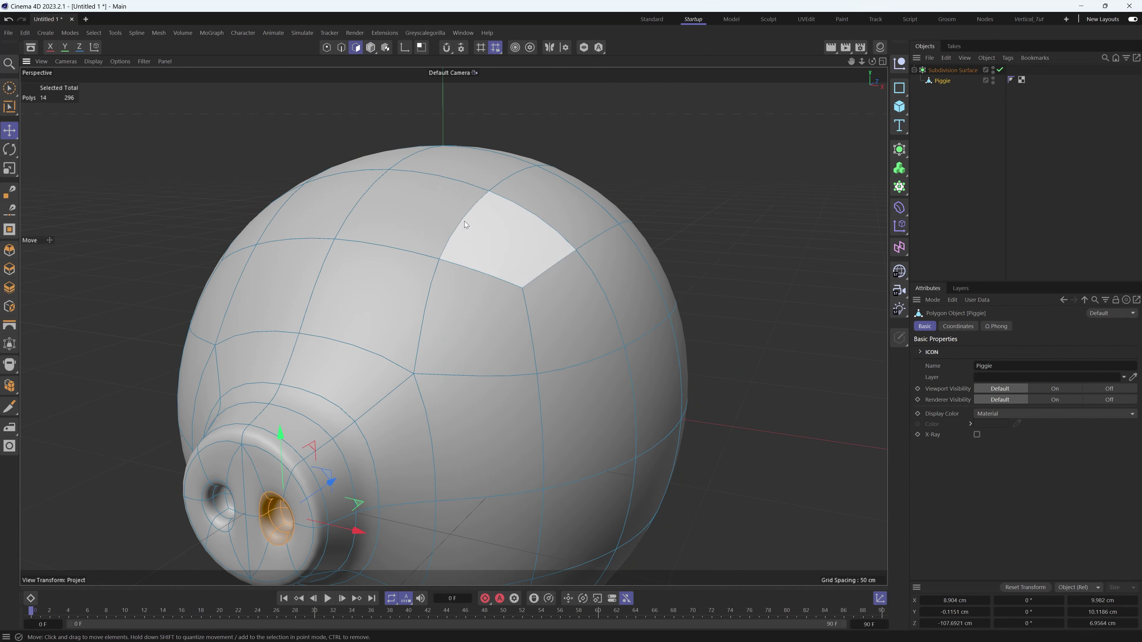
{"action": "left_click", "coordinate": [444, 221]}
{"action": "left_click", "coordinate": [505, 255], "text": "shift"}
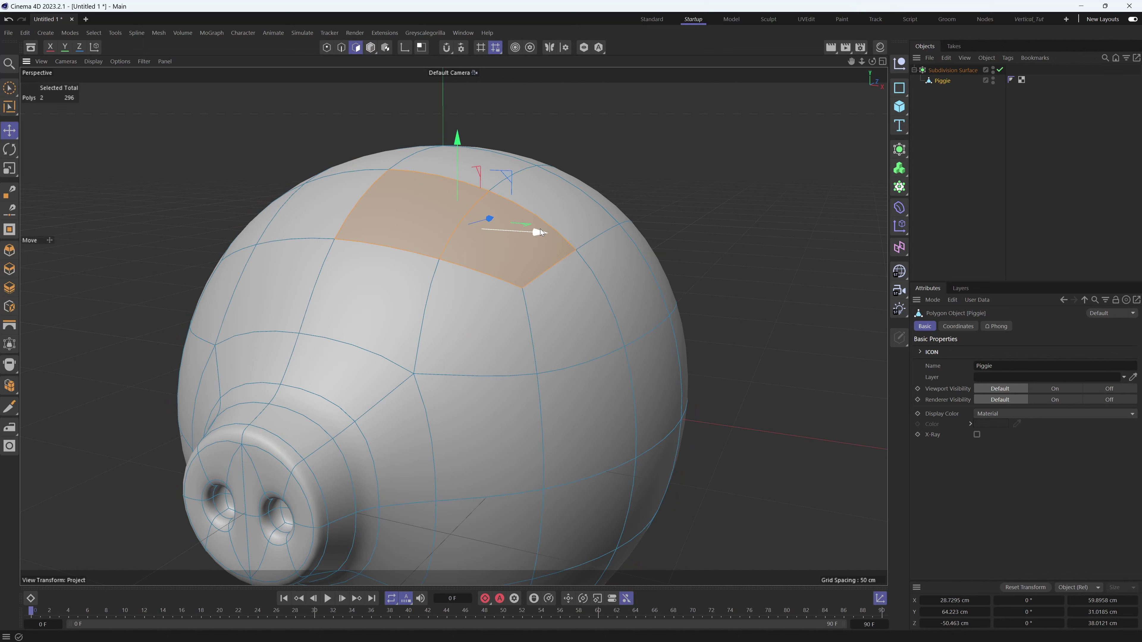
{"action": "key", "text": "m"}
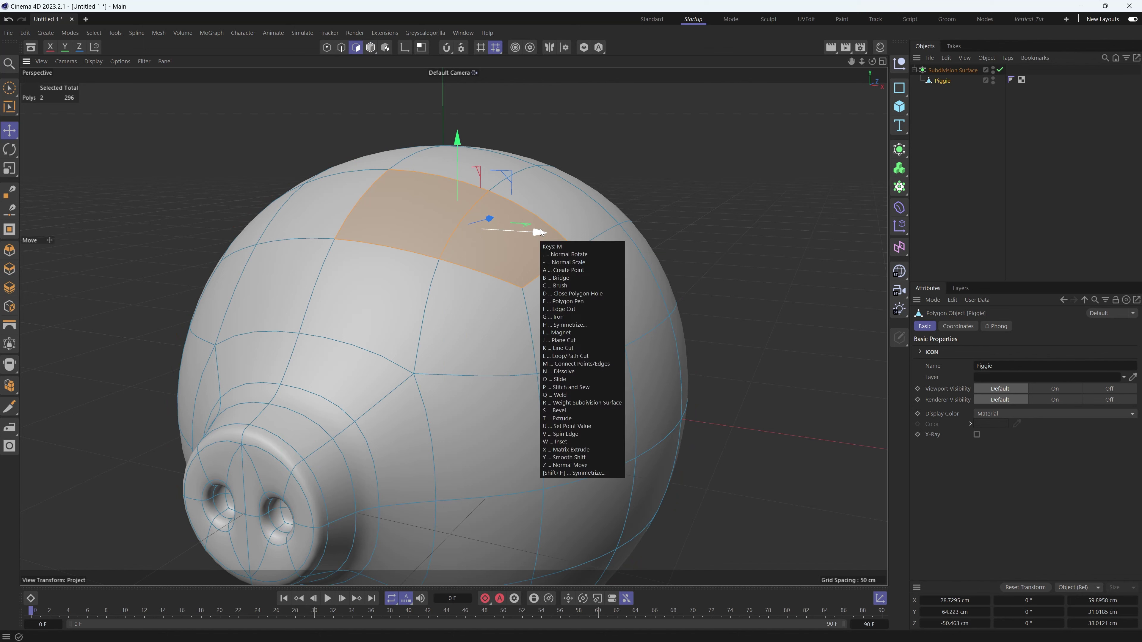
{"action": "key", "text": "w"}
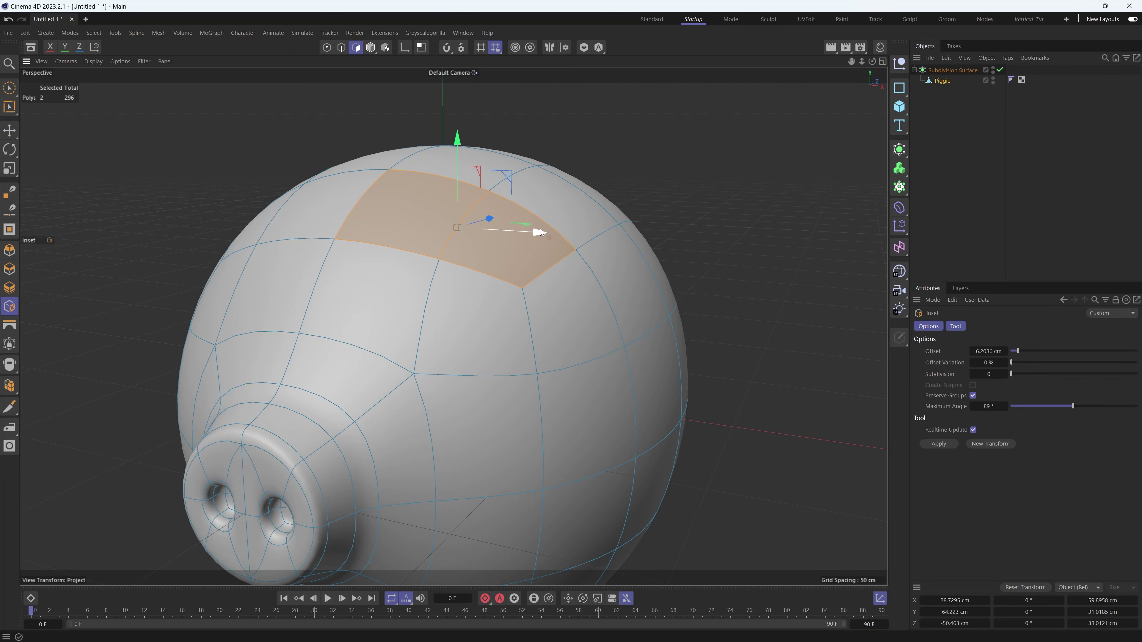
{"action": "left_click_drag", "start_coordinate": [612, 171], "coordinate": [439, 181]}
{"action": "key", "text": "e"}
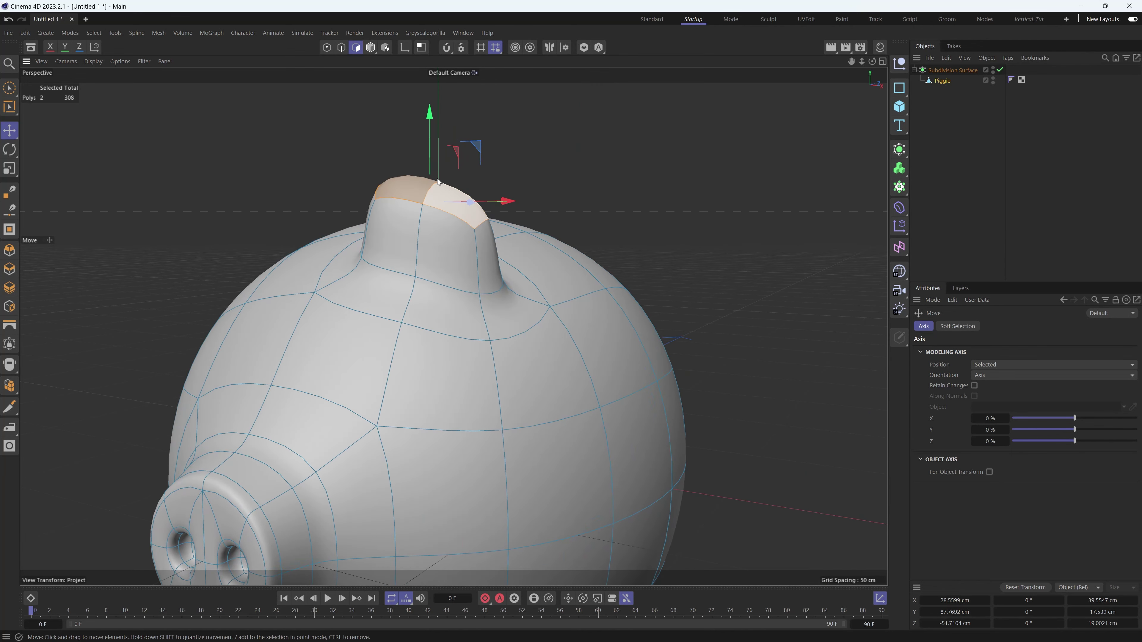
- Narrow the ear's two top polygons along the X axis, then rotate and reposition them slightly
{"action": "key", "text": "t"}
{"action": "left_click_drag", "start_coordinate": [505, 202], "coordinate": [462, 207], "text": "alt"}
{"action": "left_click_drag", "start_coordinate": [462, 208], "coordinate": [448, 162], "text": "alt"}
{"action": "key", "text": "r"}
{"action": "left_click_drag", "start_coordinate": [491, 128], "coordinate": [472, 153]}
{"action": "key", "text": "e"}
{"action": "middle_click_drag", "start_coordinate": [458, 168], "coordinate": [544, 220], "text": "alt"}
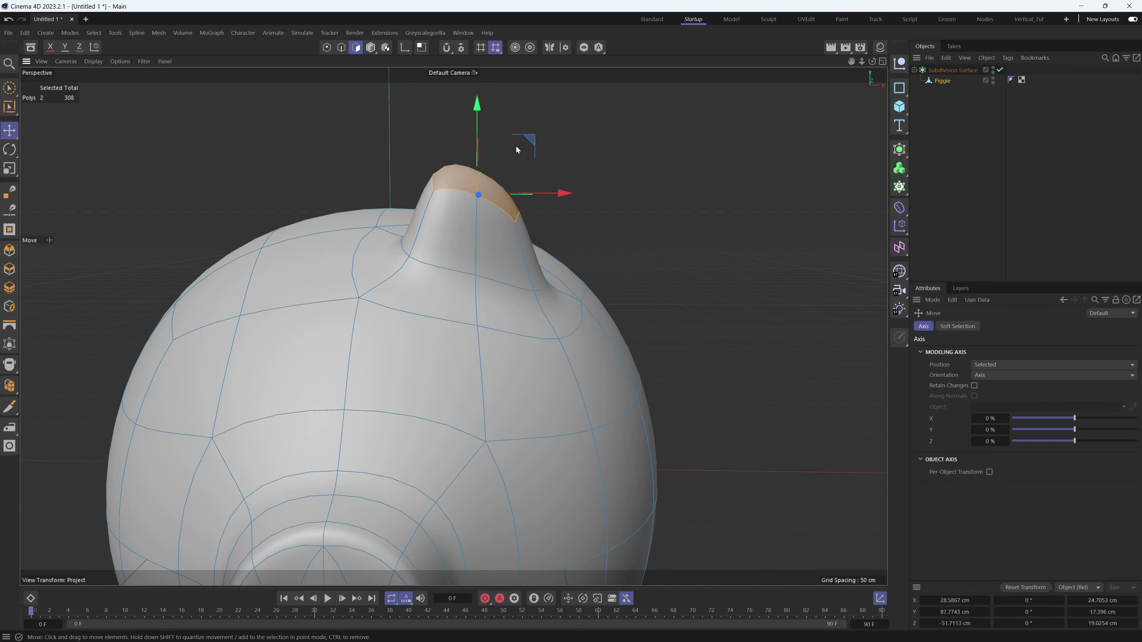
{"action": "left_click_drag", "start_coordinate": [516, 146], "coordinate": [523, 160]}
- Flatten the ear's top polygons along the Y axis and shift them slightly along the Z axis
{"action": "key", "text": "t"}
{"action": "left_click_drag", "start_coordinate": [486, 120], "coordinate": [470, 250]}
{"action": "key", "text": "e"}
{"action": "left_click_drag", "start_coordinate": [584, 215], "coordinate": [571, 219]}
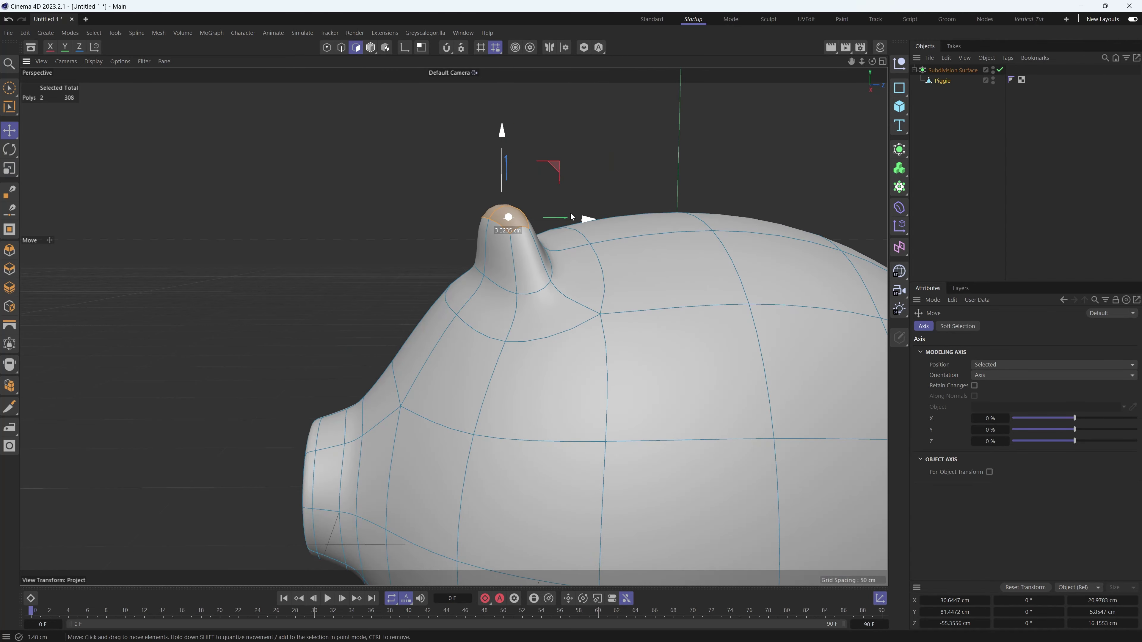
- Slide the points behind the ear's base backward on the body, checking the shape with the subdivision off and on
{"action": "middle_click_drag", "start_coordinate": [529, 250], "coordinate": [412, 287], "text": "alt"}
{"action": "mouse_move", "coordinate": [412, 287]}
{"action": "left_mouse_down", "text": "alt"}
{"action": "mouse_move", "coordinate": [408, 318]}
{"action": "mouse_move", "coordinate": [431, 277]}
{"action": "left_mouse_up", "text": "alt"}
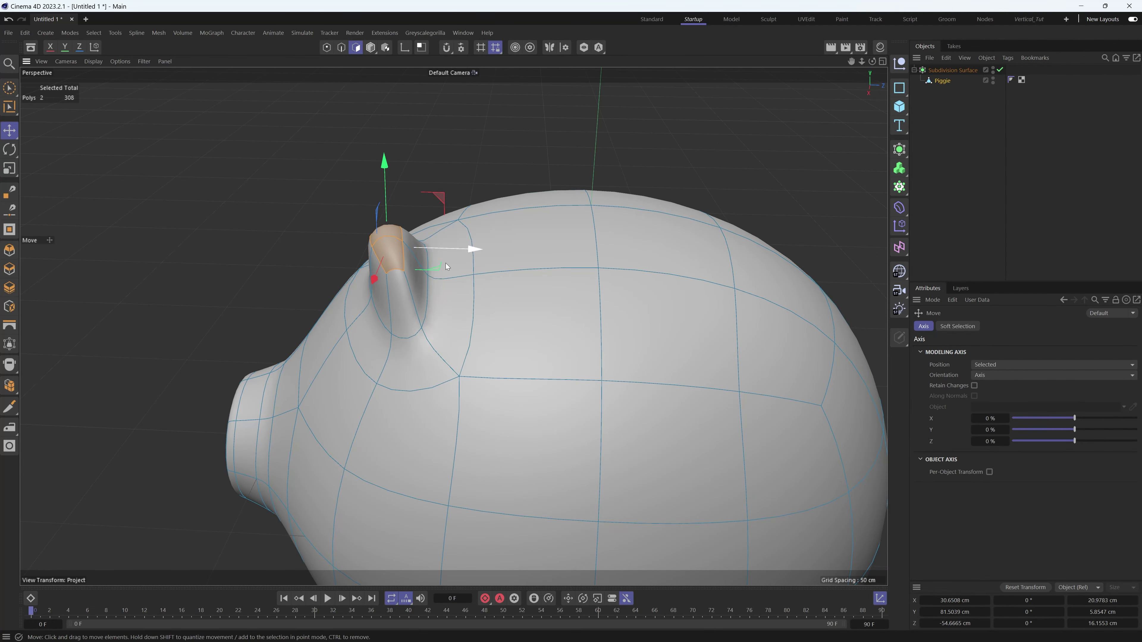
{"action": "left_click", "coordinate": [325, 48]}
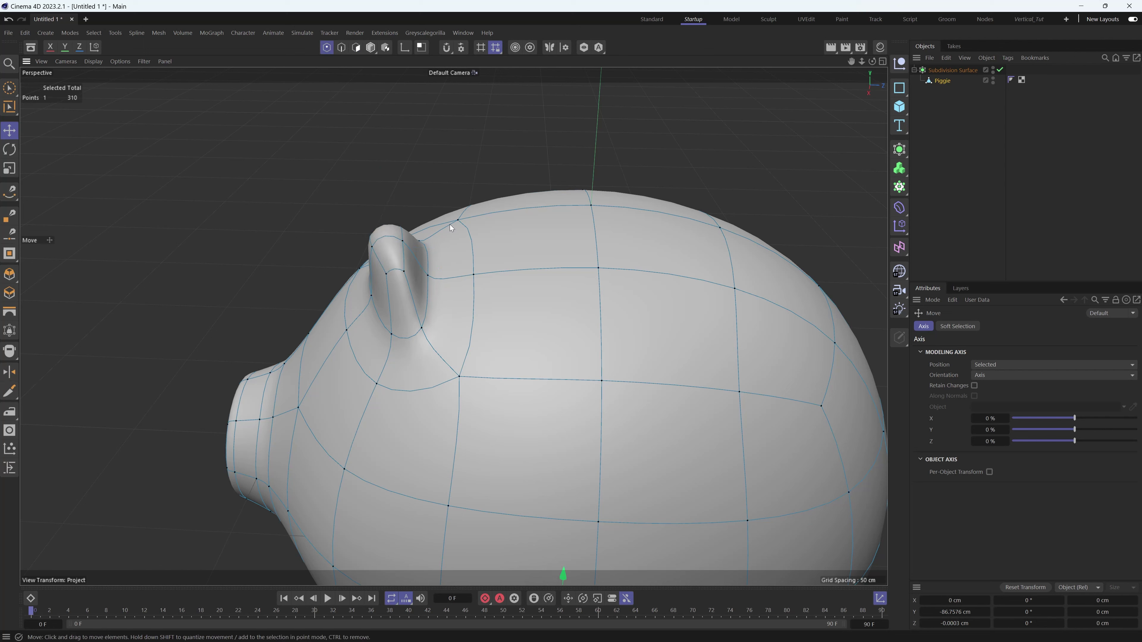
{"action": "left_click", "coordinate": [426, 276]}
{"action": "key", "text": "m"}
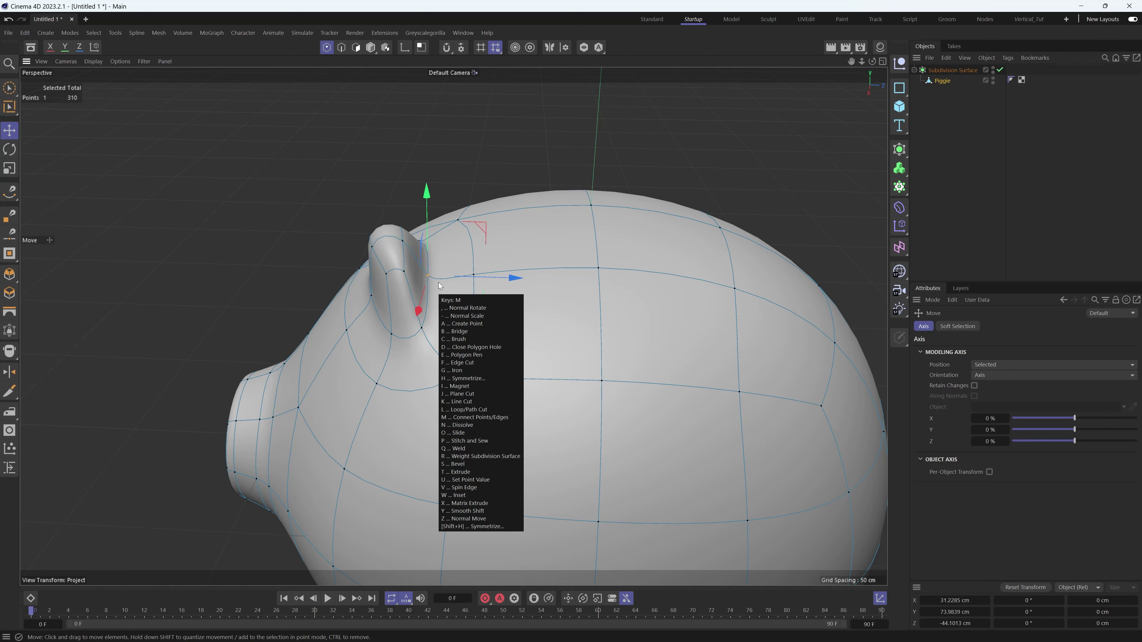
{"action": "key", "text": "o"}
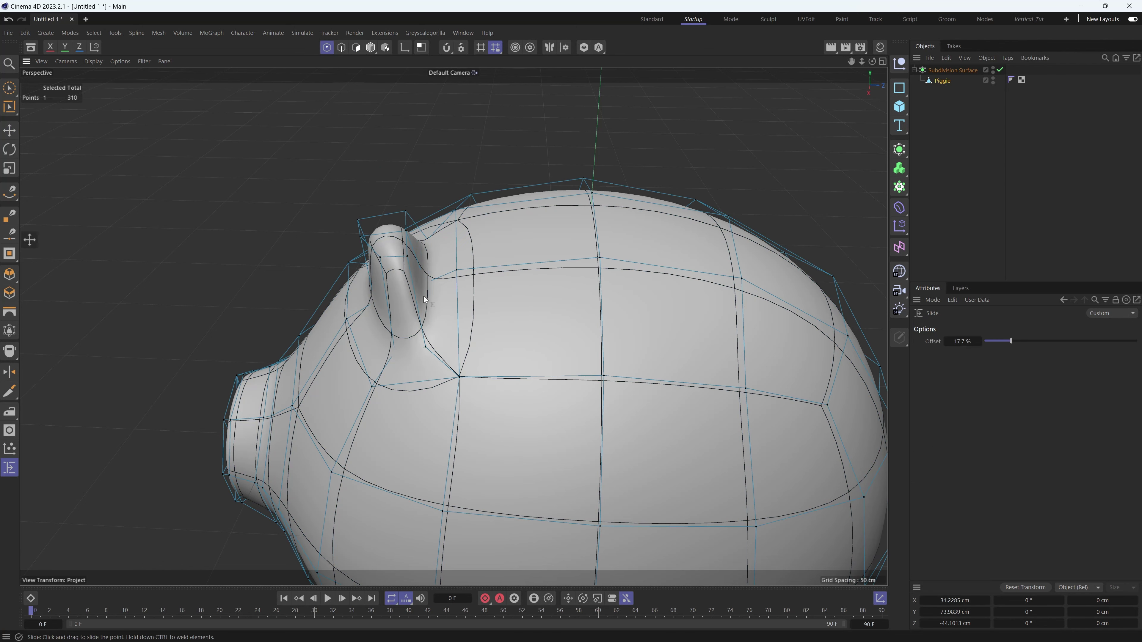
{"action": "key", "text": "q"}
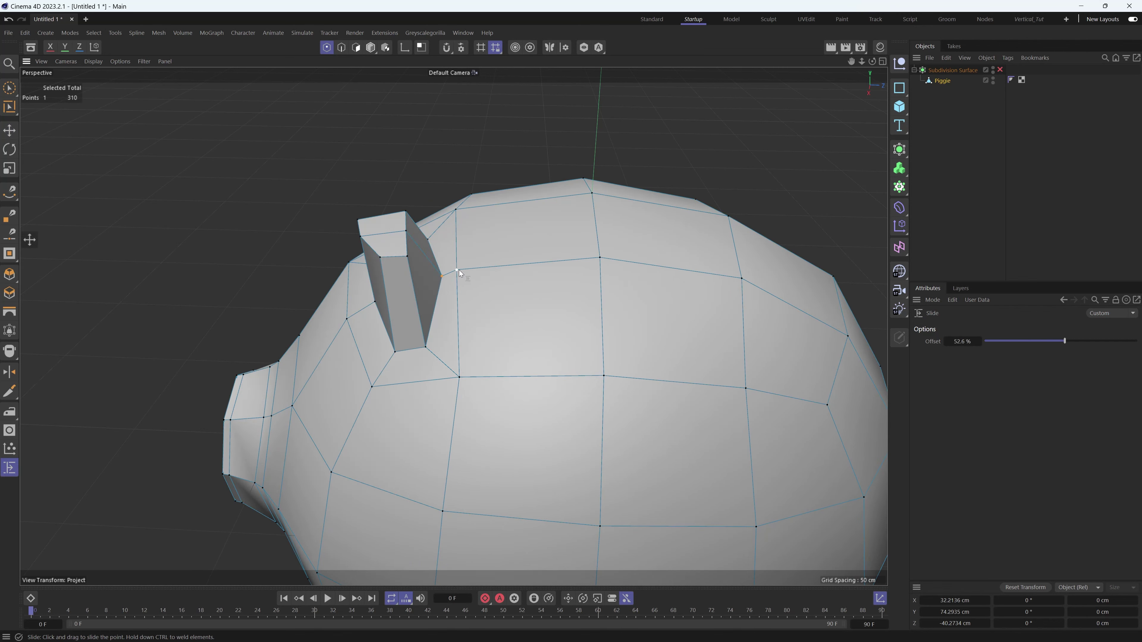
{"action": "left_click_drag", "start_coordinate": [459, 269], "coordinate": [482, 275]}
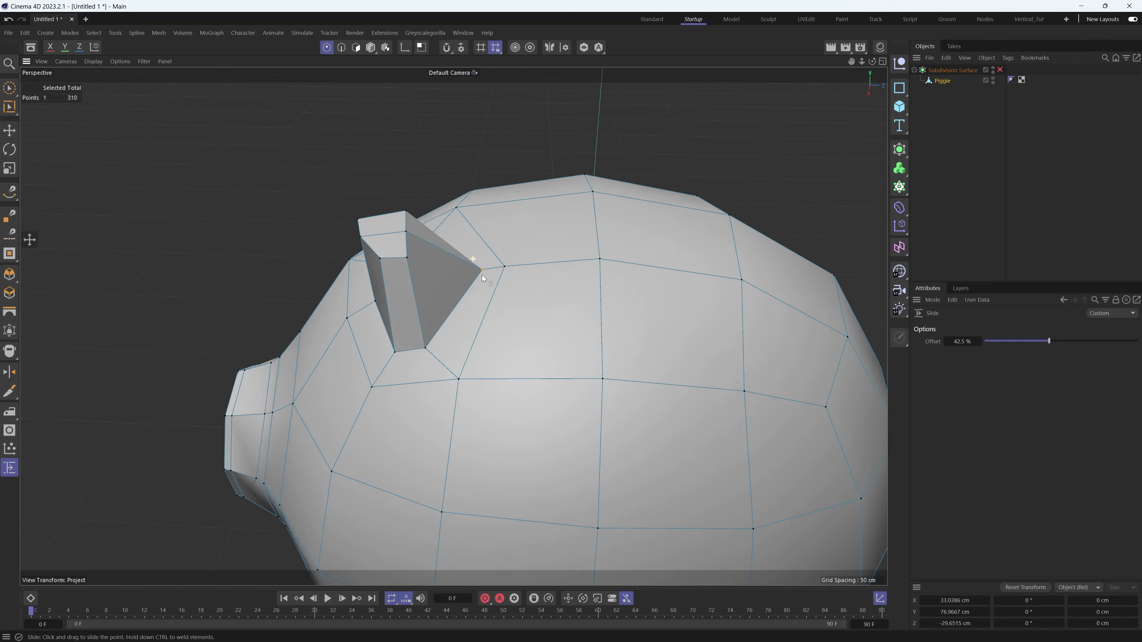
{"action": "key", "text": "q"}
{"action": "key", "text": "q"}
- Slide the middle point at the front of the ear's base and move the rear middle point of its top
{"action": "left_click_drag", "start_coordinate": [433, 218], "coordinate": [469, 293], "text": "alt"}
{"action": "left_click_drag", "start_coordinate": [407, 314], "coordinate": [471, 385], "text": "alt"}
{"action": "left_click_drag", "start_coordinate": [471, 385], "coordinate": [479, 395], "text": "alt"}
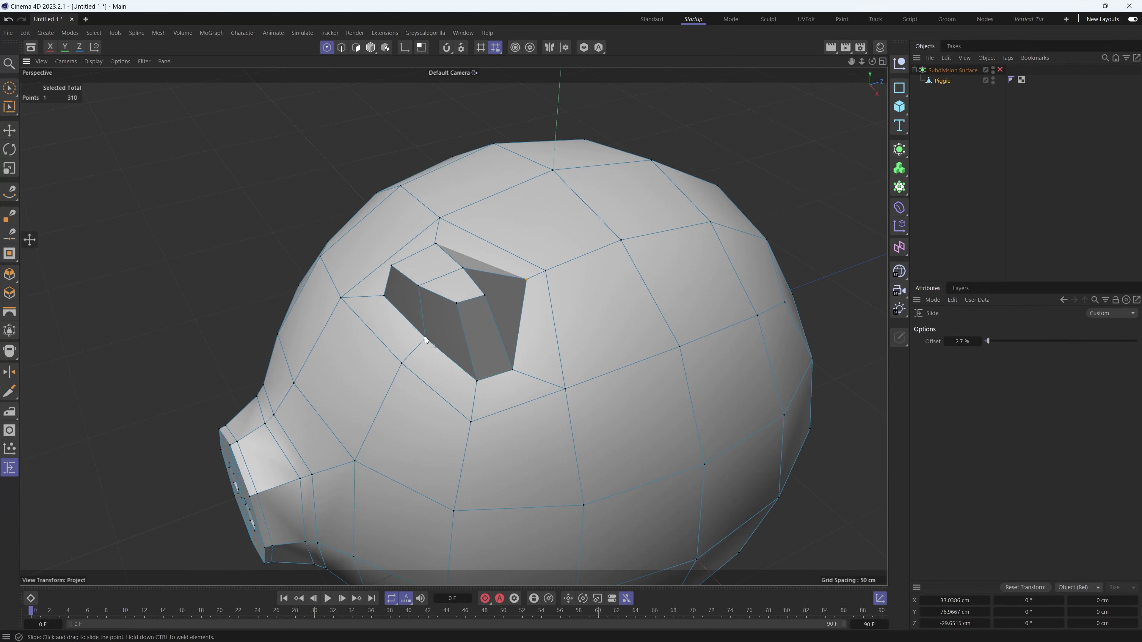
{"action": "left_click_drag", "start_coordinate": [426, 339], "coordinate": [454, 318]}
{"action": "key", "text": "e"}
{"action": "left_click_drag", "start_coordinate": [503, 275], "coordinate": [381, 226]}
{"action": "key", "text": "q"}
{"action": "key", "text": "q"}
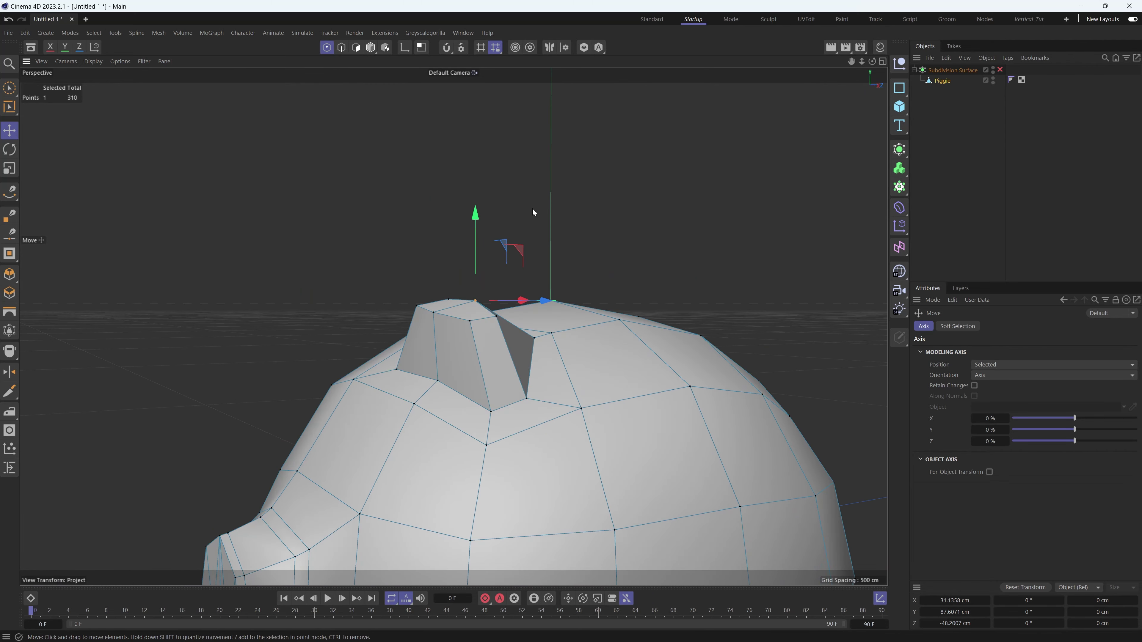
- Extrude the ear's two top polygons upward, scale them to about 61% and enable the subdivision
{"action": "left_click", "coordinate": [356, 47]}
{"action": "left_click_drag", "start_coordinate": [460, 227], "coordinate": [453, 185], "text": "ctrl"}
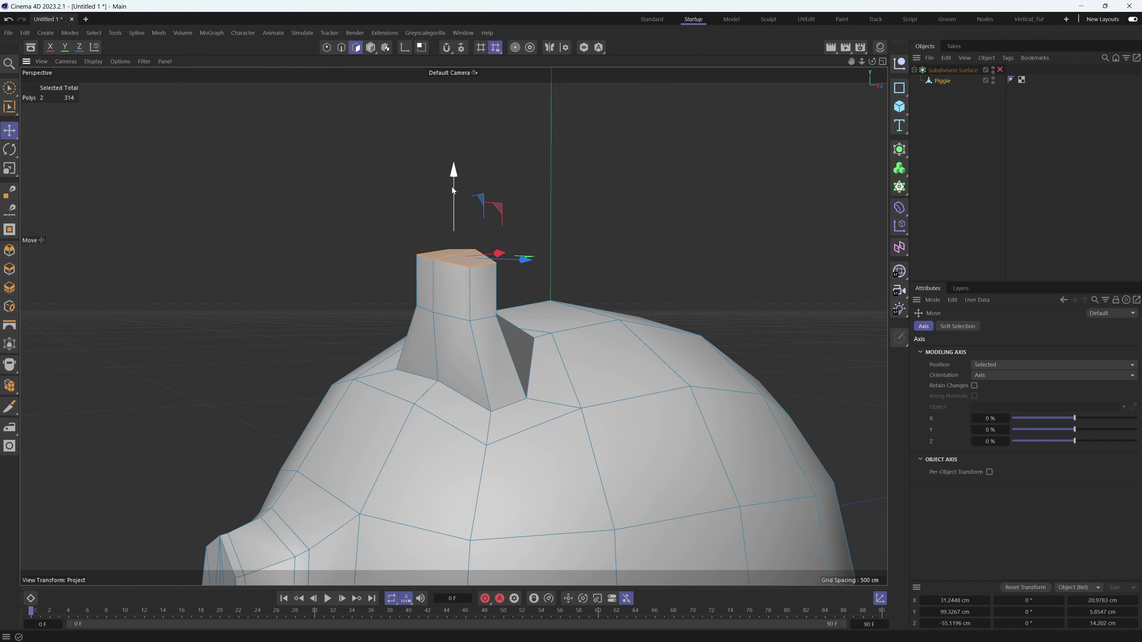
{"action": "key", "text": "t"}
{"action": "left_click_drag", "start_coordinate": [548, 180], "coordinate": [447, 202]}
{"action": "key", "text": "e"}
{"action": "key", "text": "q"}
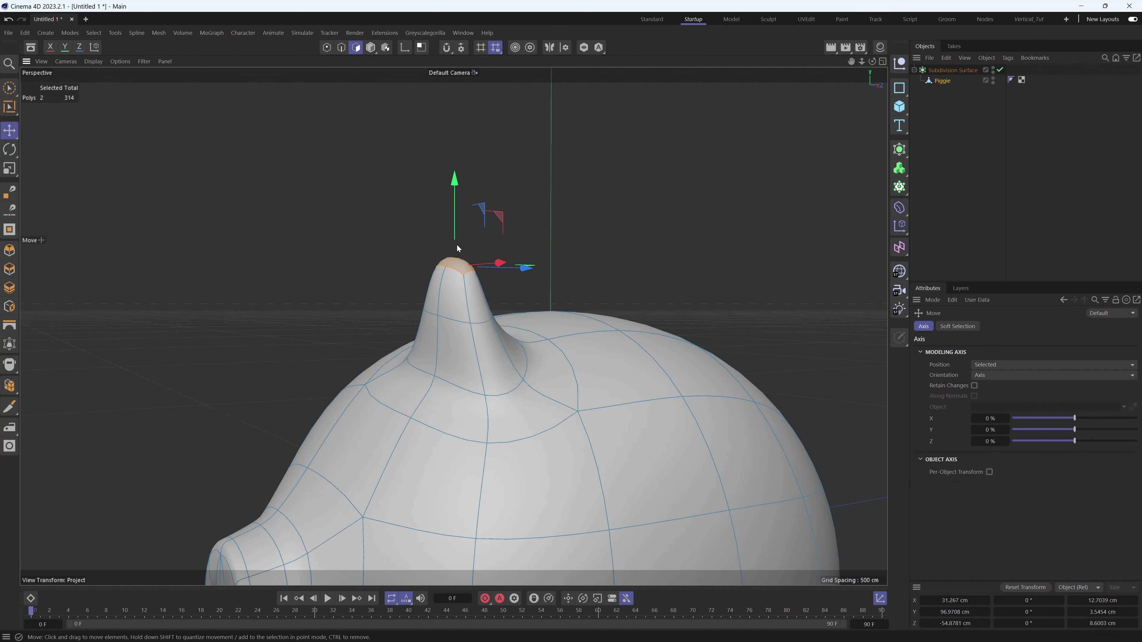
- Move the ear's tip polygons slightly and rotate them to tilt the tip
{"action": "left_click_drag", "start_coordinate": [457, 244], "coordinate": [409, 254], "text": "alt"}
{"action": "left_click_drag", "start_coordinate": [509, 218], "coordinate": [496, 224]}
{"action": "left_click_drag", "start_coordinate": [471, 278], "coordinate": [317, 295], "text": "alt"}
{"action": "key", "text": "r"}
{"action": "left_click_drag", "start_coordinate": [509, 225], "coordinate": [542, 225]}
{"action": "key", "text": "e"}
- Try to stretch the edge loop around the middle of the ear along the Z axis
{"action": "left_click_drag", "start_coordinate": [449, 317], "coordinate": [391, 352], "text": "alt"}
{"action": "left_click", "coordinate": [341, 47]}
{"action": "double_click", "coordinate": [454, 318]}
{"action": "key", "text": "t"}
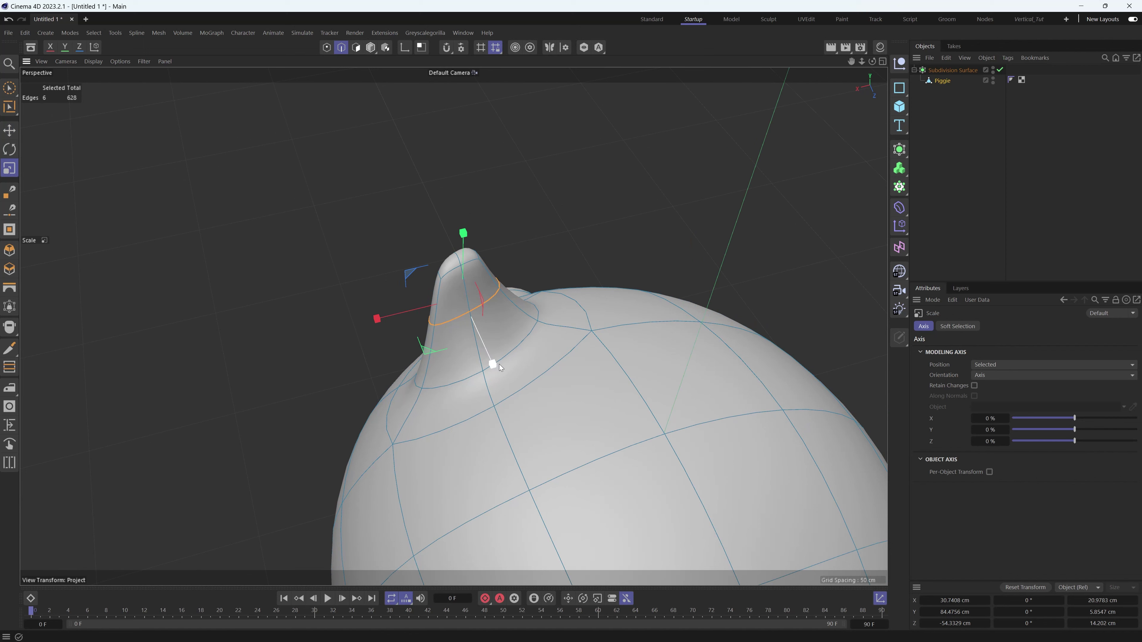
{"action": "left_click_drag", "start_coordinate": [497, 363], "coordinate": [517, 420]}
{"action": "key", "text": "e"}
{"action": "left_click_drag", "start_coordinate": [469, 342], "coordinate": [582, 282], "text": "alt"}
{"action": "key", "text": "ctrl+z"}
- Move the rear middle point of the ear's middle loop backward by about 2.8 cm
{"action": "left_click_drag", "start_coordinate": [497, 331], "coordinate": [531, 294], "text": "alt"}
{"action": "left_click", "coordinate": [326, 48]}
{"action": "left_click_drag", "start_coordinate": [475, 344], "coordinate": [536, 421], "text": "alt"}
{"action": "left_click", "coordinate": [475, 324]}
{"action": "left_click_drag", "start_coordinate": [536, 297], "coordinate": [547, 295]}
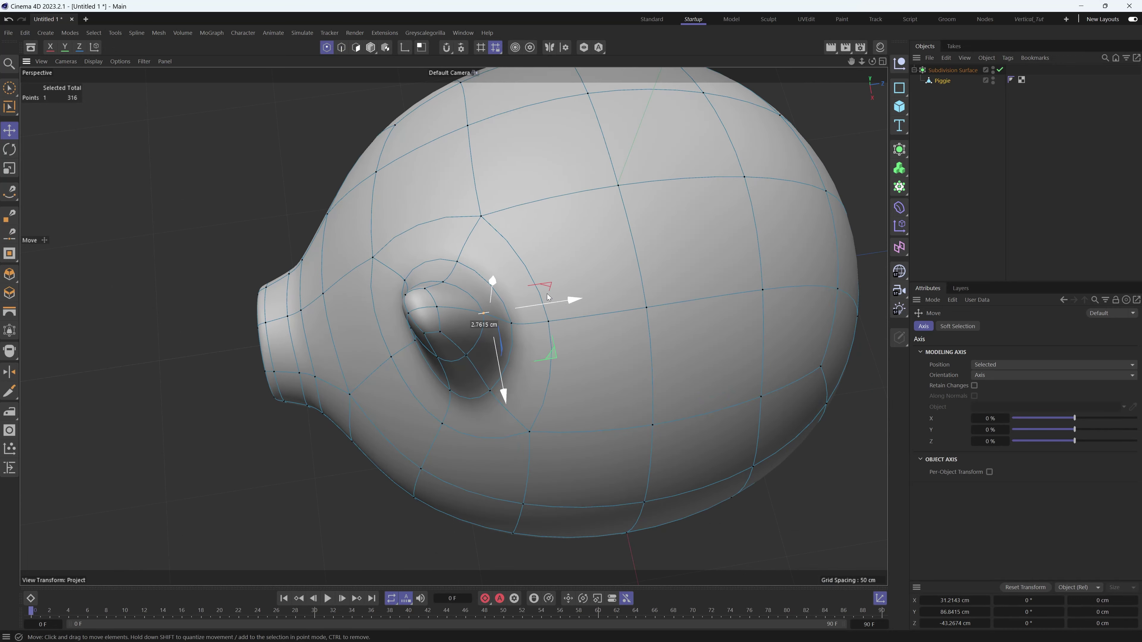
- Move the two points on the outer side of the ear's middle loop outward to widen the ear
{"action": "left_click", "coordinate": [467, 356]}
{"action": "left_click", "coordinate": [438, 358], "text": "shift"}
{"action": "left_click_drag", "start_coordinate": [524, 331], "coordinate": [585, 220]}
{"action": "left_click_drag", "start_coordinate": [502, 355], "coordinate": [524, 347], "text": "alt"}
{"action": "left_click_drag", "start_coordinate": [546, 276], "coordinate": [555, 280]}
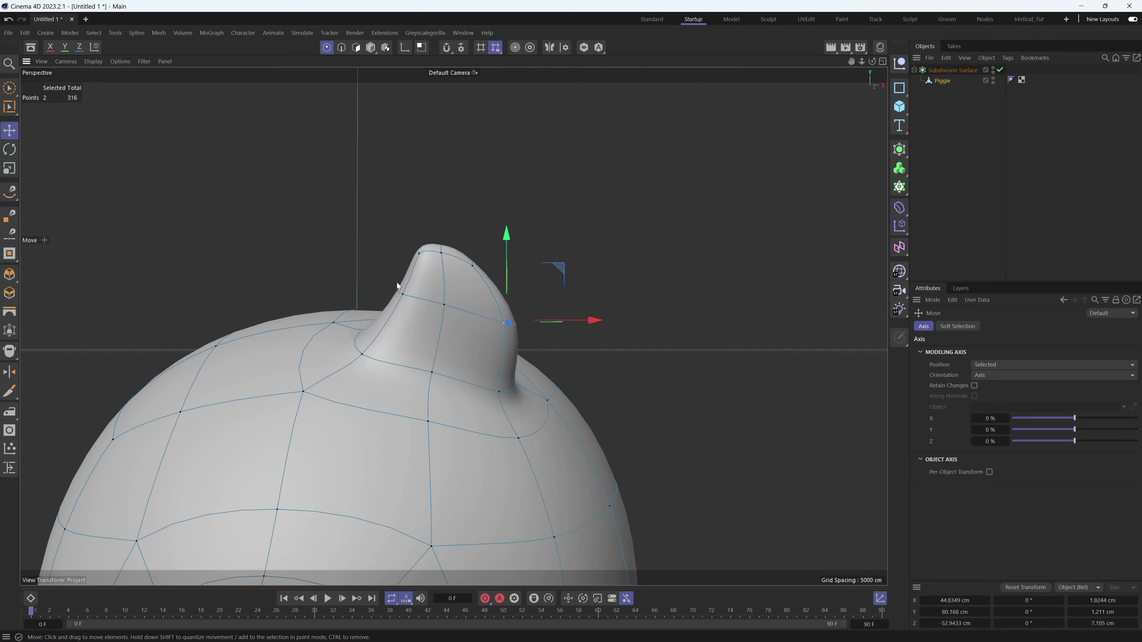
- Move the two points on the inner side of the ear's middle loop inward to widen the ear
{"action": "left_click_drag", "start_coordinate": [397, 282], "coordinate": [511, 237], "text": "alt"}
{"action": "left_click", "coordinate": [415, 296]}
{"action": "left_click", "coordinate": [399, 300], "text": "shift"}
{"action": "left_click_drag", "start_coordinate": [511, 238], "coordinate": [486, 253]}
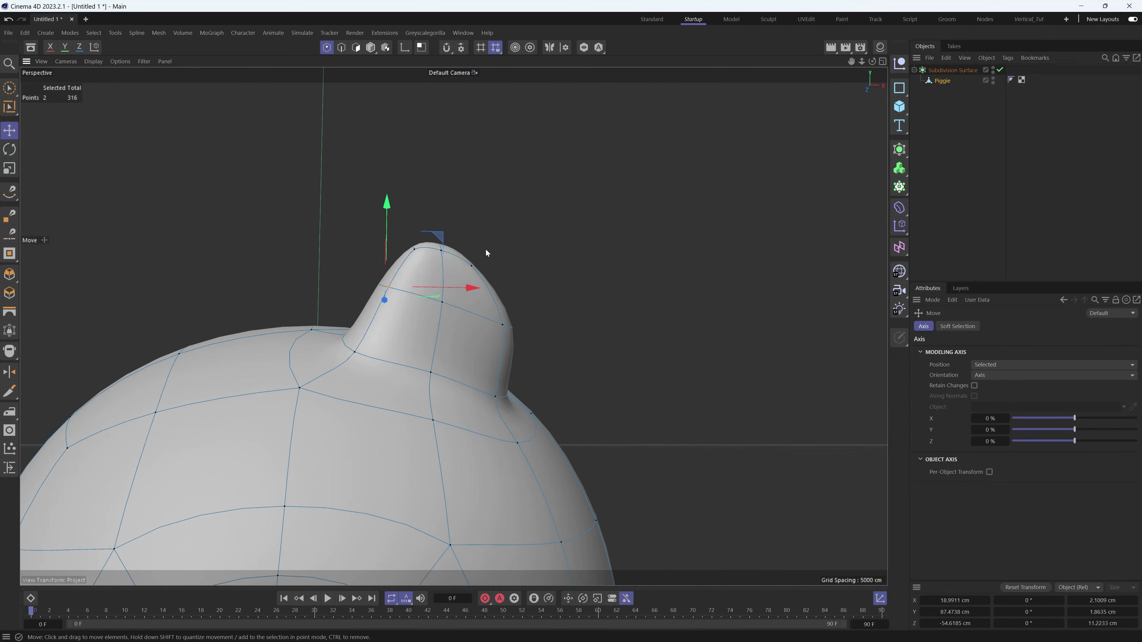
- Select the six points at the ear's tip and shift them outward by about 3.5 cm and slightly forward
{"action": "key", "text": "0"}
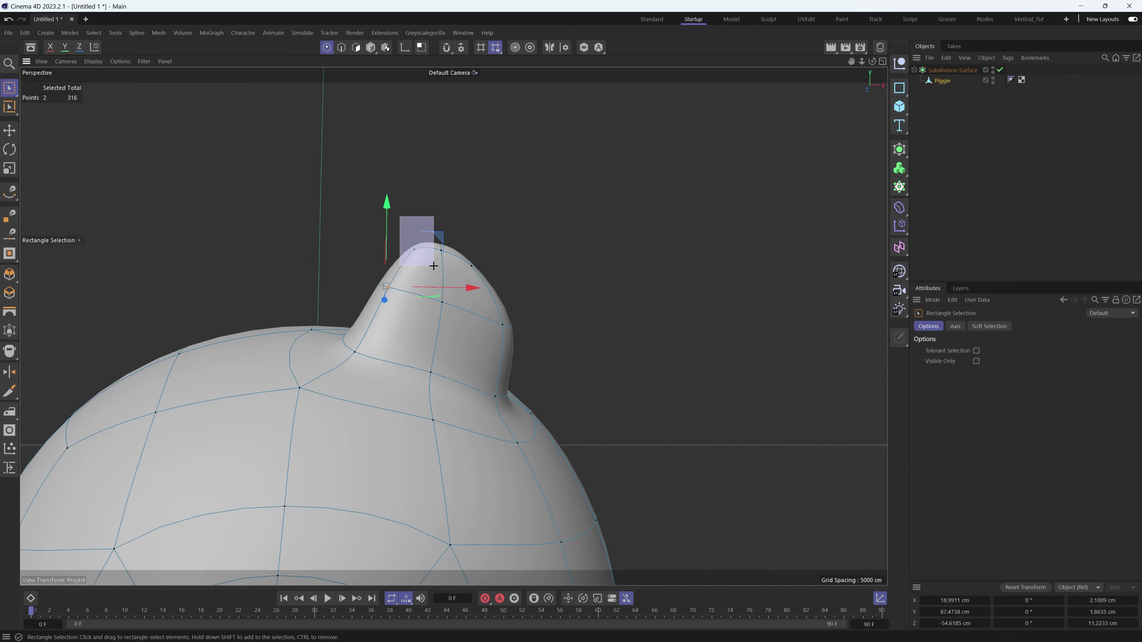
{"action": "left_click_drag", "start_coordinate": [432, 265], "coordinate": [504, 276]}
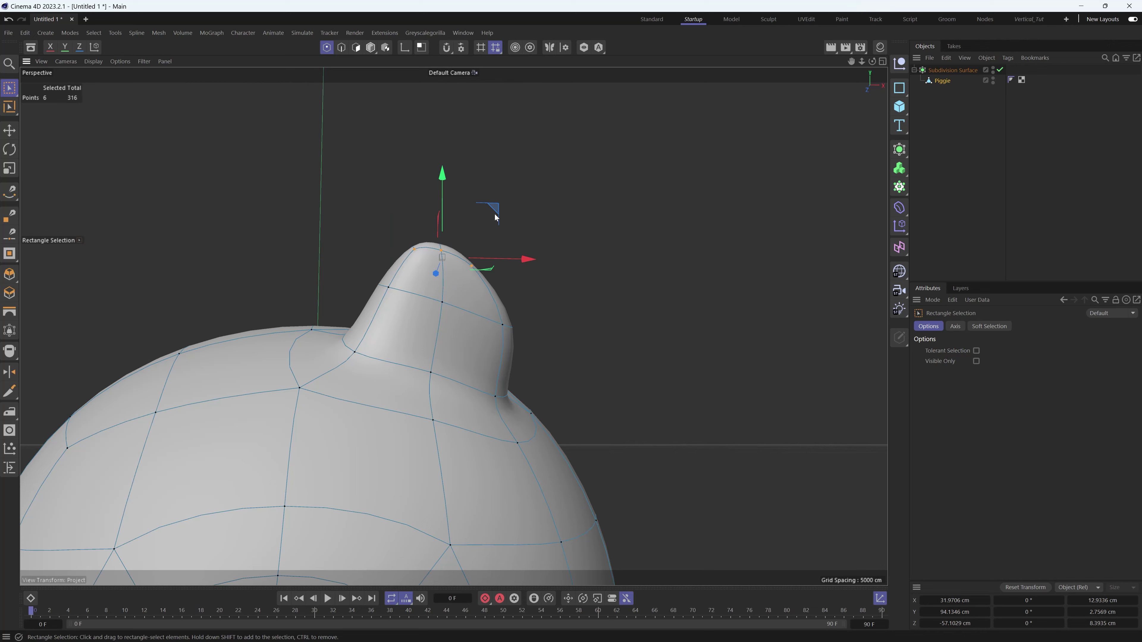
{"action": "left_click_drag", "start_coordinate": [494, 213], "coordinate": [510, 212]}
{"action": "left_click_drag", "start_coordinate": [499, 272], "coordinate": [360, 282], "text": "alt"}
{"action": "left_click_drag", "start_coordinate": [424, 226], "coordinate": [546, 284]}
{"action": "left_click_drag", "start_coordinate": [539, 210], "coordinate": [534, 211]}
{"action": "left_click_drag", "start_coordinate": [474, 310], "coordinate": [616, 303], "text": "alt"}
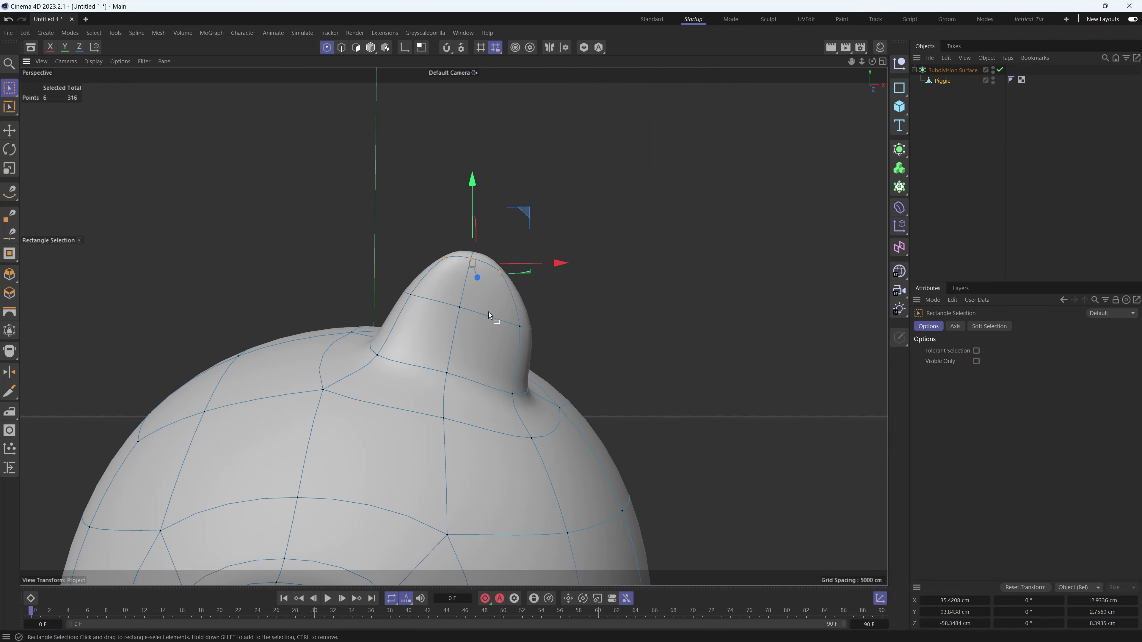
{"action": "left_click_drag", "start_coordinate": [525, 215], "coordinate": [527, 216]}
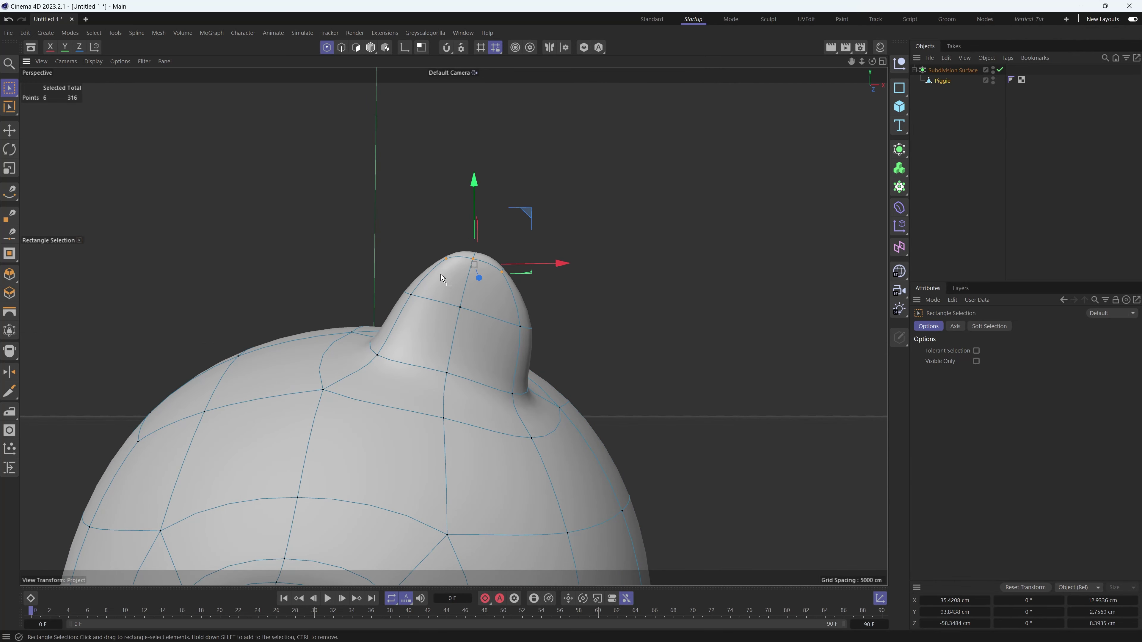
- Clear the point selection and detach the sculpting Brushes list as a floating palette
{"action": "key", "text": "e"}
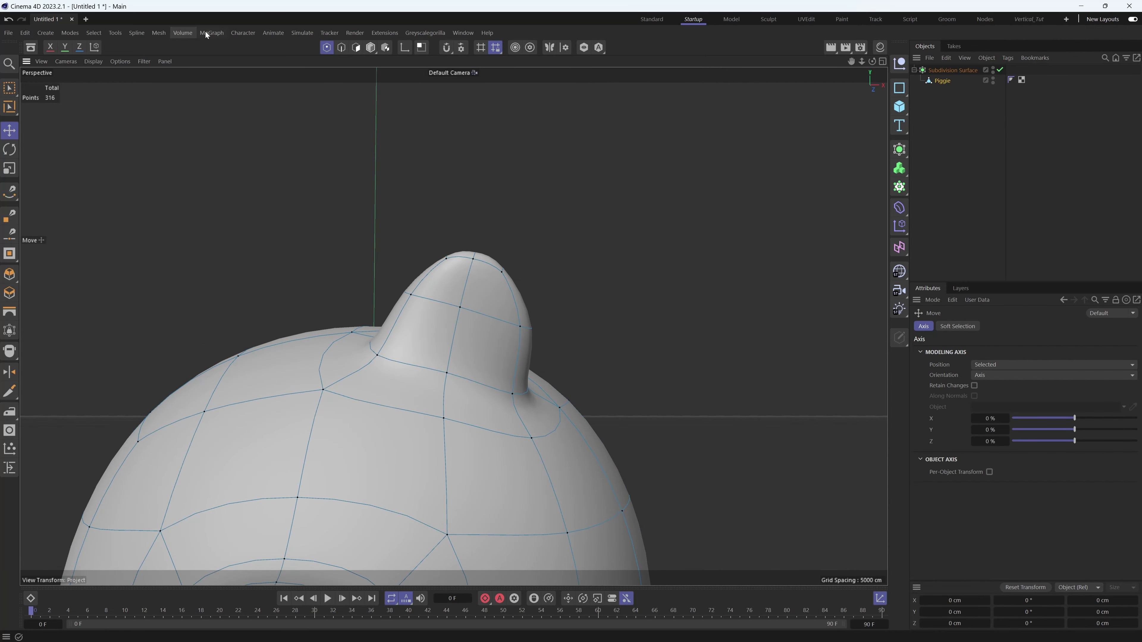
{"action": "left_click", "coordinate": [207, 33]}
{"action": "mouse_move", "coordinate": [158, 33]}
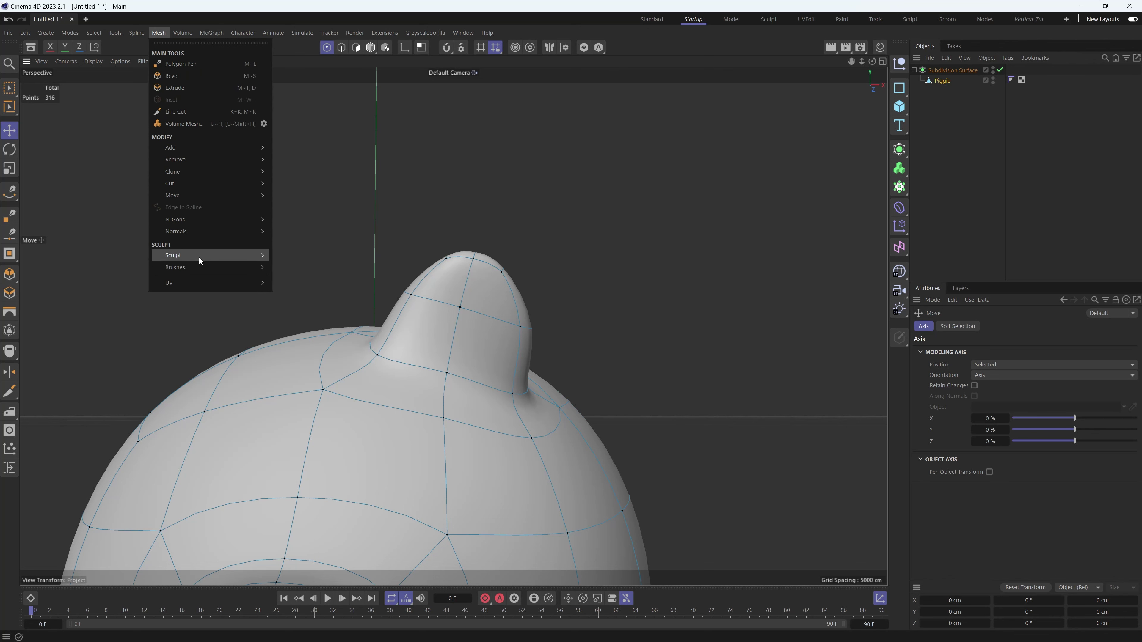
{"action": "mouse_move", "coordinate": [198, 268]}
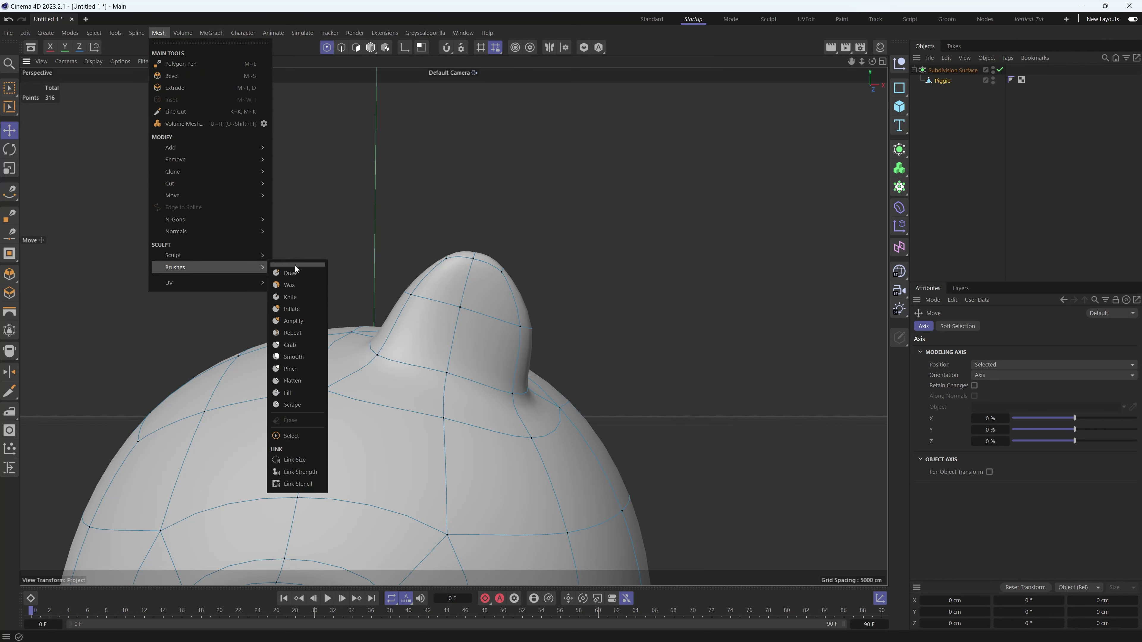
{"action": "left_click", "coordinate": [305, 266]}
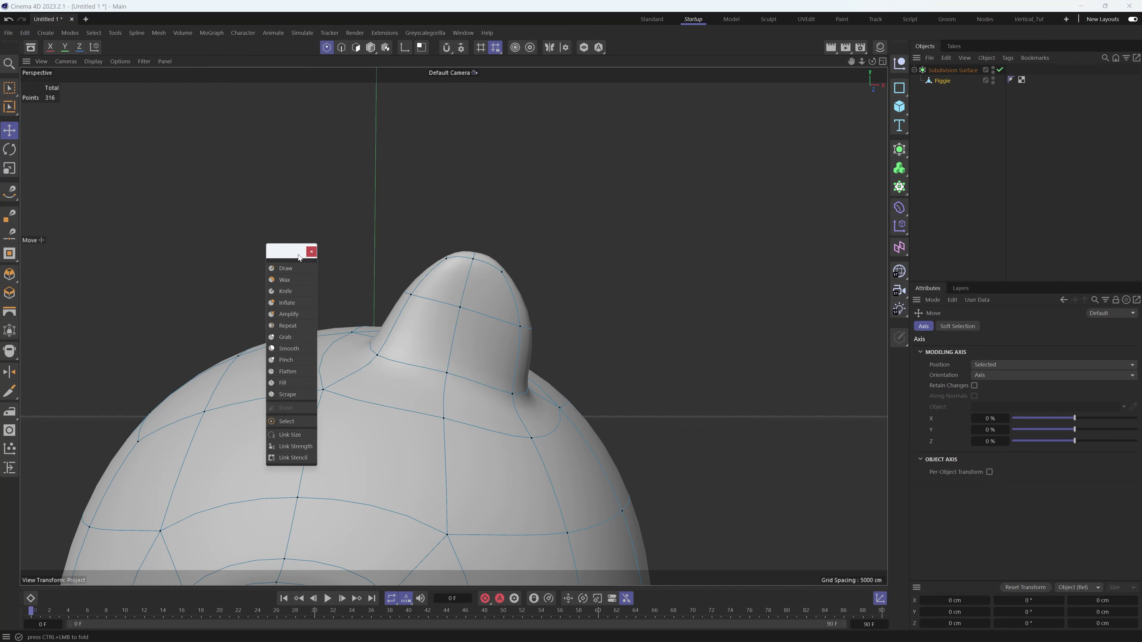
{"action": "mouse_move", "coordinate": [298, 255]}
{"action": "left_mouse_down"}
{"action": "mouse_move", "coordinate": [156, 169]}
{"action": "mouse_move", "coordinate": [68, 143]}
{"action": "left_mouse_up"}
- Show the brushes palette with medium icons and dock it between the main tools and the viewport
{"action": "right_click", "coordinate": [66, 169]}
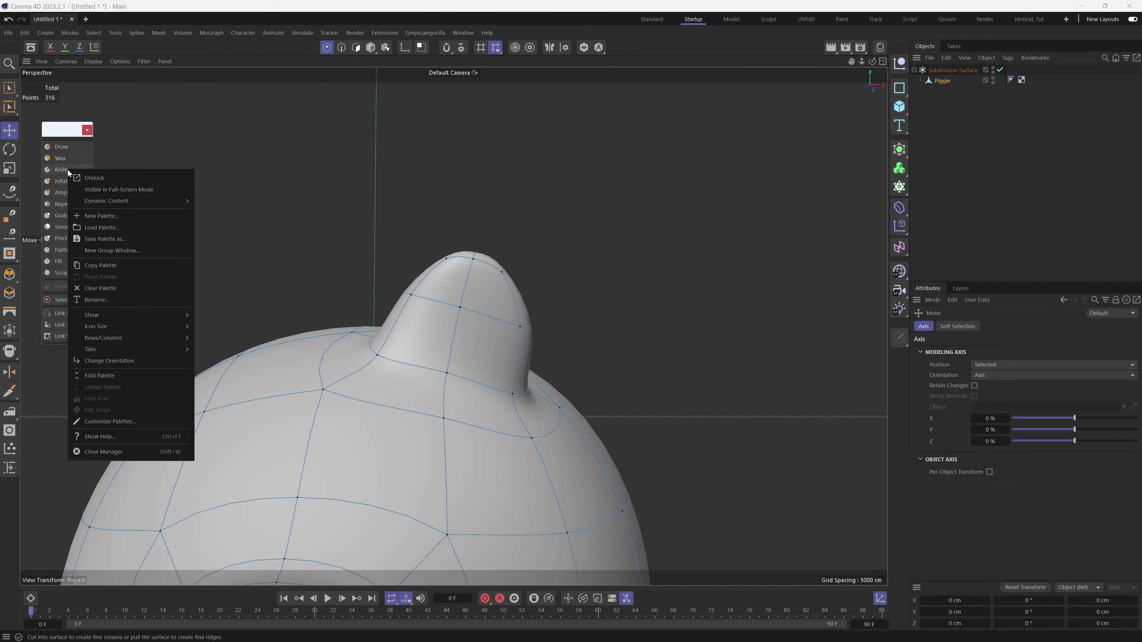
{"action": "mouse_move", "coordinate": [109, 315]}
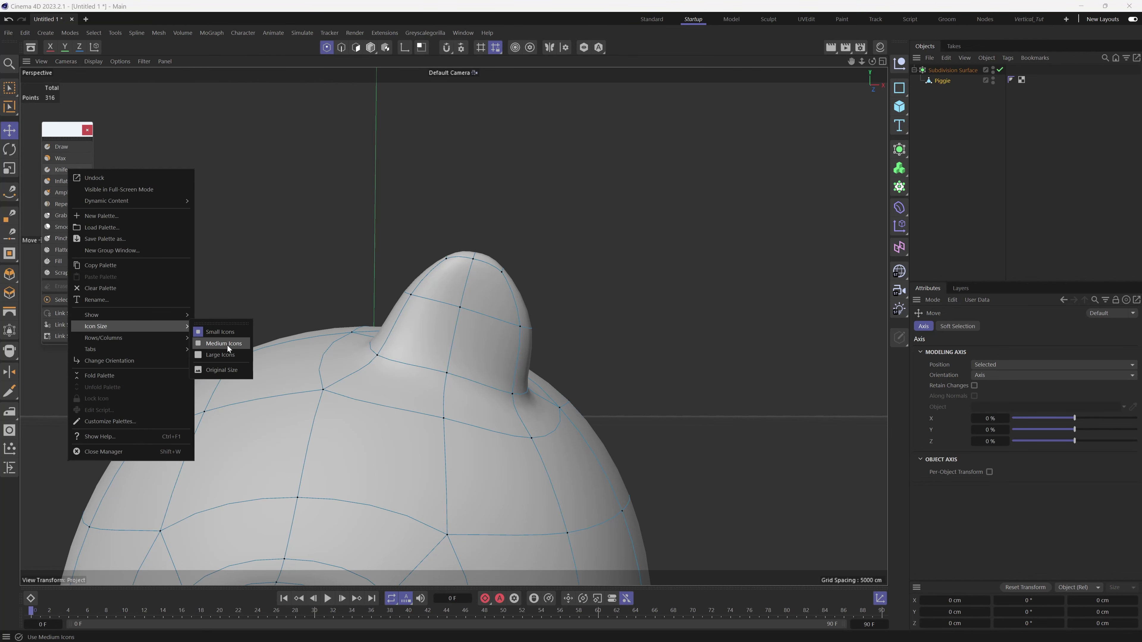
{"action": "left_click", "coordinate": [224, 344]}
{"action": "left_click_drag", "start_coordinate": [69, 347], "coordinate": [68, 420]}
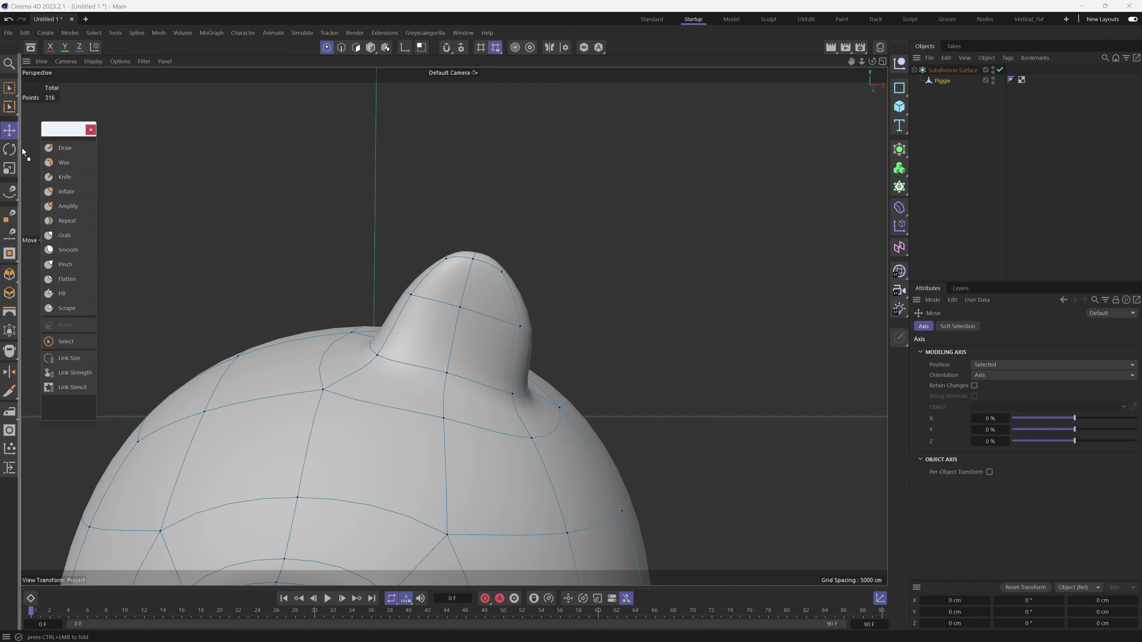
{"action": "left_click_drag", "start_coordinate": [28, 146], "coordinate": [30, 145]}
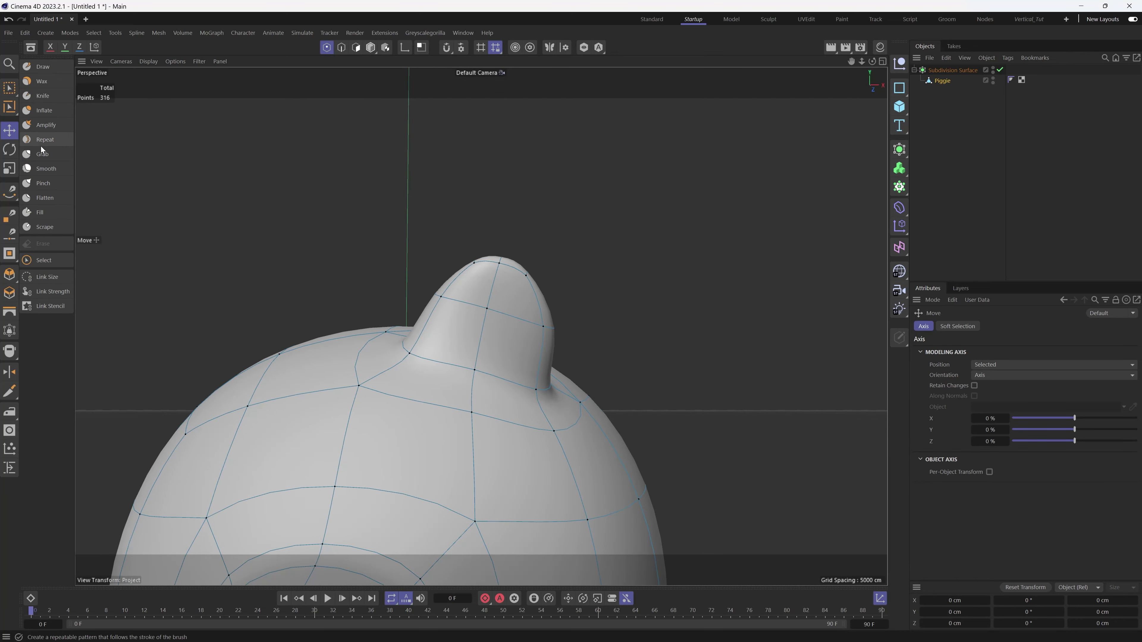
- Pull the ear's points into shape with the Grab brush, reducing the brush size to about 25
{"action": "left_click", "coordinate": [43, 154]}
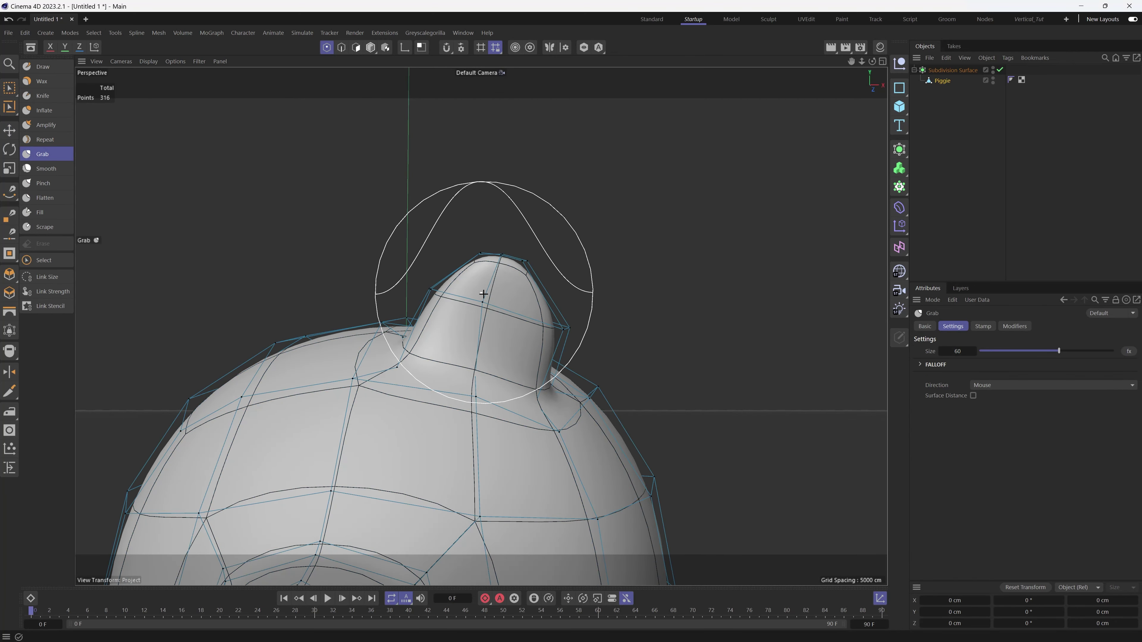
{"action": "mouse_move", "coordinate": [494, 293]}
{"action": "left_mouse_down", "text": "alt"}
{"action": "mouse_move", "coordinate": [506, 288]}
{"action": "mouse_move", "coordinate": [502, 263]}
{"action": "mouse_move", "coordinate": [491, 266]}
{"action": "left_mouse_up", "text": "alt"}
{"action": "key", "text": "ctrl+z"}
{"action": "mouse_move", "coordinate": [487, 302]}
{"action": "middle_mouse_down"}
{"action": "mouse_move", "coordinate": [445, 327]}
{"action": "mouse_move", "coordinate": [499, 321]}
{"action": "mouse_move", "coordinate": [434, 325]}
{"action": "middle_mouse_up"}
{"action": "left_click_drag", "start_coordinate": [484, 318], "coordinate": [491, 321]}
{"action": "mouse_move", "coordinate": [487, 311]}
{"action": "left_mouse_down"}
{"action": "mouse_move", "coordinate": [558, 367]}
{"action": "mouse_move", "coordinate": [612, 375]}
{"action": "mouse_move", "coordinate": [548, 270]}
{"action": "mouse_move", "coordinate": [516, 263]}
{"action": "mouse_move", "coordinate": [512, 242]}
{"action": "mouse_move", "coordinate": [535, 245]}
{"action": "mouse_move", "coordinate": [524, 233]}
{"action": "mouse_move", "coordinate": [534, 232]}
{"action": "left_mouse_up"}
{"action": "left_click_drag", "start_coordinate": [602, 285], "coordinate": [609, 280]}
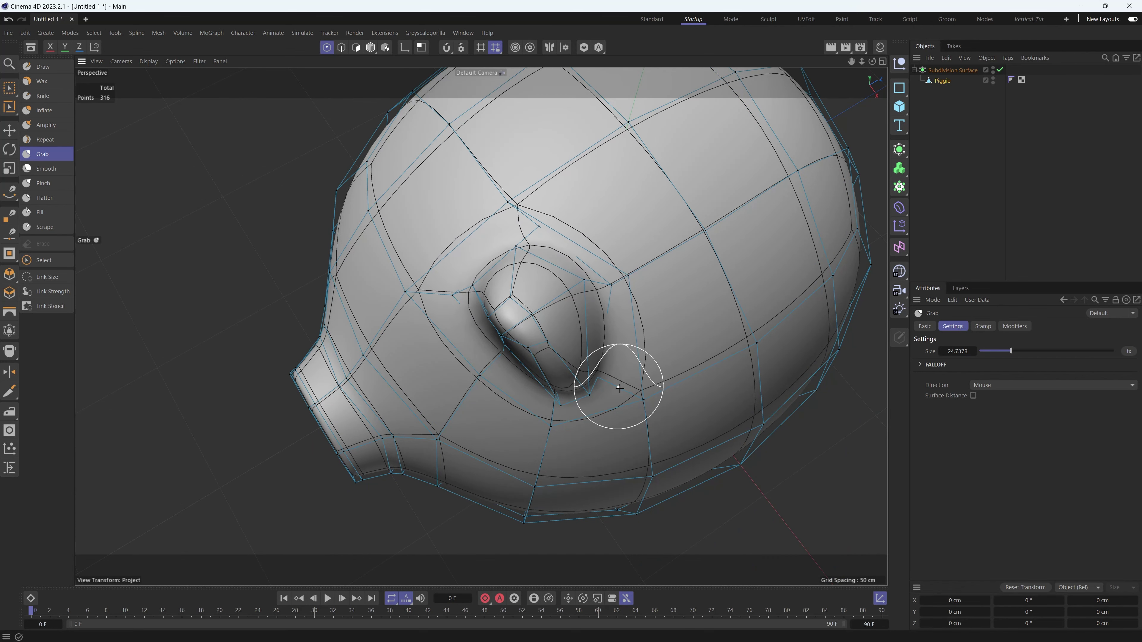
- Reduce the Grab brush size to about 15.3 and pull the ear's outer side slightly backward
{"action": "left_click_drag", "start_coordinate": [612, 374], "coordinate": [548, 306], "text": "alt"}
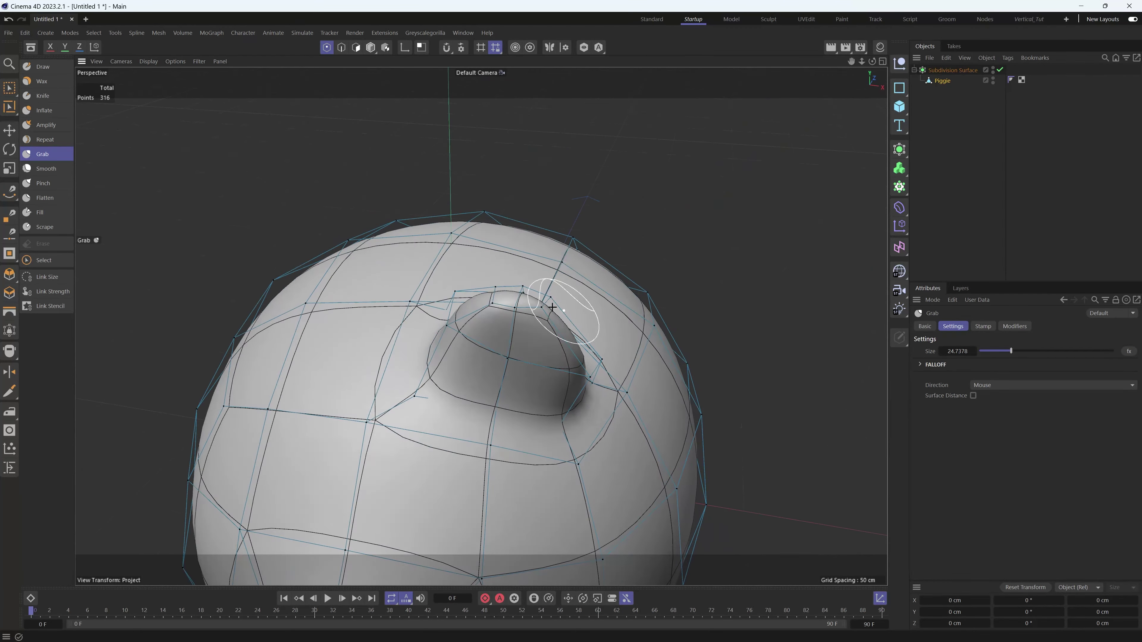
{"action": "left_click_drag", "start_coordinate": [564, 365], "coordinate": [557, 364], "text": "alt"}
{"action": "middle_click_drag", "start_coordinate": [551, 328], "coordinate": [539, 328]}
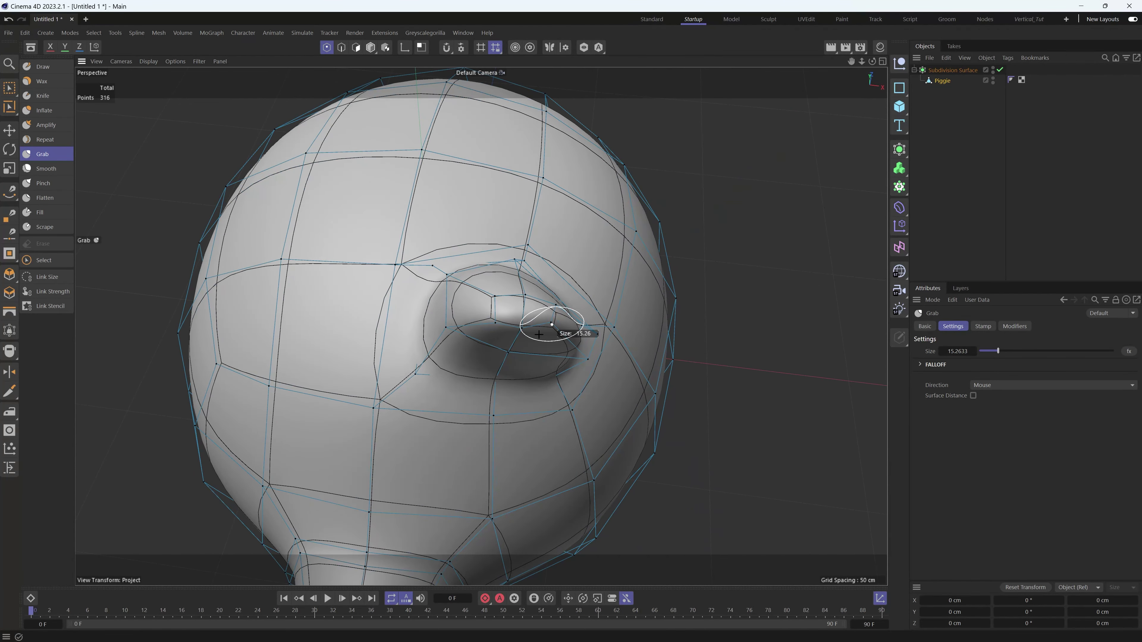
{"action": "left_click_drag", "start_coordinate": [549, 327], "coordinate": [545, 311]}
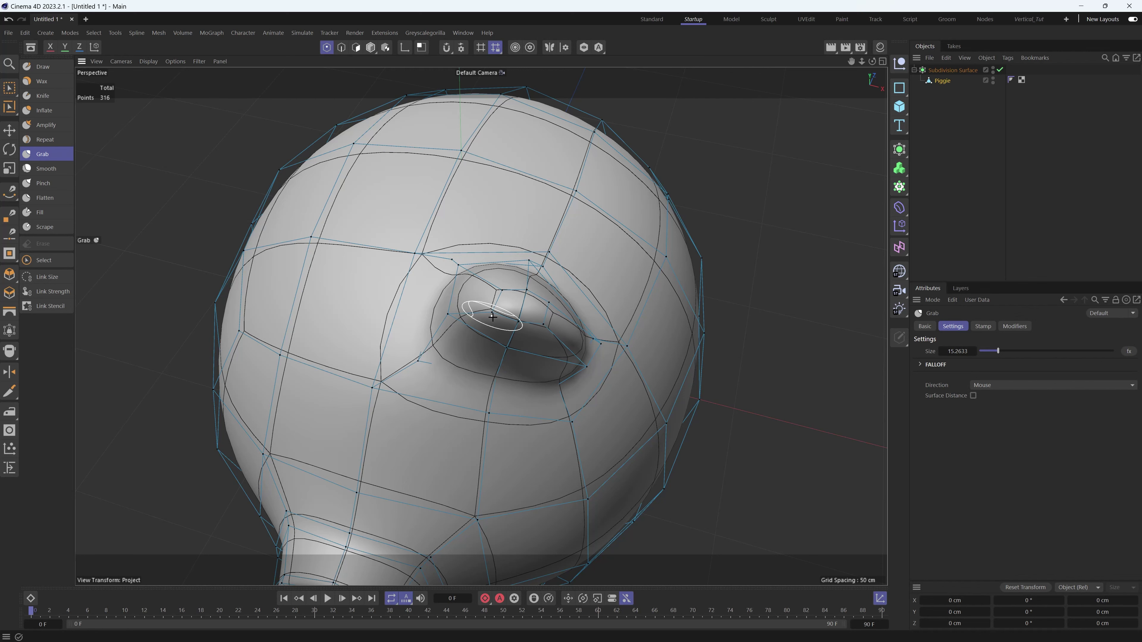
- Enlarge the Grab brush to about 31.2 and push the outer side of the ear's middle loop inward
{"action": "left_click_drag", "start_coordinate": [499, 313], "coordinate": [574, 235], "text": "alt"}
{"action": "left_click_drag", "start_coordinate": [485, 371], "coordinate": [498, 301], "text": "alt"}
{"action": "middle_click_drag", "start_coordinate": [554, 304], "coordinate": [575, 307]}
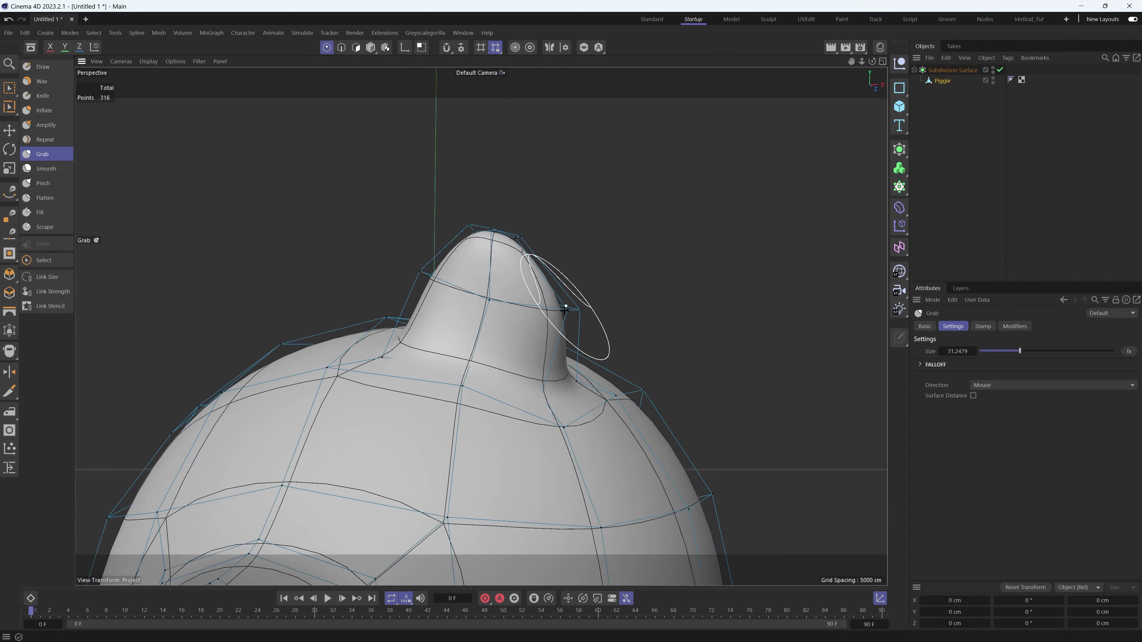
{"action": "left_click_drag", "start_coordinate": [572, 307], "coordinate": [567, 305], "text": "alt"}
{"action": "left_click_drag", "start_coordinate": [567, 309], "coordinate": [548, 309]}
- Nudge the ear's tip, enlarge the Grab brush to about 70, and push the ear's inner side slightly outward
{"action": "left_click_drag", "start_coordinate": [496, 292], "coordinate": [502, 291], "text": "alt"}
{"action": "left_click_drag", "start_coordinate": [475, 231], "coordinate": [480, 236]}
{"action": "middle_click_drag", "start_coordinate": [477, 248], "coordinate": [527, 248]}
{"action": "left_click_drag", "start_coordinate": [433, 267], "coordinate": [441, 268]}
{"action": "left_click_drag", "start_coordinate": [556, 312], "coordinate": [454, 314], "text": "alt"}
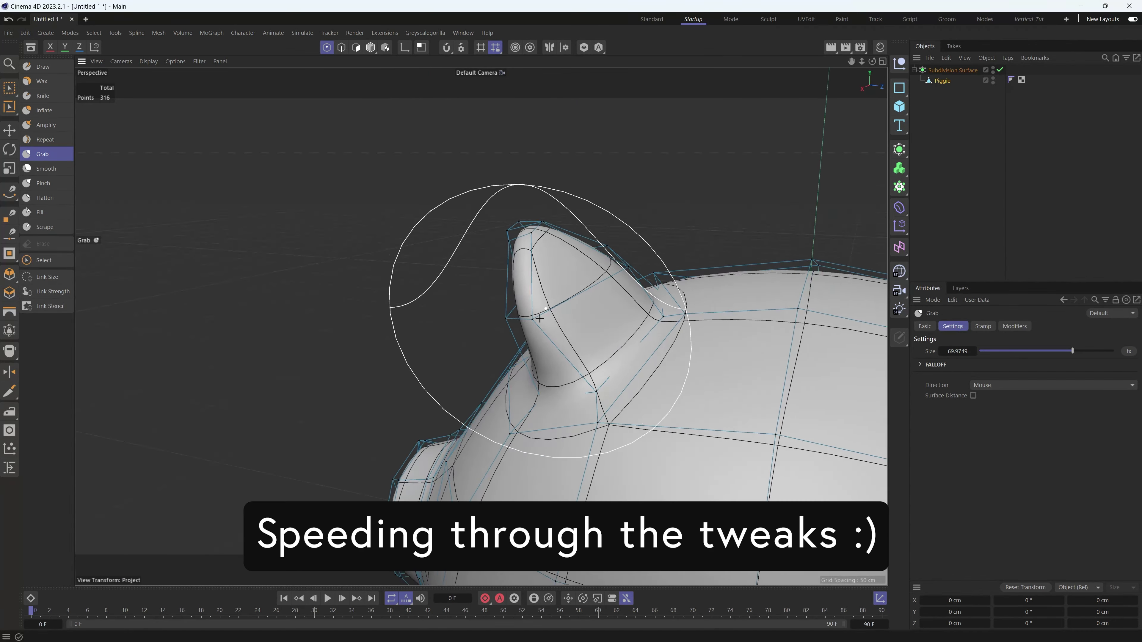
- Reduce the Grab brush size to about 21.5 and pull the ear's tip to refine its shape
{"action": "middle_click_drag", "start_coordinate": [538, 316], "coordinate": [574, 340], "text": "alt"}
{"action": "middle_click_drag", "start_coordinate": [575, 340], "coordinate": [521, 358]}
{"action": "left_click_drag", "start_coordinate": [591, 346], "coordinate": [560, 335], "text": "alt"}
{"action": "left_click_drag", "start_coordinate": [508, 255], "coordinate": [519, 242]}
{"action": "key", "text": "e"}
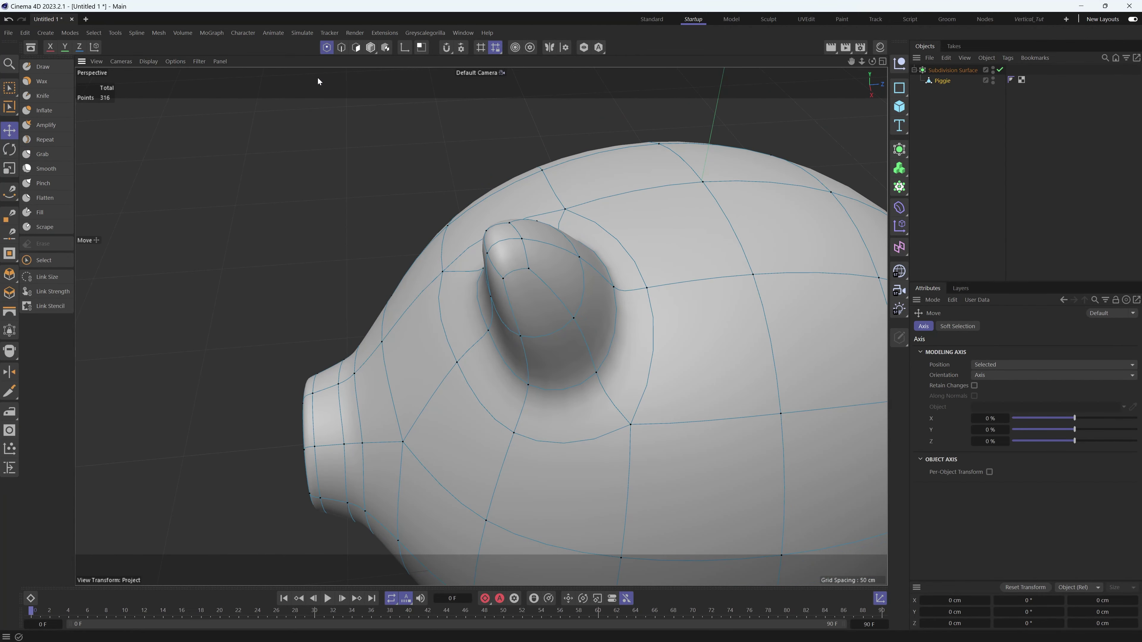
{"action": "left_click", "coordinate": [487, 253]}
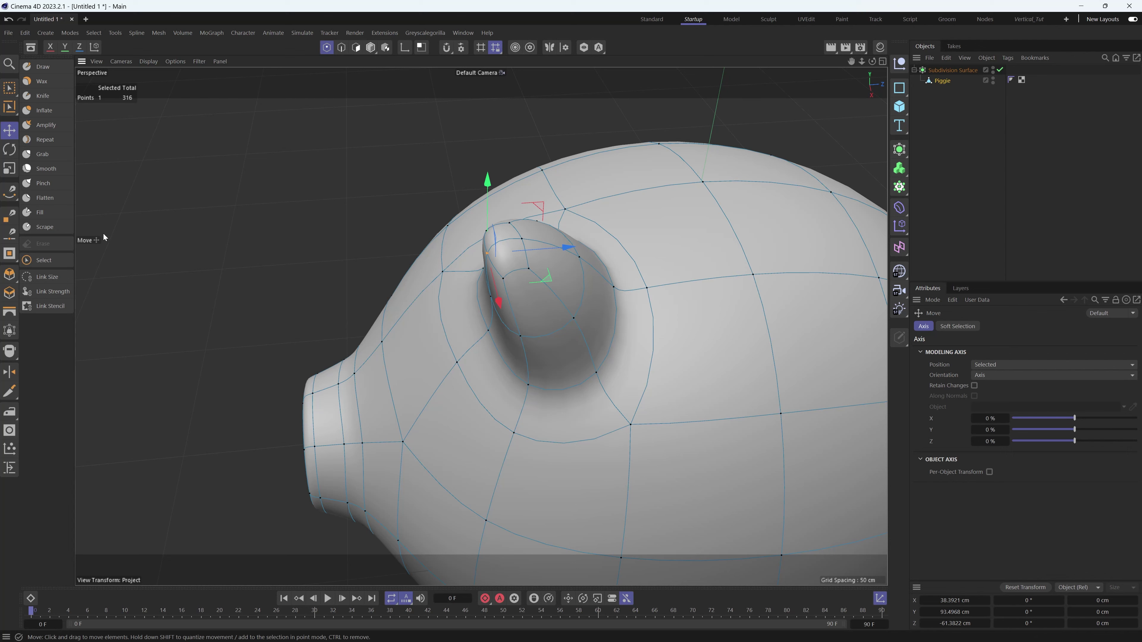
{"action": "left_click", "coordinate": [43, 154]}
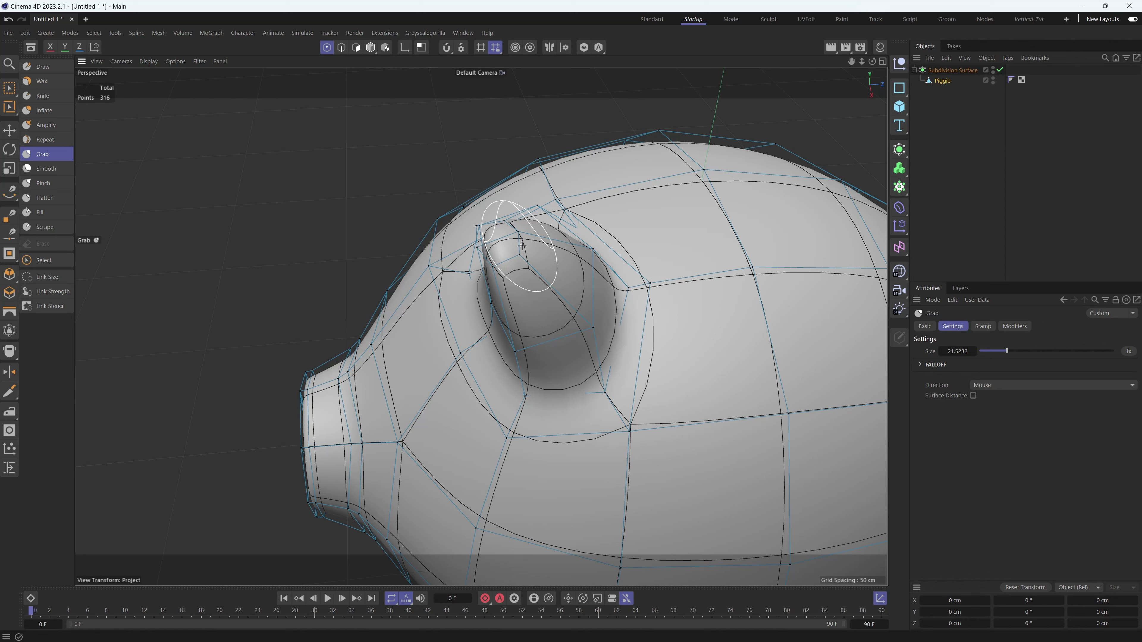
{"action": "mouse_move", "coordinate": [509, 239]}
{"action": "left_mouse_down", "text": "alt"}
{"action": "mouse_move", "coordinate": [490, 215]}
{"action": "mouse_move", "coordinate": [522, 224]}
{"action": "mouse_move", "coordinate": [616, 293]}
{"action": "mouse_move", "coordinate": [685, 276]}
{"action": "mouse_move", "coordinate": [613, 280]}
{"action": "mouse_move", "coordinate": [682, 279]}
{"action": "left_mouse_up", "text": "alt"}
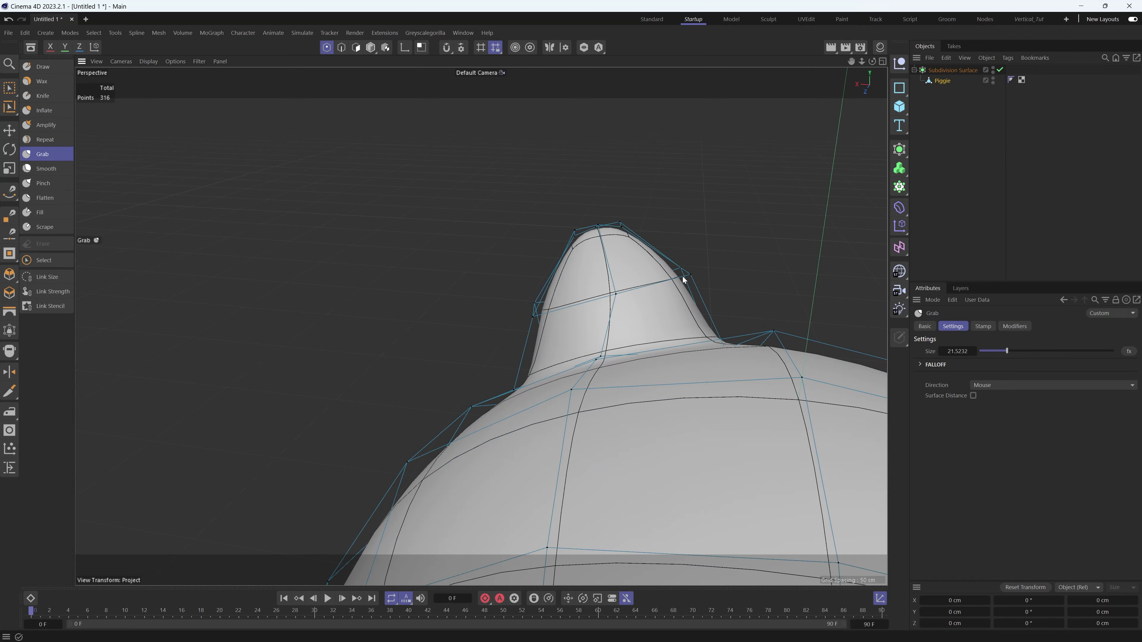
{"action": "mouse_move", "coordinate": [594, 306]}
{"action": "left_mouse_down", "text": "alt"}
{"action": "mouse_move", "coordinate": [655, 359]}
{"action": "mouse_move", "coordinate": [594, 319]}
{"action": "mouse_move", "coordinate": [591, 288]}
{"action": "mouse_move", "coordinate": [580, 285]}
{"action": "mouse_move", "coordinate": [579, 301]}
{"action": "mouse_move", "coordinate": [581, 252]}
{"action": "mouse_move", "coordinate": [572, 275]}
{"action": "mouse_move", "coordinate": [523, 282]}
{"action": "mouse_move", "coordinate": [535, 326]}
{"action": "mouse_move", "coordinate": [571, 353]}
{"action": "mouse_move", "coordinate": [287, 312]}
{"action": "mouse_move", "coordinate": [517, 322]}
{"action": "mouse_move", "coordinate": [519, 332]}
{"action": "mouse_move", "coordinate": [461, 275]}
{"action": "left_mouse_up", "text": "alt"}
- Select the point at the inner front base of the ear and open the modeling commands for it
{"action": "key", "text": "e"}
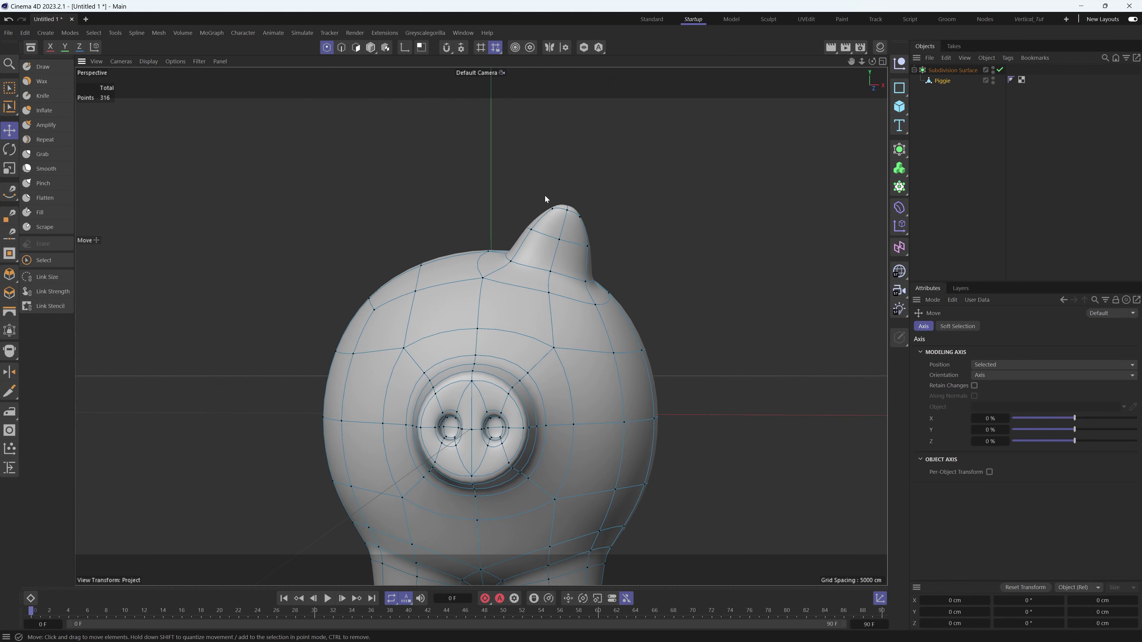
{"action": "left_click", "coordinate": [528, 278]}
{"action": "right_click", "coordinate": [529, 279]}
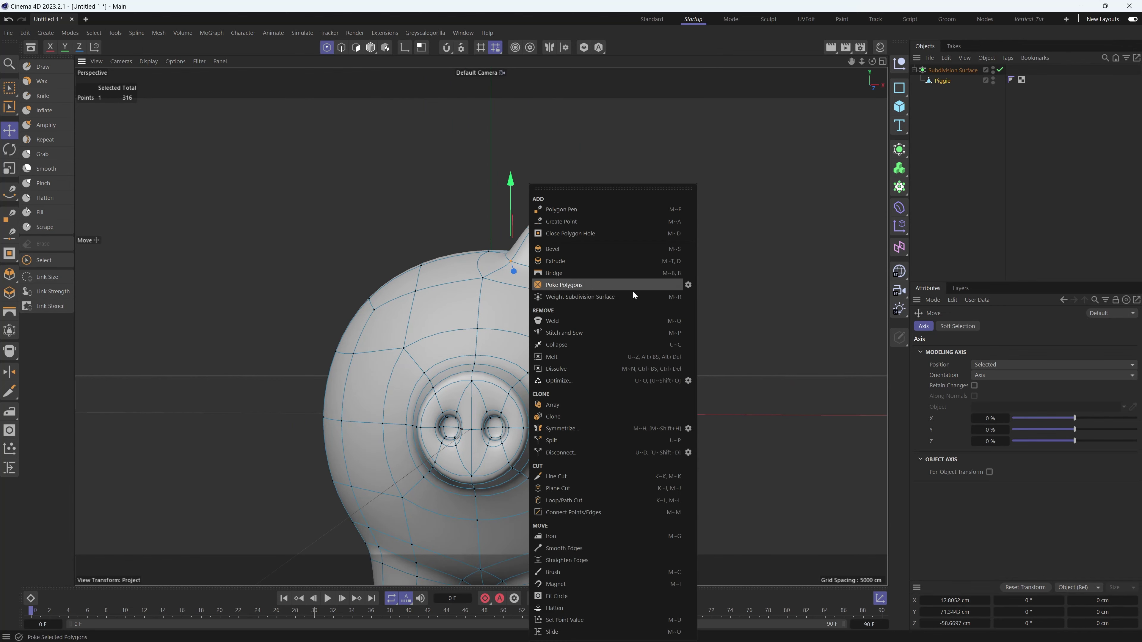
- Try to symmetrize the pig mesh from +X to -X with planar symmetry in local space, and undo it
{"action": "left_click", "coordinate": [688, 428]}
{"action": "left_click_drag", "start_coordinate": [687, 300], "coordinate": [753, 248]}
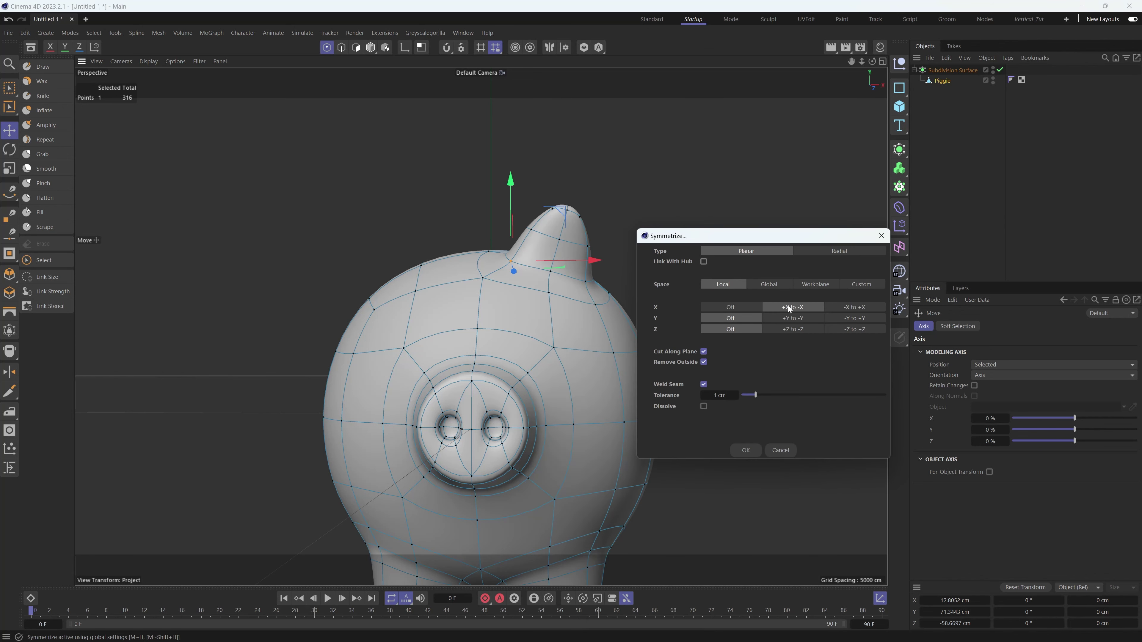
{"action": "left_click", "coordinate": [745, 450]}
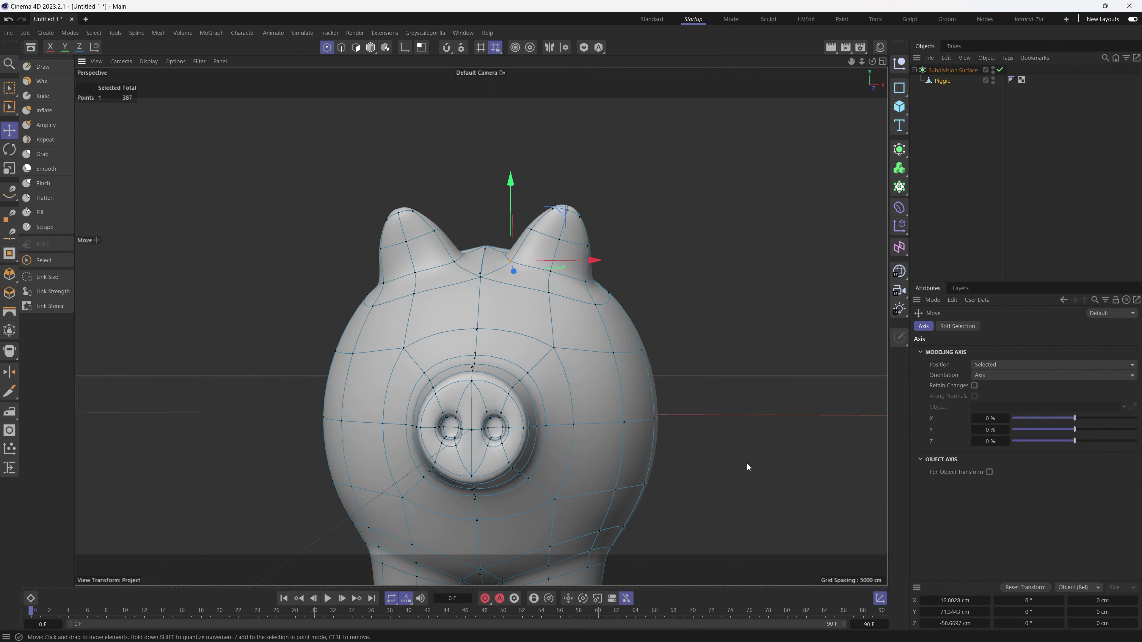
{"action": "scroll", "coordinate": [476, 350], "scroll_direction": "up", "scroll_amount": 3}
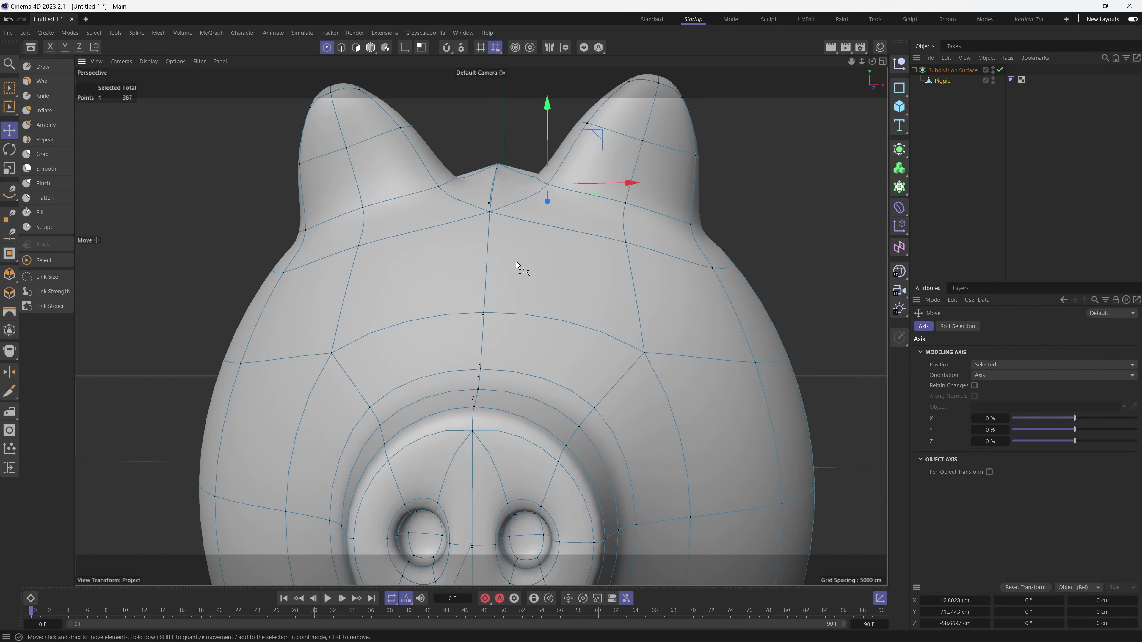
{"action": "key", "text": "ctrl+z"}
- Turn off the Subdivision Surface smoothing, change to polygon mode and show the four-view layout
{"action": "scroll", "coordinate": [495, 340], "scroll_direction": "up", "scroll_amount": 2}
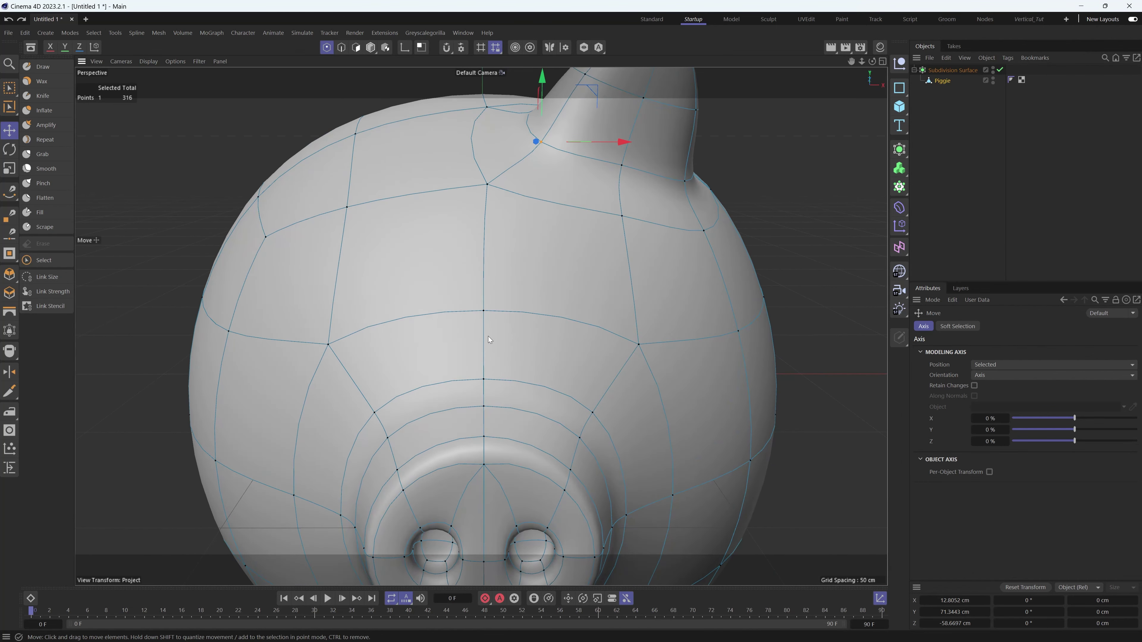
{"action": "left_click", "coordinate": [356, 47]}
{"action": "key", "text": "q"}
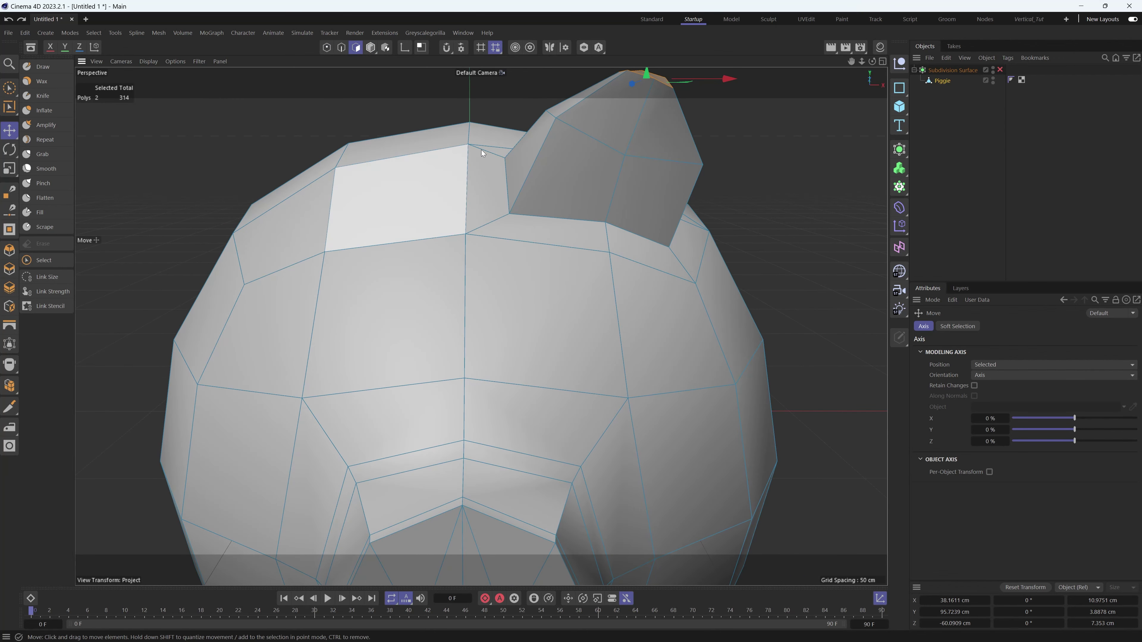
{"action": "key", "text": "F5"}
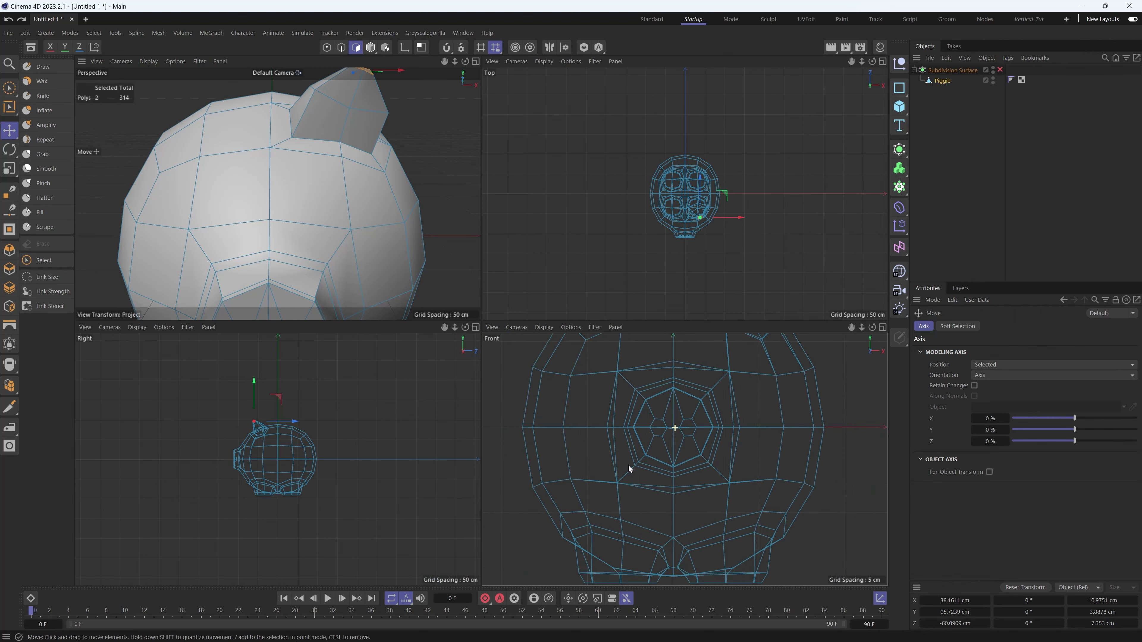
- Examine the alignment of the centre-line vertices at the top of the pig's head in the Front view
{"action": "right_click_drag", "start_coordinate": [628, 469], "coordinate": [675, 425], "text": "alt"}
{"action": "middle_click_drag", "start_coordinate": [674, 425], "coordinate": [679, 580], "text": "alt"}
{"action": "middle_click_drag", "start_coordinate": [683, 383], "coordinate": [691, 474], "text": "alt"}
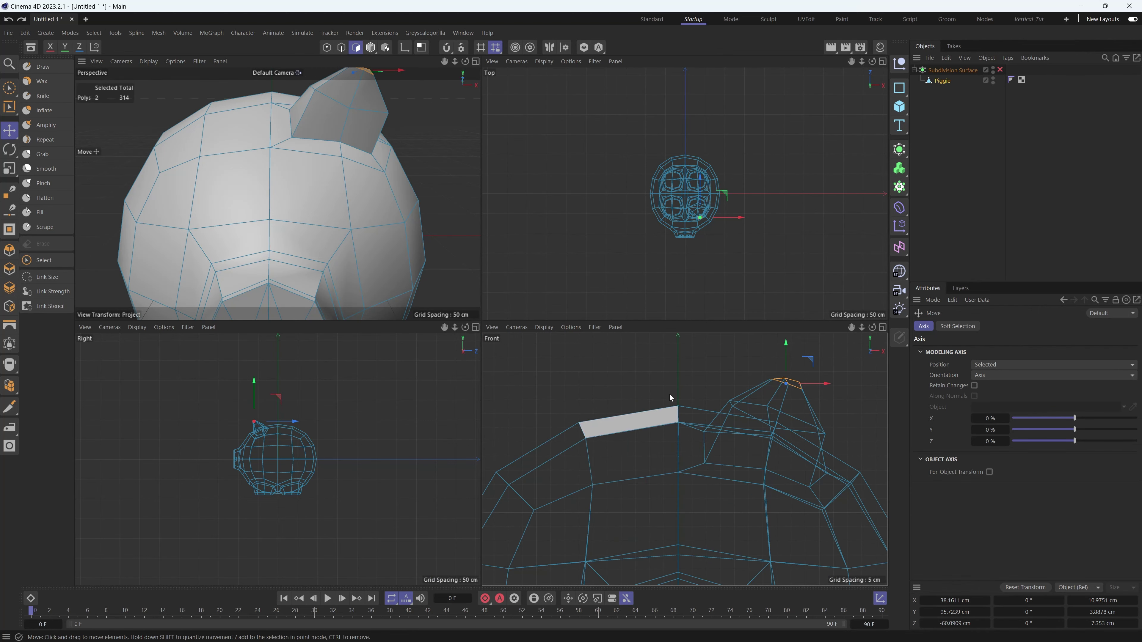
{"action": "scroll", "coordinate": [670, 399], "scroll_direction": "up", "scroll_amount": 5}
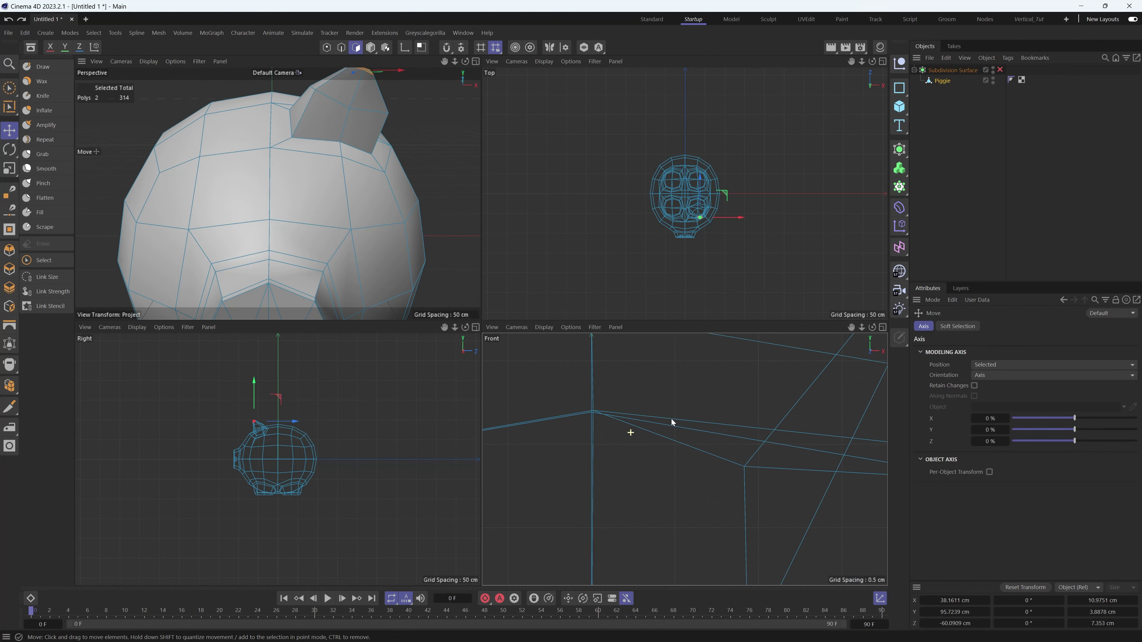
{"action": "scroll", "coordinate": [585, 404], "scroll_direction": "up", "scroll_amount": 3}
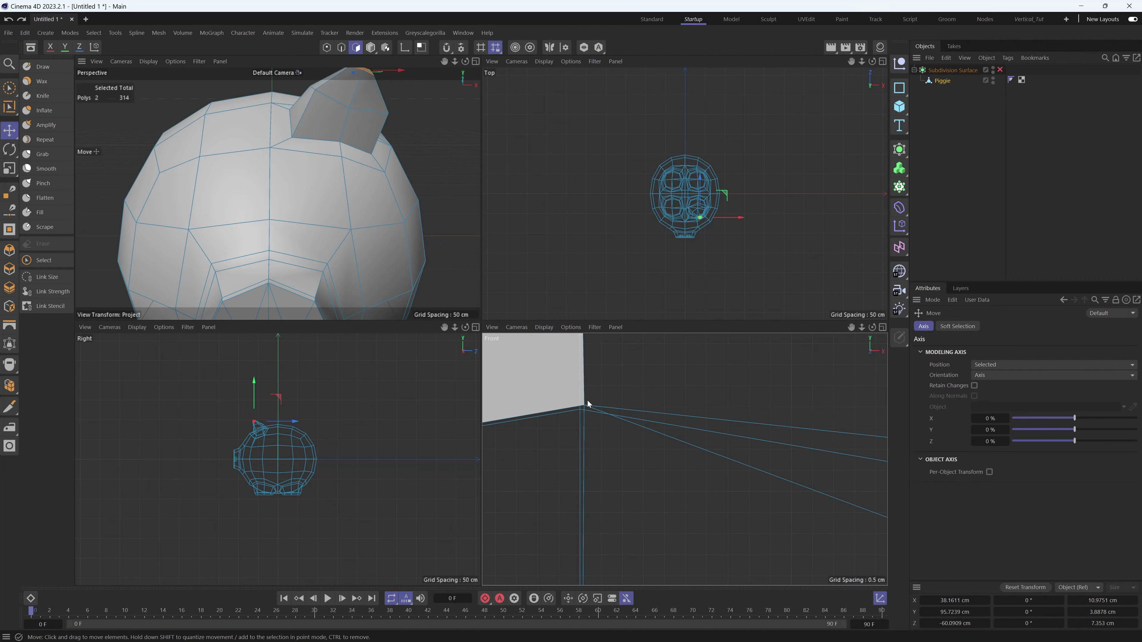
{"action": "scroll", "coordinate": [588, 404], "scroll_direction": "down", "scroll_amount": 5}
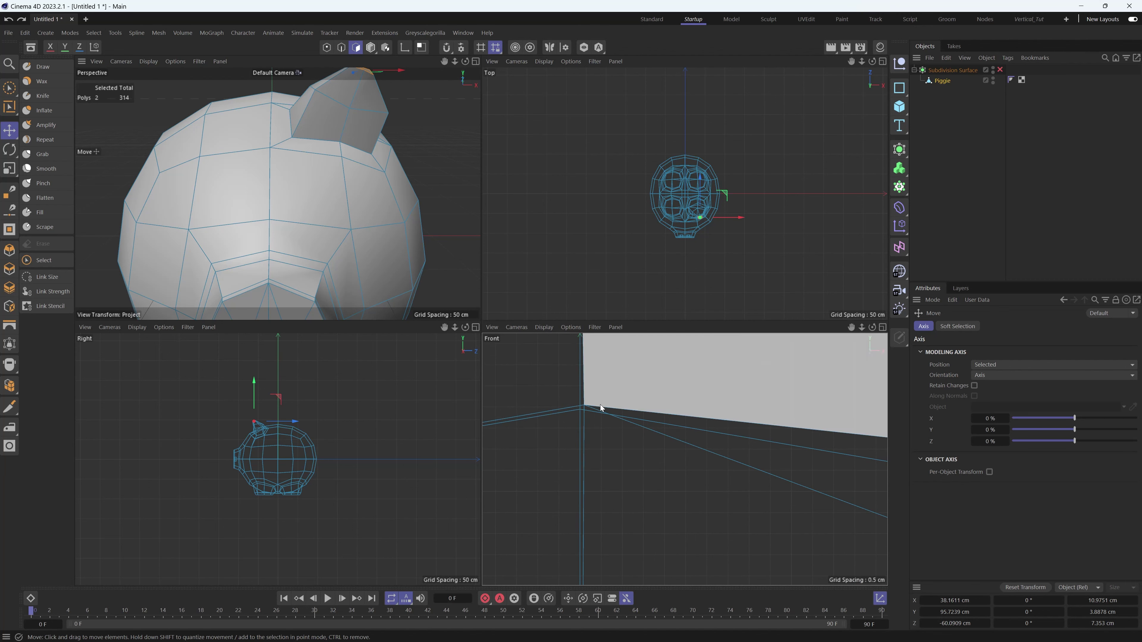
- In point mode, rectangle-select all points along the body's vertical centre line in the full-size Front view
{"action": "left_click", "coordinate": [324, 50]}
{"action": "scroll", "coordinate": [563, 401], "scroll_direction": "down", "scroll_amount": 5}
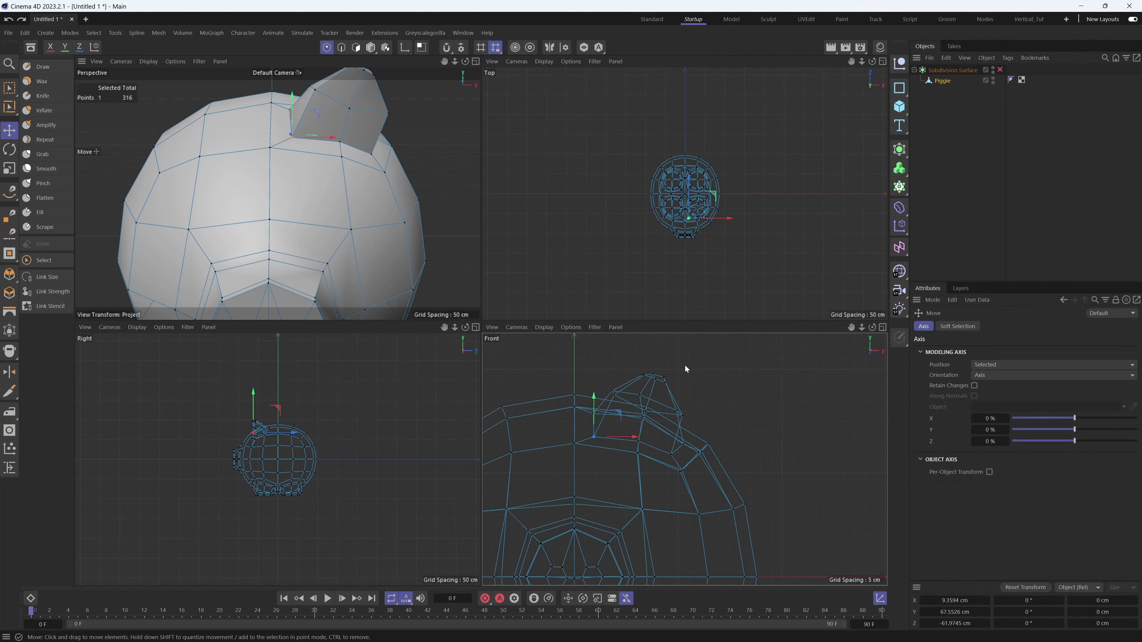
{"action": "left_click_drag", "start_coordinate": [872, 327], "coordinate": [878, 327]}
{"action": "key", "text": "ctrl+shift+z"}
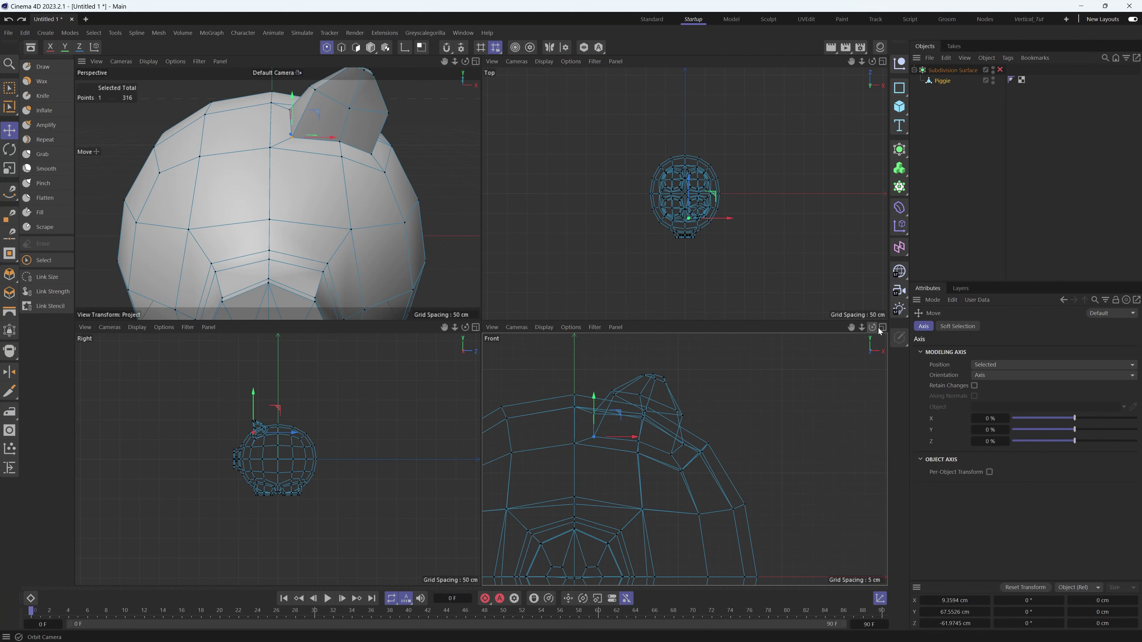
{"action": "left_click", "coordinate": [880, 329]}
{"action": "scroll", "coordinate": [378, 301], "scroll_direction": "down", "scroll_amount": 5}
{"action": "middle_click_drag", "start_coordinate": [366, 300], "coordinate": [497, 262], "text": "alt"}
{"action": "scroll", "coordinate": [496, 260], "scroll_direction": "up", "scroll_amount": 4}
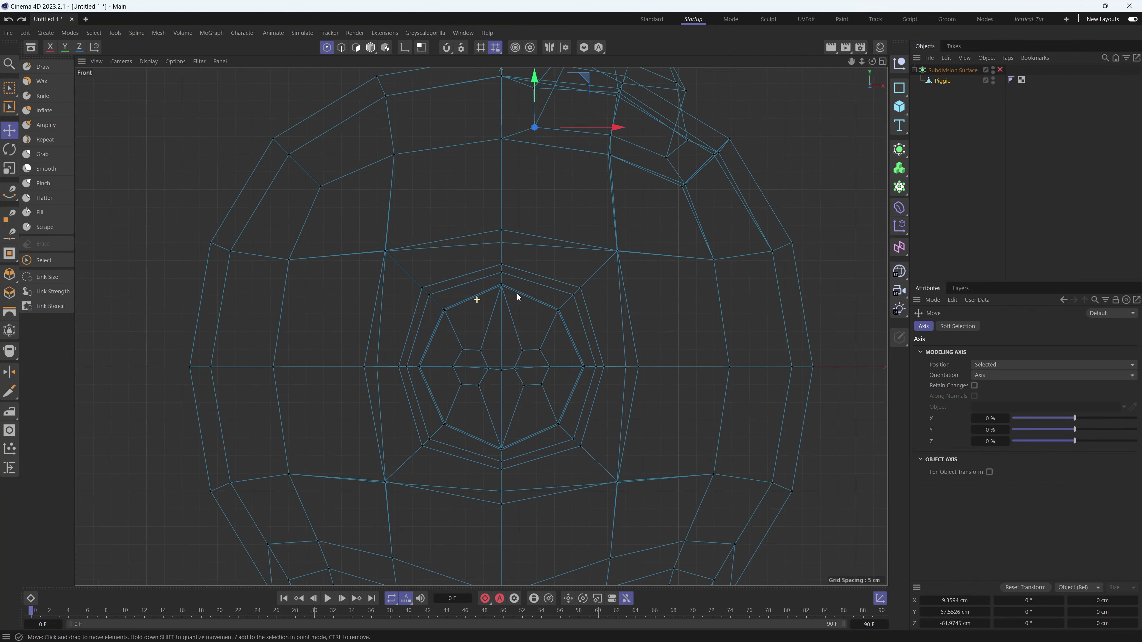
{"action": "scroll", "coordinate": [507, 299], "scroll_direction": "down", "scroll_amount": 2}
{"action": "scroll", "coordinate": [523, 301], "scroll_direction": "up", "scroll_amount": 1}
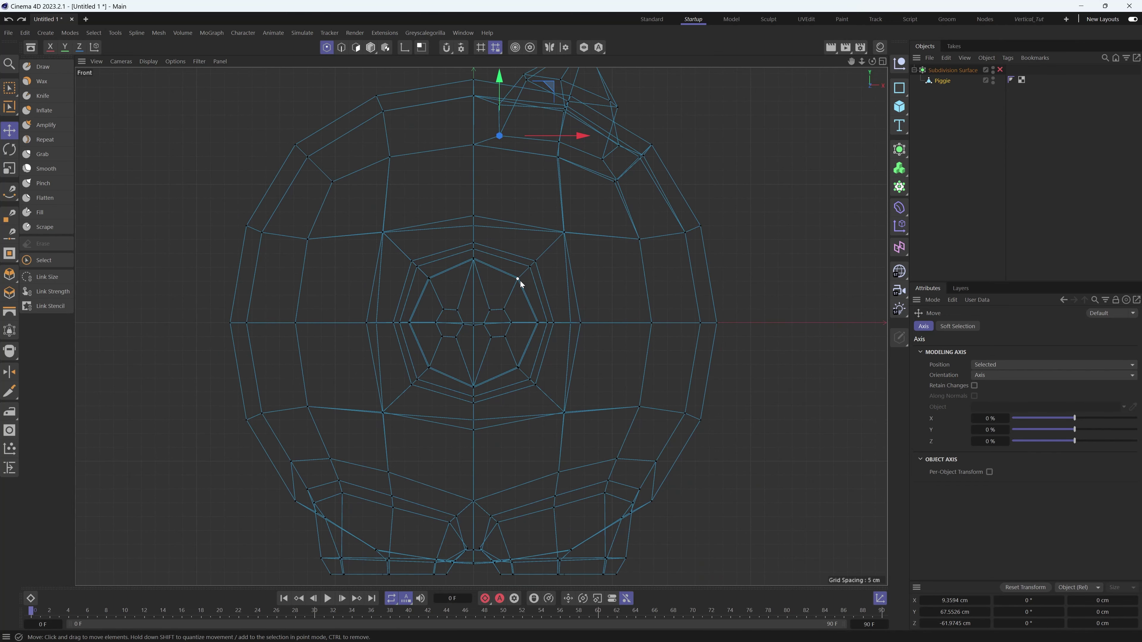
{"action": "scroll", "coordinate": [520, 281], "scroll_direction": "down", "scroll_amount": 1}
{"action": "key", "text": "0"}
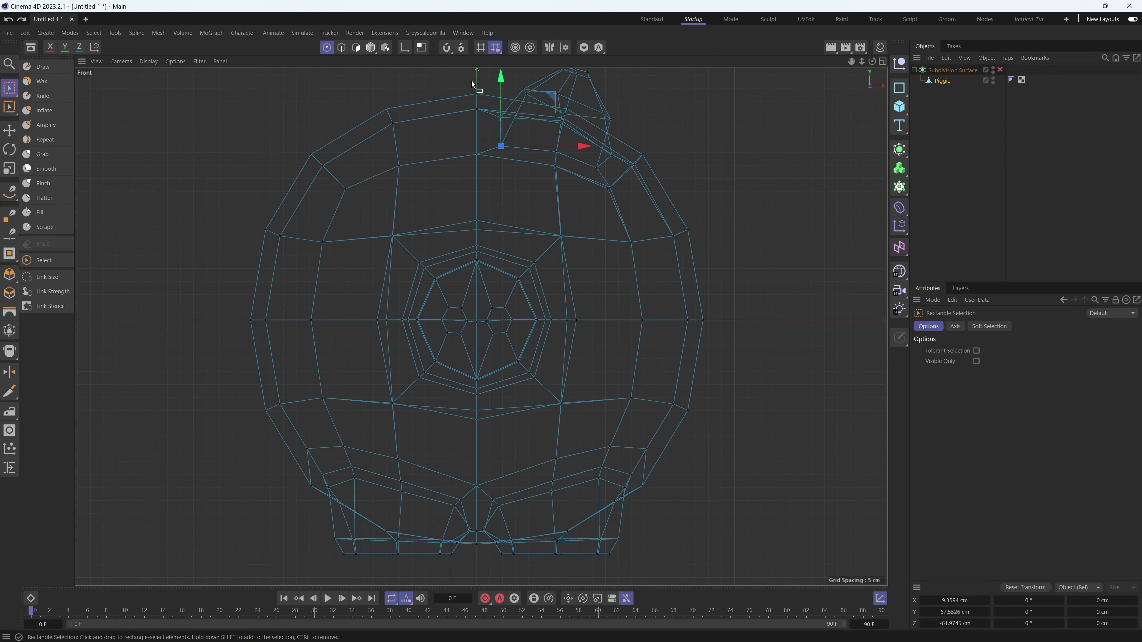
{"action": "left_click_drag", "start_coordinate": [481, 122], "coordinate": [475, 88]}
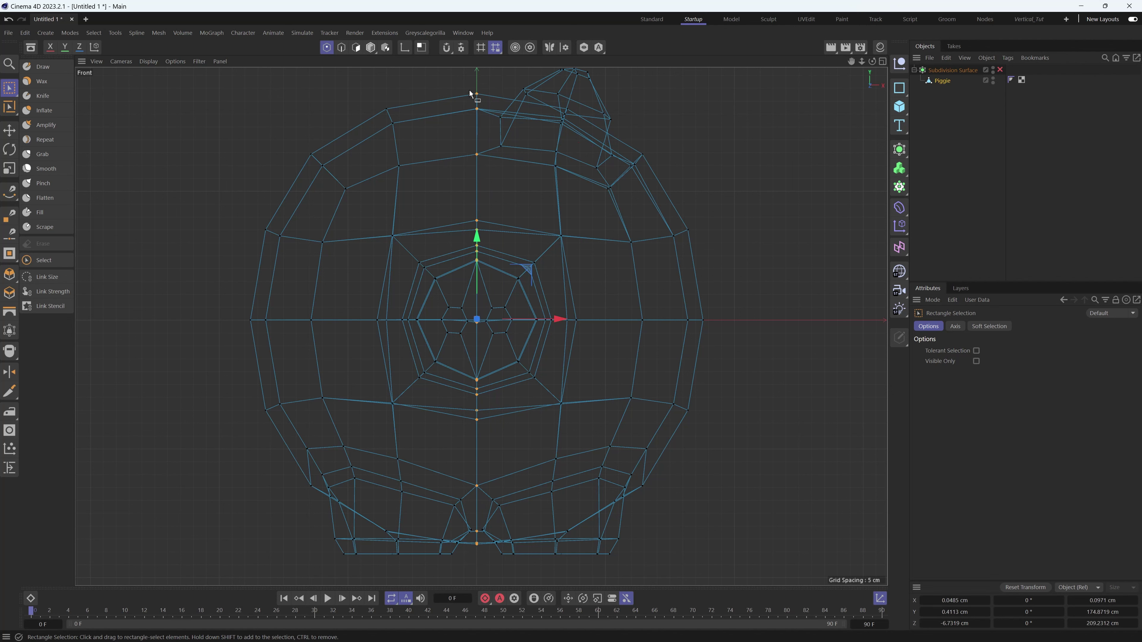
- Flatten the selected centre-line points along X, set their X position to 0 cm, and clear the selection
{"action": "key", "text": "t"}
{"action": "left_click_drag", "start_coordinate": [561, 319], "coordinate": [478, 324]}
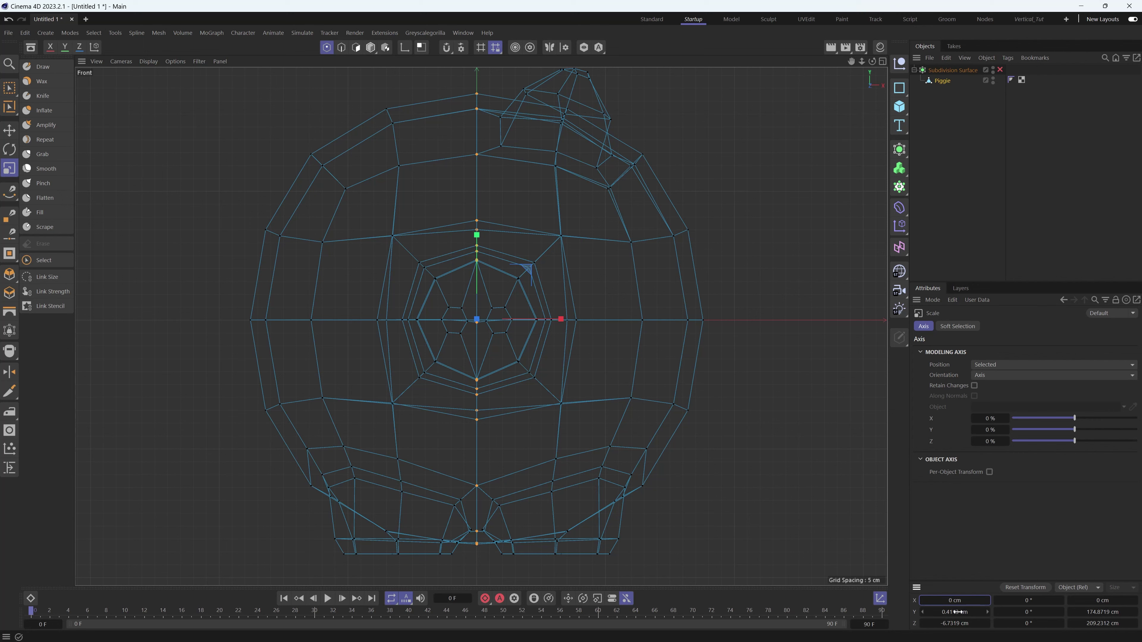
{"action": "left_click", "coordinate": [655, 218]}
- Symmetrize the whole pig mesh from +X to -X in local space, with no points selected and Weld Seam enabled
{"action": "left_click", "coordinate": [883, 61]}
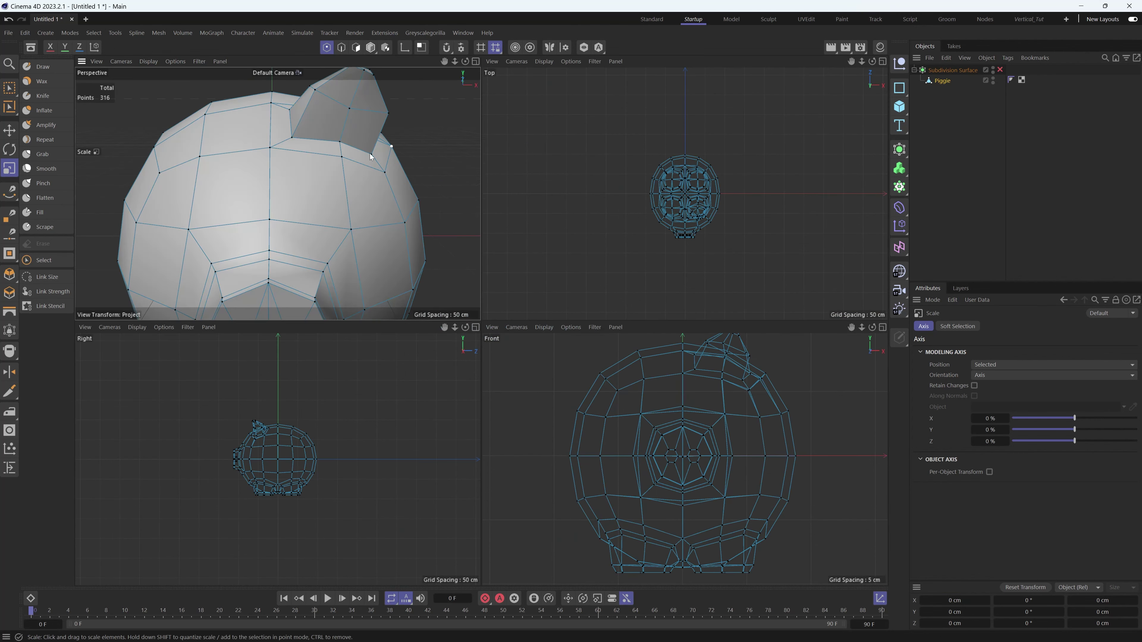
{"action": "left_click_drag", "start_coordinate": [369, 153], "coordinate": [275, 135], "text": "alt"}
{"action": "left_click", "coordinate": [343, 140]}
{"action": "left_click", "coordinate": [369, 111]}
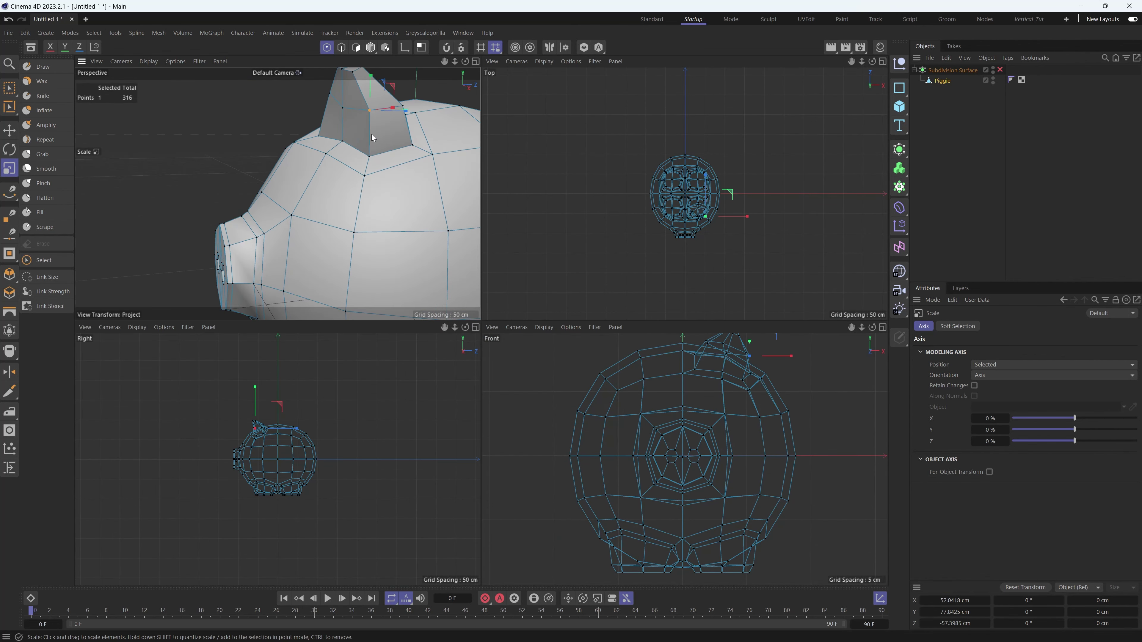
{"action": "key", "text": "e"}
{"action": "scroll", "coordinate": [348, 129], "scroll_direction": "down", "scroll_amount": 3}
{"action": "middle_click_drag", "start_coordinate": [346, 131], "coordinate": [322, 133], "text": "alt"}
{"action": "left_click", "coordinate": [222, 174]}
{"action": "left_click_drag", "start_coordinate": [283, 179], "coordinate": [308, 182], "text": "alt"}
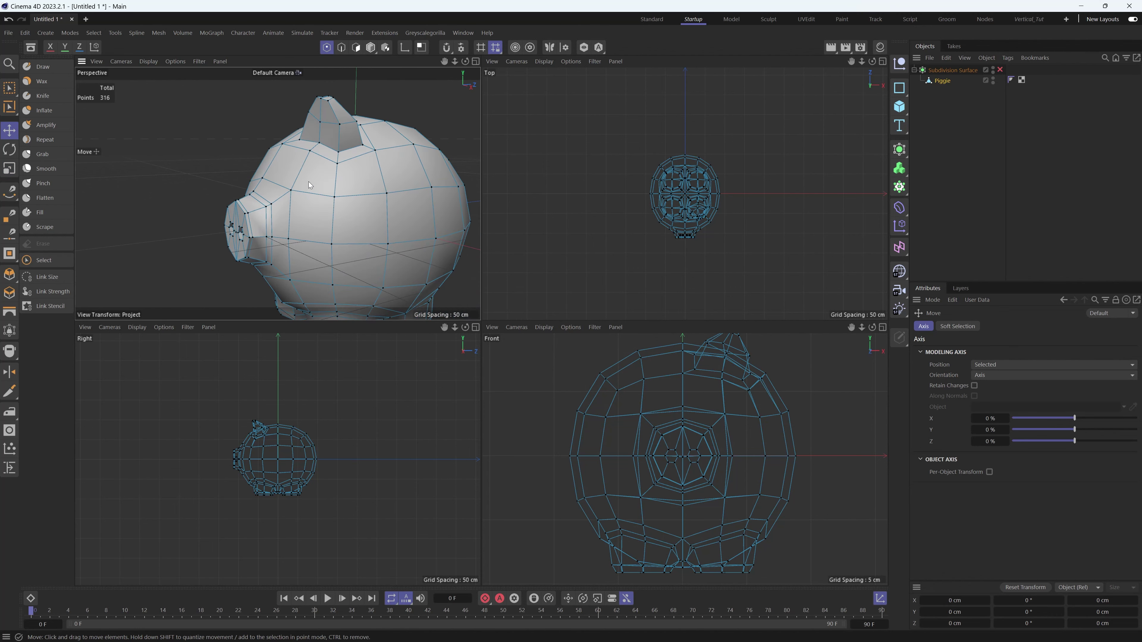
{"action": "right_click", "coordinate": [310, 185]}
{"action": "left_click", "coordinate": [469, 428]}
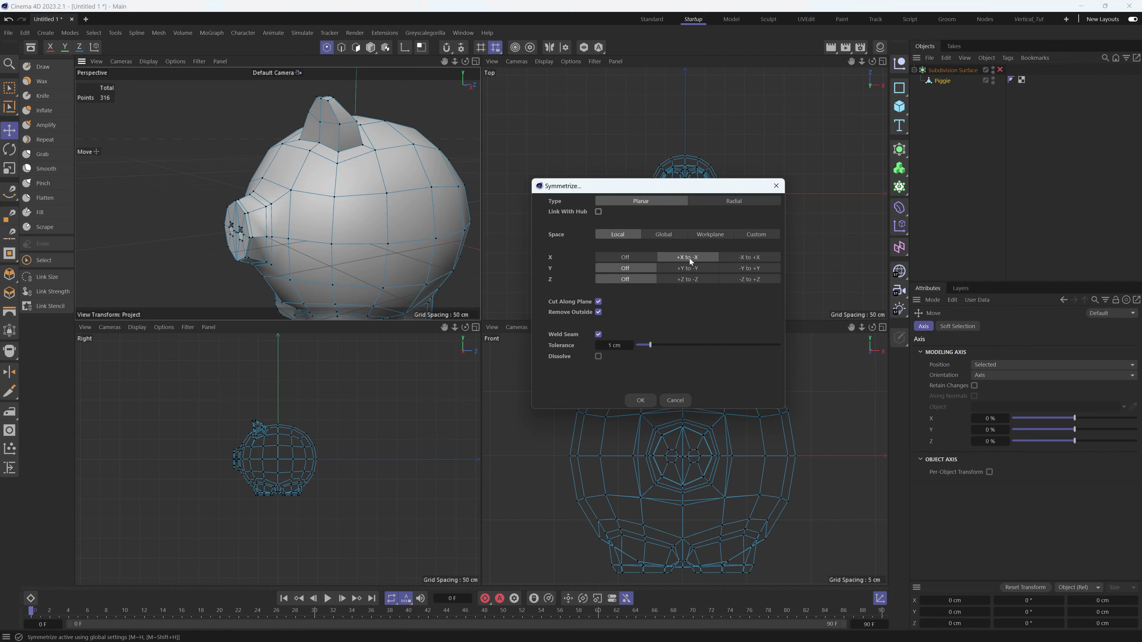
{"action": "left_click", "coordinate": [640, 400]}
- Delete the stray centre point between the two ears in the full-size Perspective view
{"action": "left_click_drag", "start_coordinate": [324, 252], "coordinate": [403, 257], "text": "alt"}
{"action": "left_click", "coordinate": [475, 61]}
{"action": "scroll", "coordinate": [416, 239], "scroll_direction": "up", "scroll_amount": 2}
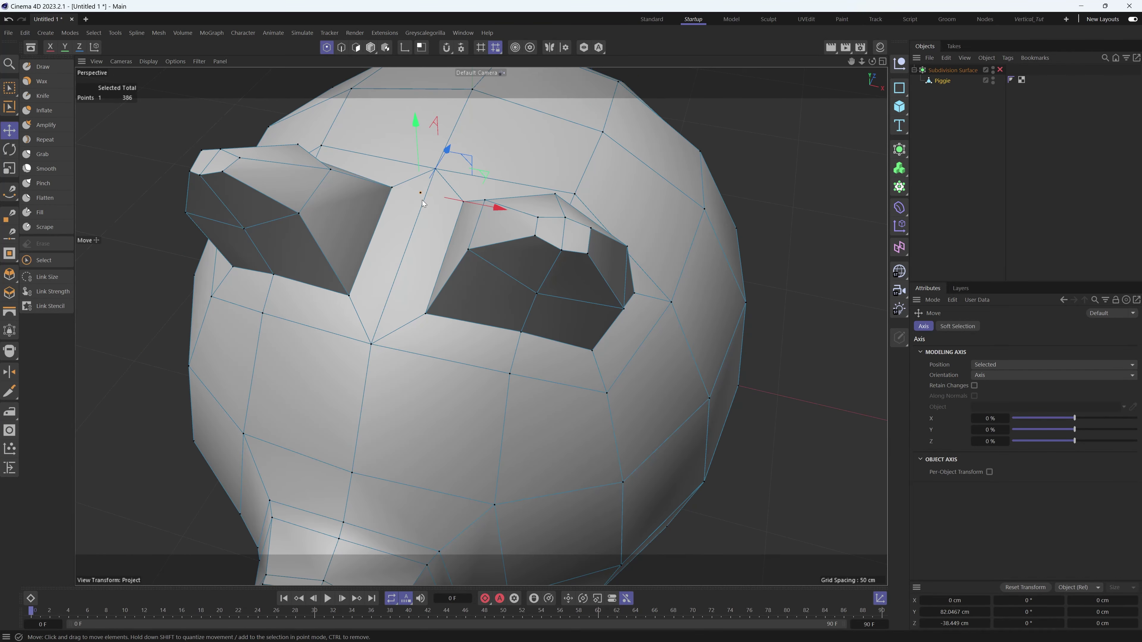
{"action": "key", "text": "Delete"}
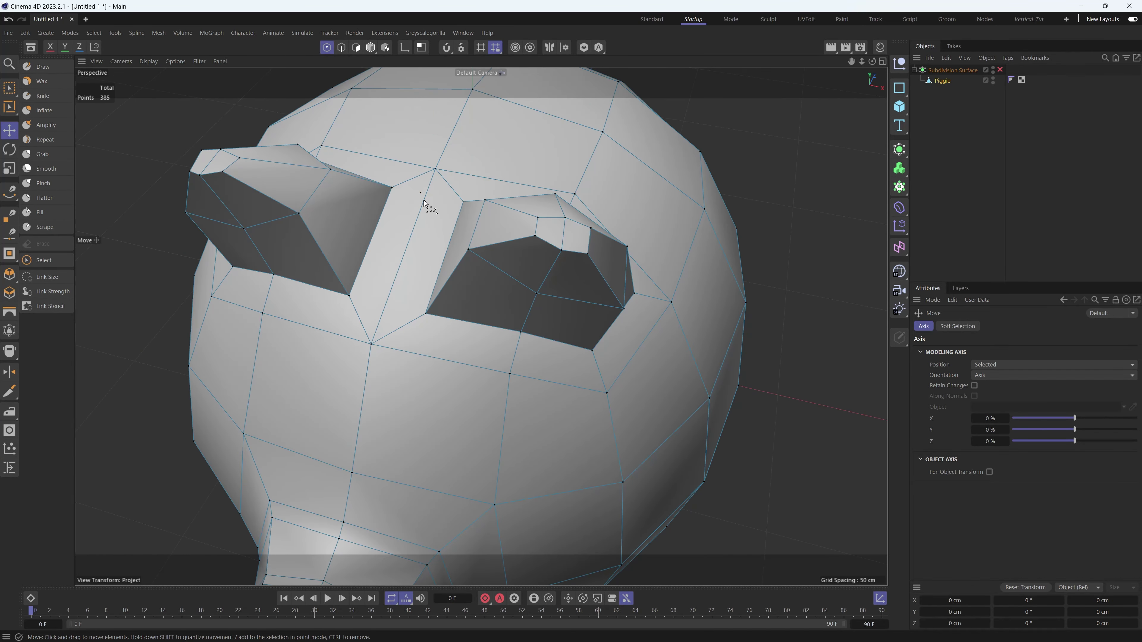
- Select all points of the mesh and run Optimize to remove duplicate and loose points
{"action": "key", "text": "ctrl+a"}
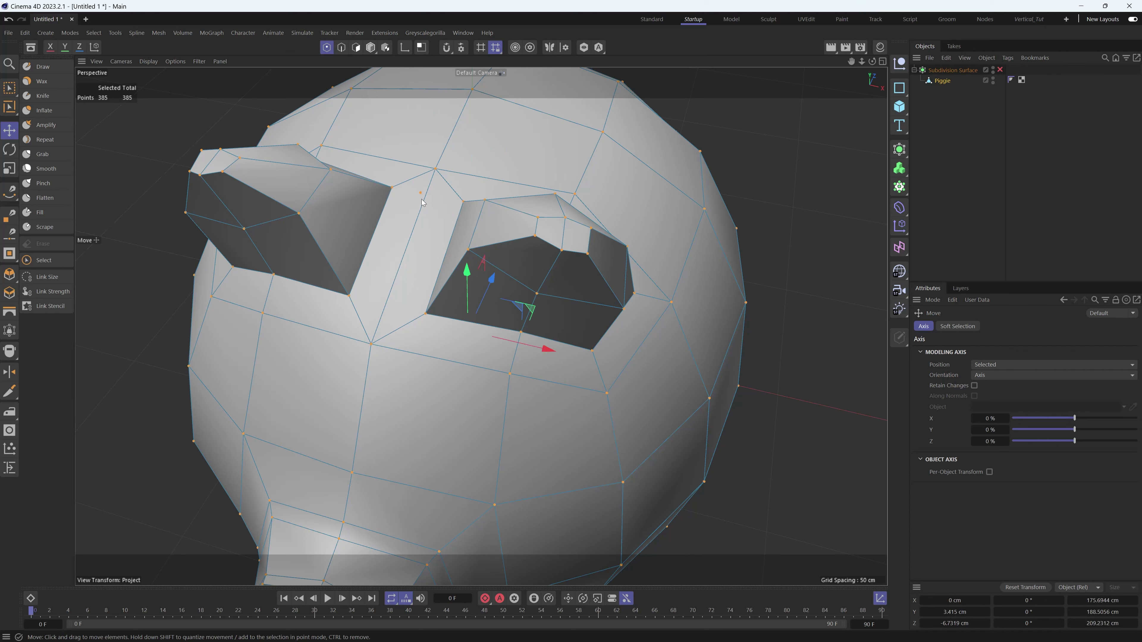
{"action": "right_click", "coordinate": [422, 208]}
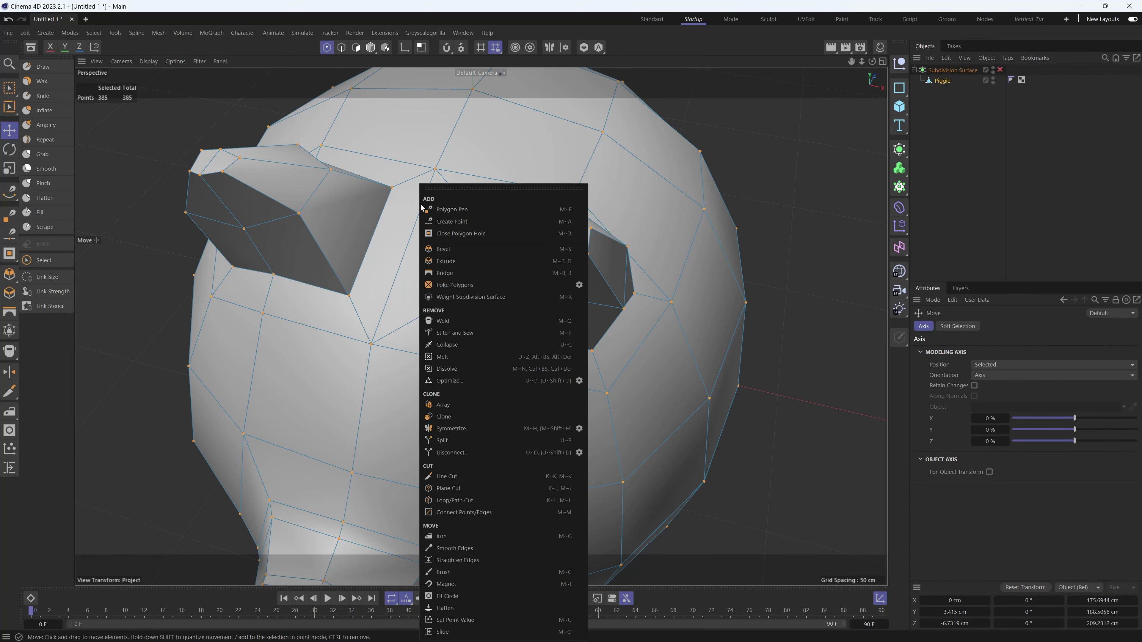
{"action": "left_click", "coordinate": [560, 380]}
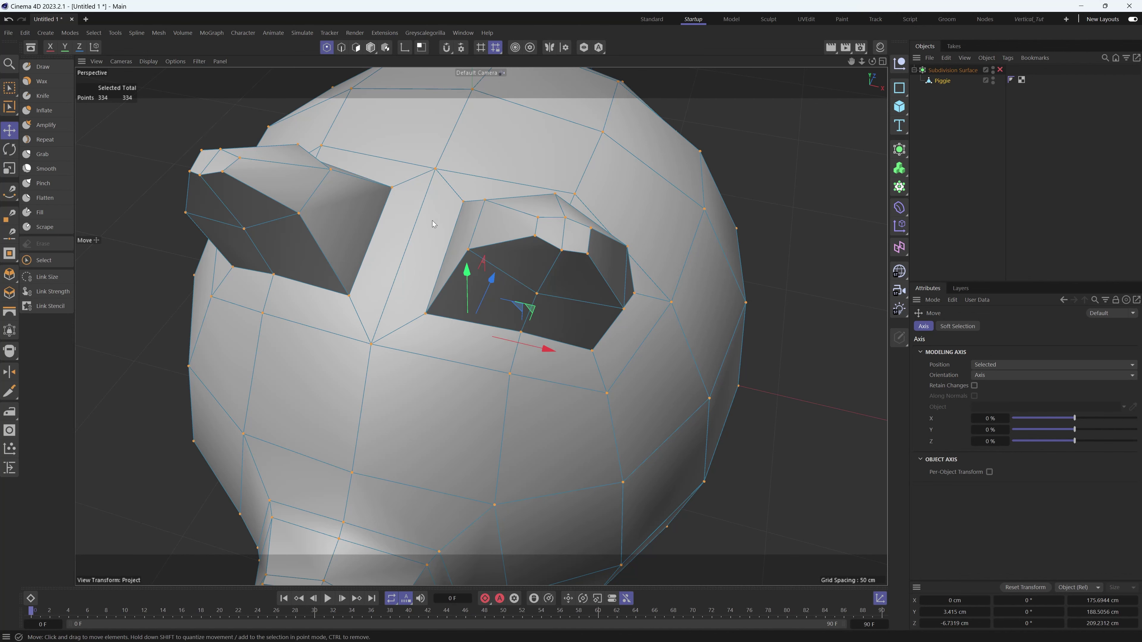
- Check individual points on the ears and along the head's centre line for clean welding
{"action": "left_click", "coordinate": [393, 188]}
{"action": "left_click", "coordinate": [468, 250]}
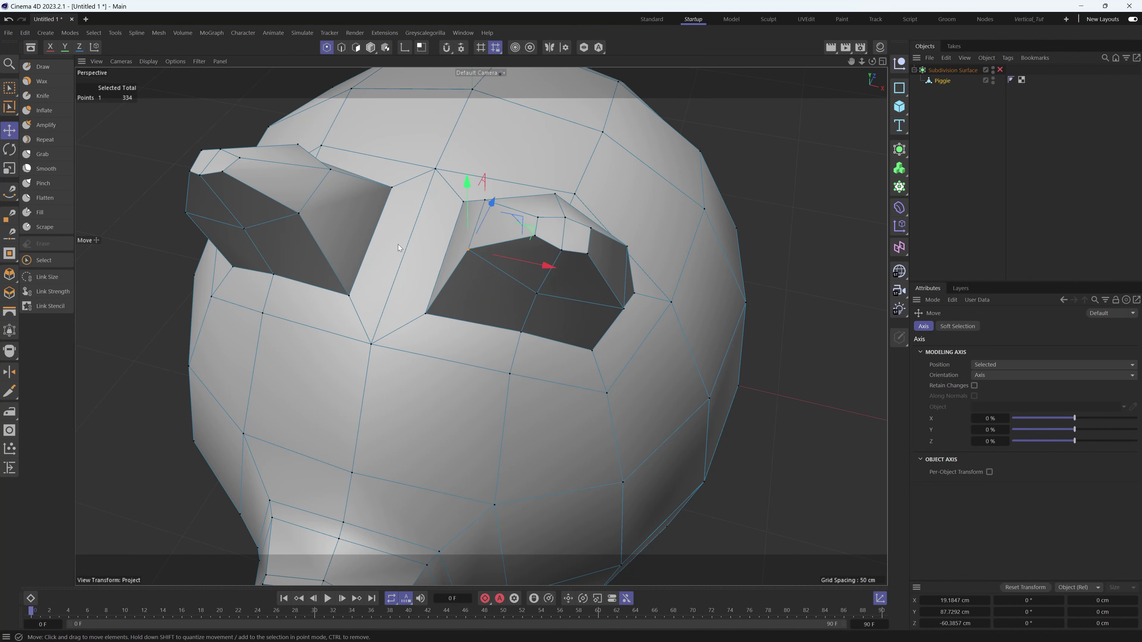
{"action": "mouse_move", "coordinate": [335, 172]}
{"action": "left_mouse_down", "text": "alt"}
{"action": "mouse_move", "coordinate": [202, 169]}
{"action": "mouse_move", "coordinate": [358, 189]}
{"action": "mouse_move", "coordinate": [360, 152]}
{"action": "mouse_move", "coordinate": [314, 180]}
{"action": "left_mouse_up", "text": "alt"}
{"action": "left_click", "coordinate": [408, 148]}
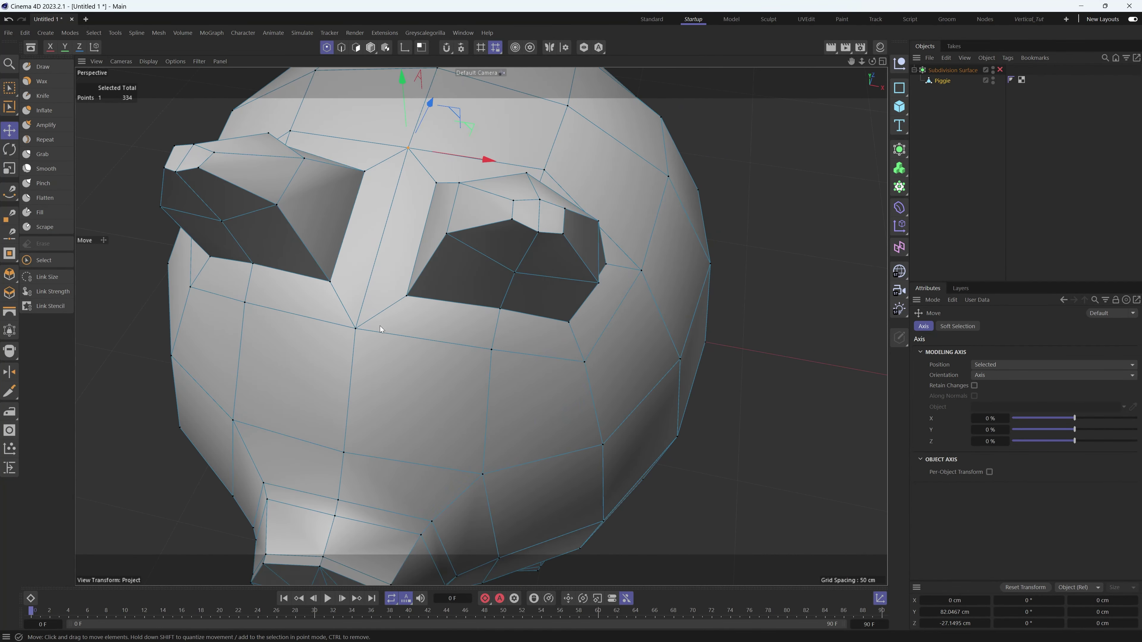
{"action": "left_click", "coordinate": [356, 329]}
{"action": "left_click_drag", "start_coordinate": [361, 341], "coordinate": [558, 181], "text": "alt"}
- Select the body point in front of the +X ear's base and activate the Slide tool
{"action": "left_click", "coordinate": [479, 334]}
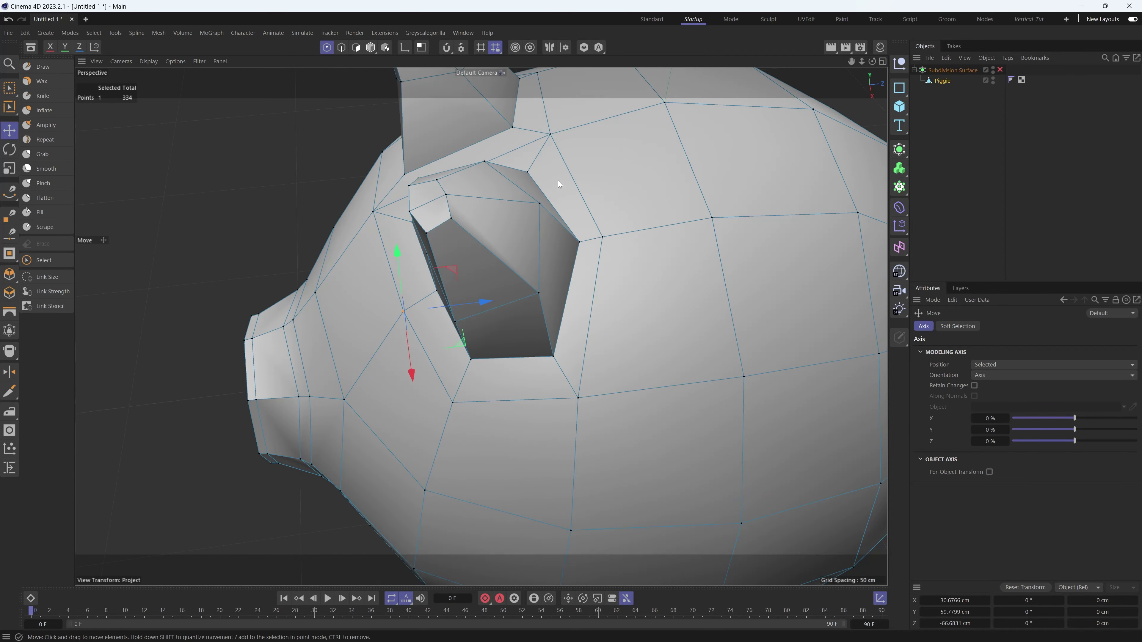
{"action": "right_click_drag", "start_coordinate": [558, 181], "coordinate": [536, 151], "text": "alt"}
{"action": "key", "text": "m"}
{"action": "key", "text": "o"}
{"action": "left_click_drag", "start_coordinate": [299, 308], "coordinate": [418, 266], "text": "alt"}
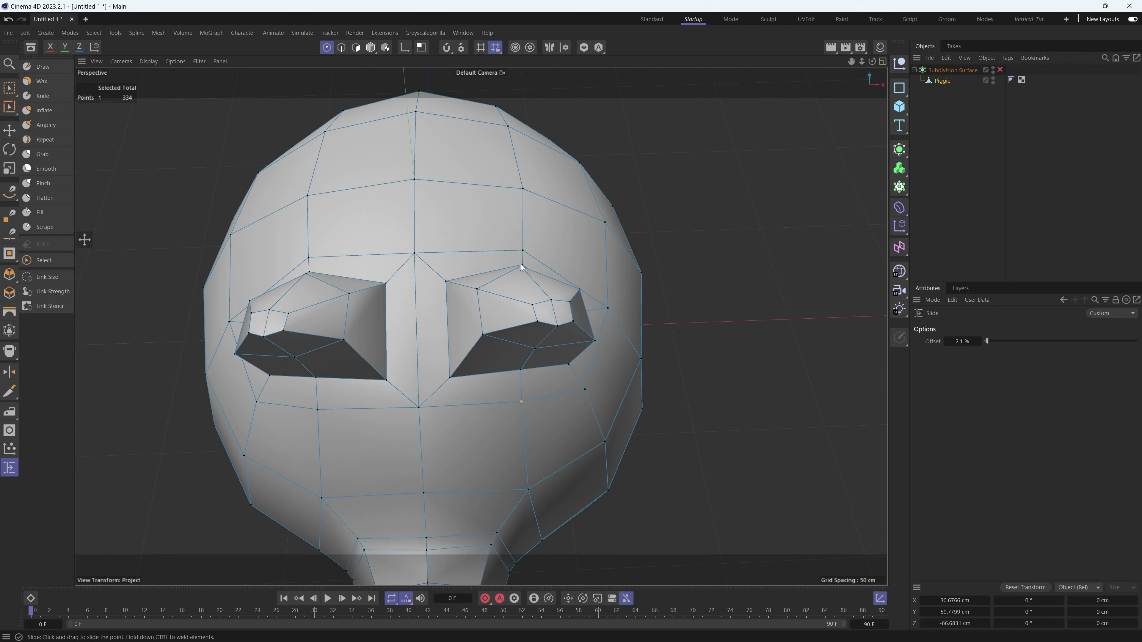
- Enable modelling symmetry and open the Symmetry Hub, try the Y plane, and leave only X active
{"action": "left_click", "coordinate": [552, 49]}
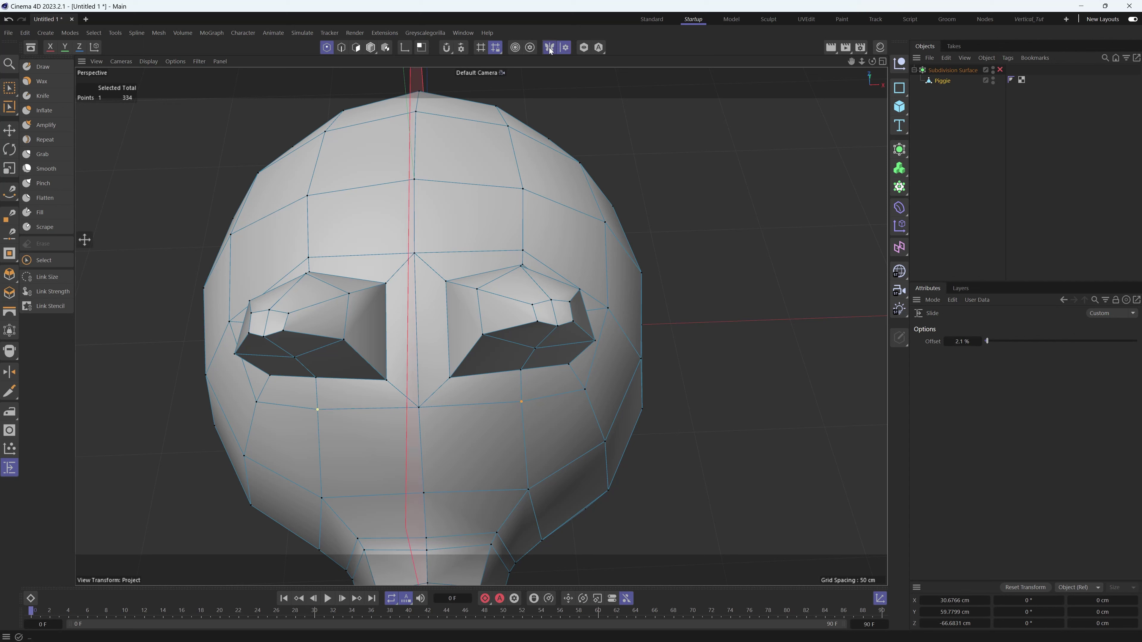
{"action": "left_click", "coordinate": [565, 48]}
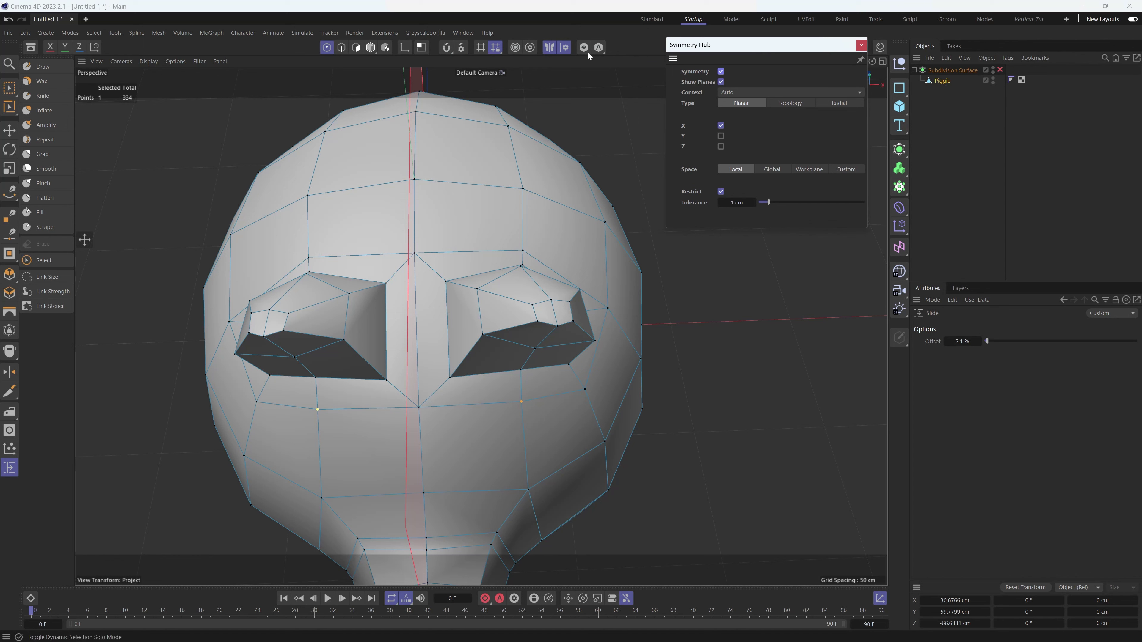
{"action": "left_click", "coordinate": [567, 48]}
{"action": "left_click_drag", "start_coordinate": [553, 52], "coordinate": [748, 78]}
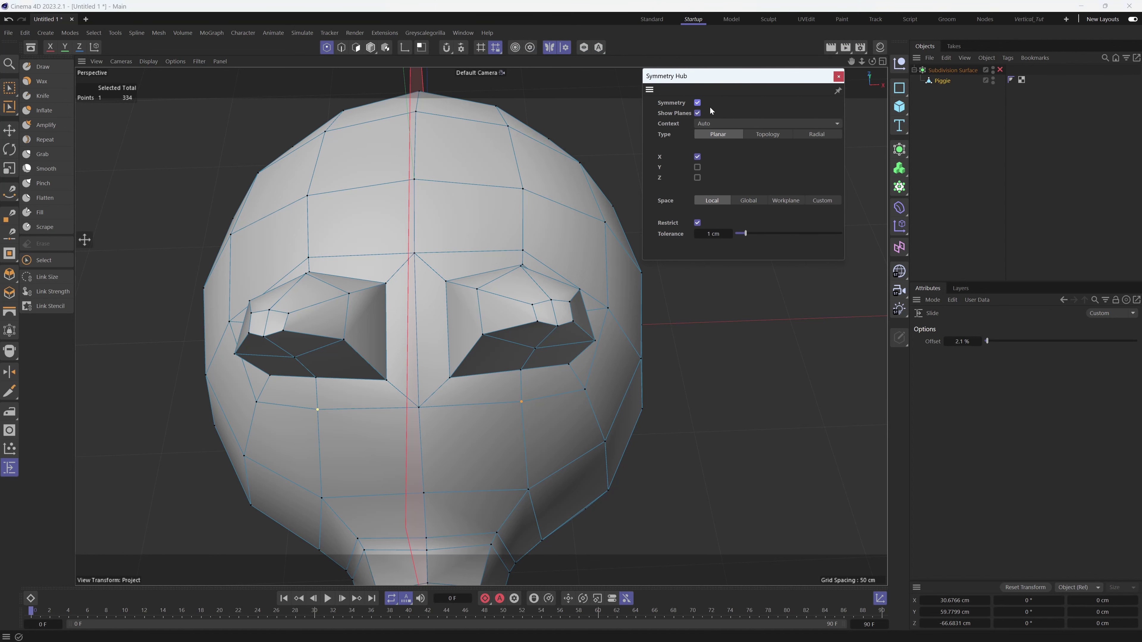
{"action": "left_click", "coordinate": [697, 167]}
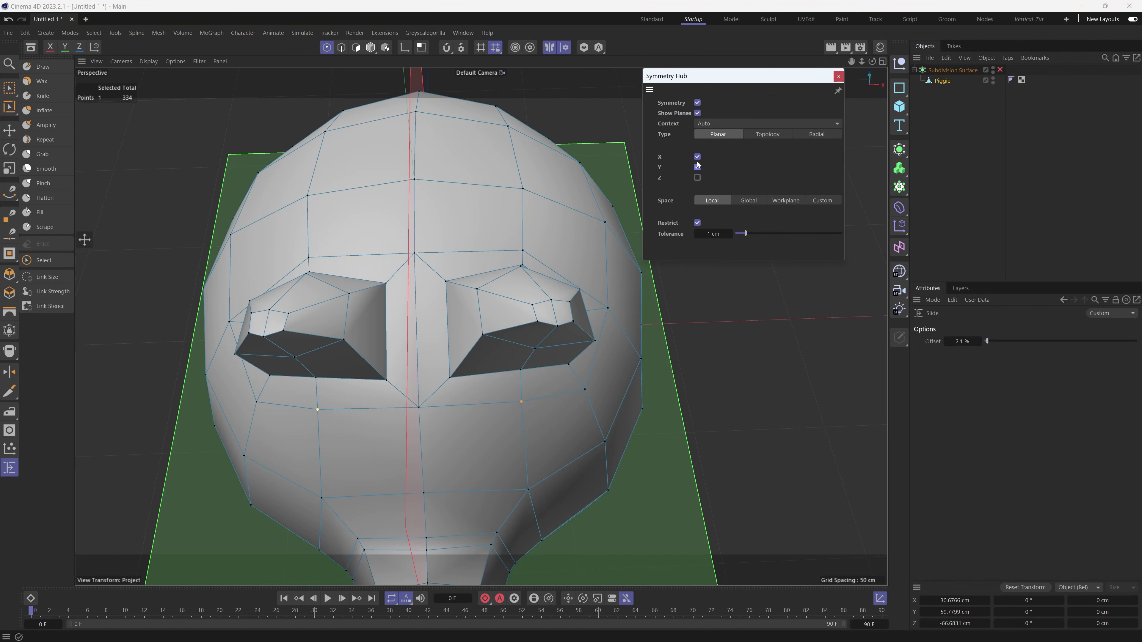
{"action": "left_click", "coordinate": [697, 167]}
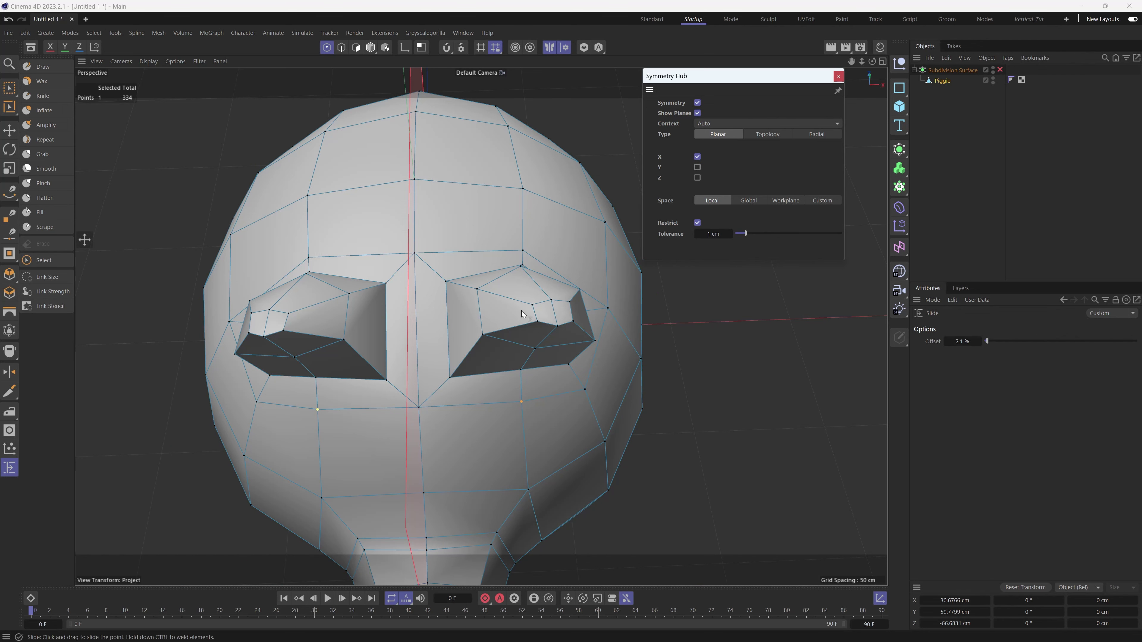
- Slide the selected point in front of the ear's base farther from the ear with symmetry on, and turn on the Subdivision Surface
{"action": "left_click_drag", "start_coordinate": [524, 404], "coordinate": [523, 413]}
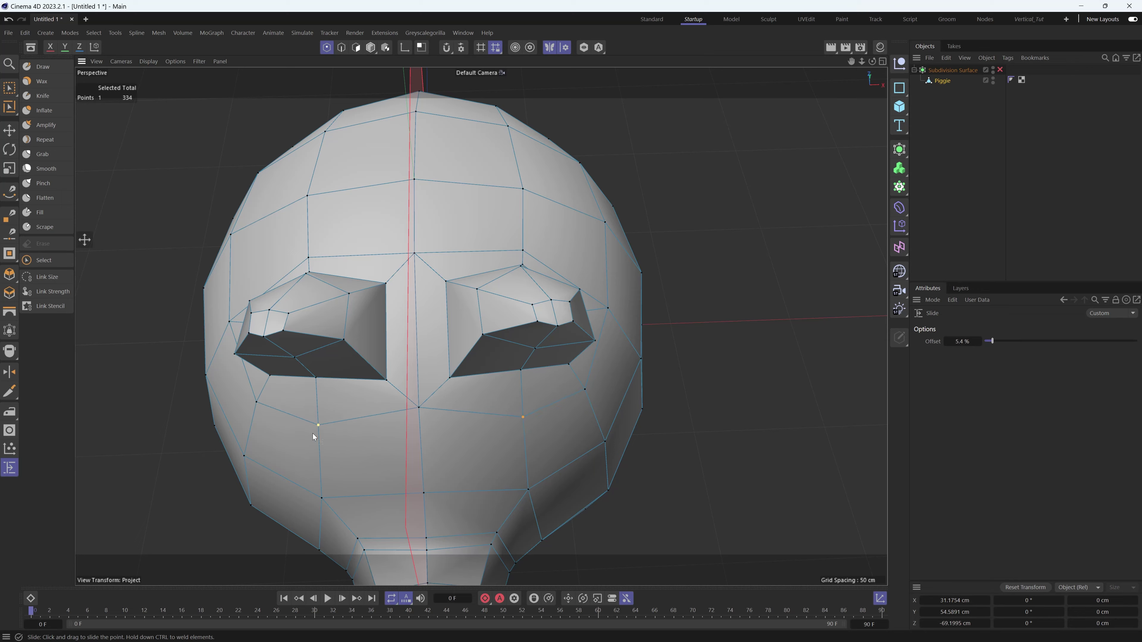
{"action": "left_click_drag", "start_coordinate": [312, 434], "coordinate": [340, 384], "text": "alt"}
{"action": "left_click_drag", "start_coordinate": [456, 294], "coordinate": [405, 263], "text": "alt"}
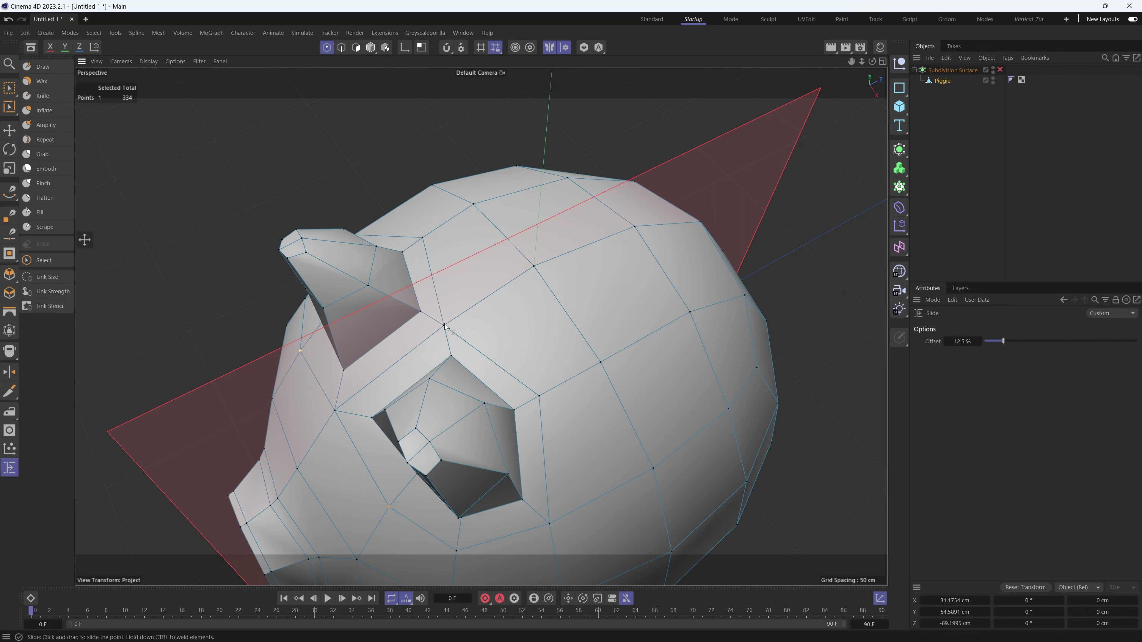
{"action": "left_click_drag", "start_coordinate": [450, 320], "coordinate": [497, 374], "text": "alt"}
{"action": "key", "text": "e"}
{"action": "key", "text": "q"}
- In polygon mode with nothing selected, pull the outer bases of both ears outward using the Grab brush at a size of about 48
{"action": "middle_click_drag", "start_coordinate": [439, 369], "coordinate": [512, 263], "text": "alt"}
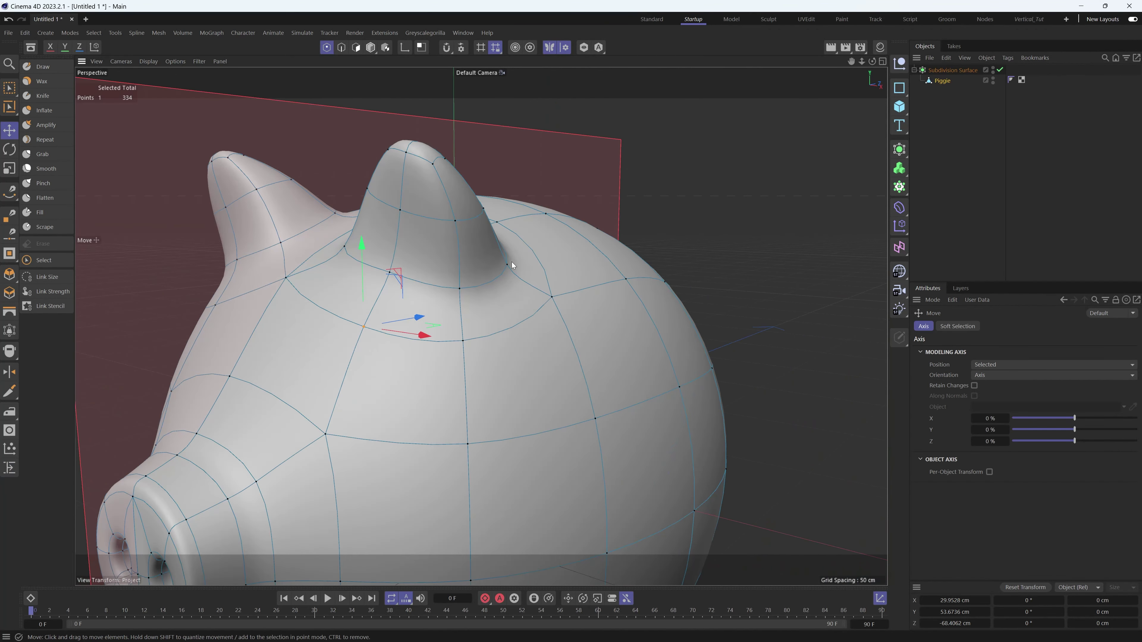
{"action": "right_click_drag", "start_coordinate": [512, 262], "coordinate": [493, 306], "text": "alt"}
{"action": "left_click_drag", "start_coordinate": [493, 310], "coordinate": [538, 282], "text": "alt"}
{"action": "scroll", "coordinate": [538, 282], "scroll_direction": "up", "scroll_amount": 5}
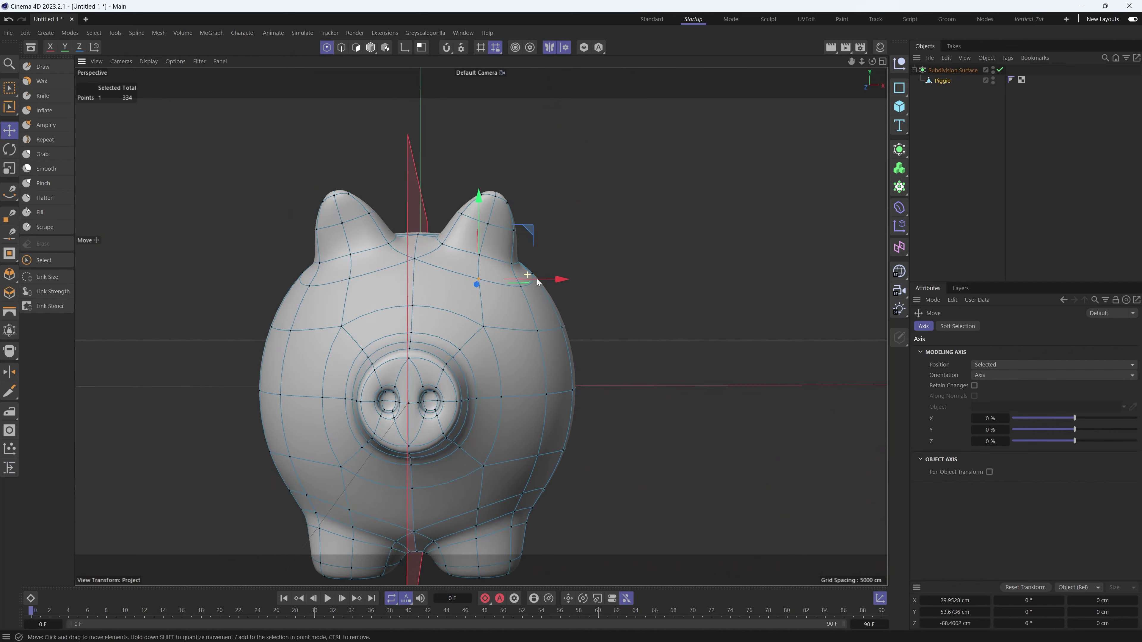
{"action": "scroll", "coordinate": [520, 324], "scroll_direction": "up", "scroll_amount": 2}
{"action": "left_click", "coordinate": [356, 48]}
{"action": "left_click", "coordinate": [581, 197]}
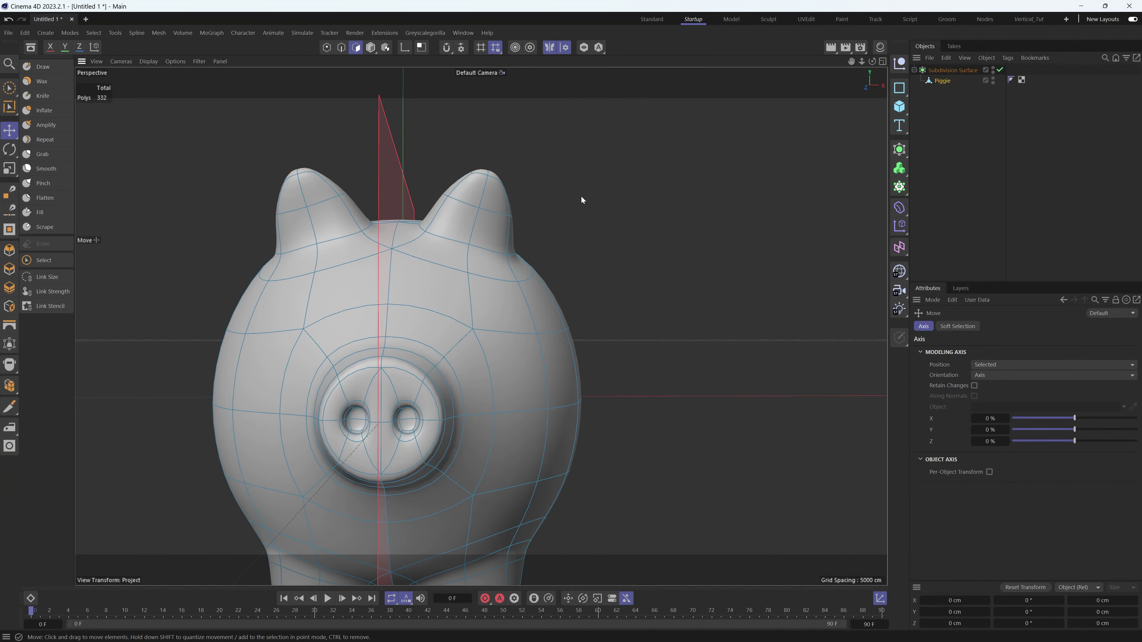
{"action": "middle_click_drag", "start_coordinate": [522, 208], "coordinate": [555, 197], "text": "alt"}
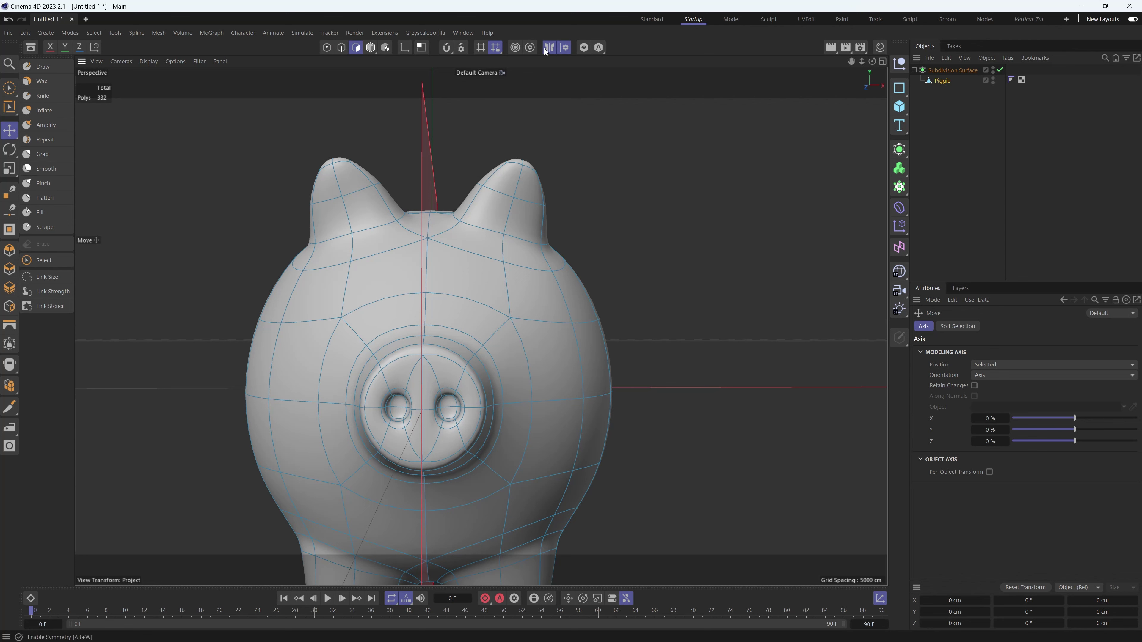
{"action": "left_click", "coordinate": [42, 154]}
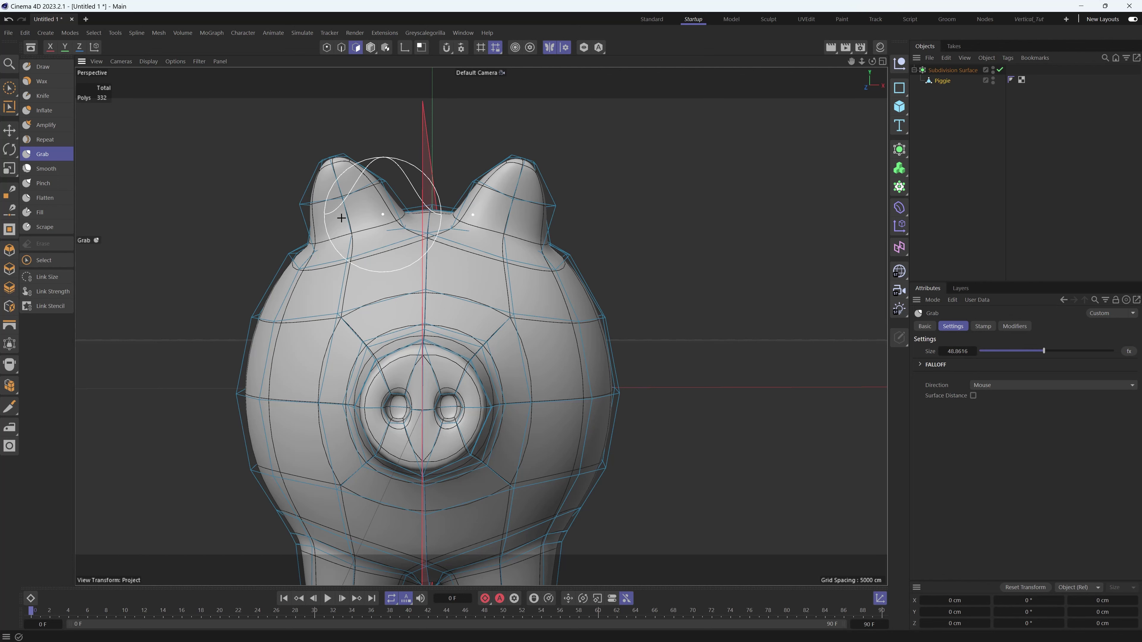
{"action": "left_click_drag", "start_coordinate": [544, 246], "coordinate": [574, 250]}
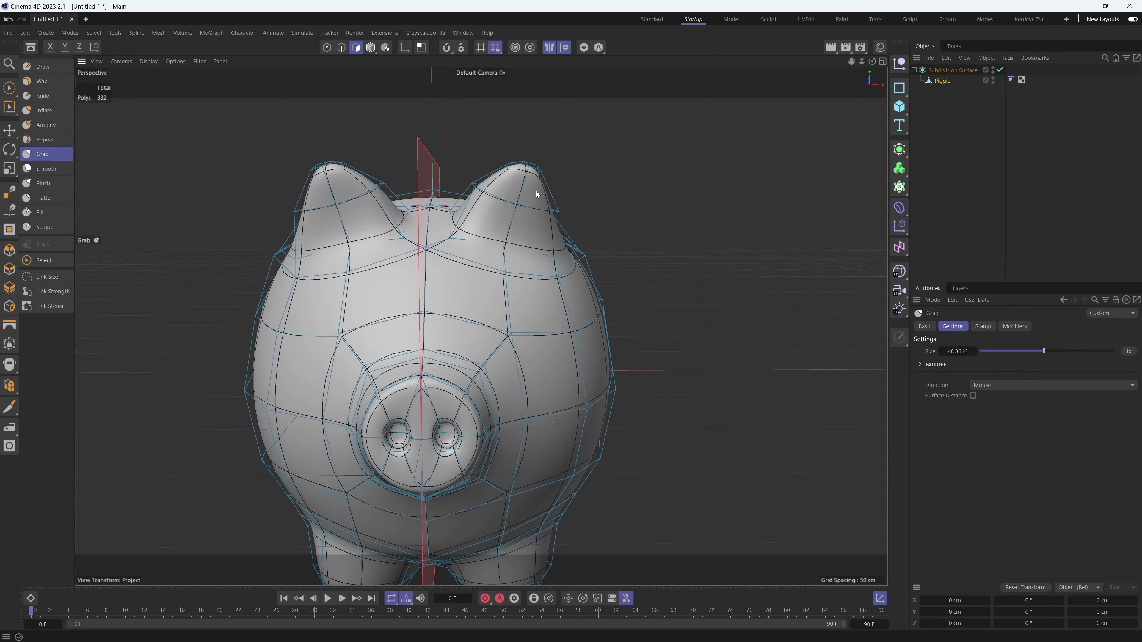
- Enlarge the Grab brush and widen the outer sides of both ears where they meet the head
{"action": "middle_click_drag", "start_coordinate": [518, 181], "coordinate": [542, 181]}
{"action": "left_click_drag", "start_coordinate": [540, 190], "coordinate": [537, 178], "text": "alt"}
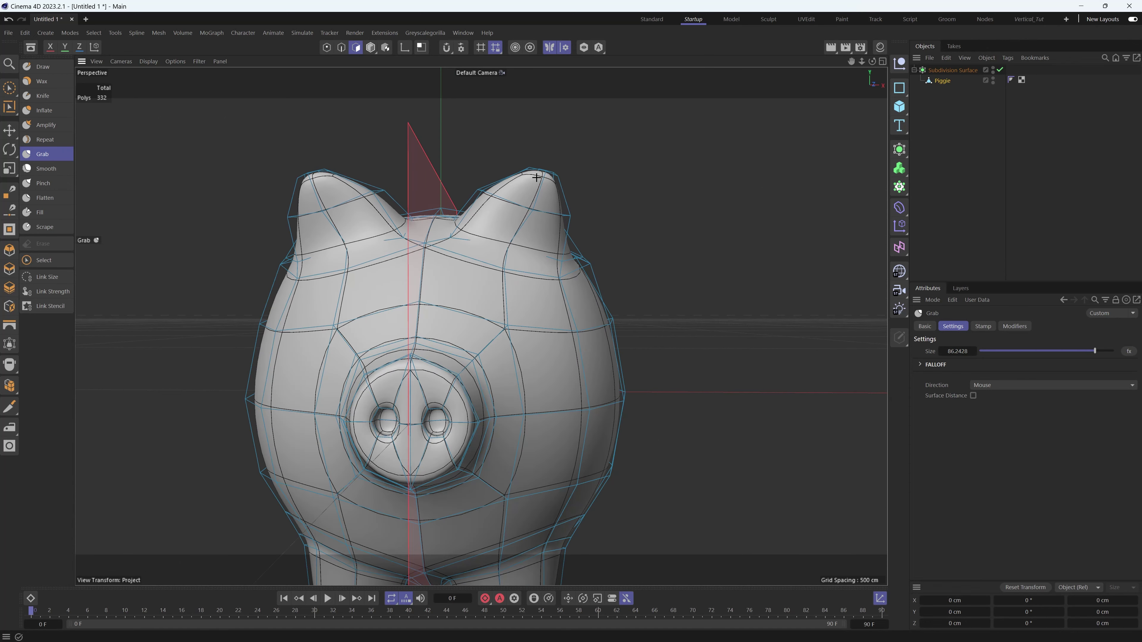
{"action": "left_click_drag", "start_coordinate": [569, 244], "coordinate": [576, 241]}
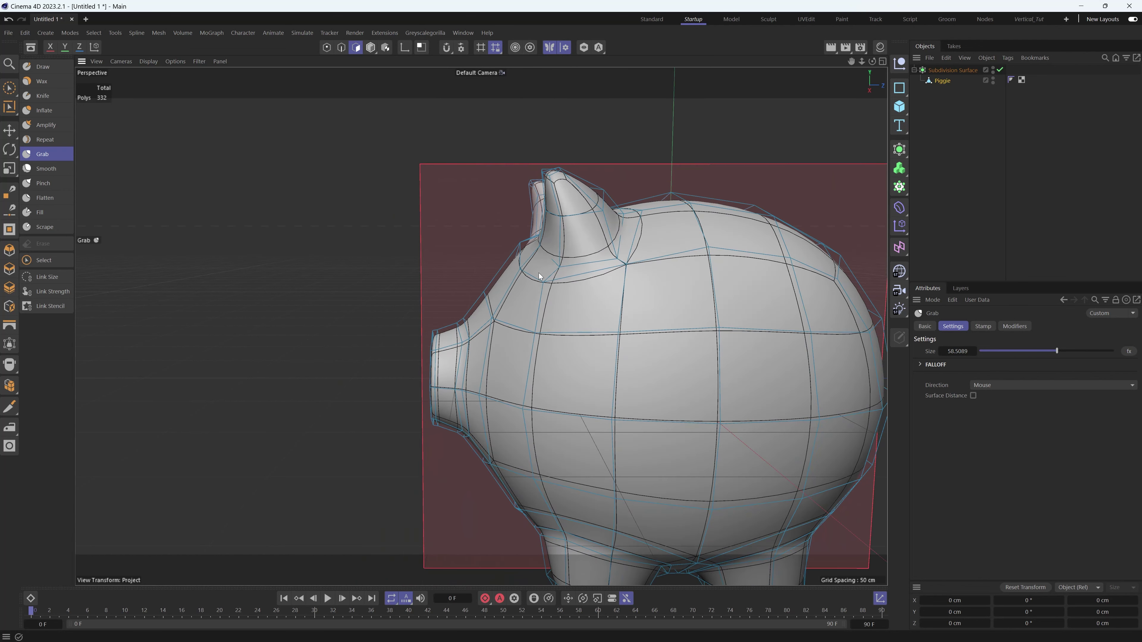
- Reshape the ears' profile from the side, adjusting the front base and raising the tips with the Grab brush at about 58.5
{"action": "left_click_drag", "start_coordinate": [554, 282], "coordinate": [548, 275]}
{"action": "left_click_drag", "start_coordinate": [617, 256], "coordinate": [614, 253], "text": "alt"}
{"action": "left_click_drag", "start_coordinate": [550, 174], "coordinate": [559, 165]}
{"action": "left_click_drag", "start_coordinate": [559, 219], "coordinate": [720, 240], "text": "alt"}
{"action": "left_click_drag", "start_coordinate": [584, 258], "coordinate": [592, 257]}
{"action": "mouse_move", "coordinate": [575, 258]}
{"action": "left_mouse_down", "text": "alt"}
{"action": "mouse_move", "coordinate": [556, 273]}
{"action": "mouse_move", "coordinate": [583, 278]}
{"action": "left_mouse_up", "text": "alt"}
{"action": "left_click_drag", "start_coordinate": [551, 221], "coordinate": [564, 198], "text": "alt"}
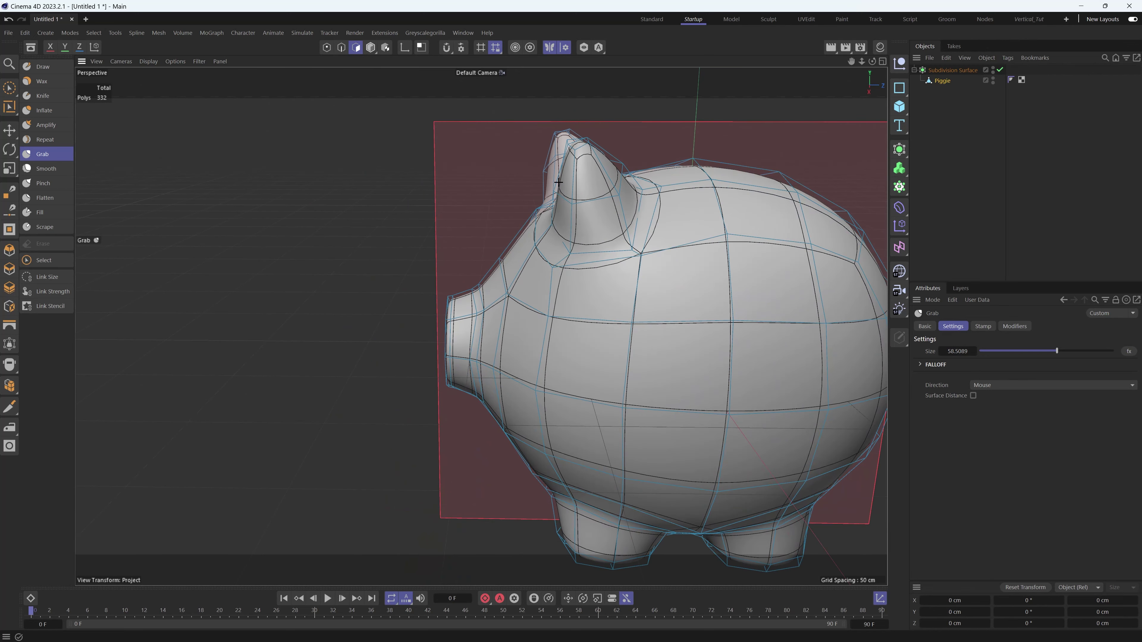
{"action": "left_click_drag", "start_coordinate": [614, 170], "coordinate": [621, 173], "text": "alt"}
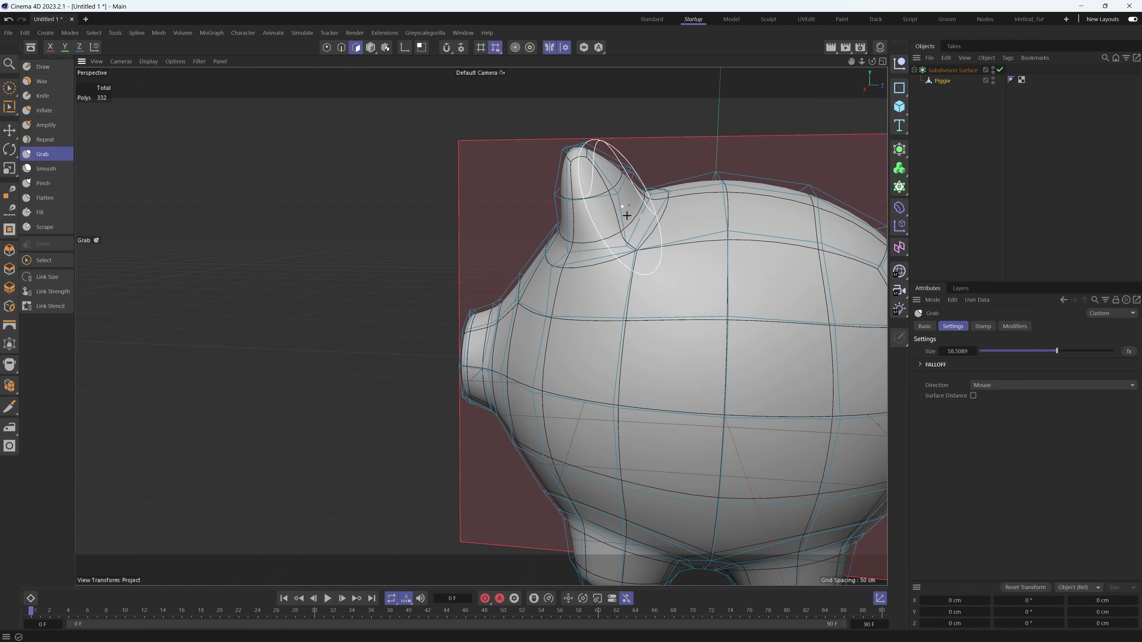
- Broaden the ears toward the rear with the Grab brush, look at the Smooth brush settings and return to Grab
{"action": "left_click_drag", "start_coordinate": [627, 215], "coordinate": [670, 295], "text": "alt"}
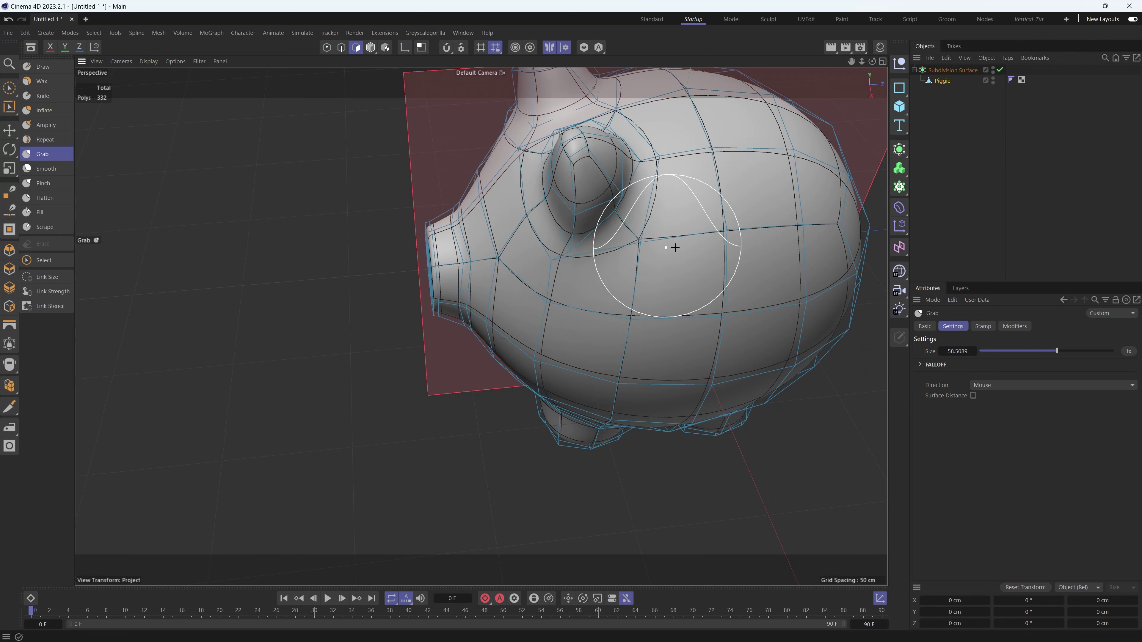
{"action": "left_click_drag", "start_coordinate": [674, 248], "coordinate": [657, 255]}
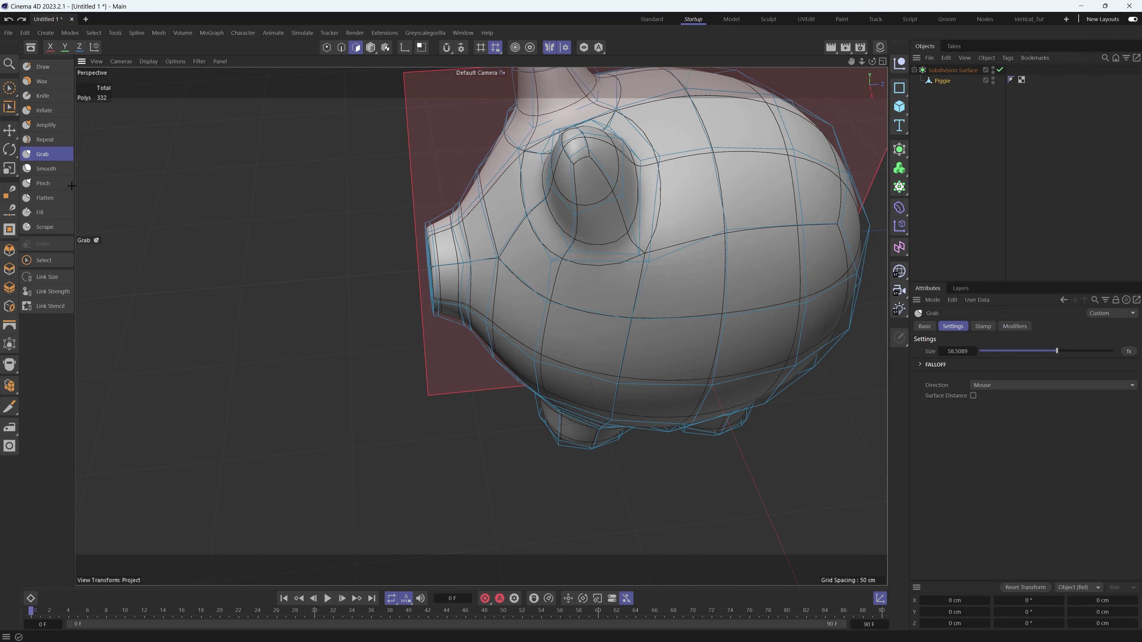
{"action": "left_click", "coordinate": [25, 173]}
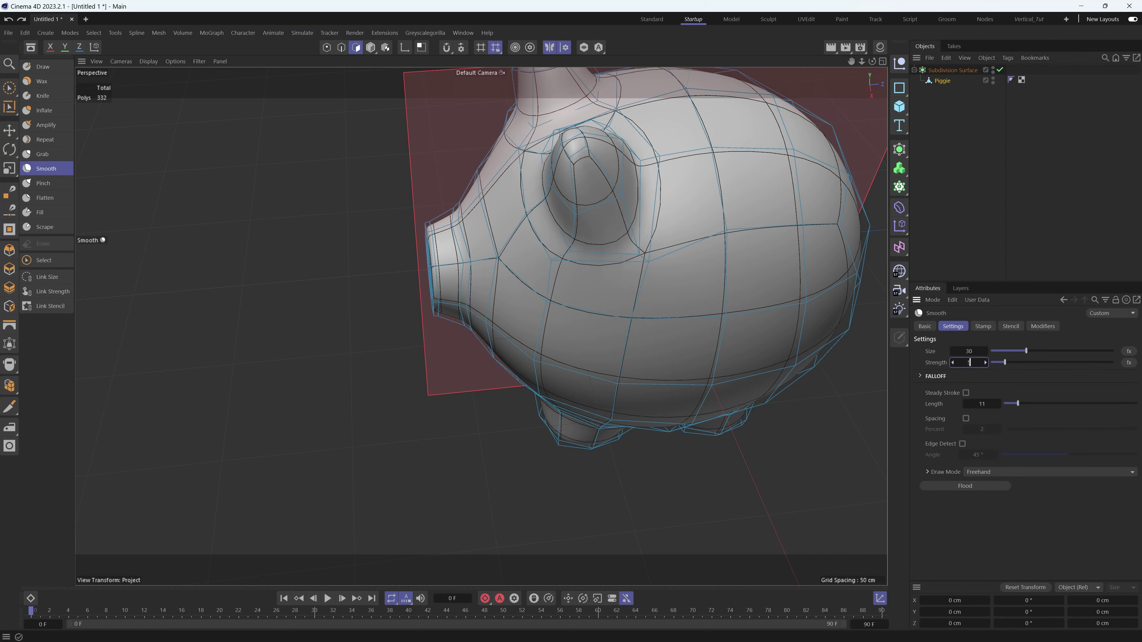
{"action": "left_click", "coordinate": [43, 153]}
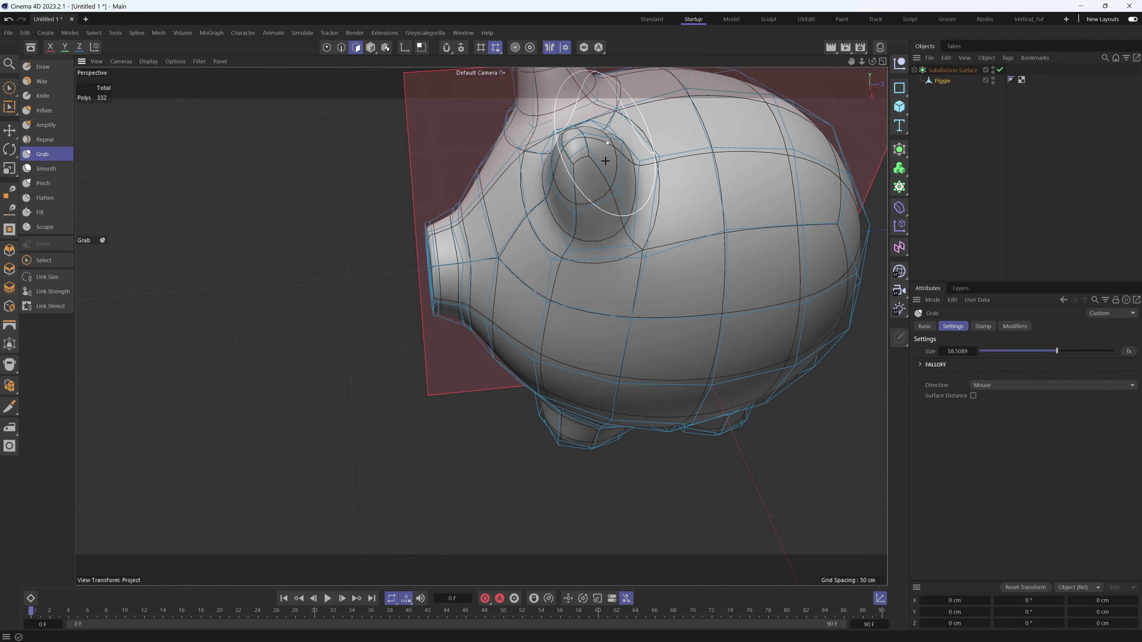
- Cut a new edge loop around the lower part of both ears at about 24.7% with Loop/Path Cut
{"action": "mouse_move", "coordinate": [544, 247]}
{"action": "left_mouse_down", "text": "alt"}
{"action": "mouse_move", "coordinate": [551, 150]}
{"action": "mouse_move", "coordinate": [568, 166]}
{"action": "mouse_move", "coordinate": [558, 165]}
{"action": "left_mouse_up", "text": "alt"}
{"action": "key", "text": "e"}
{"action": "left_click_drag", "start_coordinate": [559, 230], "coordinate": [544, 248], "text": "alt"}
{"action": "key", "text": "q"}
{"action": "right_click_drag", "start_coordinate": [544, 249], "coordinate": [598, 231], "text": "alt"}
{"action": "key", "text": "q"}
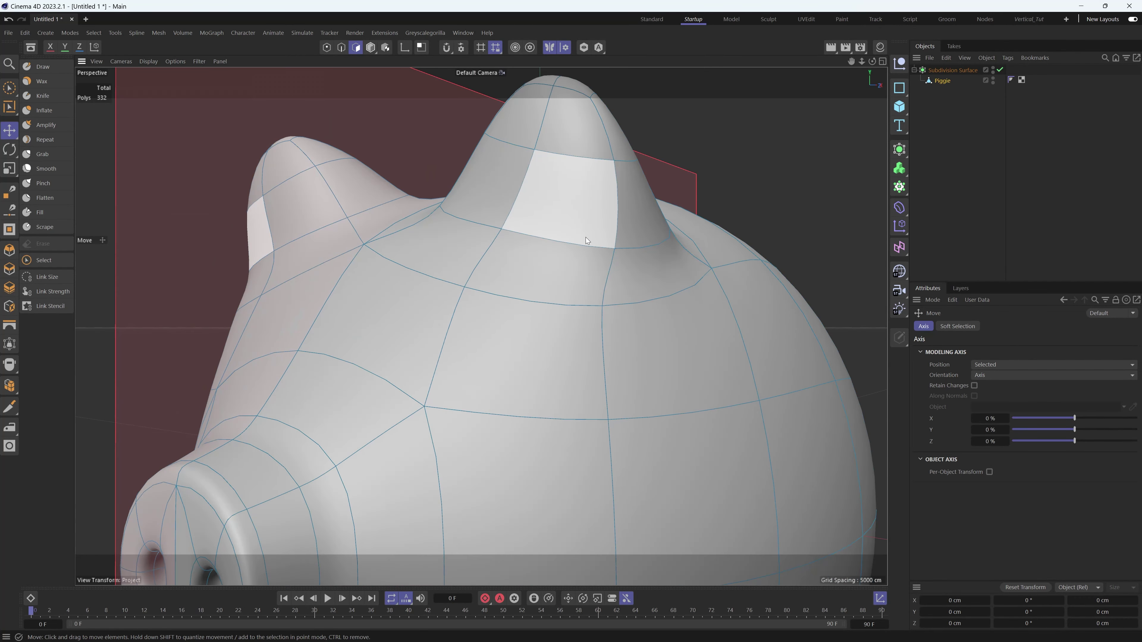
{"action": "key", "text": "k"}
{"action": "key", "text": "l"}
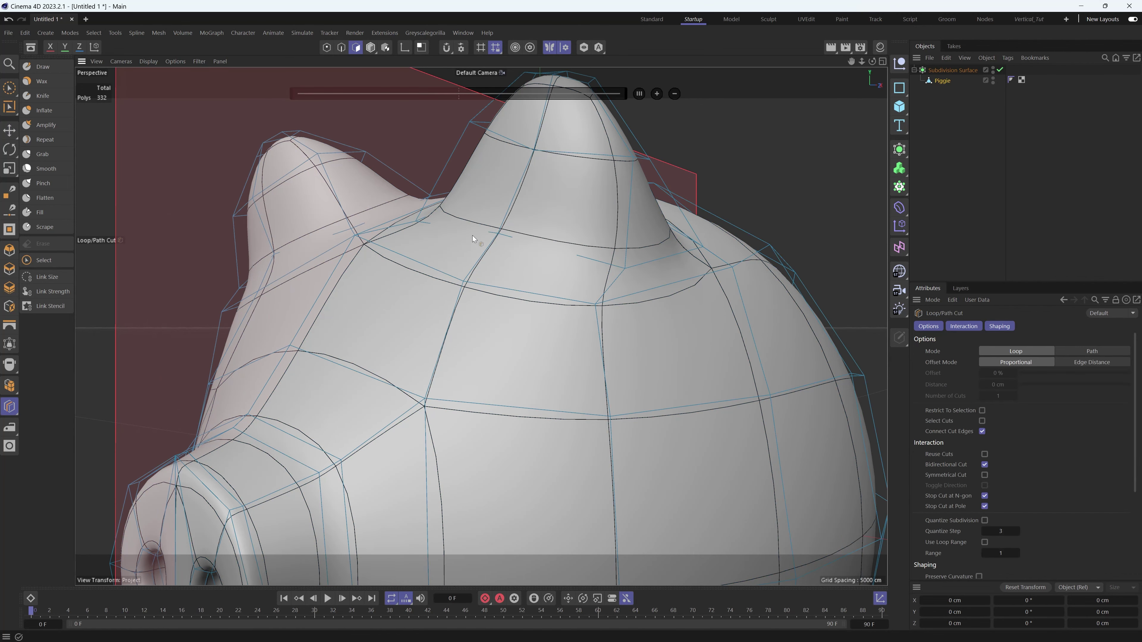
{"action": "left_click", "coordinate": [632, 242]}
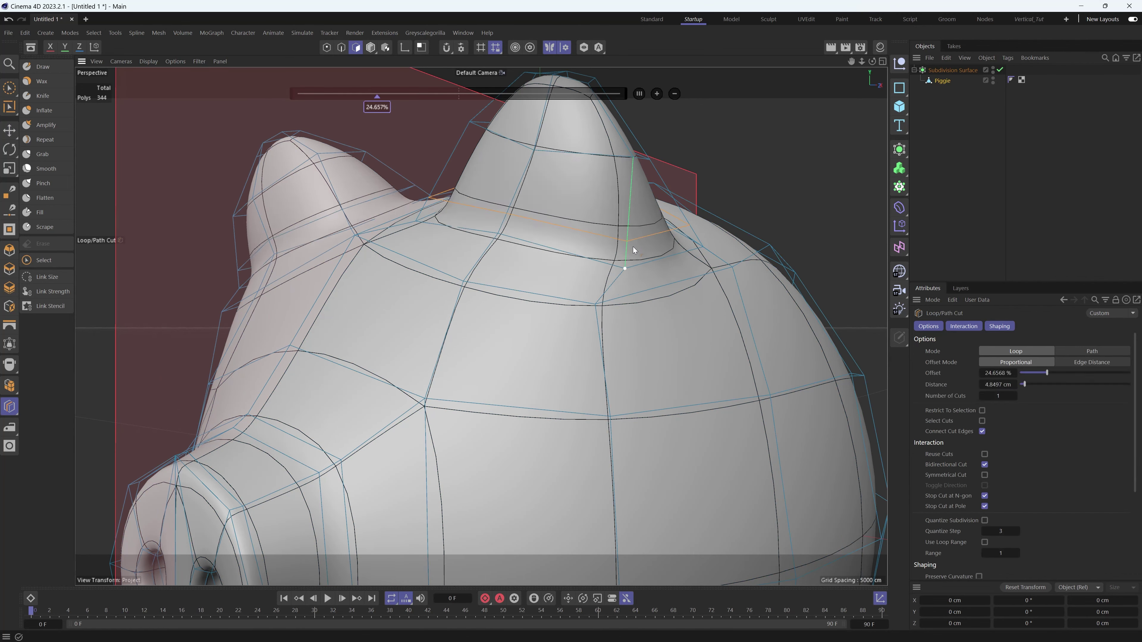
{"action": "key", "text": "e"}
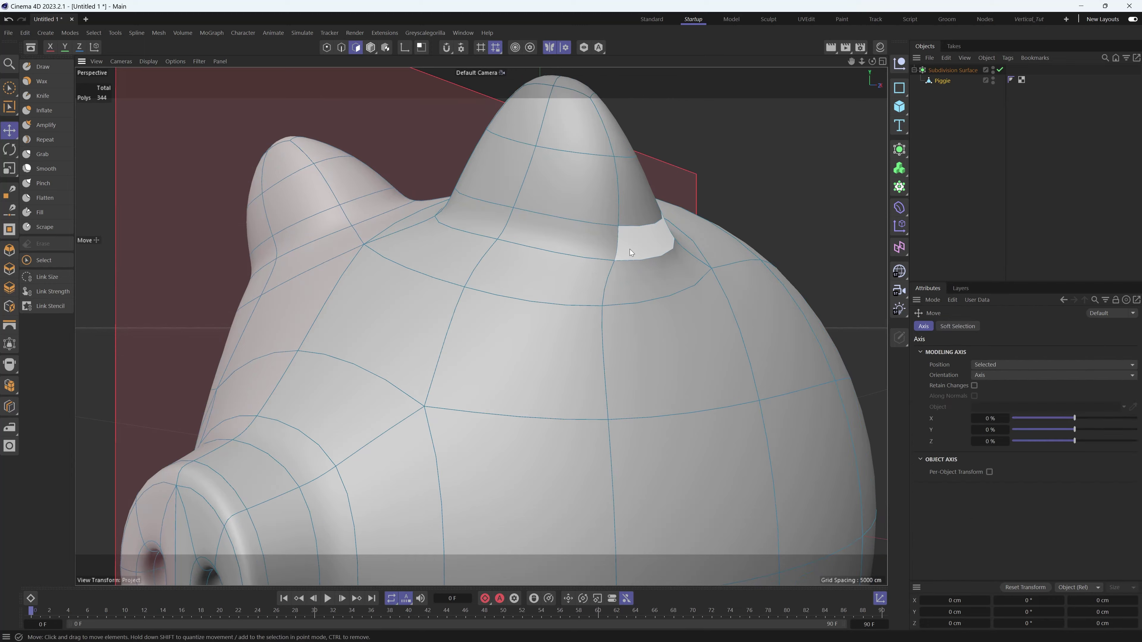
- Switch to edge mode and select the new edge loop around the base of the +X ear
{"action": "left_click_drag", "start_coordinate": [614, 248], "coordinate": [642, 247], "text": "alt"}
{"action": "left_click_drag", "start_coordinate": [532, 229], "coordinate": [563, 231], "text": "alt"}
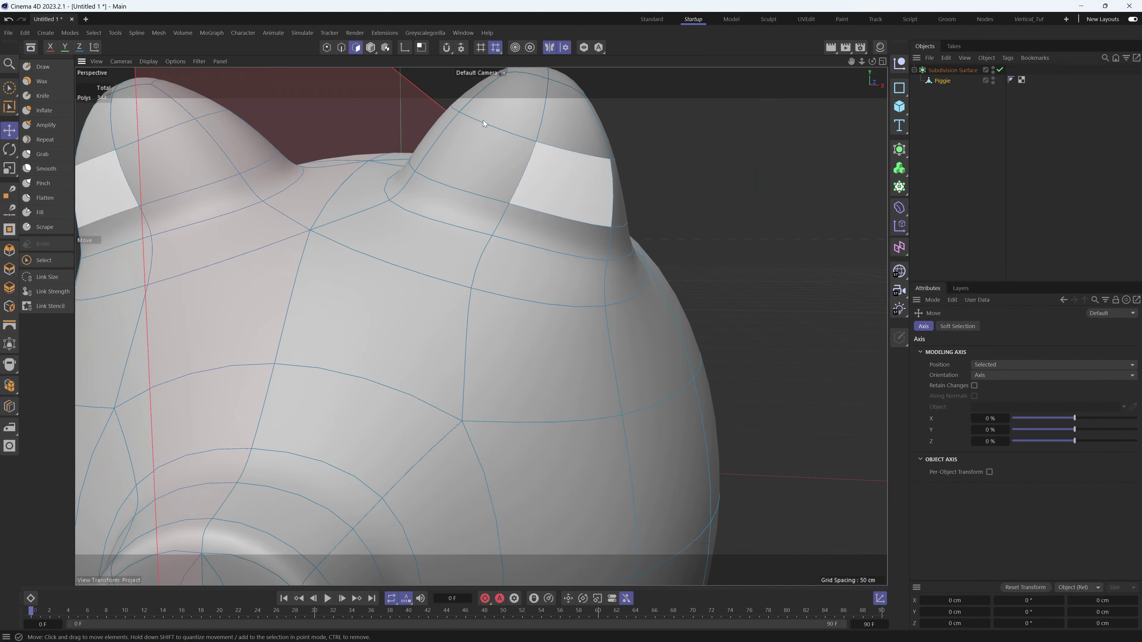
{"action": "left_click", "coordinate": [341, 47]}
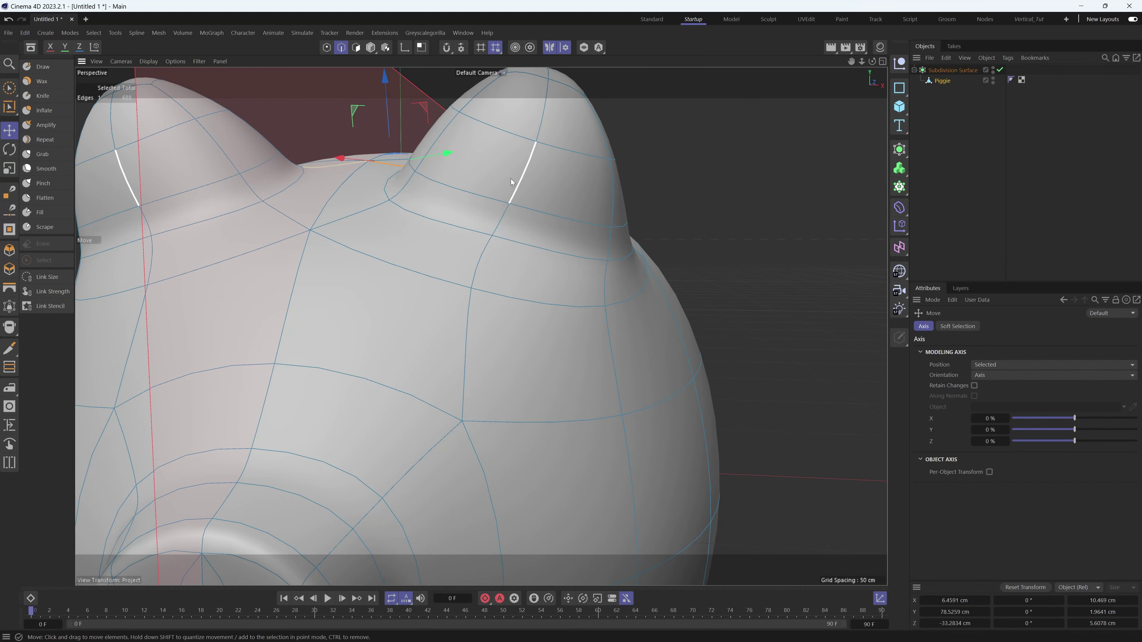
{"action": "scroll", "coordinate": [266, 197], "scroll_direction": "down", "scroll_amount": 2}
{"action": "double_click", "coordinate": [505, 195]}
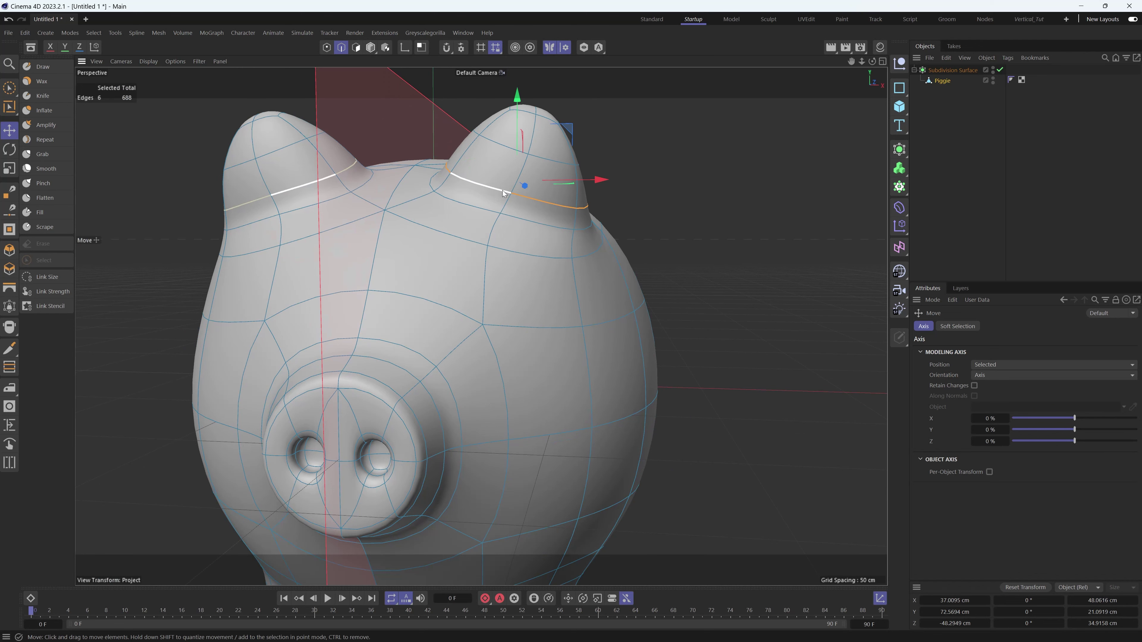
{"action": "left_click_drag", "start_coordinate": [421, 187], "coordinate": [487, 177], "text": "alt"}
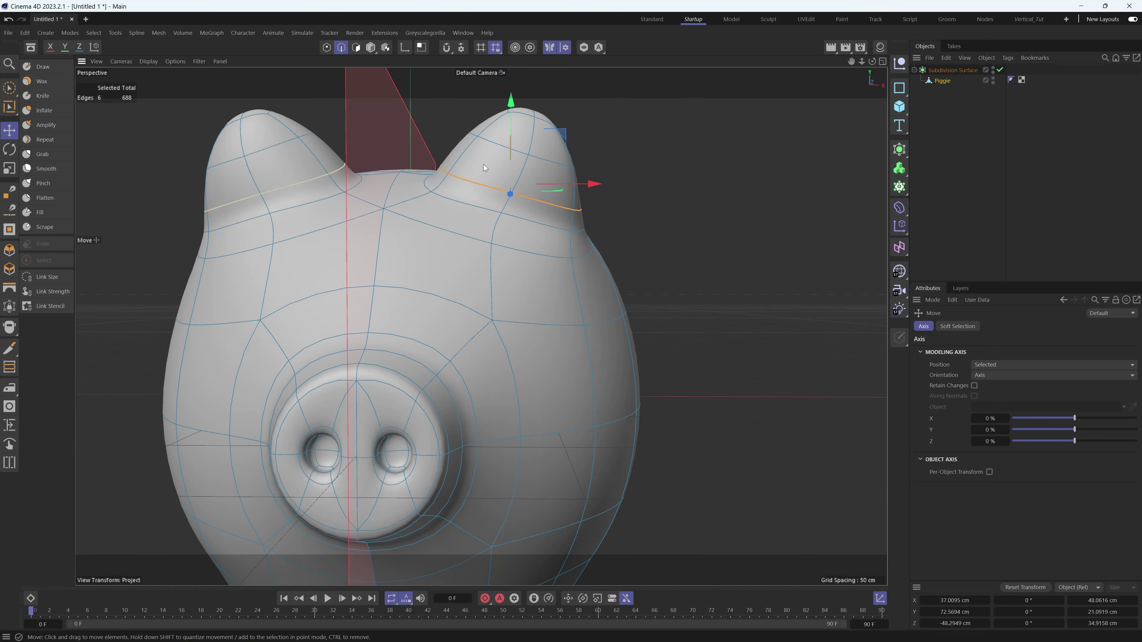
- Try to slide the selected ear loop with Edge Slide while symmetry is enabled
{"action": "key", "text": "m"}
{"action": "key", "text": "o"}
{"action": "left_click_drag", "start_coordinate": [656, 190], "coordinate": [591, 209]}
{"action": "key", "text": "e"}
{"action": "key", "text": "m"}
{"action": "key", "text": "o"}
{"action": "key", "text": "e"}
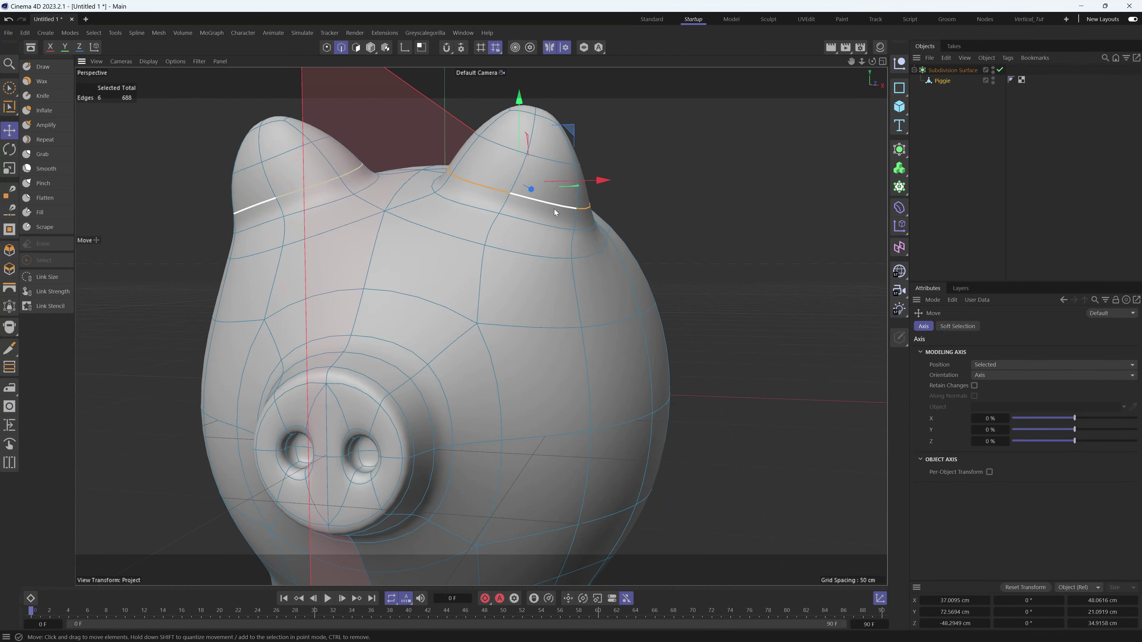
- Disable modelling symmetry and slide the +X ear's selected edge loop by about 1.14 cm toward the ear's base
{"action": "left_click", "coordinate": [550, 47]}
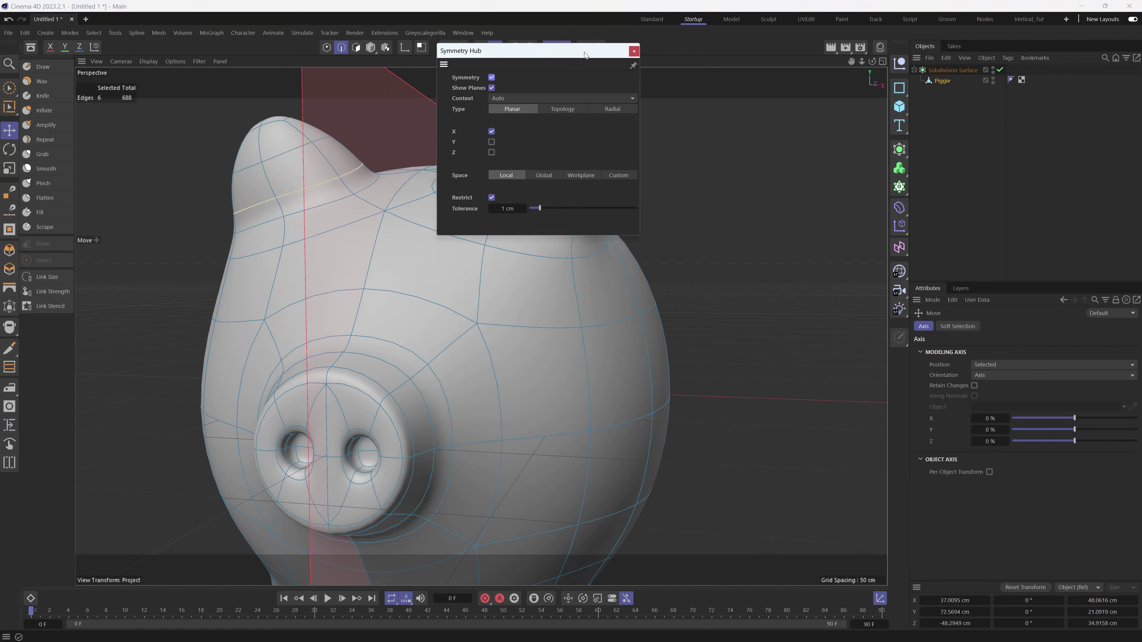
{"action": "left_click", "coordinate": [634, 52]}
{"action": "left_click", "coordinate": [545, 48]}
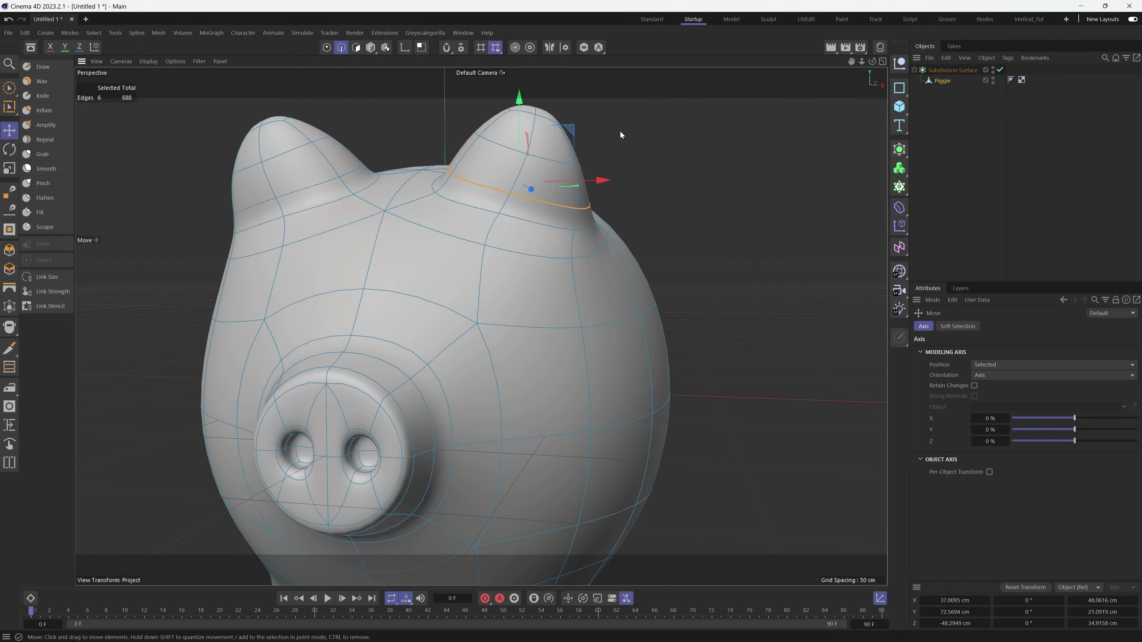
{"action": "key", "text": "m"}
{"action": "key", "text": "o"}
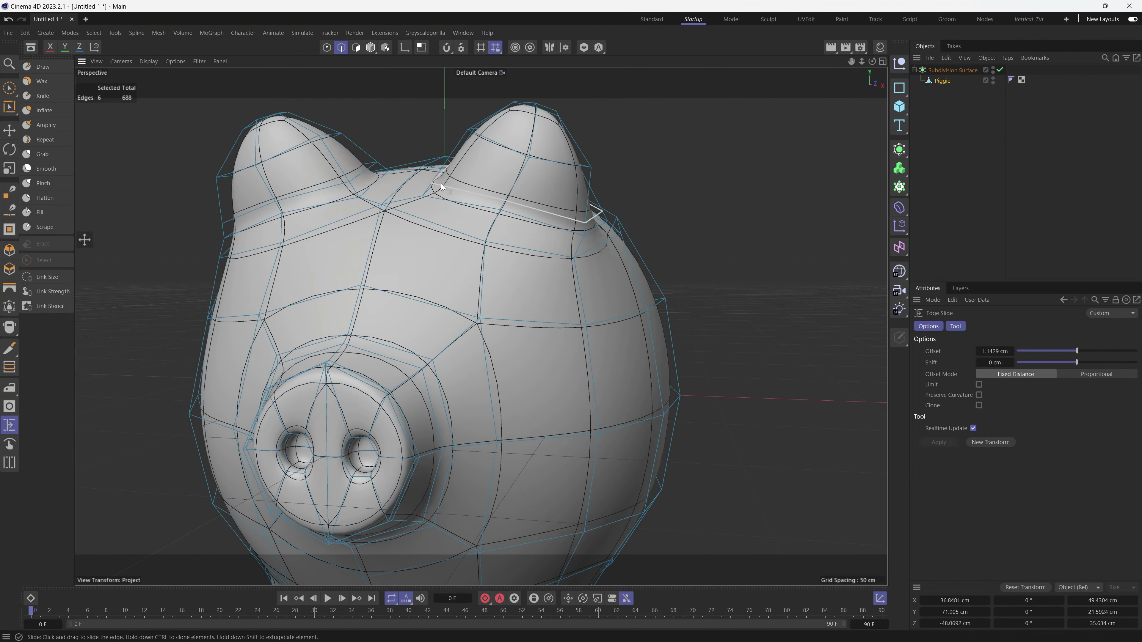
- Slide the matching edge loop on the -X ear toward its base in the same way
{"action": "left_click_drag", "start_coordinate": [311, 193], "coordinate": [394, 142]}
{"action": "key", "text": "e"}
{"action": "left_click_drag", "start_coordinate": [453, 203], "coordinate": [503, 213], "text": "alt"}
{"action": "scroll", "coordinate": [487, 220], "scroll_direction": "down", "scroll_amount": 3}
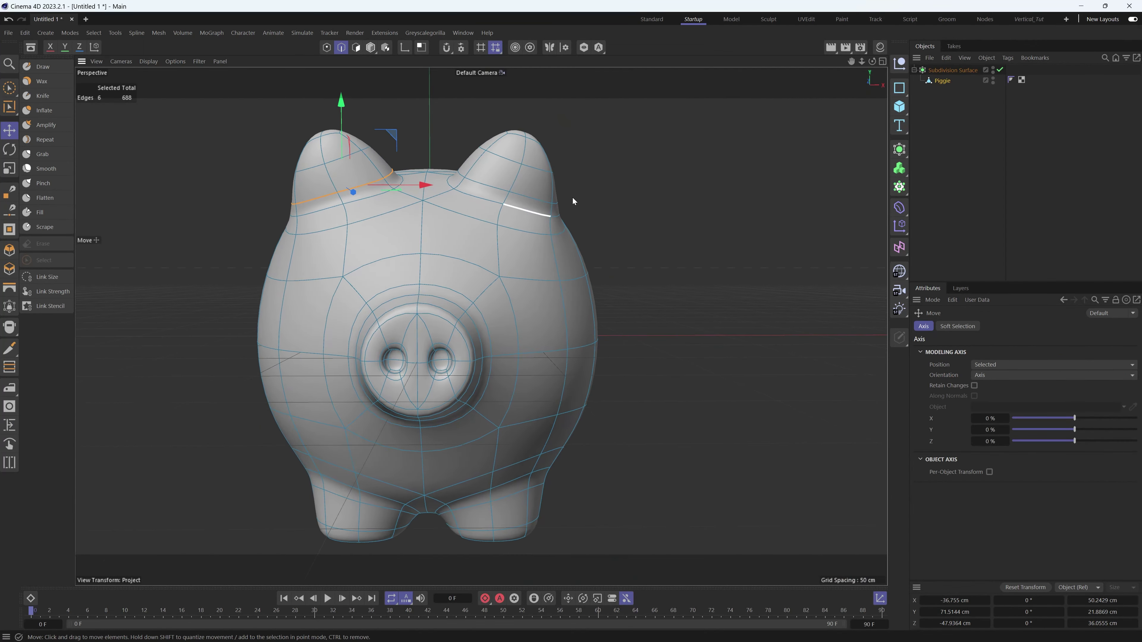
- Clear the edge selection, re-enable modelling symmetry and refine the shape of both ears with the Grab brush at about 30.5
{"action": "left_click", "coordinate": [572, 197]}
{"action": "left_click", "coordinate": [549, 48]}
{"action": "left_click", "coordinate": [43, 155]}
{"action": "left_click_drag", "start_coordinate": [508, 152], "coordinate": [390, 161], "text": "alt"}
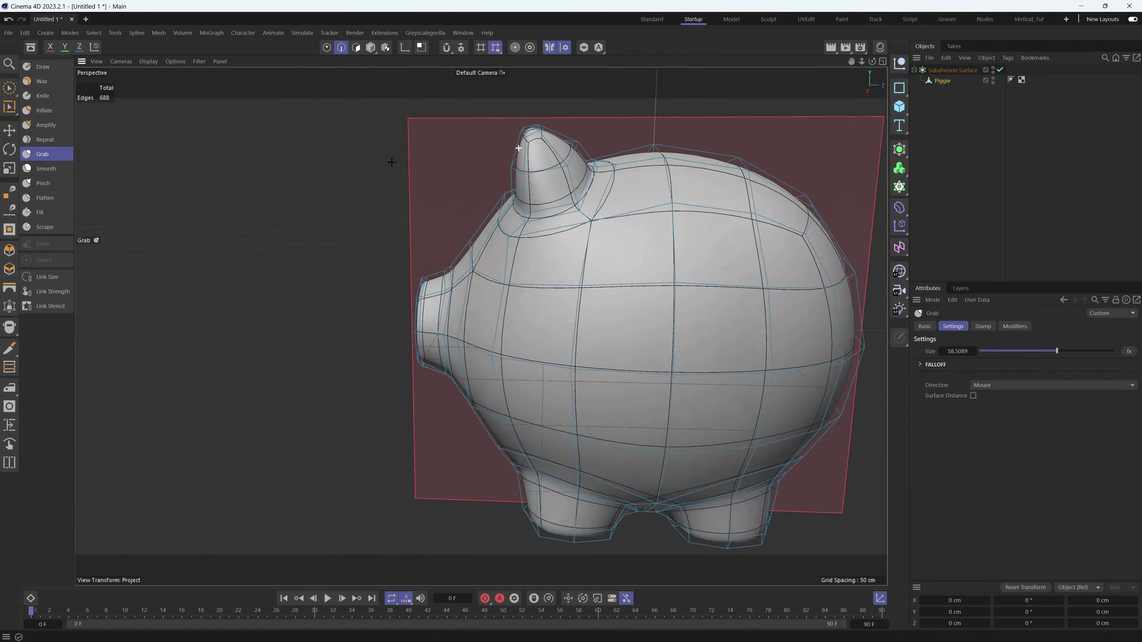
{"action": "scroll", "coordinate": [518, 158], "scroll_direction": "up", "scroll_amount": 4}
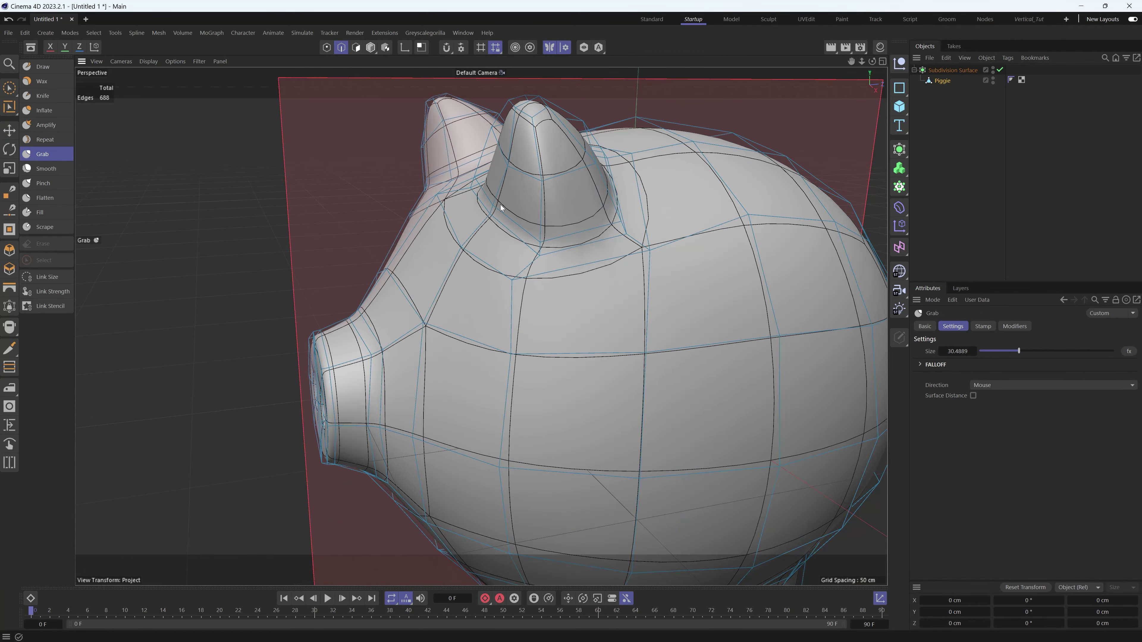
{"action": "left_click_drag", "start_coordinate": [500, 204], "coordinate": [588, 160]}
{"action": "scroll", "coordinate": [512, 145], "scroll_direction": "up", "scroll_amount": 1}
{"action": "left_click_drag", "start_coordinate": [505, 171], "coordinate": [517, 191], "text": "alt"}
{"action": "mouse_move", "coordinate": [516, 174]}
{"action": "left_mouse_down"}
{"action": "mouse_move", "coordinate": [478, 152]}
{"action": "mouse_move", "coordinate": [487, 213]}
{"action": "mouse_move", "coordinate": [454, 221]}
{"action": "left_mouse_up"}
{"action": "scroll", "coordinate": [477, 234], "scroll_direction": "down", "scroll_amount": 3}
{"action": "mouse_move", "coordinate": [594, 218]}
{"action": "left_mouse_down", "text": "alt"}
{"action": "mouse_move", "coordinate": [573, 163]}
{"action": "mouse_move", "coordinate": [497, 171]}
{"action": "mouse_move", "coordinate": [498, 181]}
{"action": "left_mouse_up", "text": "alt"}
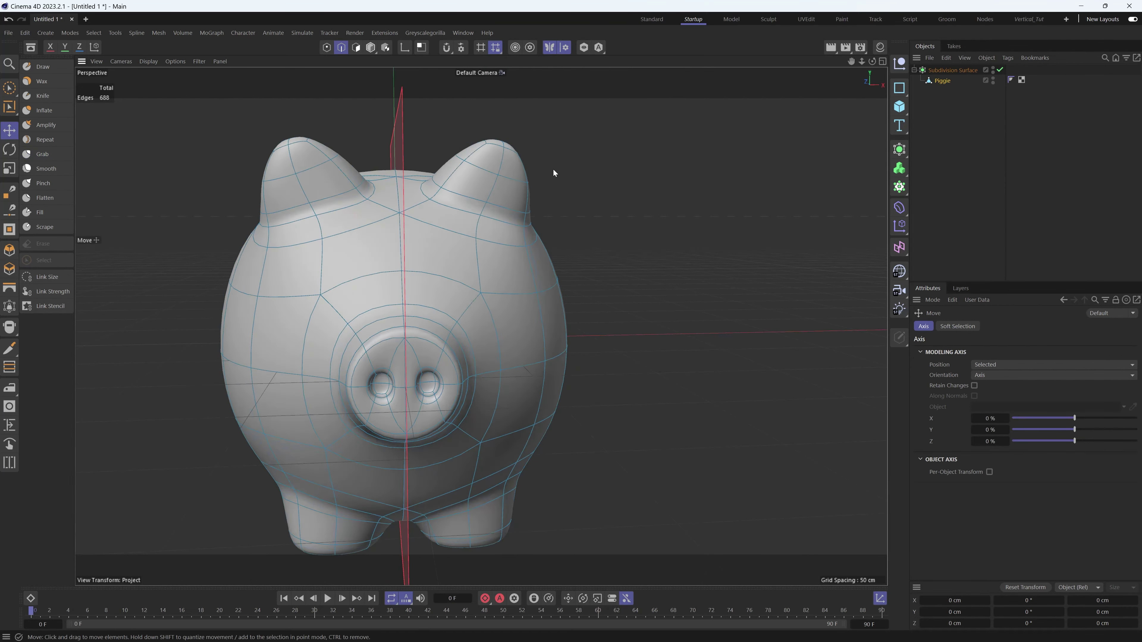
{"action": "left_click_drag", "start_coordinate": [553, 171], "coordinate": [447, 228], "text": "alt"}
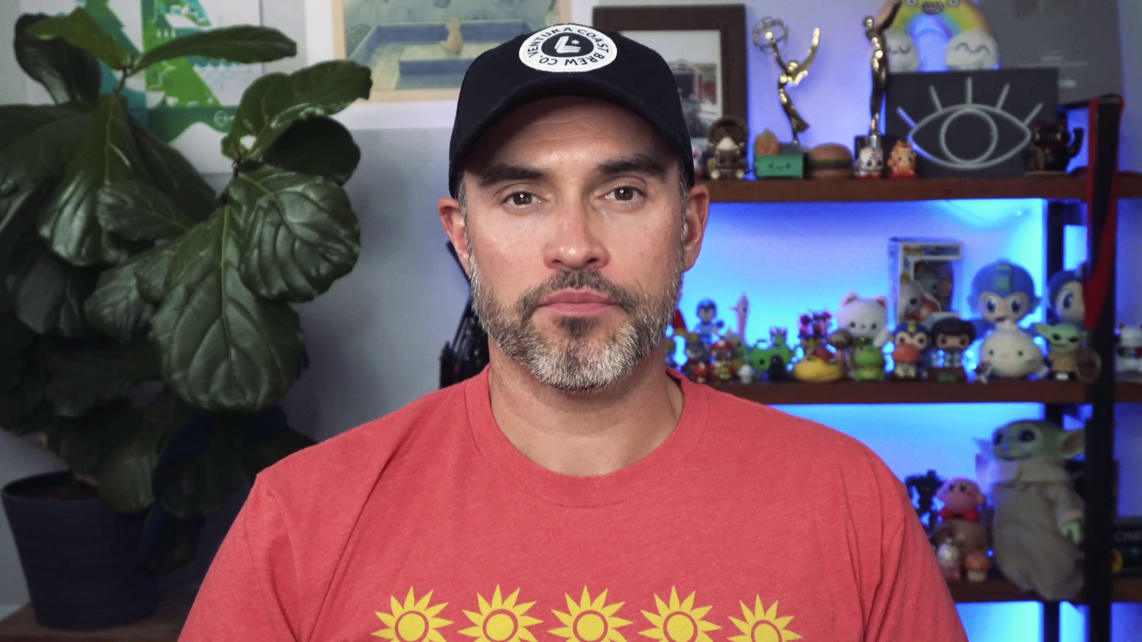
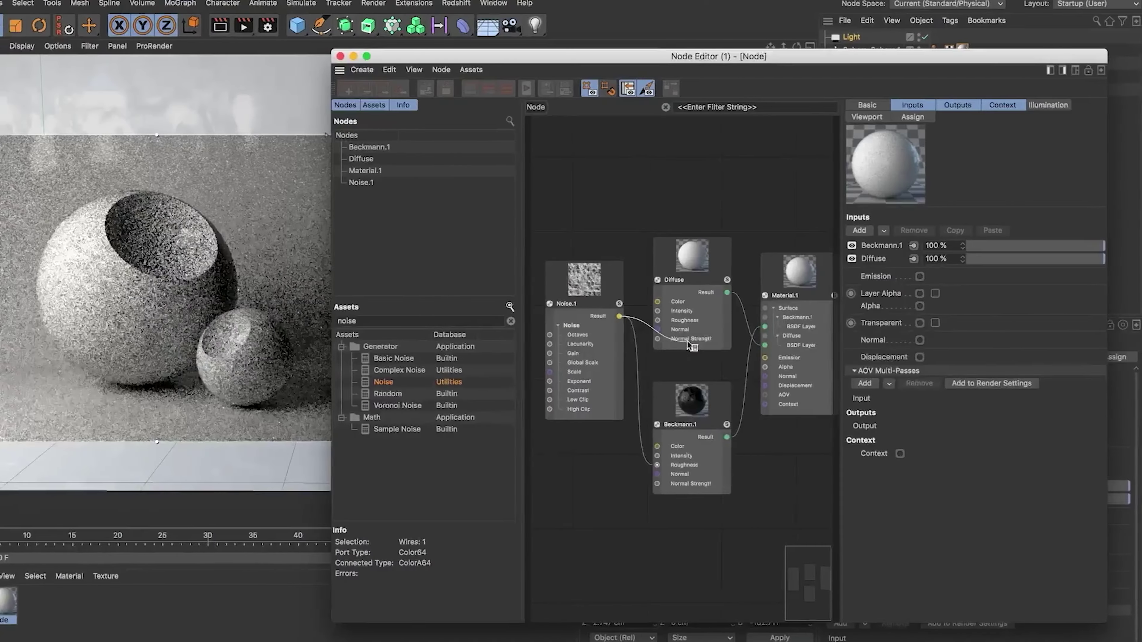
{"action": "left_click_drag", "start_coordinate": [687, 340], "coordinate": [793, 372]}
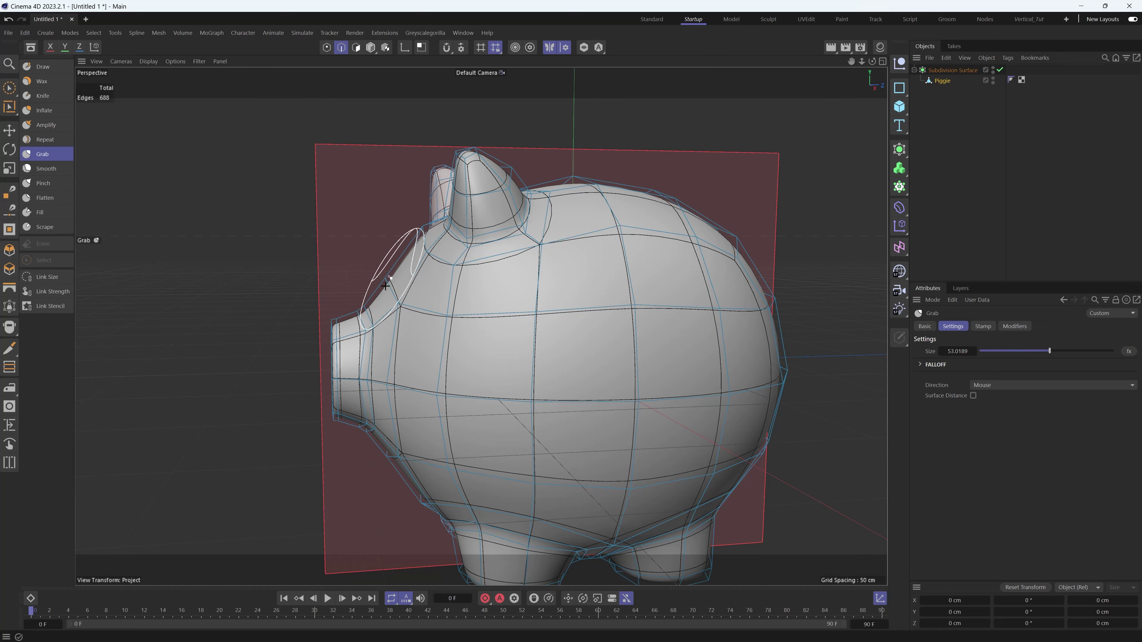
- Select all the snout's polygons, move them slightly toward the body along Z and clear the selection
{"action": "scroll", "coordinate": [386, 286], "scroll_direction": "up", "scroll_amount": 2}
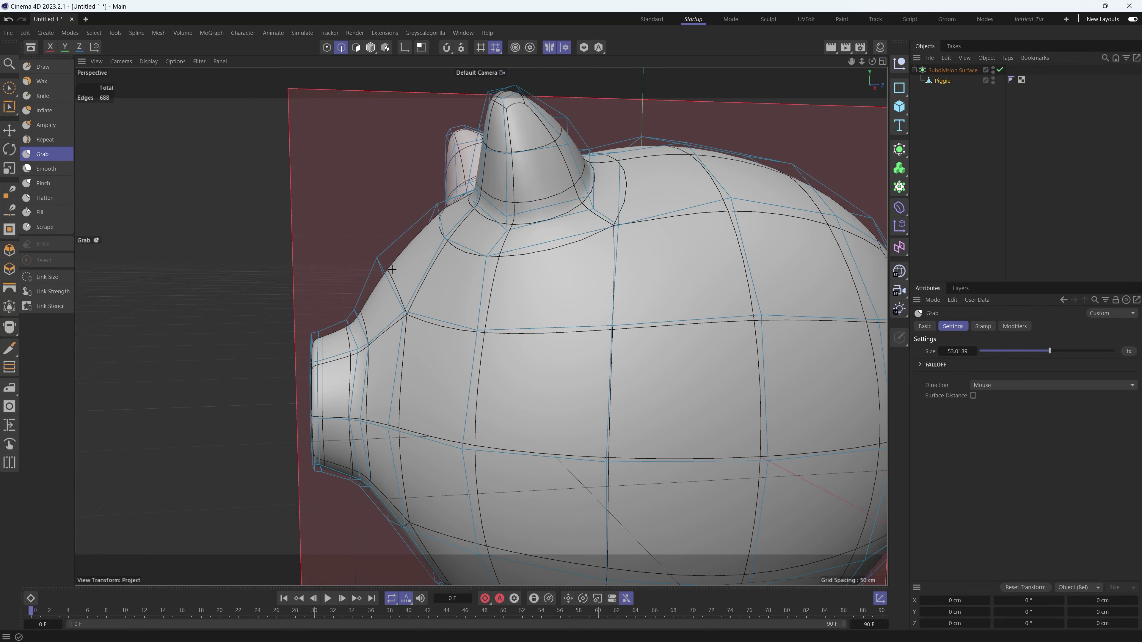
{"action": "left_click_drag", "start_coordinate": [392, 269], "coordinate": [298, 267], "text": "alt"}
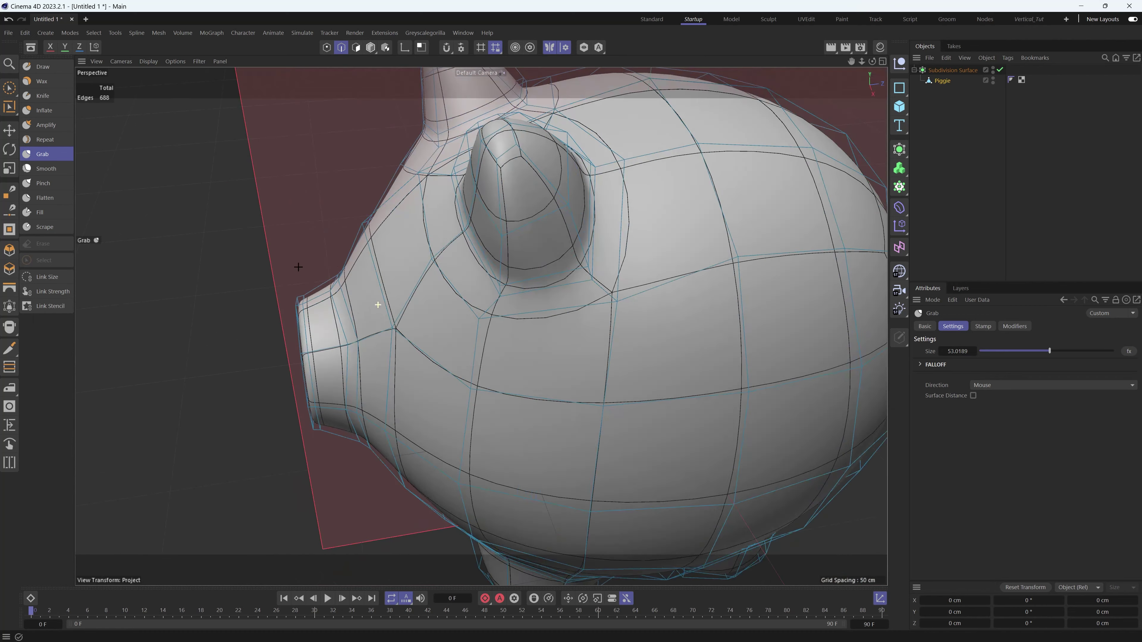
{"action": "mouse_move", "coordinate": [370, 275]}
{"action": "left_mouse_down", "text": "alt"}
{"action": "mouse_move", "coordinate": [357, 260]}
{"action": "mouse_move", "coordinate": [424, 231]}
{"action": "left_mouse_up", "text": "alt"}
{"action": "scroll", "coordinate": [424, 230], "scroll_direction": "down", "scroll_amount": 3}
{"action": "left_click", "coordinate": [356, 47]}
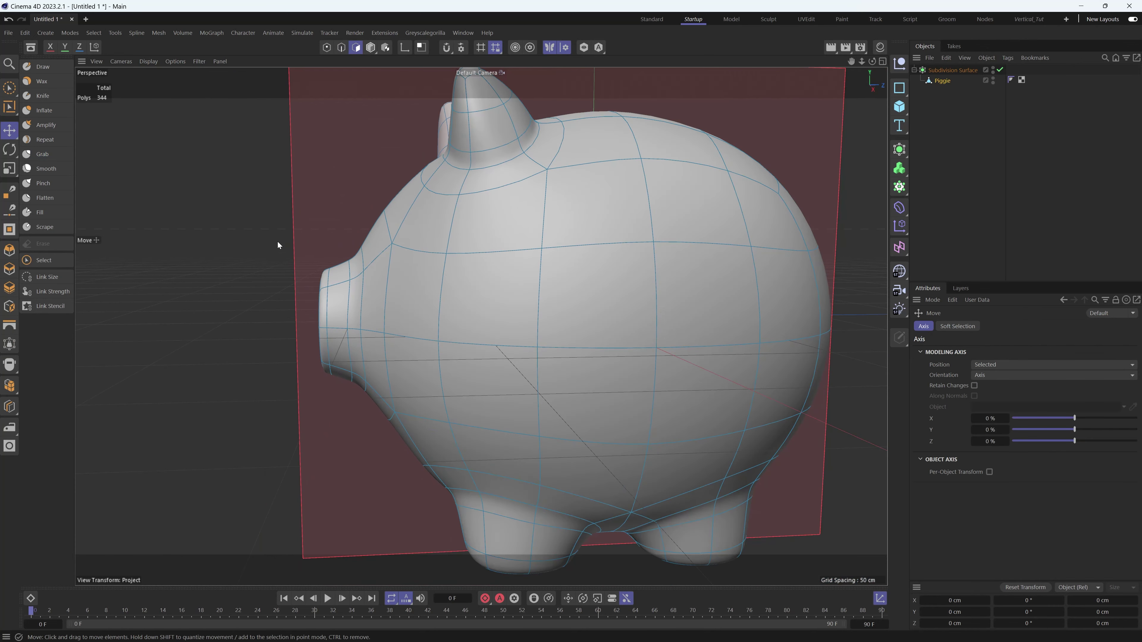
{"action": "key", "text": "0"}
{"action": "left_click_drag", "start_coordinate": [226, 201], "coordinate": [372, 417]}
{"action": "left_click_drag", "start_coordinate": [413, 318], "coordinate": [427, 319]}
{"action": "left_click_drag", "start_coordinate": [443, 265], "coordinate": [500, 256], "text": "alt"}
{"action": "key", "text": "t"}
{"action": "key", "text": "e"}
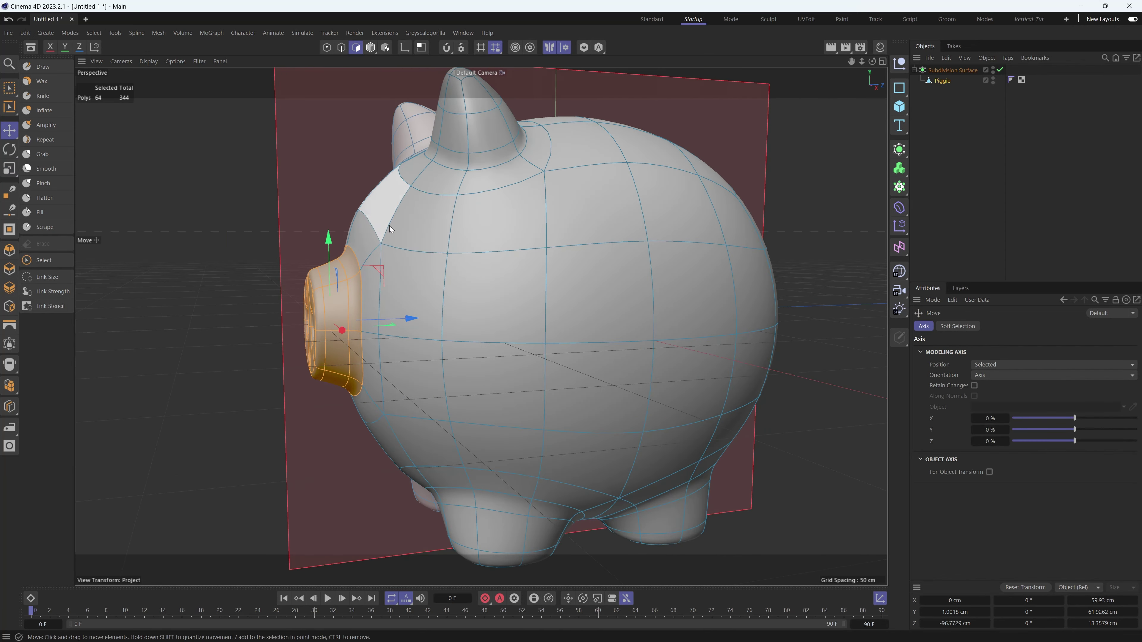
{"action": "left_click_drag", "start_coordinate": [389, 226], "coordinate": [407, 236], "text": "alt"}
{"action": "left_click", "coordinate": [164, 179]}
{"action": "left_click", "coordinate": [43, 154]}
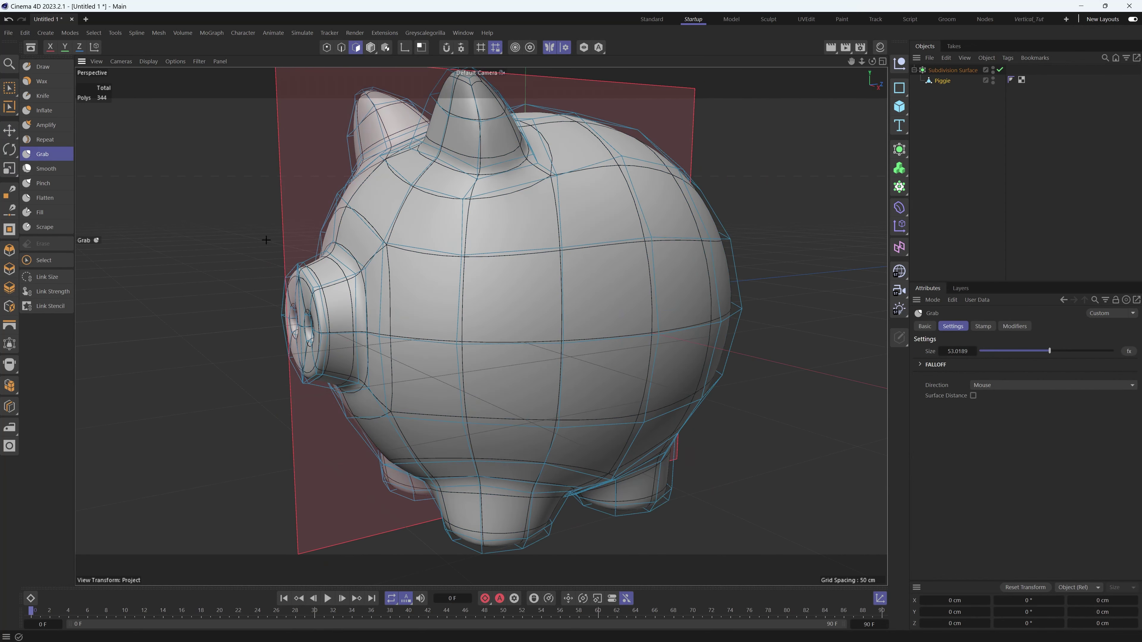
{"action": "mouse_move", "coordinate": [267, 240]}
{"action": "left_mouse_down", "text": "alt"}
{"action": "mouse_move", "coordinate": [387, 227]}
{"action": "mouse_move", "coordinate": [381, 217]}
{"action": "mouse_move", "coordinate": [423, 274]}
{"action": "left_mouse_up", "text": "alt"}
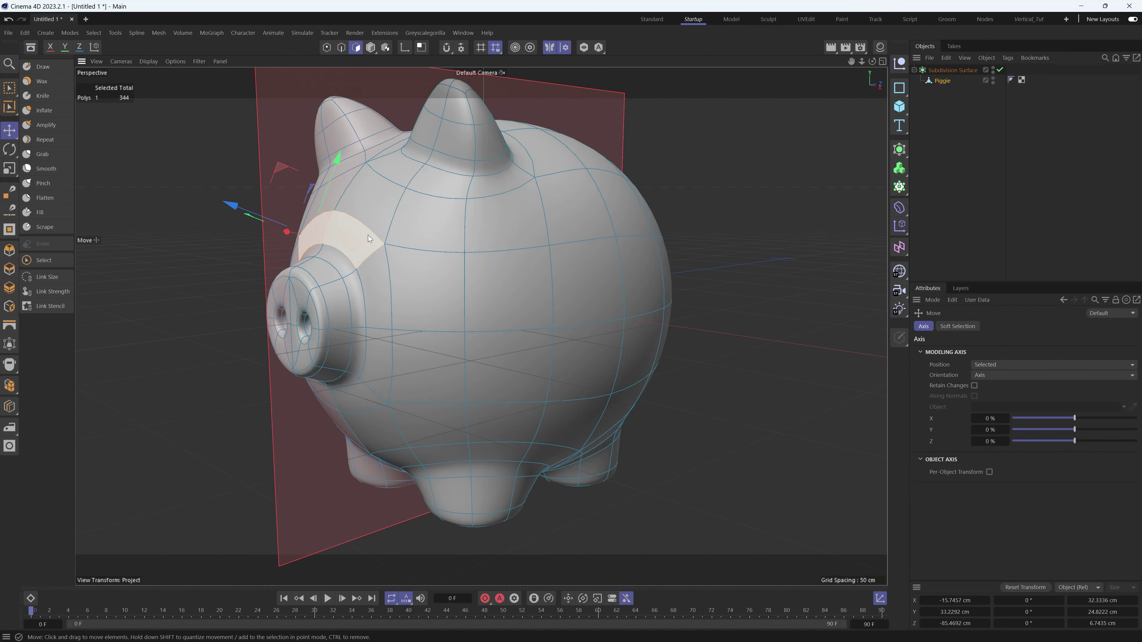
{"action": "left_click_drag", "start_coordinate": [368, 235], "coordinate": [436, 219], "text": "alt"}
{"action": "left_click", "coordinate": [612, 215]}
- Disable modelling symmetry and select the block of four polygons at the centre of the pig's rear
{"action": "left_click_drag", "start_coordinate": [401, 258], "coordinate": [284, 258], "text": "alt"}
{"action": "mouse_move", "coordinate": [465, 275]}
{"action": "left_mouse_down", "text": "alt"}
{"action": "mouse_move", "coordinate": [619, 265]}
{"action": "mouse_move", "coordinate": [463, 279]}
{"action": "left_mouse_up", "text": "alt"}
{"action": "middle_click_drag", "start_coordinate": [732, 268], "coordinate": [498, 276], "text": "alt"}
{"action": "left_click_drag", "start_coordinate": [499, 275], "coordinate": [270, 266], "text": "alt"}
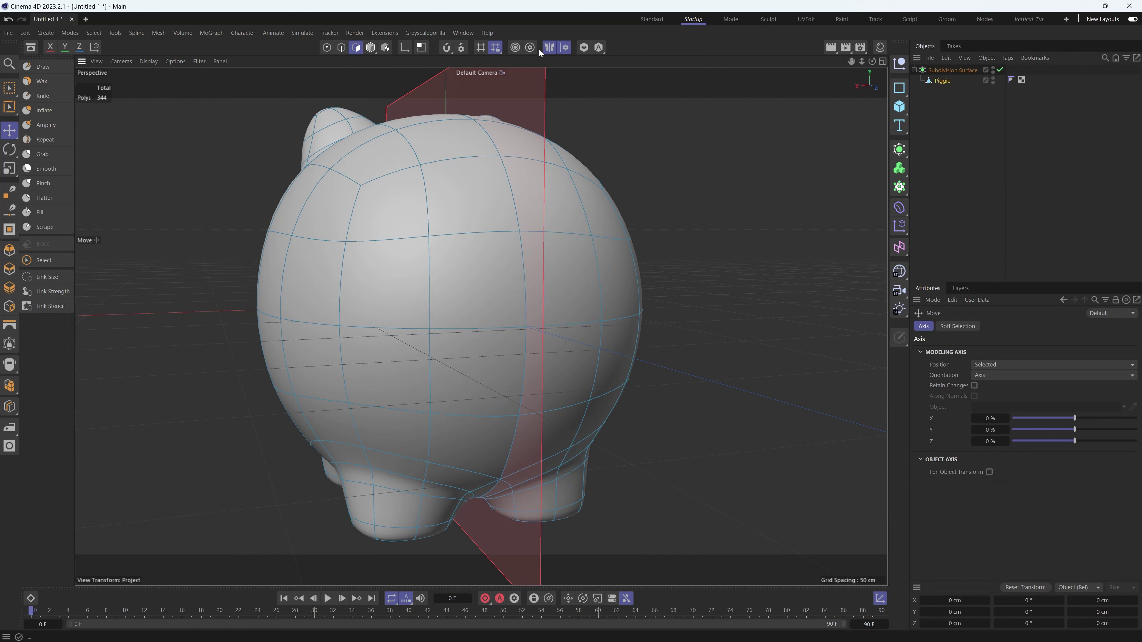
{"action": "left_click", "coordinate": [549, 48]}
{"action": "left_click", "coordinate": [506, 300]}
{"action": "left_click", "coordinate": [477, 369], "text": "shift"}
{"action": "left_click", "coordinate": [560, 347], "text": "shift"}
{"action": "left_click", "coordinate": [560, 274], "text": "shift"}
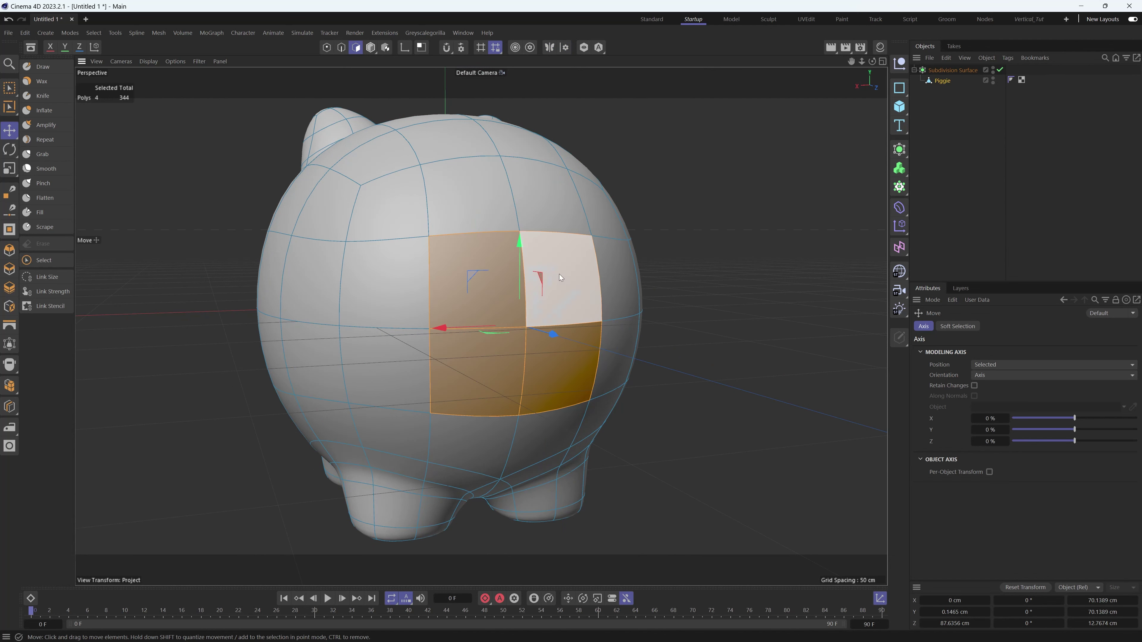
- Inset the four rear polygons as one group by about 25.5 cm and round the inner patch with Fit Circle
{"action": "right_click", "coordinate": [562, 269]}
{"action": "key", "text": "i"}
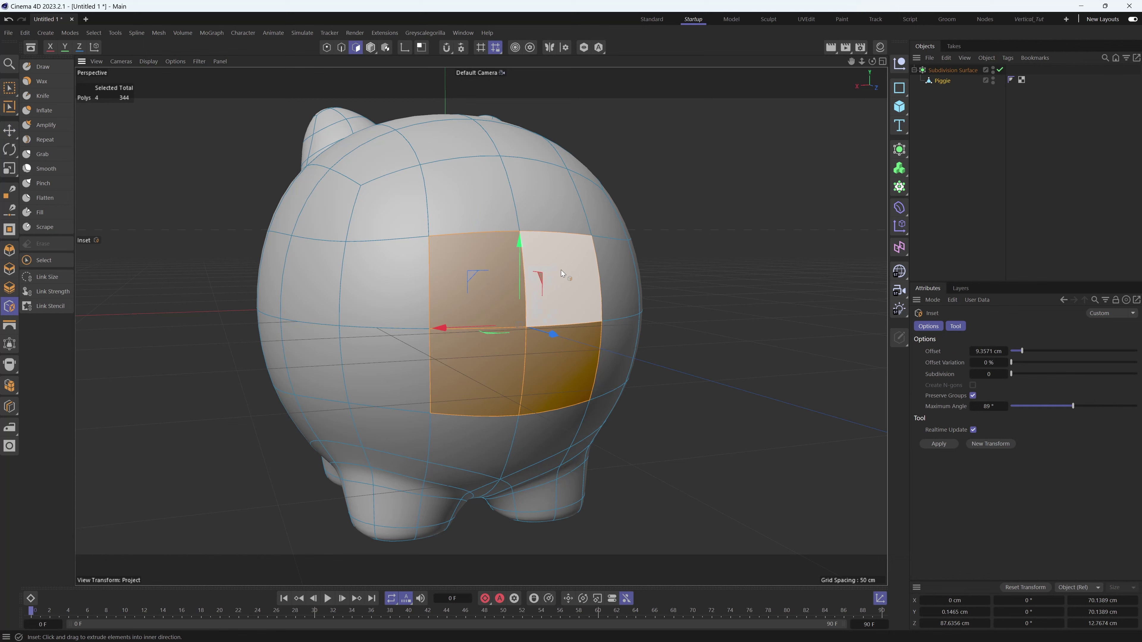
{"action": "left_click_drag", "start_coordinate": [647, 243], "coordinate": [540, 281]}
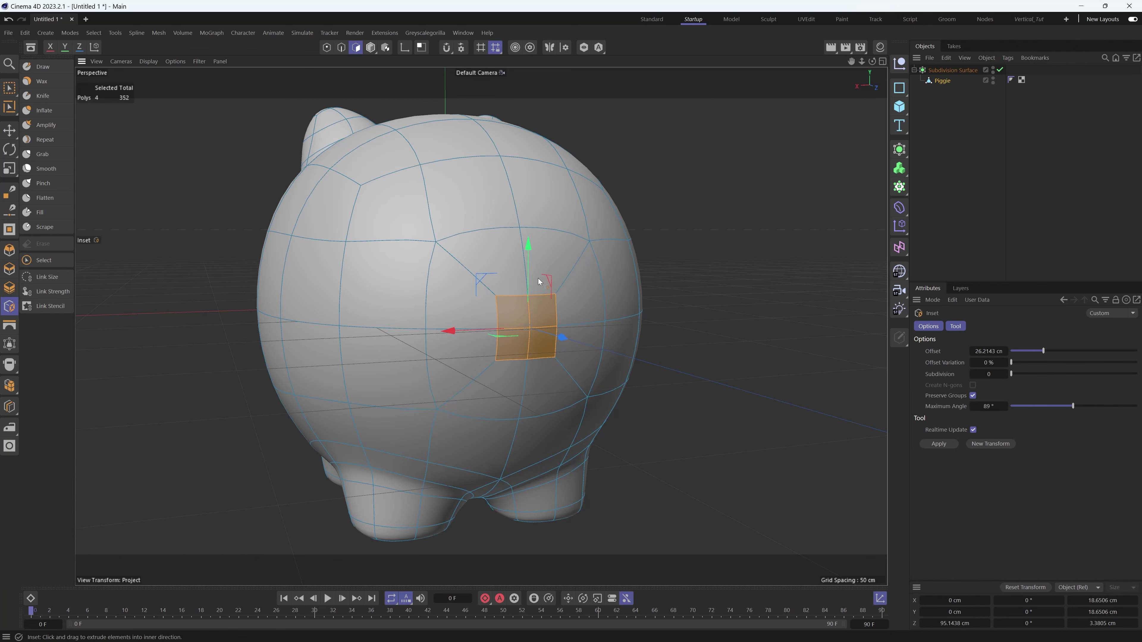
{"action": "right_click", "coordinate": [531, 308]}
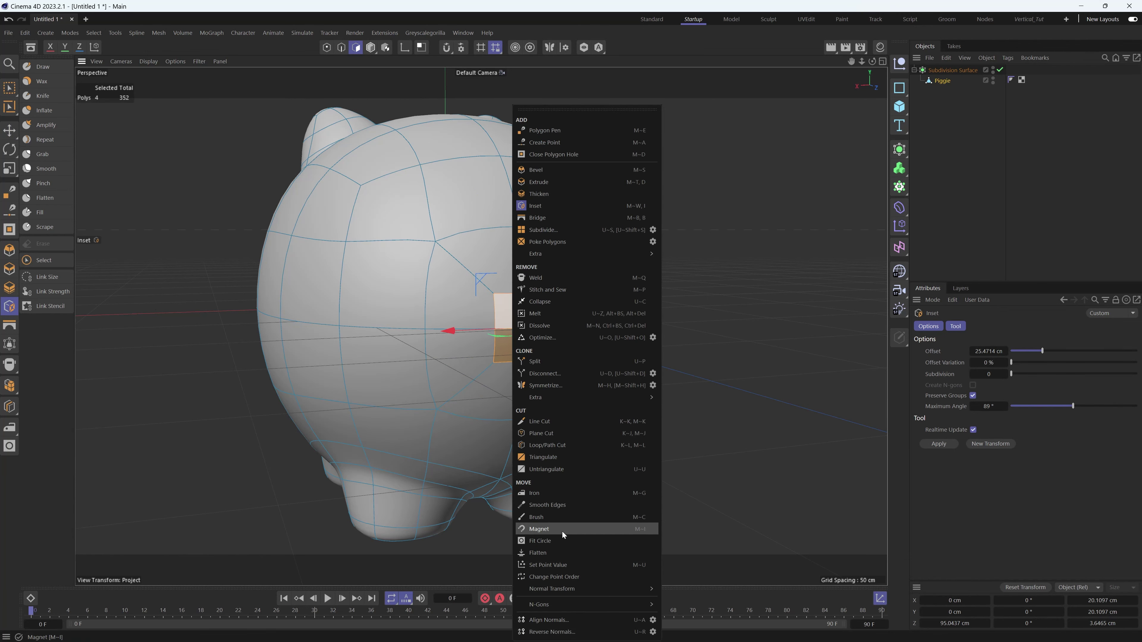
{"action": "left_click", "coordinate": [560, 540]}
{"action": "mouse_move", "coordinate": [578, 337]}
{"action": "left_mouse_down"}
{"action": "mouse_move", "coordinate": [596, 325]}
{"action": "mouse_move", "coordinate": [593, 340]}
{"action": "left_mouse_up"}
- Delete the rounded four-polygon patch to open a circular hole for the tail in the pig's rear
{"action": "key", "text": "e"}
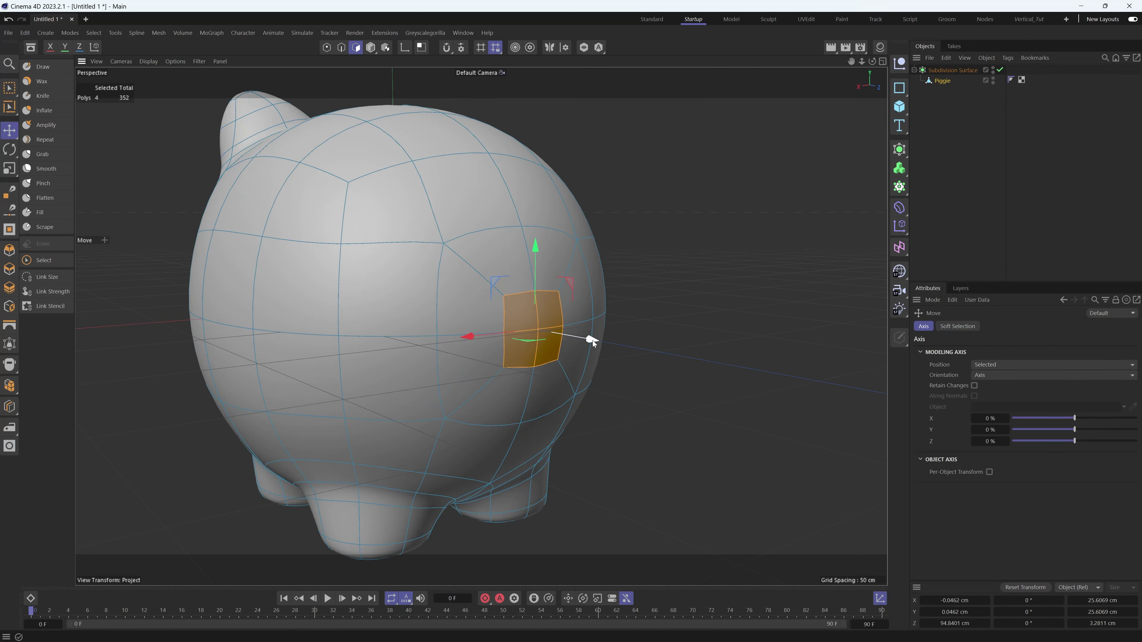
{"action": "key", "text": "Delete"}
{"action": "scroll", "coordinate": [602, 321], "scroll_direction": "up", "scroll_amount": 6}
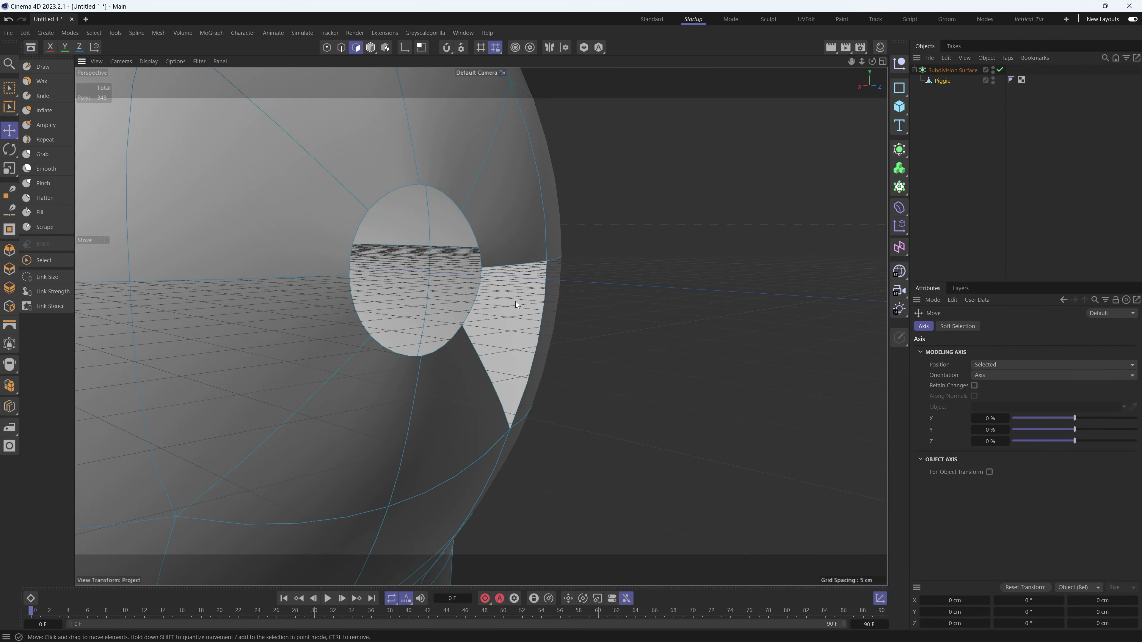
{"action": "scroll", "coordinate": [516, 305], "scroll_direction": "down", "scroll_amount": 8}
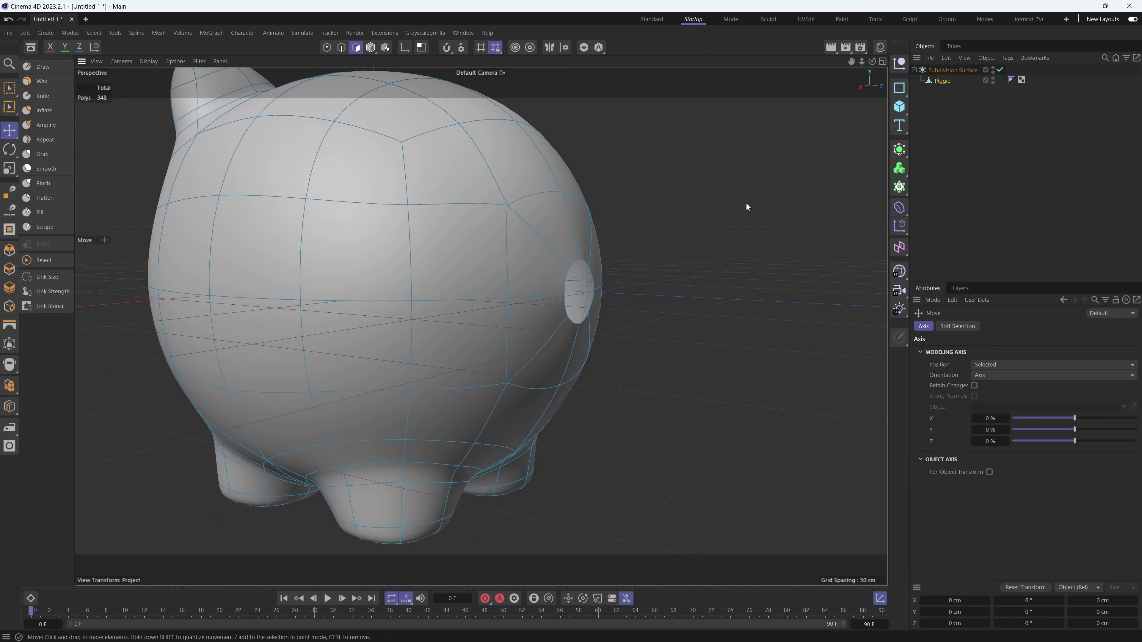
{"action": "scroll", "coordinate": [642, 262], "scroll_direction": "down", "scroll_amount": 3}
{"action": "middle_click_drag", "start_coordinate": [603, 285], "coordinate": [555, 313], "text": "alt"}
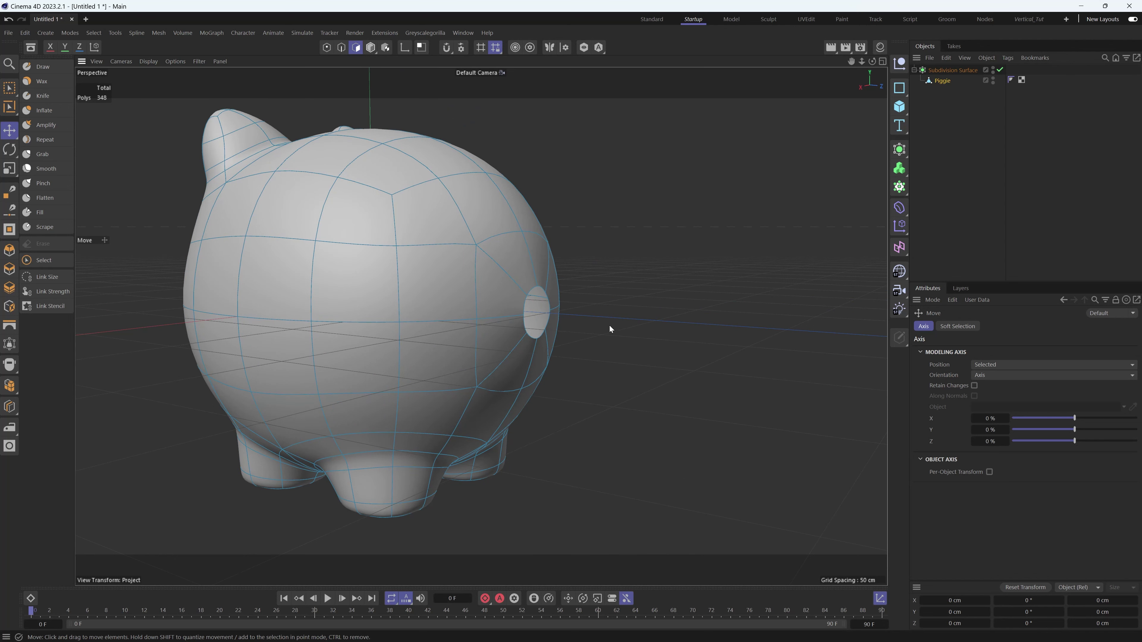
- Add an n-Side spline, scale it to a radius of about 12.4 cm and place it just behind the rear hole
{"action": "left_click_drag", "start_coordinate": [897, 90], "coordinate": [1004, 130]}
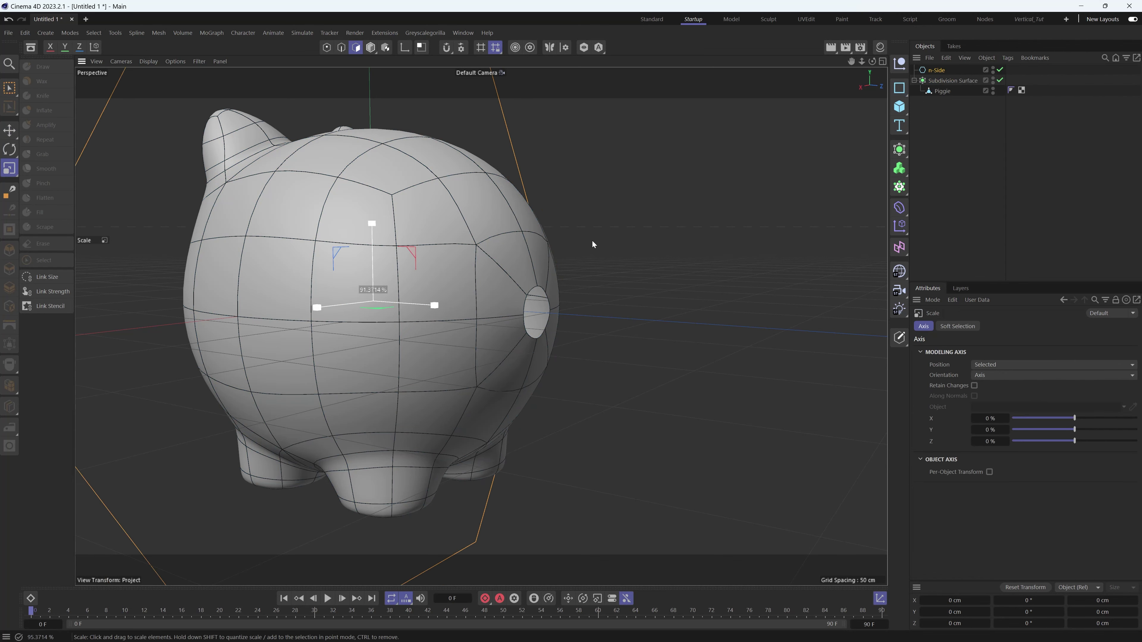
{"action": "left_click_drag", "start_coordinate": [385, 302], "coordinate": [501, 374]}
{"action": "scroll", "coordinate": [585, 315], "scroll_direction": "up", "scroll_amount": 5}
{"action": "right_click_drag", "start_coordinate": [661, 304], "coordinate": [671, 302], "text": "alt"}
{"action": "left_click_drag", "start_coordinate": [635, 313], "coordinate": [612, 312]}
{"action": "key", "text": "t"}
{"action": "left_click_drag", "start_coordinate": [609, 310], "coordinate": [427, 301]}
{"action": "key", "text": "e"}
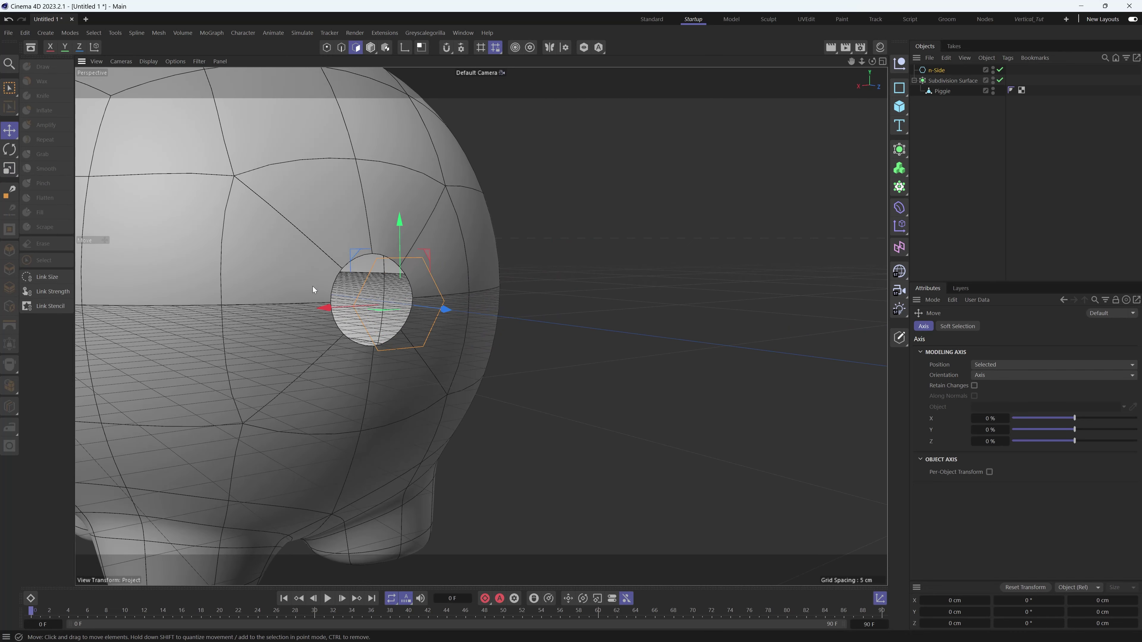
- Turn off the Subdivision Surface and set the n-Side spline to 8 sides to match the hole
{"action": "key", "text": "q"}
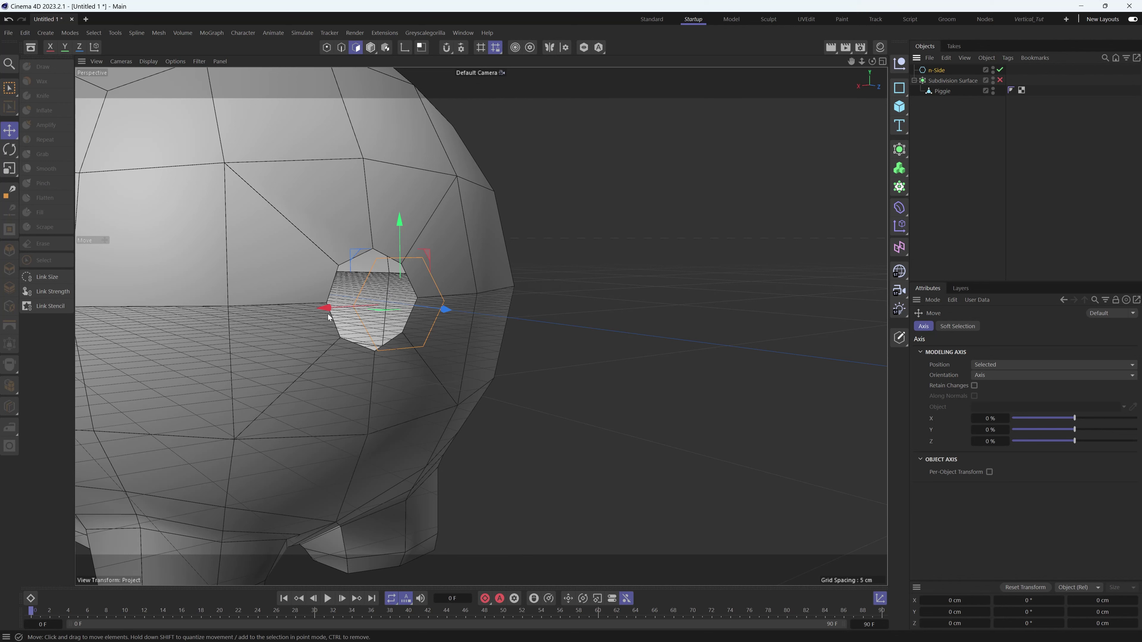
{"action": "left_click", "coordinate": [940, 71]}
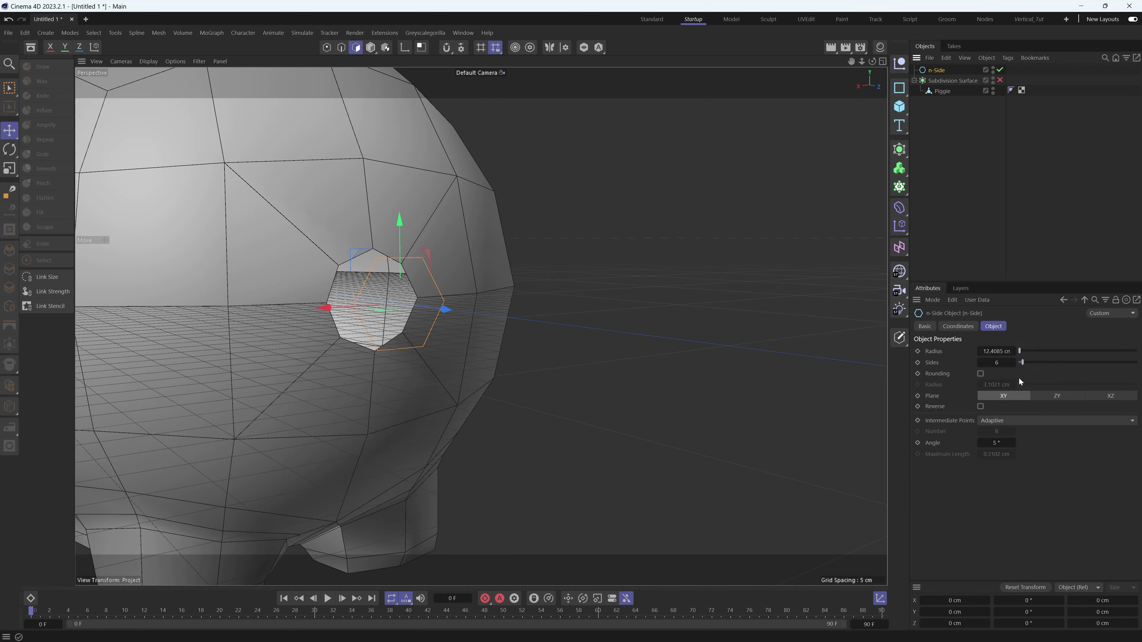
{"action": "left_click_drag", "start_coordinate": [420, 292], "coordinate": [557, 299], "text": "alt"}
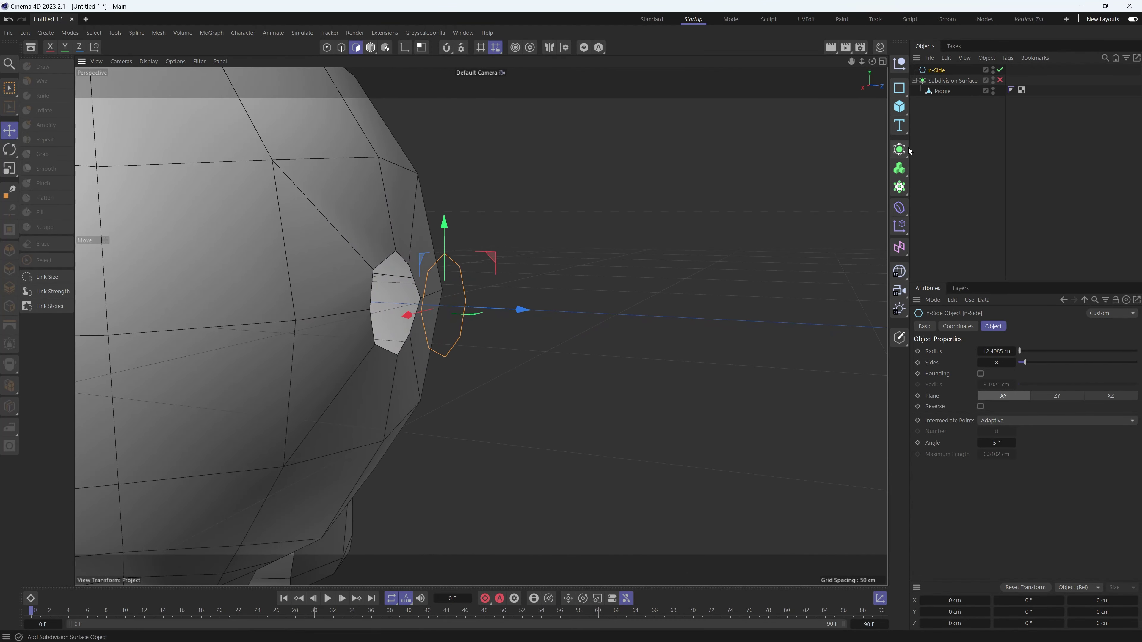
- Add a Helix spline, scale it to a radius of about 17.9 cm and place it behind the n-Side spline
{"action": "left_click", "coordinate": [899, 89]}
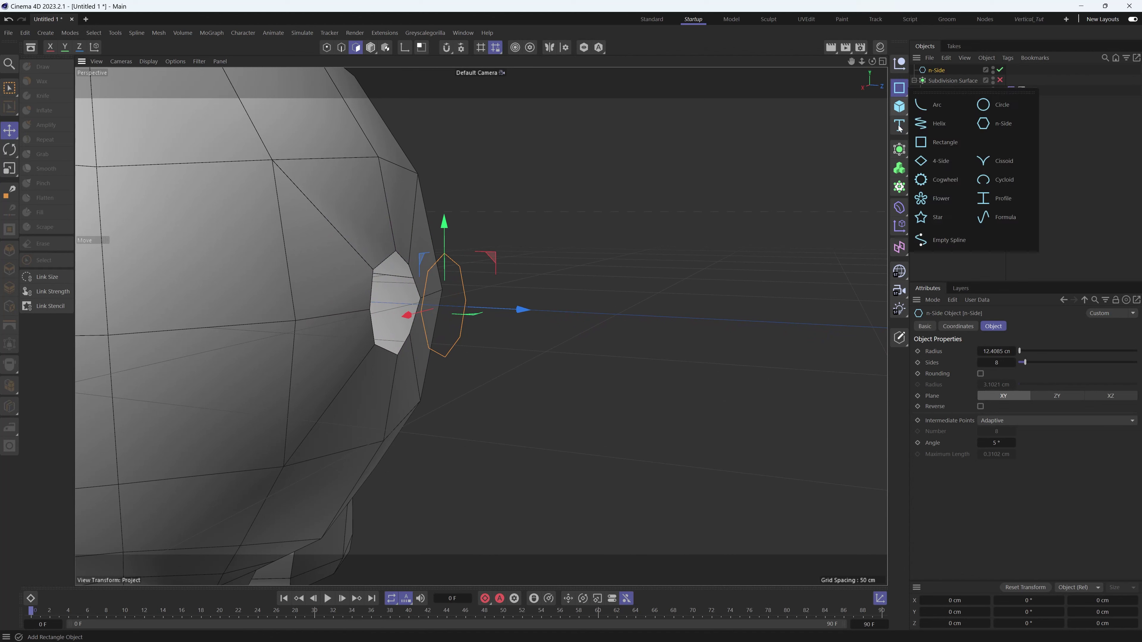
{"action": "left_click", "coordinate": [934, 131]}
{"action": "left_click_drag", "start_coordinate": [202, 288], "coordinate": [776, 275]}
{"action": "key", "text": "t"}
{"action": "left_click_drag", "start_coordinate": [760, 275], "coordinate": [449, 342]}
{"action": "key", "text": "e"}
{"action": "left_click_drag", "start_coordinate": [700, 314], "coordinate": [638, 314]}
{"action": "key", "text": "t"}
{"action": "key", "text": "e"}
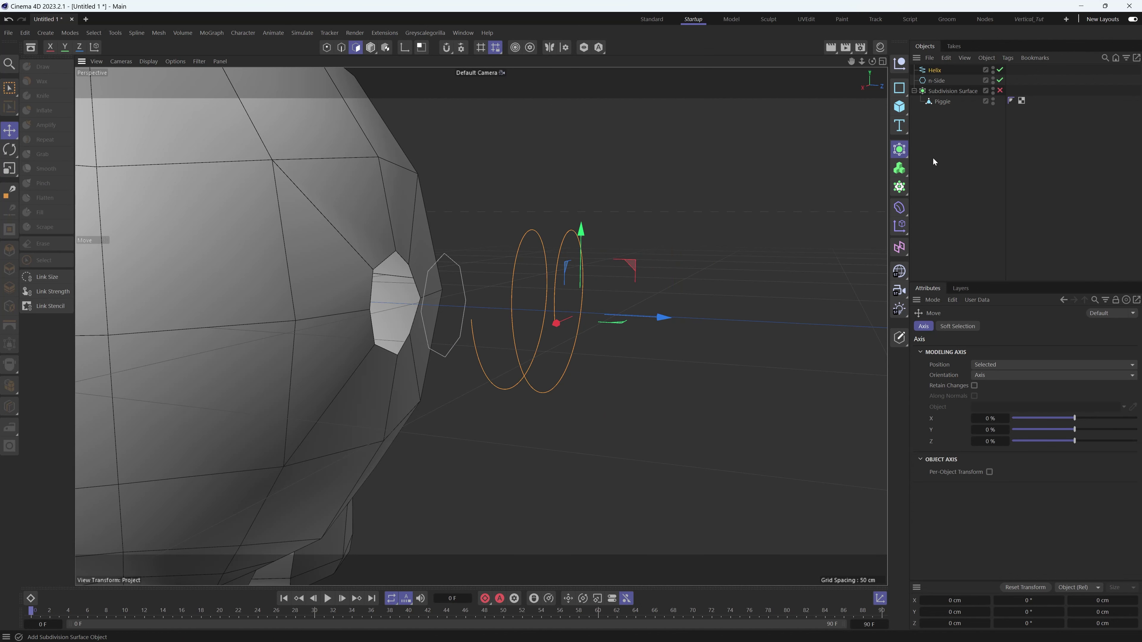
- Add a Sweep generator and nest the n-Side as profile above the Helix as path inside it
{"action": "left_click", "coordinate": [899, 149]}
{"action": "left_click", "coordinate": [1025, 206]}
{"action": "mouse_move", "coordinate": [937, 92]}
{"action": "left_mouse_down"}
{"action": "mouse_move", "coordinate": [940, 72]}
{"action": "mouse_move", "coordinate": [946, 87]}
{"action": "left_mouse_up"}
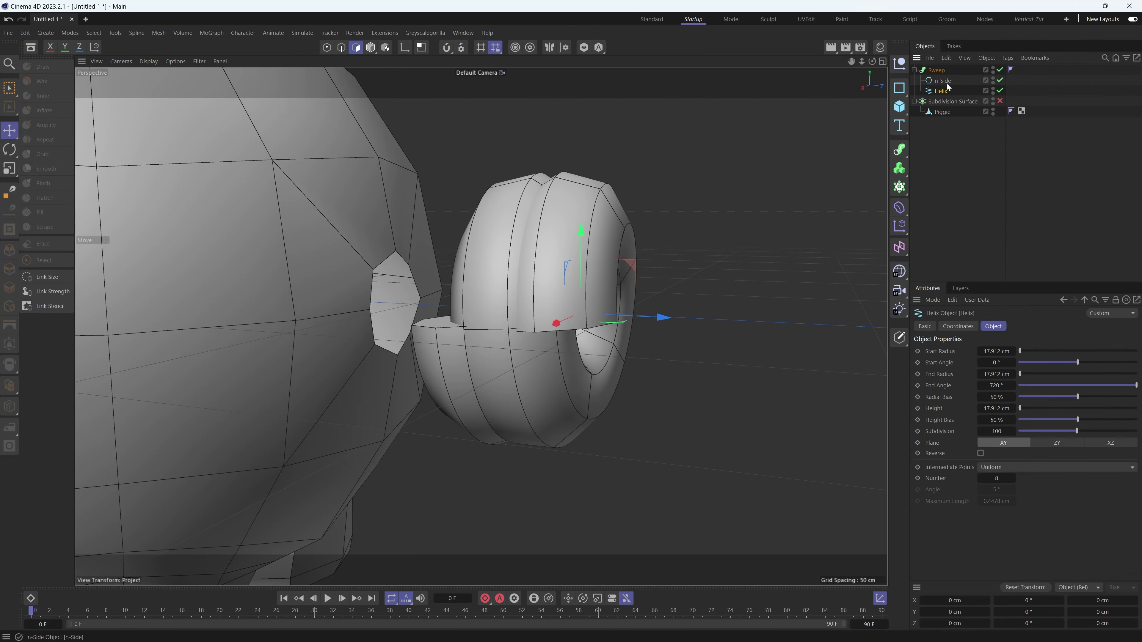
- Set the Helix's start radius to 0 cm, end radius to 10.912 cm, height to 63.912 cm and end angle to 847°
{"action": "left_click_drag", "start_coordinate": [635, 210], "coordinate": [662, 210], "text": "alt"}
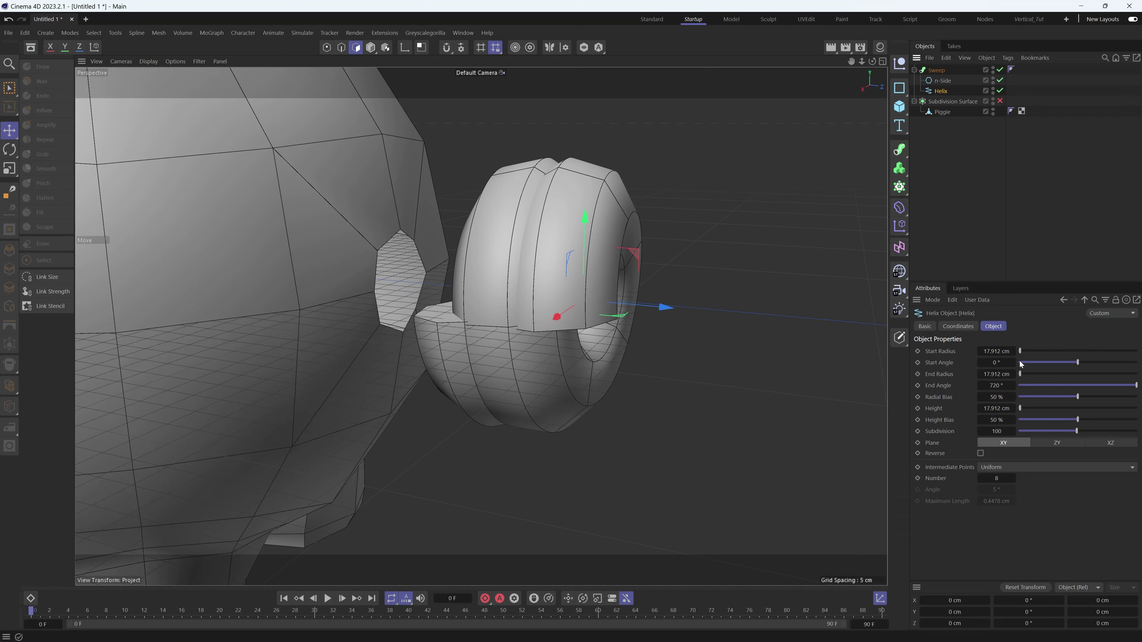
{"action": "left_click_drag", "start_coordinate": [1019, 351], "coordinate": [984, 374]}
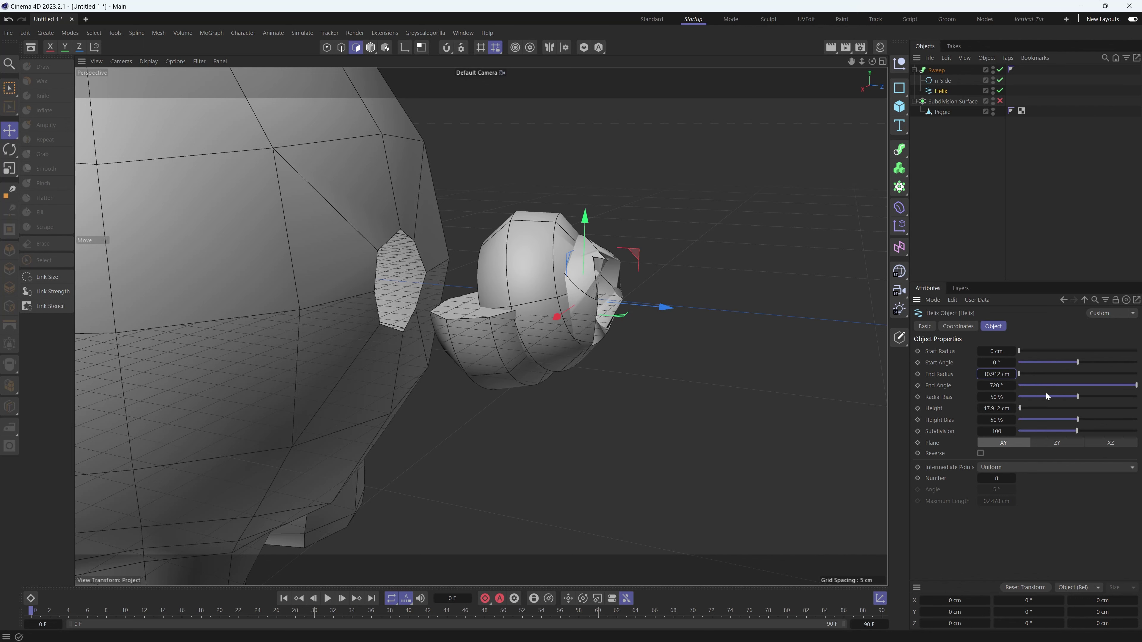
{"action": "mouse_move", "coordinate": [1068, 396]}
{"action": "left_mouse_down"}
{"action": "mouse_move", "coordinate": [1096, 394]}
{"action": "mouse_move", "coordinate": [1077, 396]}
{"action": "left_mouse_up"}
{"action": "left_click_drag", "start_coordinate": [1002, 408], "coordinate": [998, 382]}
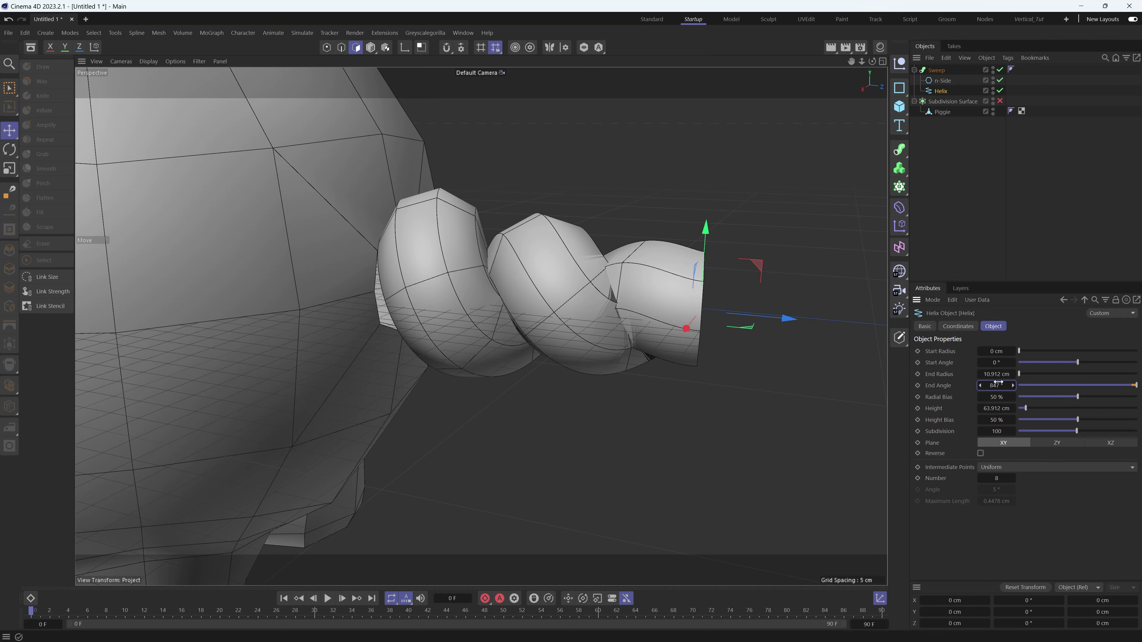
- Lower the start point of the Sweep's Scale curve so the tail tapers toward its free end
{"action": "left_click", "coordinate": [940, 70]}
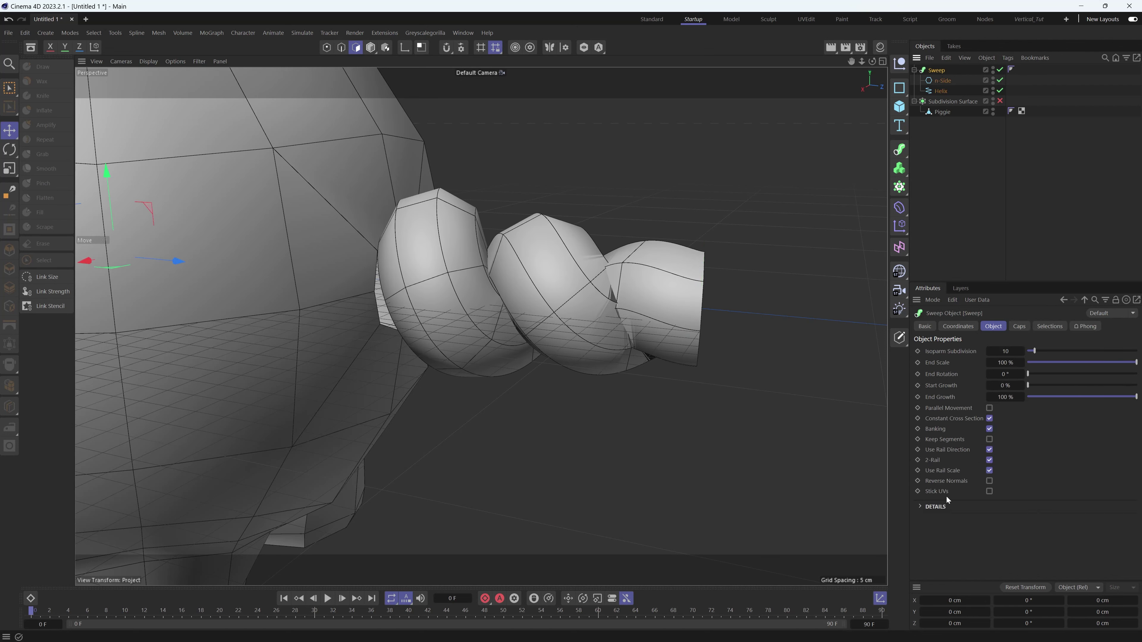
{"action": "left_click", "coordinate": [922, 508]}
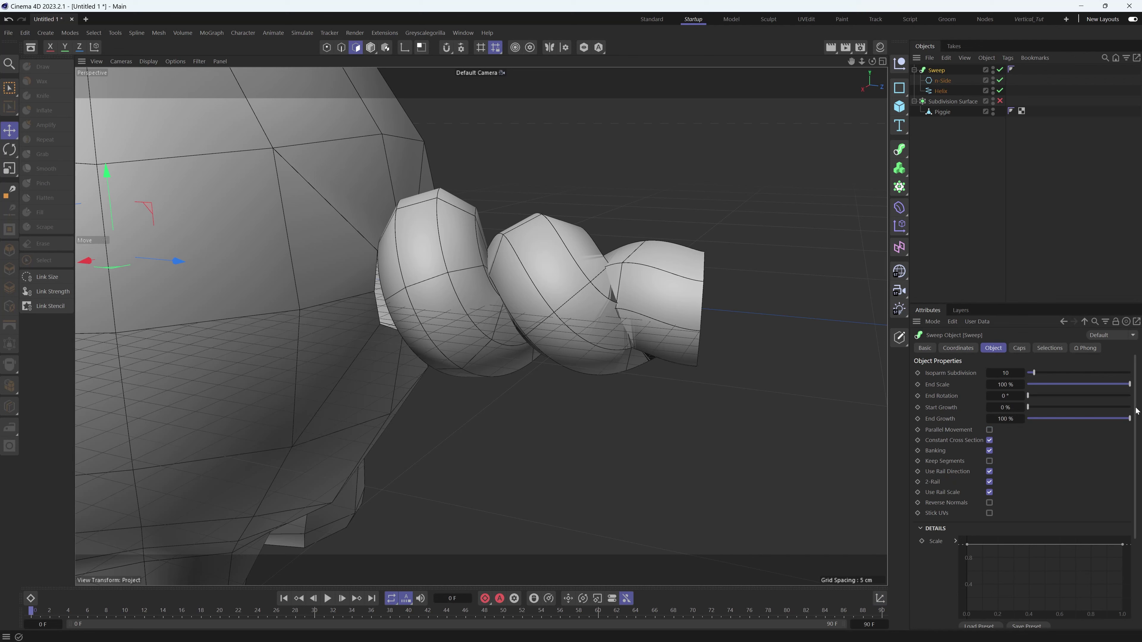
{"action": "left_click_drag", "start_coordinate": [1136, 408], "coordinate": [1134, 460]}
{"action": "left_click_drag", "start_coordinate": [971, 472], "coordinate": [968, 527]}
{"action": "left_click_drag", "start_coordinate": [635, 367], "coordinate": [680, 338], "text": "alt"}
{"action": "right_click_drag", "start_coordinate": [589, 281], "coordinate": [690, 276], "text": "alt"}
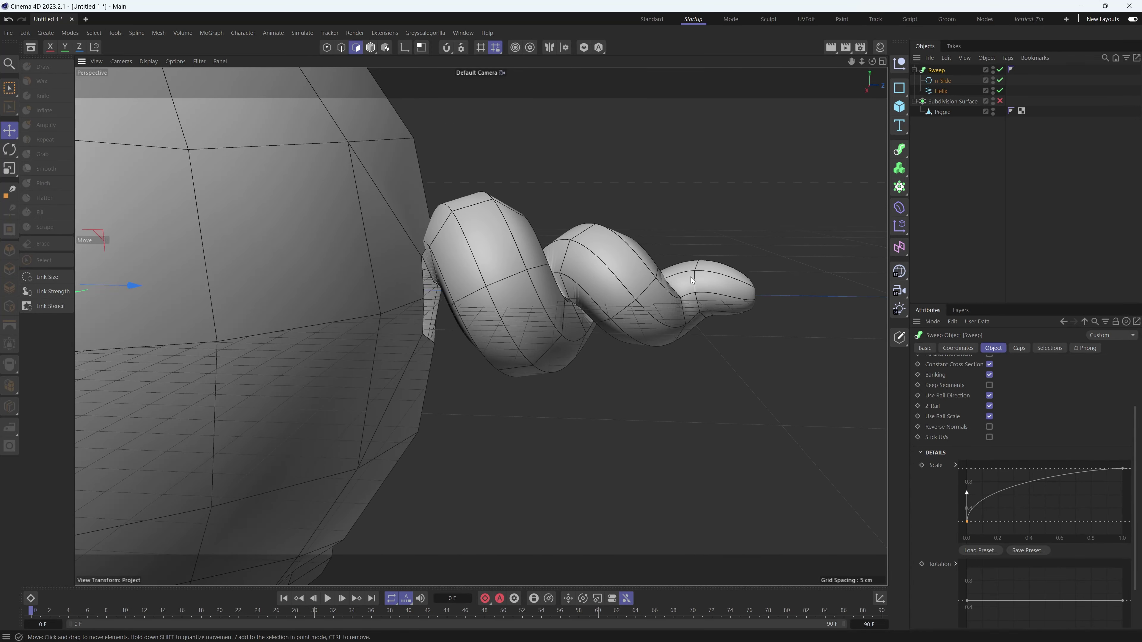
- Try converting the Sweep to an editable polygon object and undo the conversion
{"action": "left_click_drag", "start_coordinate": [690, 277], "coordinate": [245, 284], "text": "alt"}
{"action": "left_click_drag", "start_coordinate": [366, 256], "coordinate": [540, 239], "text": "alt"}
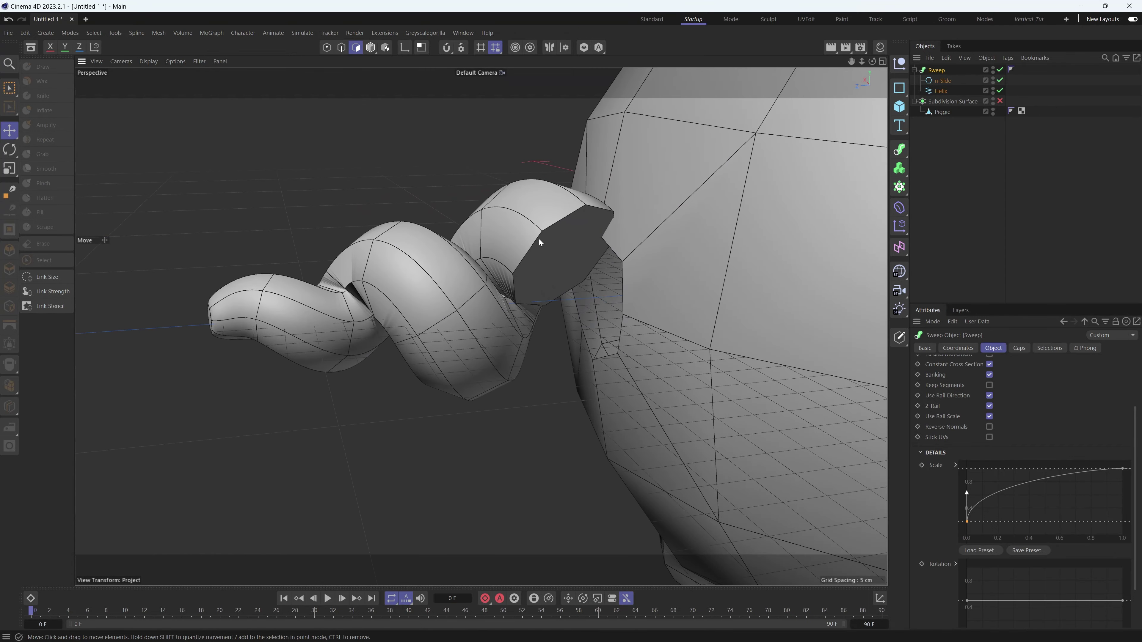
{"action": "key", "text": "c"}
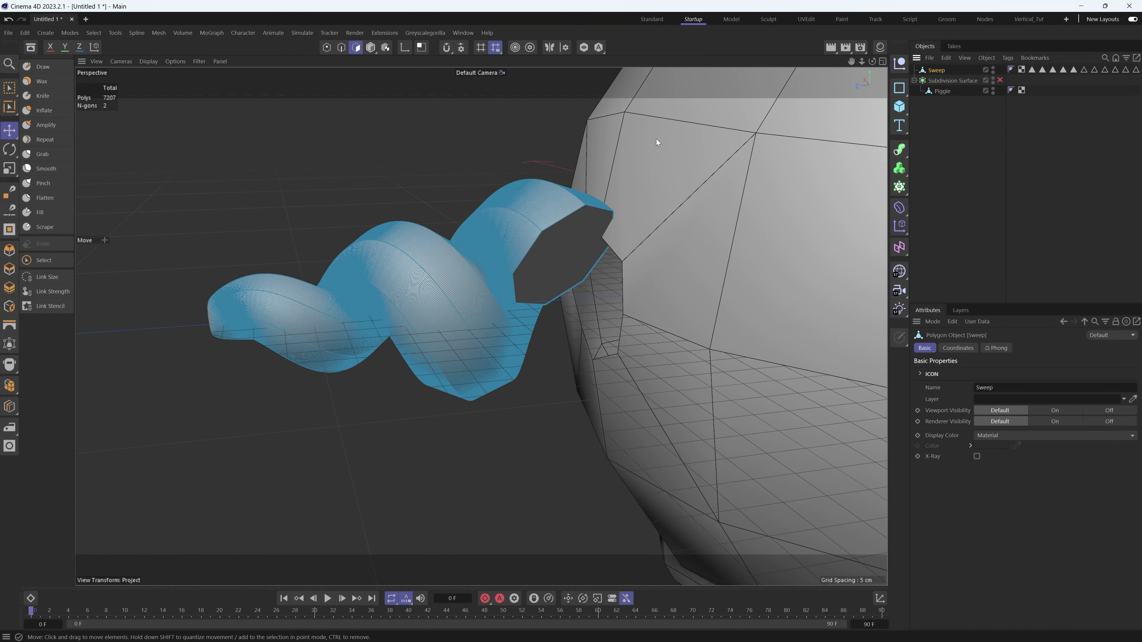
{"action": "key", "text": "ctrl+z"}
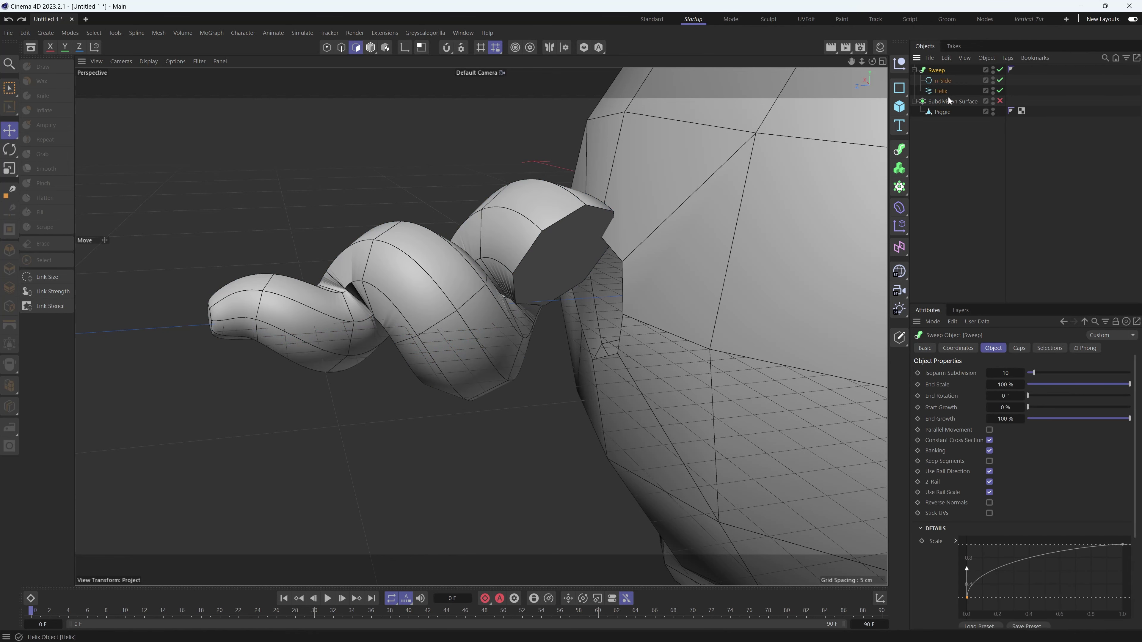
- Reduce the Helix's subdivision to 38 and its intermediate point number to 0, with the viewport lines displayed as wireframe
{"action": "left_click", "coordinate": [940, 91]}
{"action": "left_click_drag", "start_coordinate": [1056, 452], "coordinate": [1040, 454]}
{"action": "key", "text": "n"}
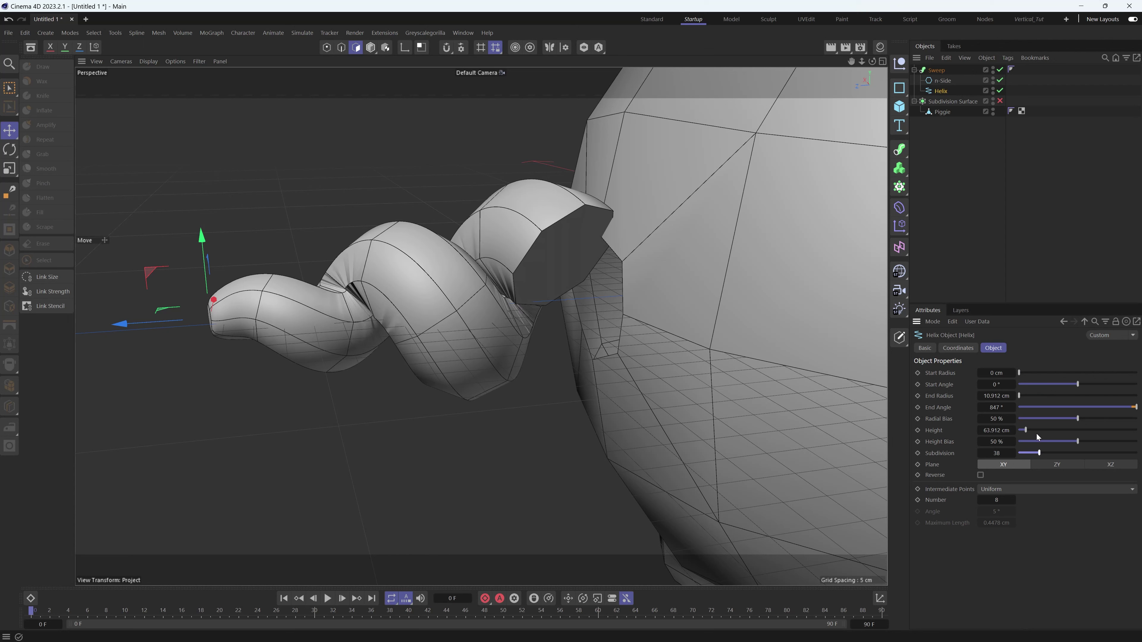
{"action": "left_click", "coordinate": [149, 61]}
{"action": "left_click", "coordinate": [181, 201]}
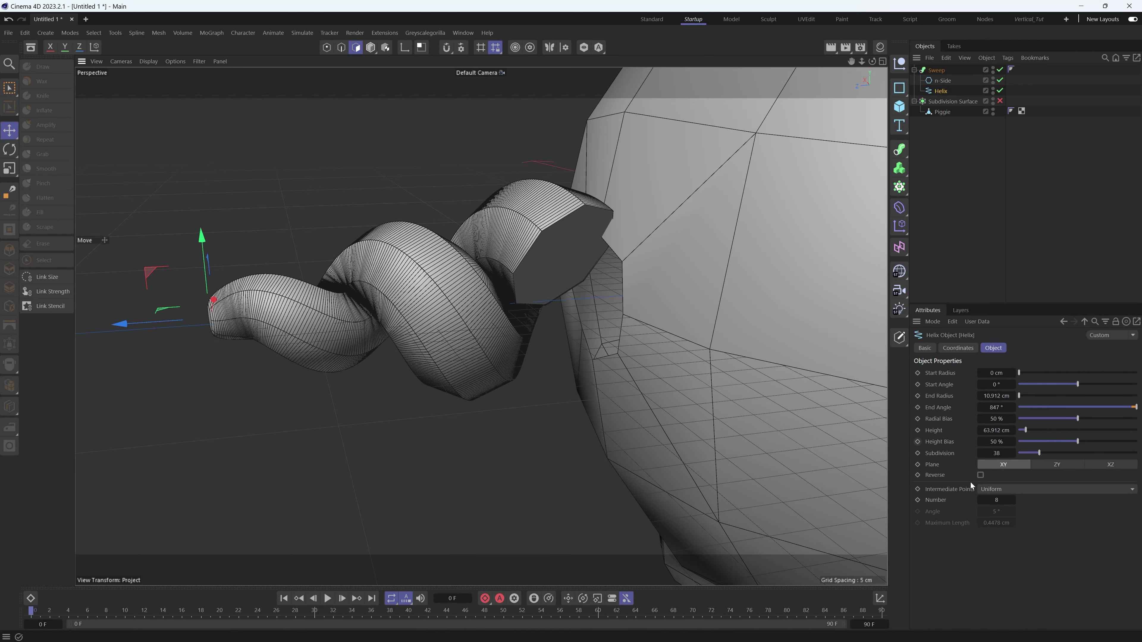
{"action": "left_click_drag", "start_coordinate": [986, 496], "coordinate": [978, 498]}
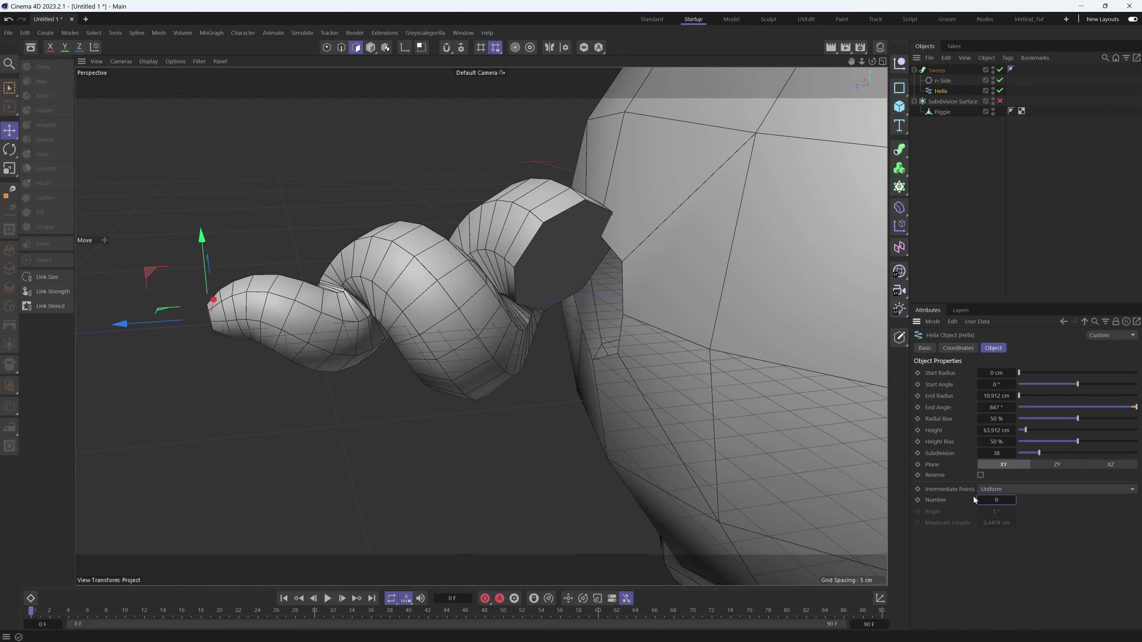
- Reduce the Helix's subdivision to 17
{"action": "left_click_drag", "start_coordinate": [992, 453], "coordinate": [981, 456]}
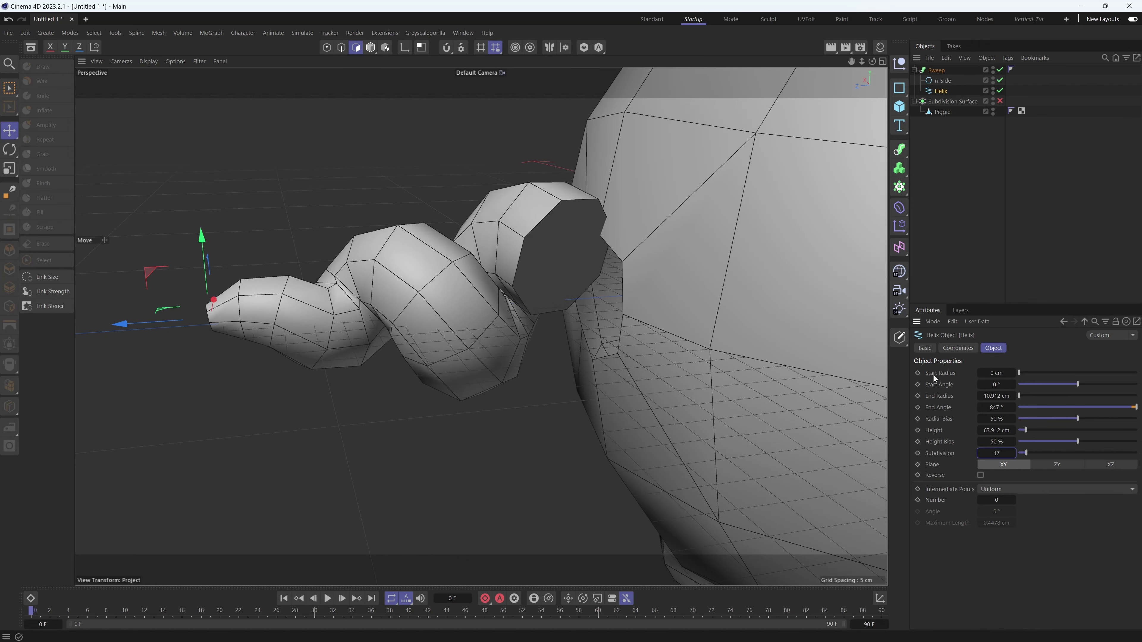
{"action": "mouse_move", "coordinate": [482, 288]}
{"action": "left_mouse_down", "text": "alt"}
{"action": "mouse_move", "coordinate": [689, 277]}
{"action": "mouse_move", "coordinate": [462, 294]}
{"action": "left_mouse_up", "text": "alt"}
{"action": "middle_click_drag", "start_coordinate": [539, 225], "coordinate": [475, 229], "text": "alt"}
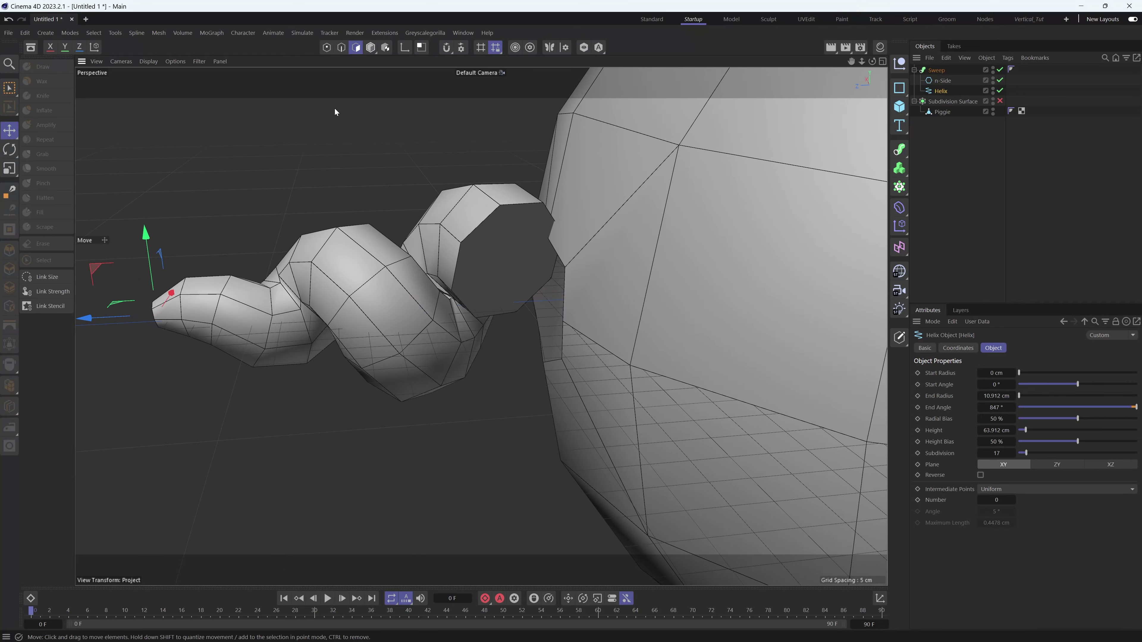
- Keep a hidden, disabled backup copy of the Sweep and convert the original into an editable polygon object named Tail
{"action": "left_click", "coordinate": [943, 70]}
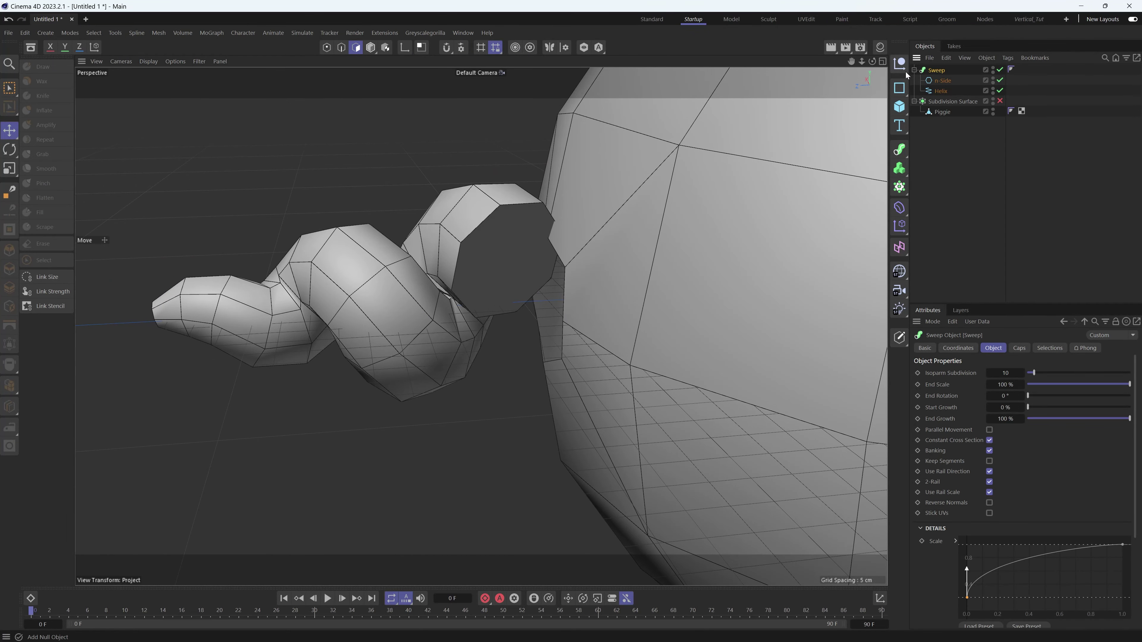
{"action": "left_click", "coordinate": [914, 70]}
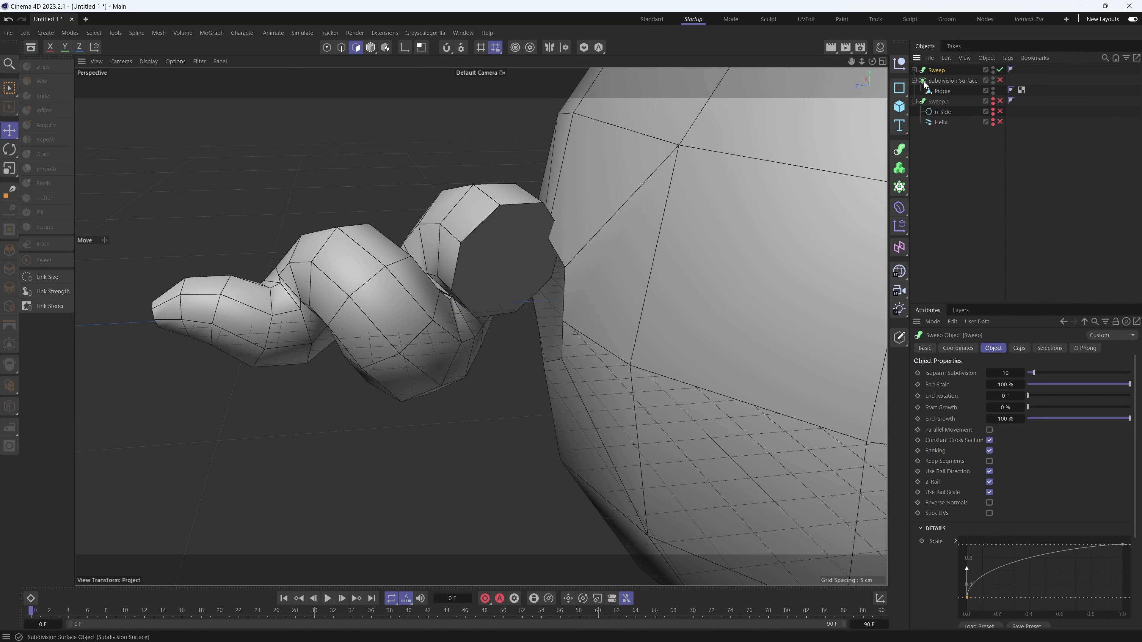
{"action": "key", "text": "c"}
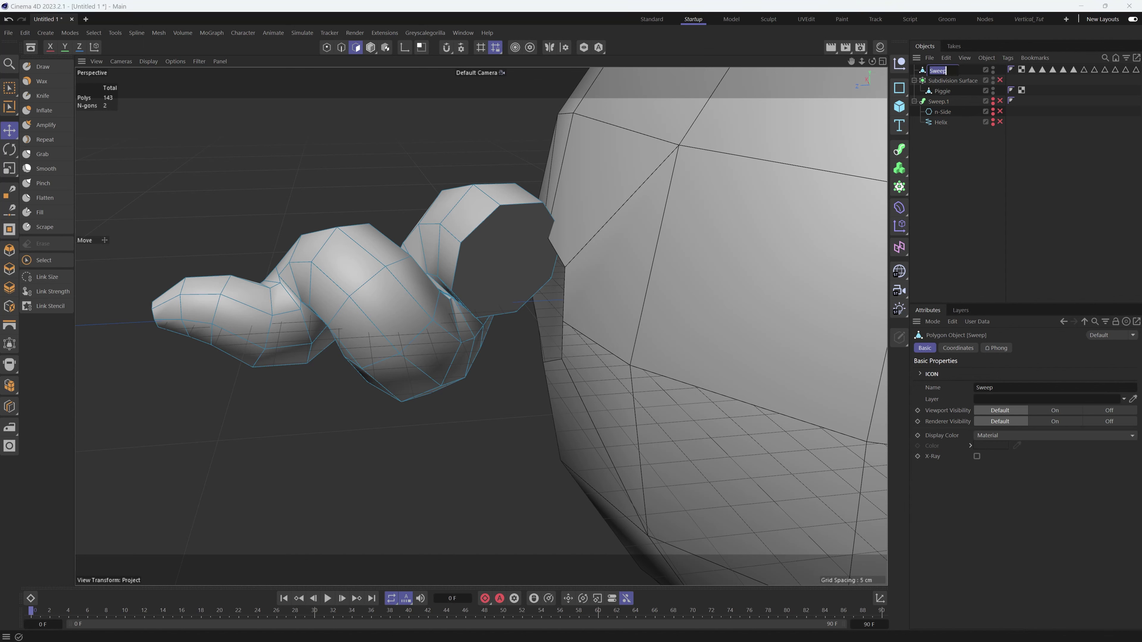
{"action": "type", "text": "Tail"}
{"action": "key", "text": "Return"}
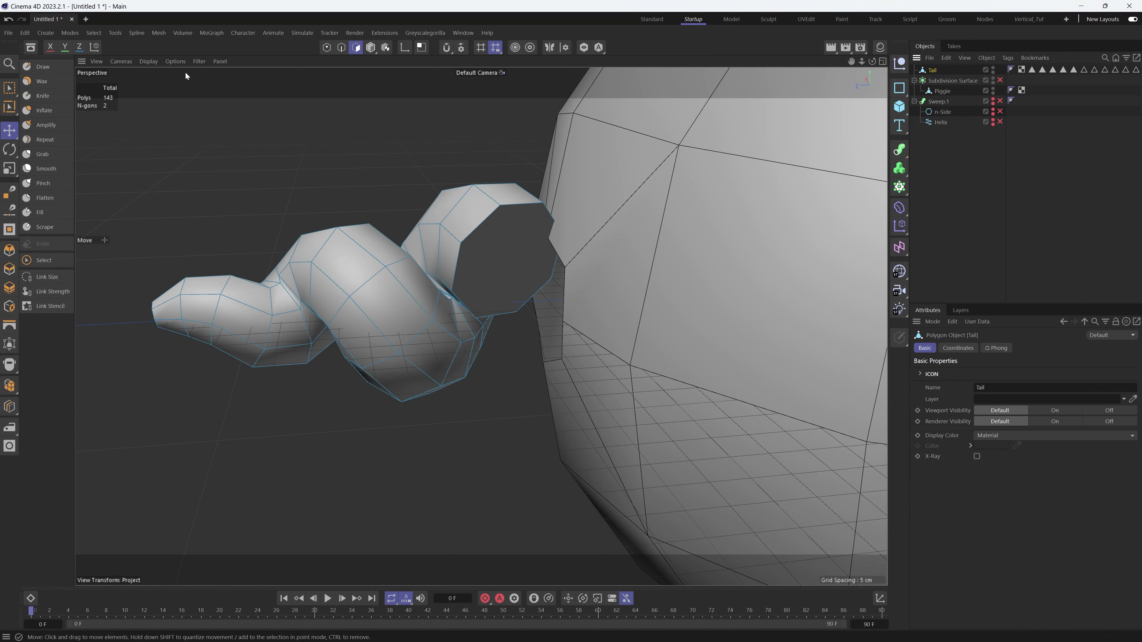
- Rotate and move the cap polygons at the tail's thick end so they turn toward the body's rear opening
{"action": "left_click", "coordinate": [508, 256]}
{"action": "key", "text": "r"}
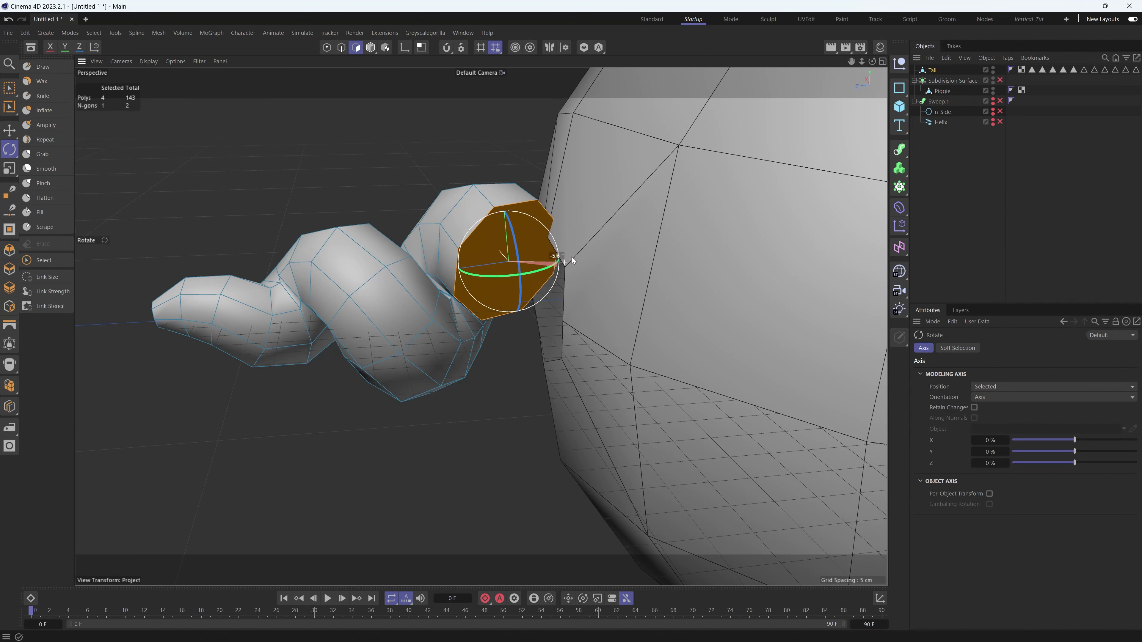
{"action": "left_click_drag", "start_coordinate": [571, 256], "coordinate": [586, 287]}
{"action": "key", "text": "e"}
{"action": "key", "text": "r"}
{"action": "key", "text": "e"}
{"action": "mouse_move", "coordinate": [586, 281]}
{"action": "left_mouse_down"}
{"action": "mouse_move", "coordinate": [571, 264]}
{"action": "mouse_move", "coordinate": [523, 320]}
{"action": "mouse_move", "coordinate": [613, 308]}
{"action": "mouse_move", "coordinate": [574, 312]}
{"action": "mouse_move", "coordinate": [566, 291]}
{"action": "left_mouse_up"}
{"action": "key", "text": "r"}
{"action": "key", "text": "e"}
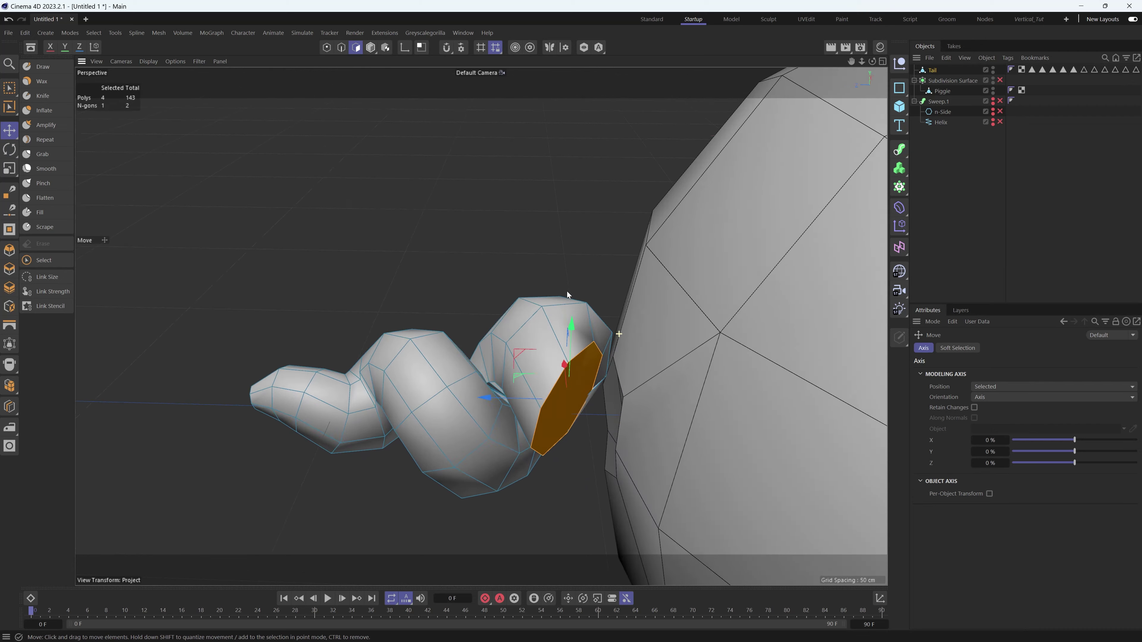
- Move the whole tail slightly away from the body and delete the cap polygons at its thick end
{"action": "key", "text": "ctrl+a"}
{"action": "left_click_drag", "start_coordinate": [630, 340], "coordinate": [592, 341]}
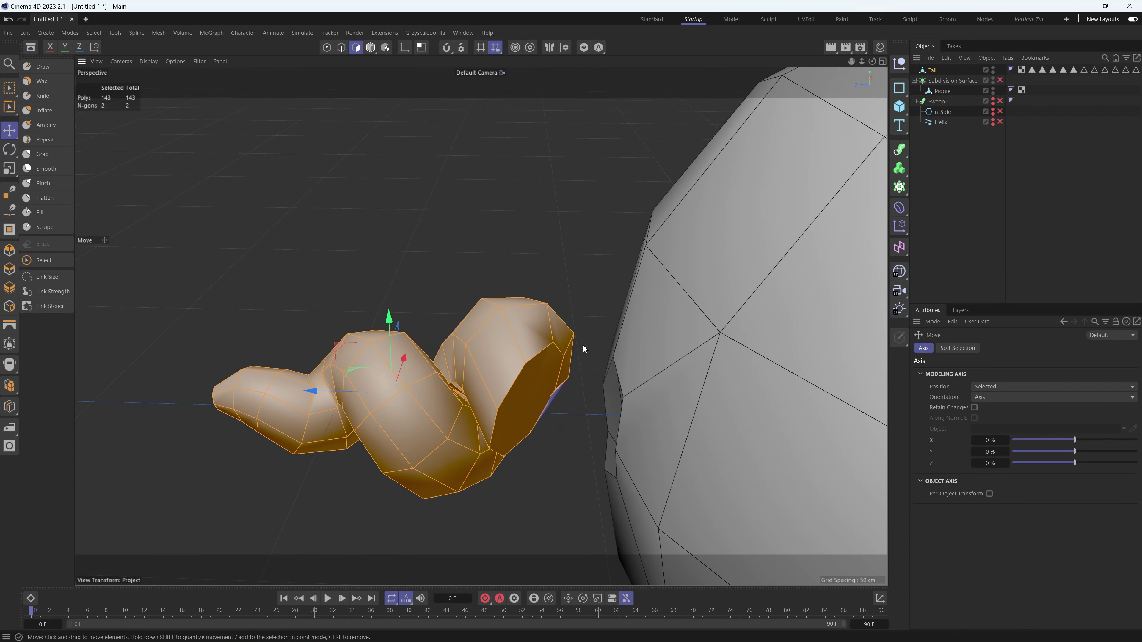
{"action": "left_click", "coordinate": [535, 399]}
{"action": "left_click_drag", "start_coordinate": [633, 372], "coordinate": [517, 315]}
{"action": "key", "text": "r"}
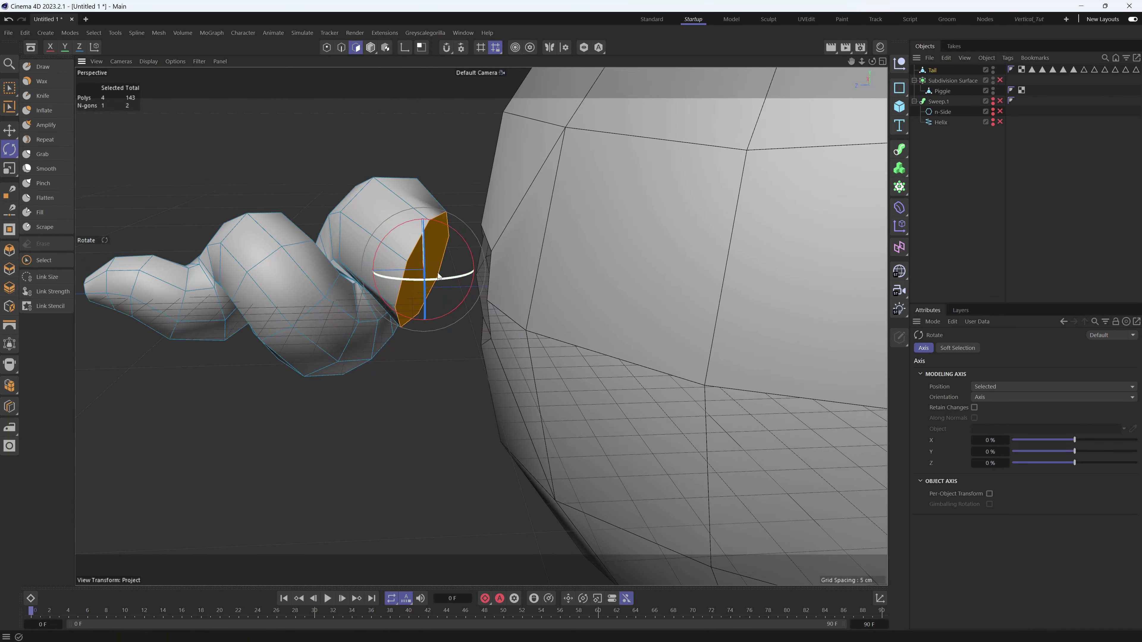
{"action": "left_click_drag", "start_coordinate": [492, 278], "coordinate": [411, 257], "text": "alt"}
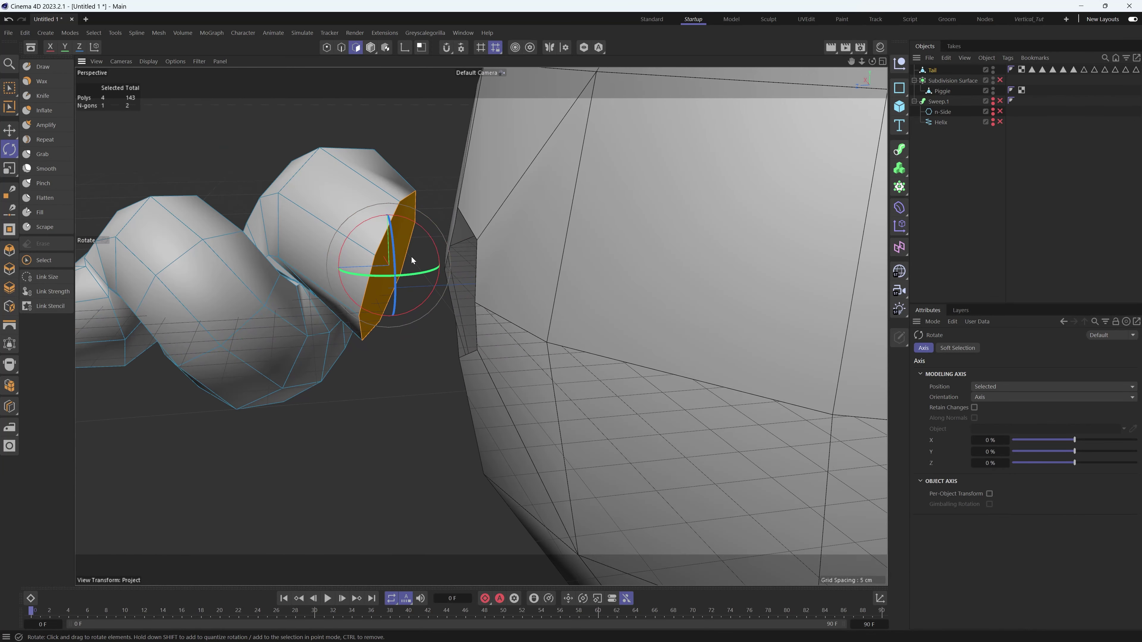
{"action": "key", "text": "Delete"}
{"action": "middle_click_drag", "start_coordinate": [389, 229], "coordinate": [486, 228], "text": "alt"}
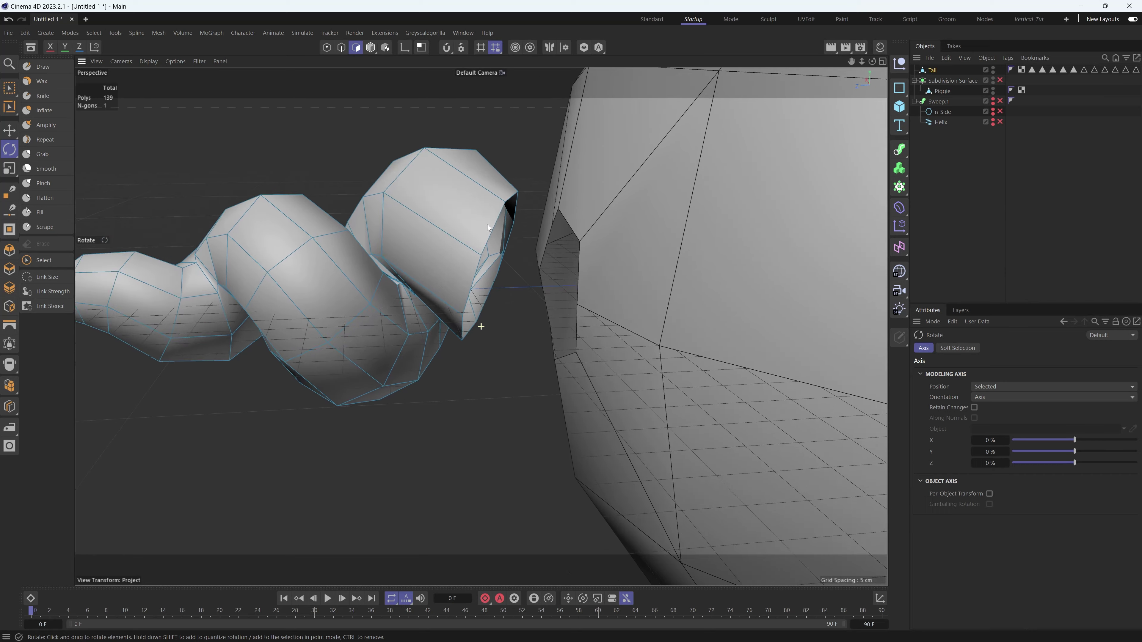
- Select the tail's open border edge loop together with the Piggie's rear opening loop, with both objects selected
{"action": "left_click_drag", "start_coordinate": [479, 324], "coordinate": [471, 227], "text": "alt"}
{"action": "left_click", "coordinate": [341, 47]}
{"action": "left_click_drag", "start_coordinate": [425, 154], "coordinate": [472, 258], "text": "alt"}
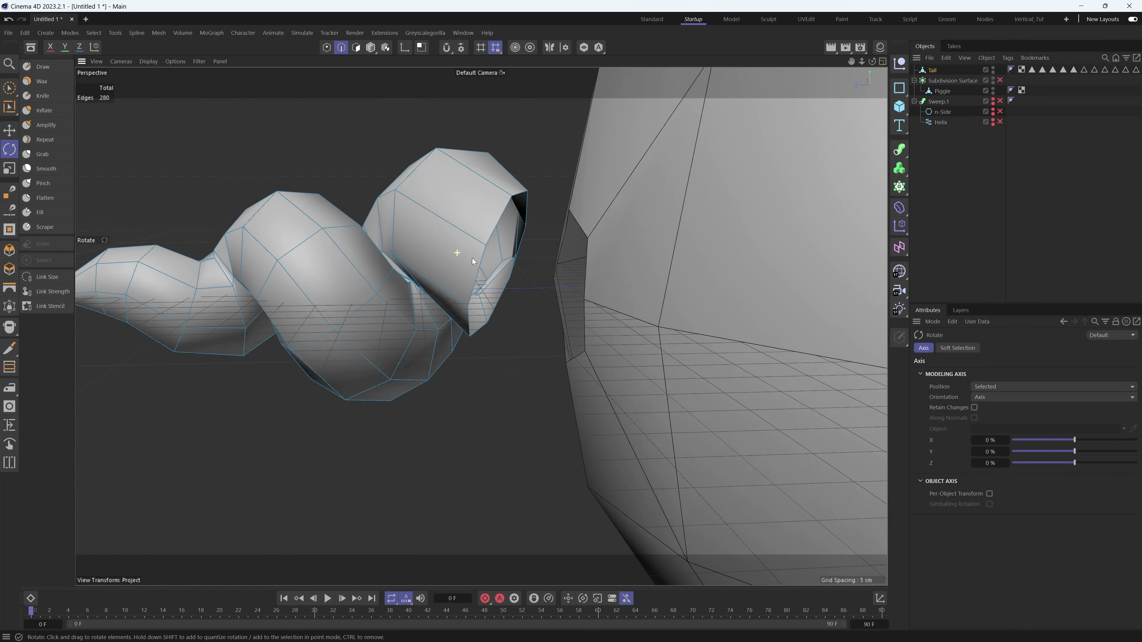
{"action": "double_click", "coordinate": [487, 229]}
{"action": "key", "text": "e"}
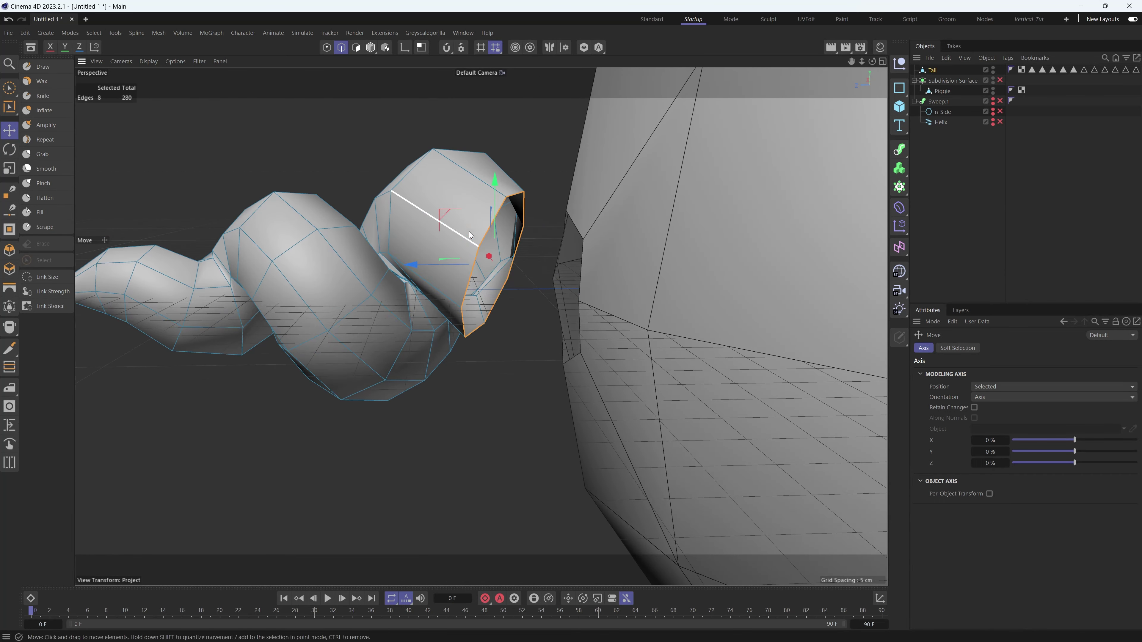
{"action": "left_click_drag", "start_coordinate": [518, 250], "coordinate": [543, 248], "text": "alt"}
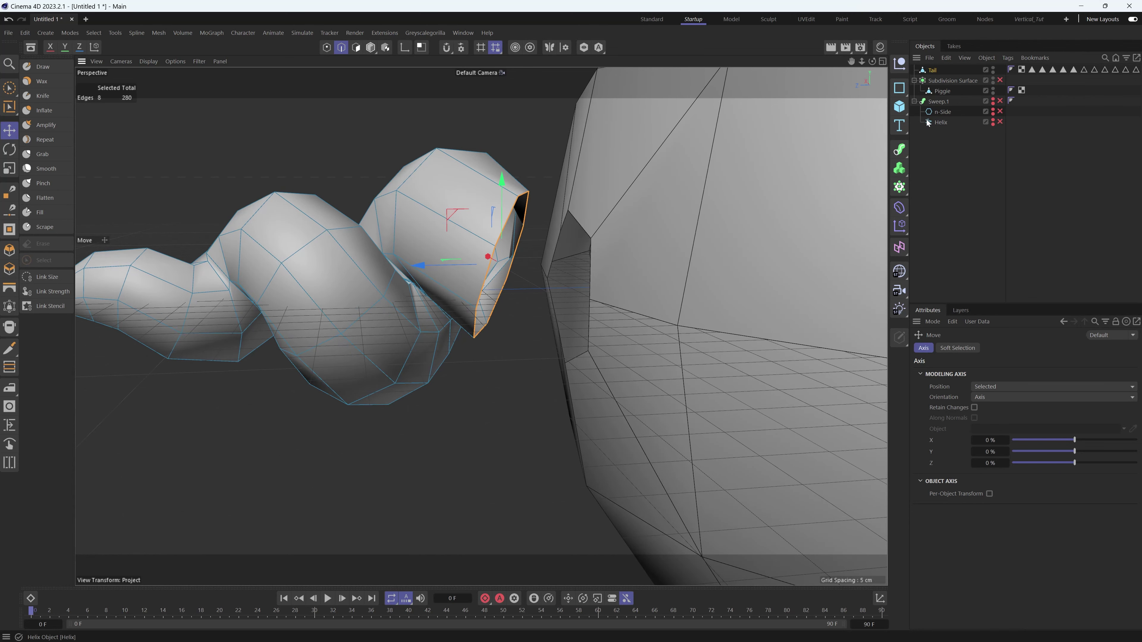
{"action": "left_click", "coordinate": [943, 92], "text": "ctrl"}
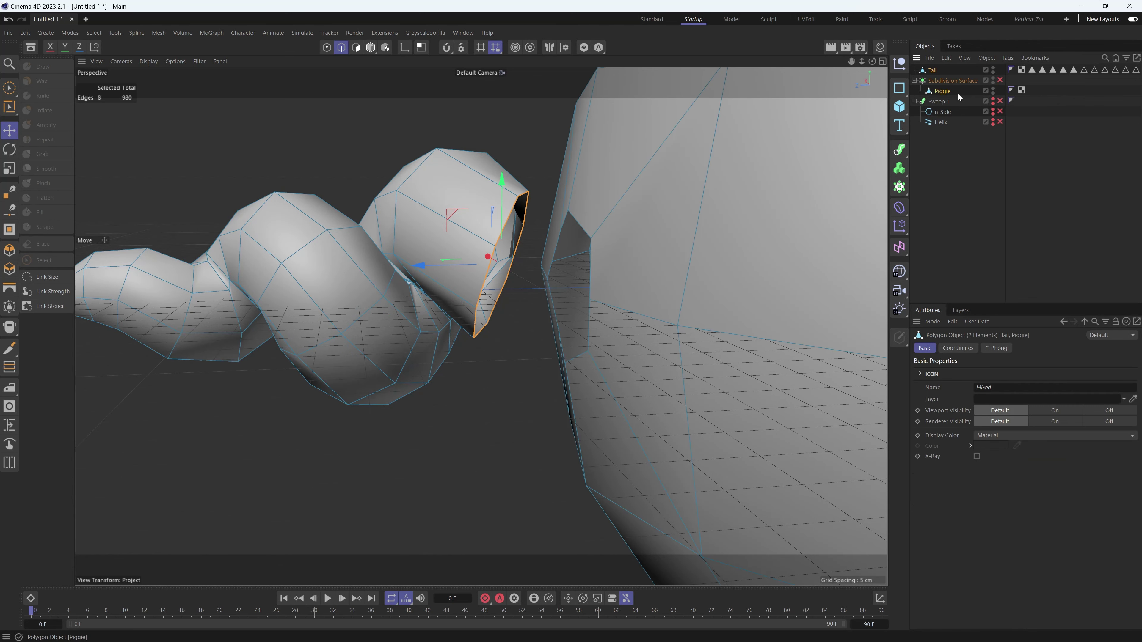
{"action": "double_click", "coordinate": [586, 233], "text": "shift"}
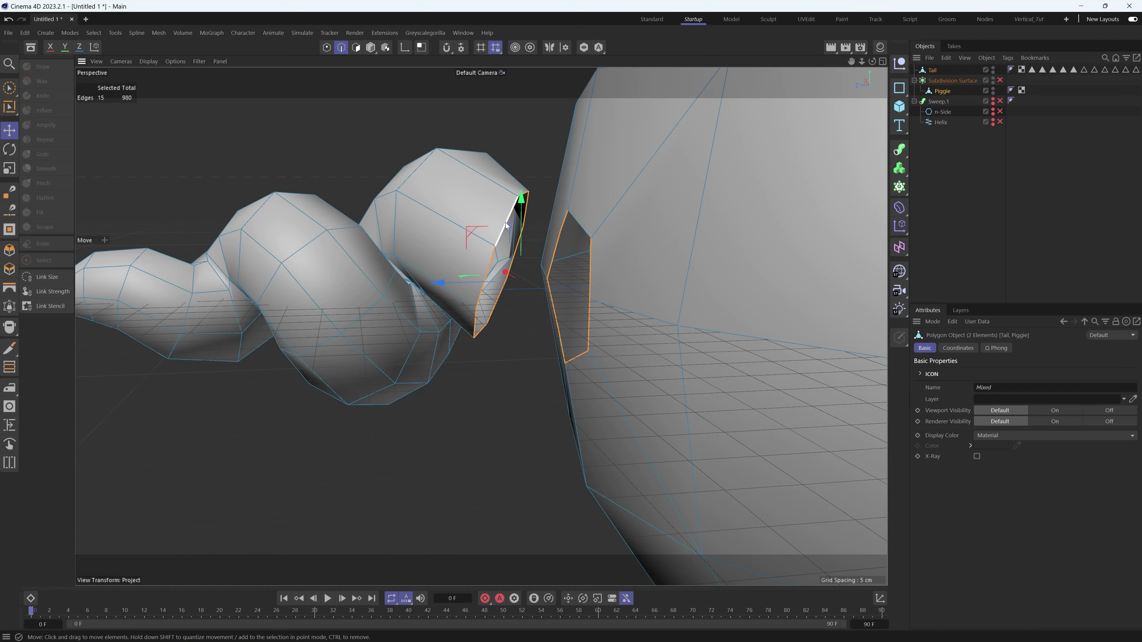
- Join the tail's border edges to the body's rear opening with Stitch and Sew
{"action": "key", "text": "m"}
{"action": "key", "text": "m"}
{"action": "key", "text": "p"}
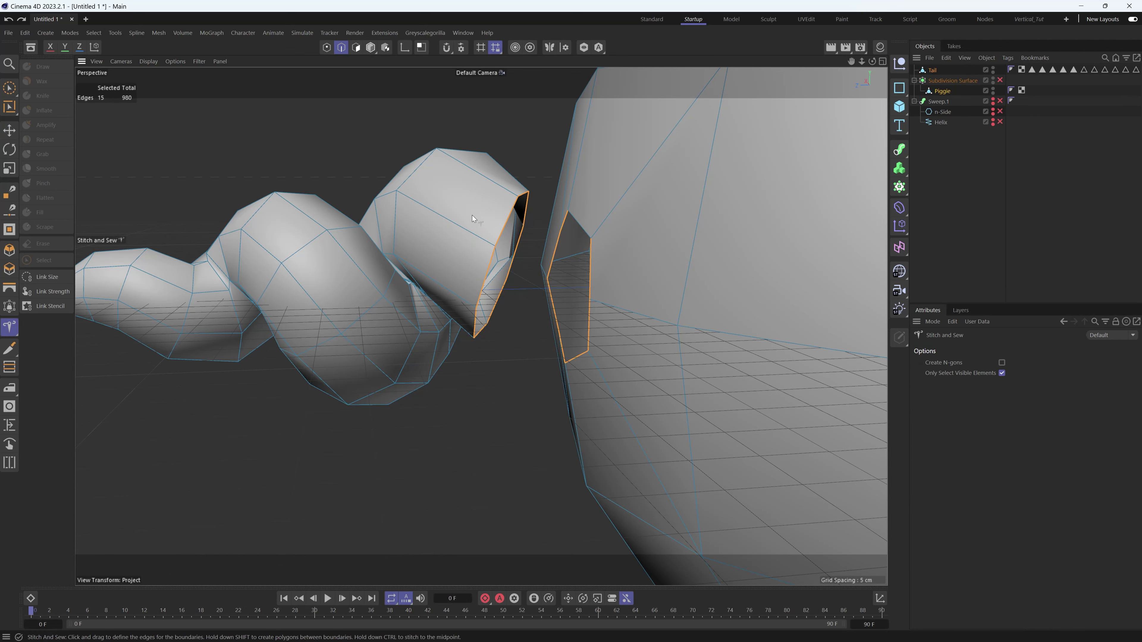
{"action": "left_click_drag", "start_coordinate": [570, 228], "coordinate": [524, 205]}
{"action": "mouse_move", "coordinate": [586, 238]}
{"action": "left_mouse_down"}
{"action": "mouse_move", "coordinate": [584, 336]}
{"action": "mouse_move", "coordinate": [613, 380]}
{"action": "mouse_move", "coordinate": [812, 287]}
{"action": "mouse_move", "coordinate": [508, 298]}
{"action": "mouse_move", "coordinate": [603, 245]}
{"action": "left_mouse_up"}
{"action": "key", "text": "e"}
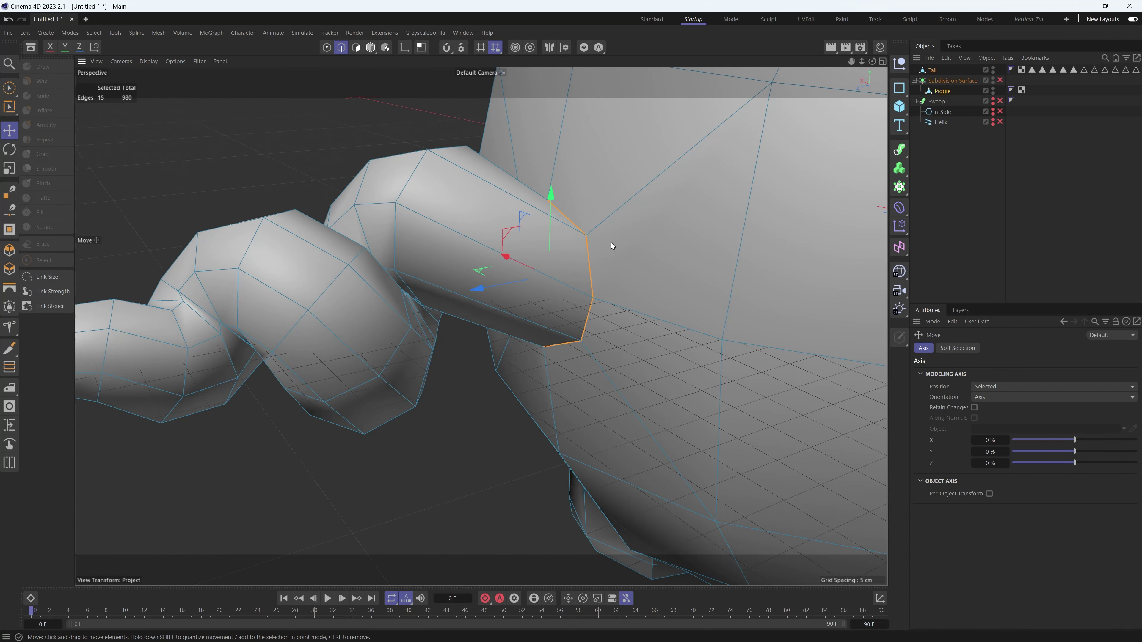
{"action": "left_click_drag", "start_coordinate": [656, 212], "coordinate": [720, 166], "text": "alt"}
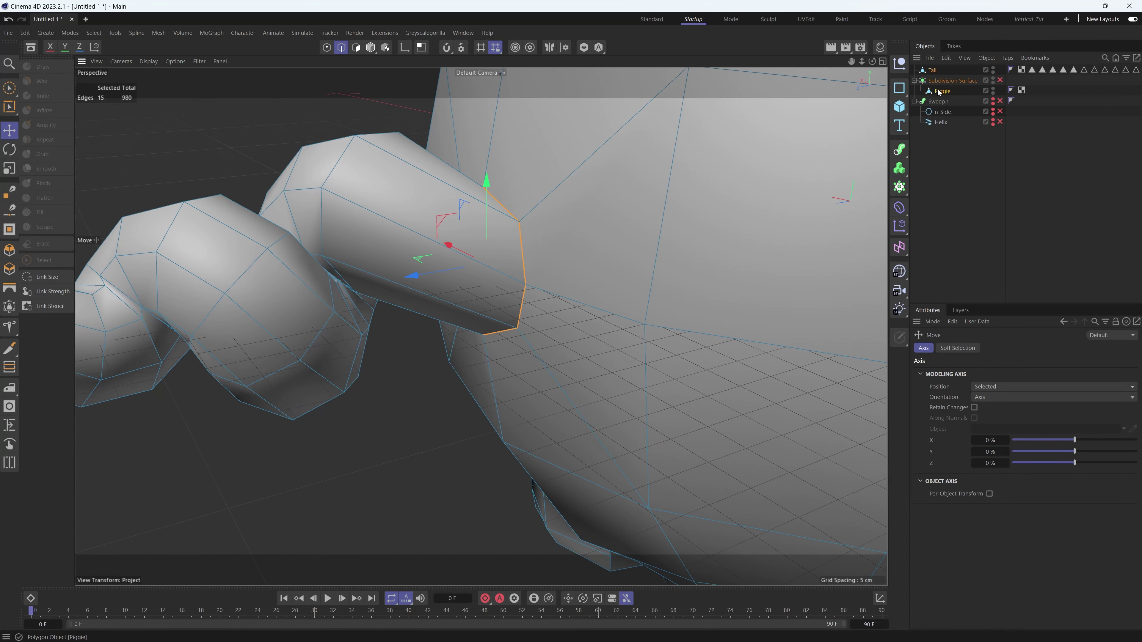
- Place the Tail with the Piggie under the Subdivision Surface and merge both with Connect Objects + Delete
{"action": "left_click_drag", "start_coordinate": [941, 89], "coordinate": [942, 92]}
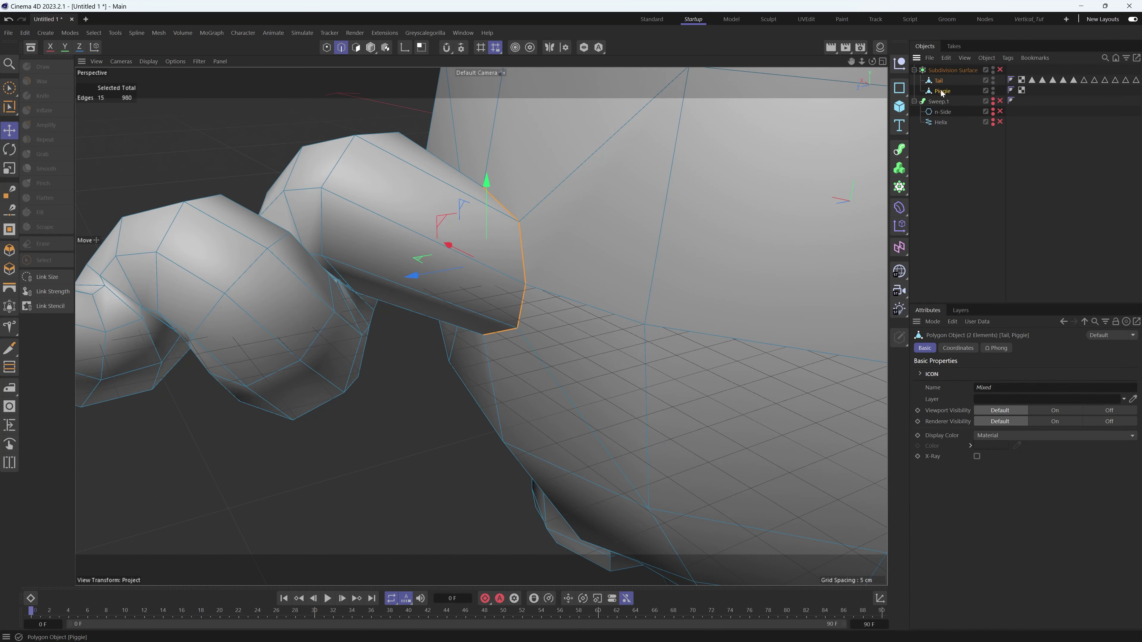
{"action": "right_click", "coordinate": [942, 92]}
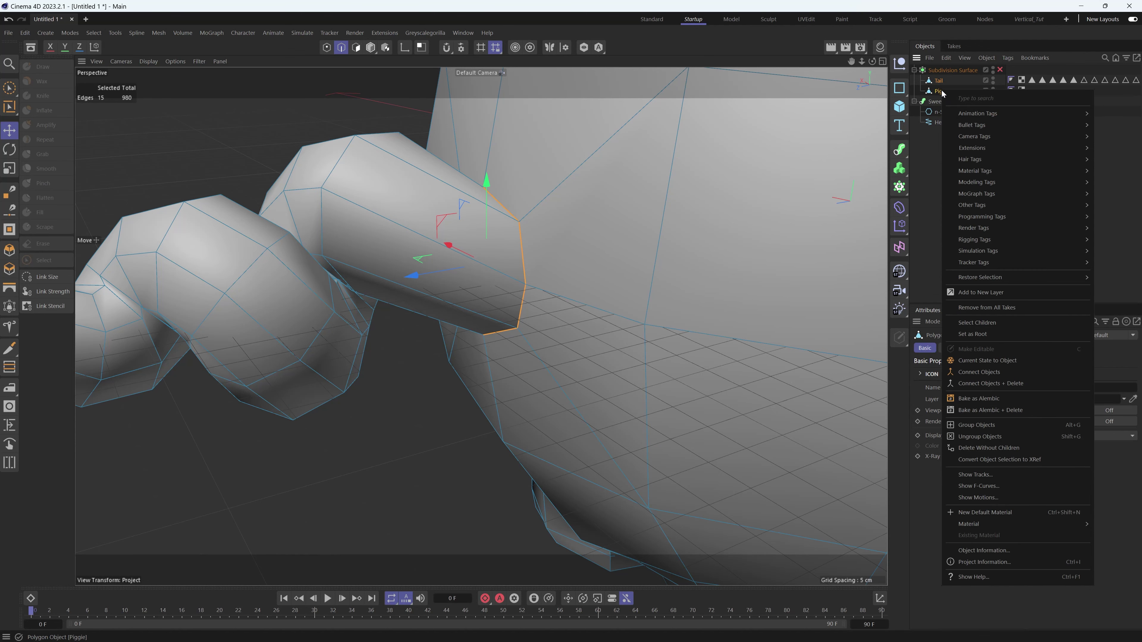
{"action": "left_click", "coordinate": [988, 382]}
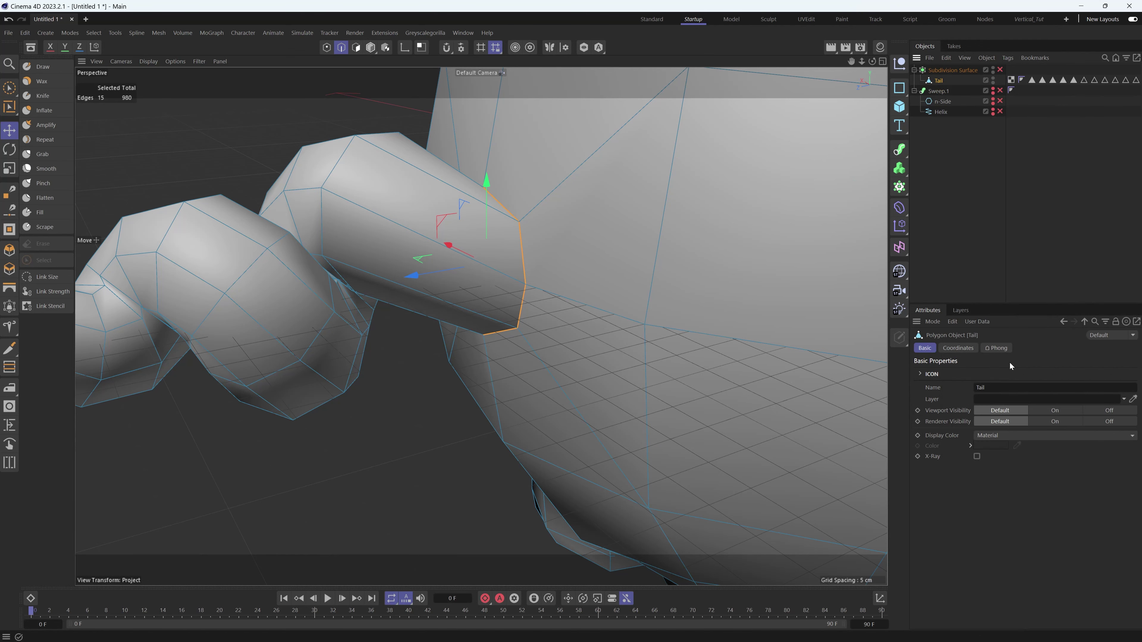
- Select all edges of the merged mesh and optimize it to weld the duplicate points along the tail seam
{"action": "left_click_drag", "start_coordinate": [509, 242], "coordinate": [598, 242], "text": "alt"}
{"action": "double_click", "coordinate": [528, 234]}
{"action": "key", "text": "ctrl+z"}
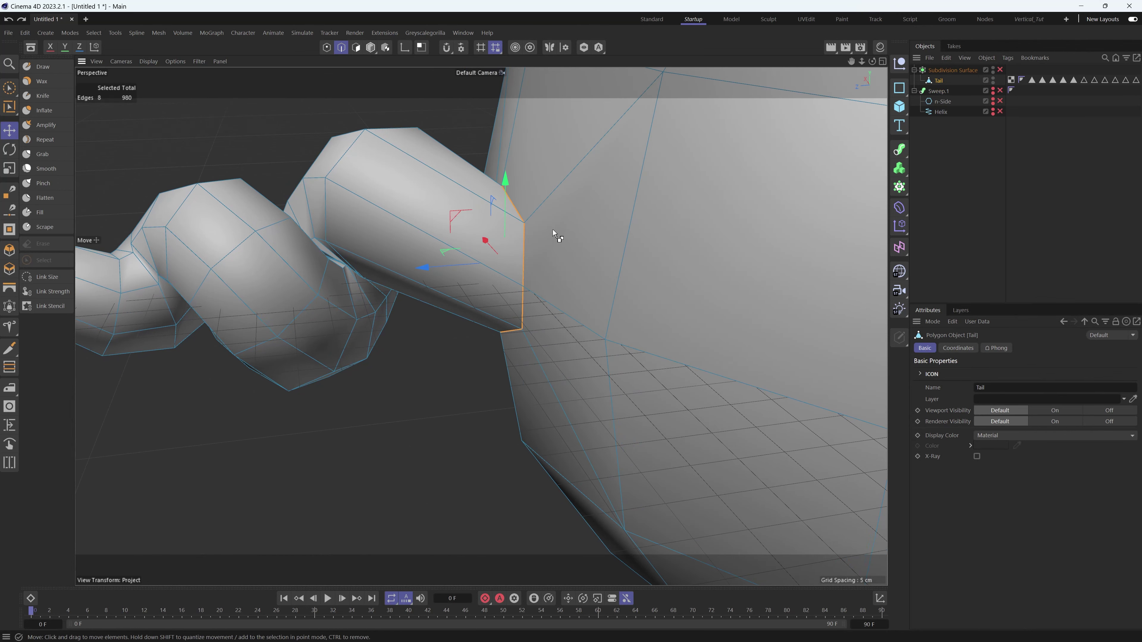
{"action": "key", "text": "ctrl+a"}
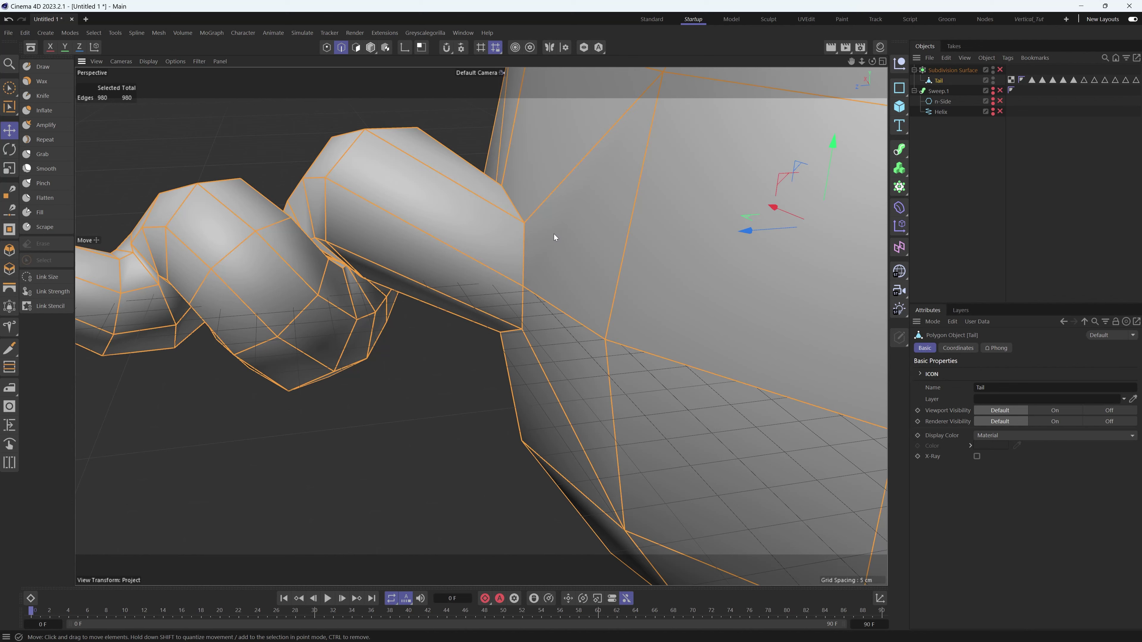
{"action": "right_click", "coordinate": [554, 234]}
{"action": "left_click", "coordinate": [594, 297]}
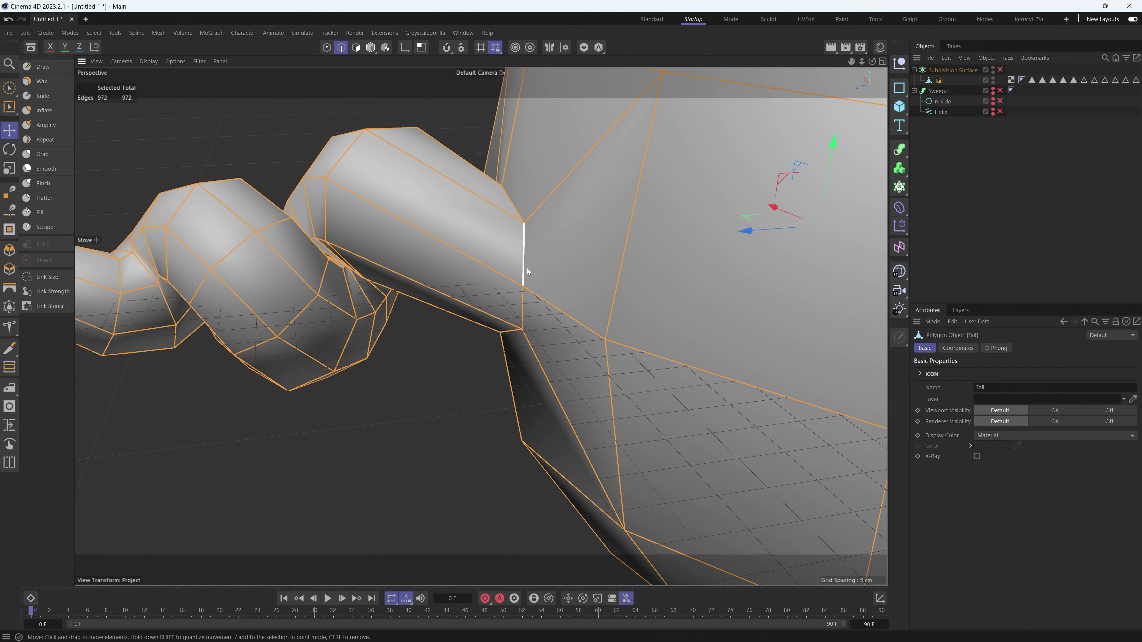
- Enlarge the edge loop where the tail meets the body and activate Edge Slide on it
{"action": "double_click", "coordinate": [526, 255]}
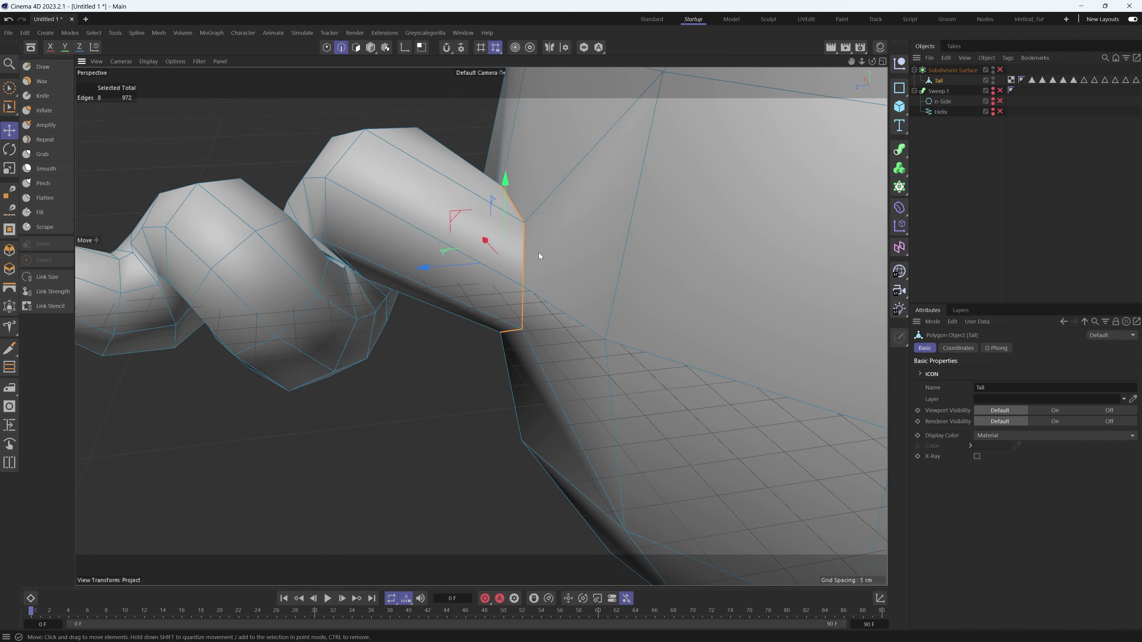
{"action": "left_click_drag", "start_coordinate": [574, 262], "coordinate": [708, 176]}
{"action": "key", "text": "m"}
{"action": "key", "text": "o"}
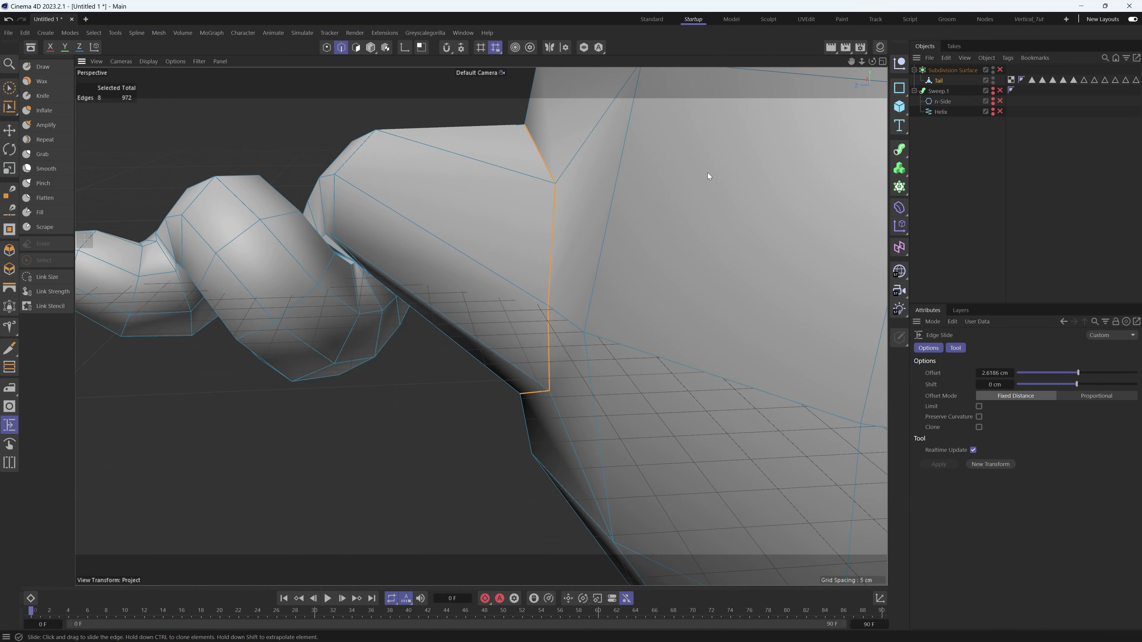
{"action": "key", "text": "e"}
- Enable the Subdivision Surface to smooth the body and the attached tail
{"action": "scroll", "coordinate": [554, 254], "scroll_direction": "down", "scroll_amount": 5}
{"action": "left_click_drag", "start_coordinate": [581, 260], "coordinate": [665, 263], "text": "alt"}
{"action": "key", "text": "q"}
{"action": "scroll", "coordinate": [630, 276], "scroll_direction": "down", "scroll_amount": 5}
{"action": "scroll", "coordinate": [590, 258], "scroll_direction": "up", "scroll_amount": 4}
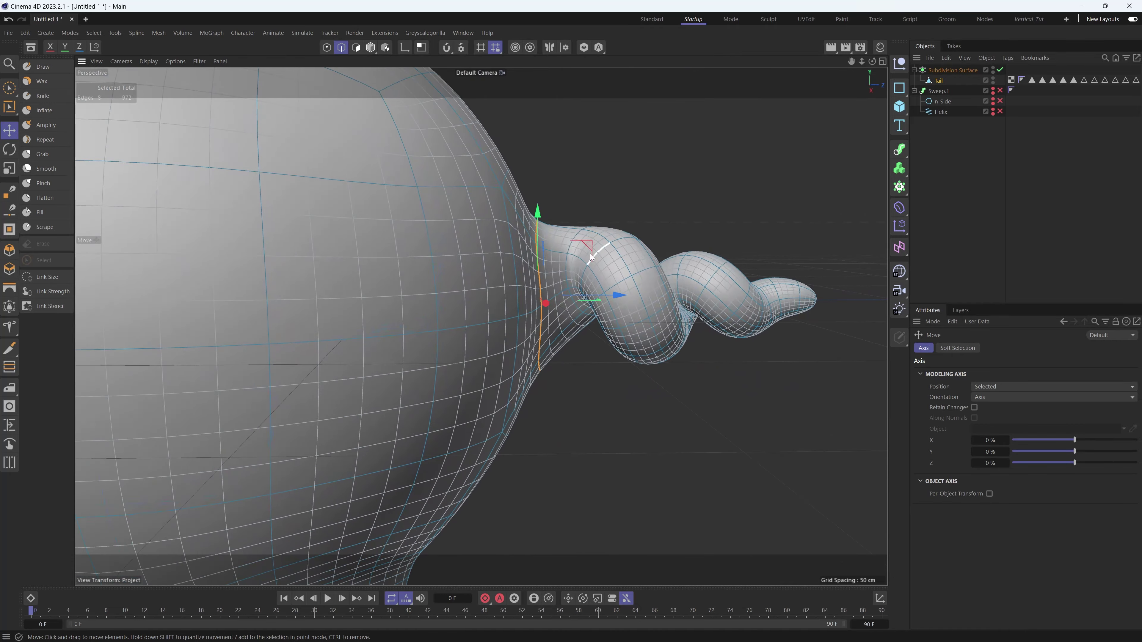
- Slide the first edge loop on the tail's curl closer to the body with Edge Slide
{"action": "left_click_drag", "start_coordinate": [590, 257], "coordinate": [545, 323], "text": "alt"}
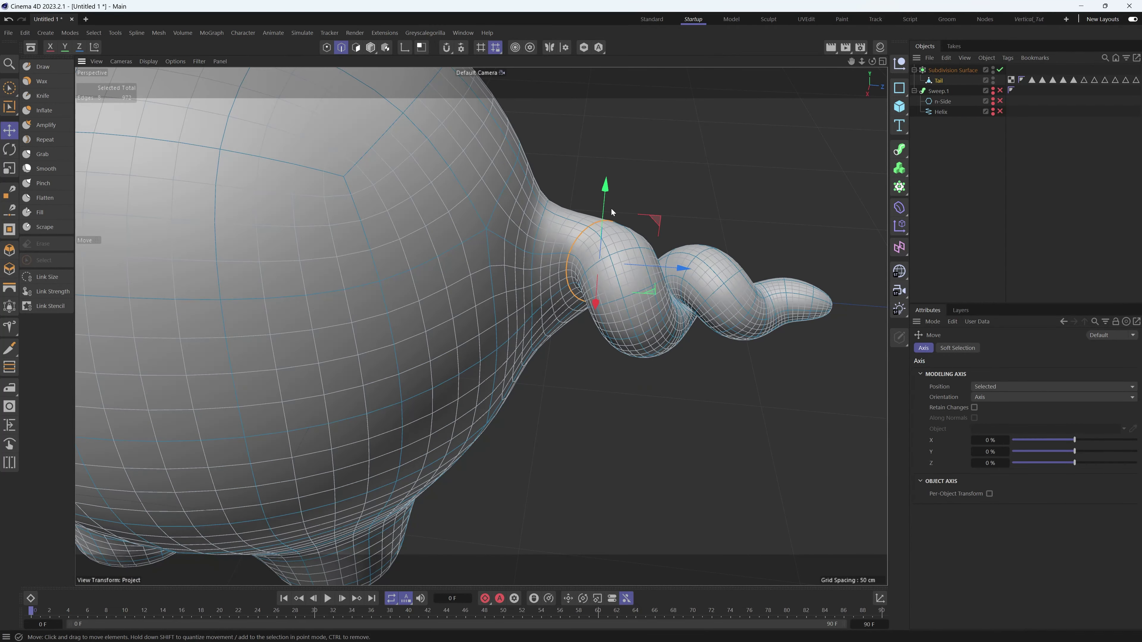
{"action": "key", "text": "m"}
{"action": "key", "text": "o"}
{"action": "left_click_drag", "start_coordinate": [698, 167], "coordinate": [659, 179]}
{"action": "key", "text": "e"}
{"action": "left_click_drag", "start_coordinate": [519, 265], "coordinate": [536, 222], "text": "alt"}
{"action": "scroll", "coordinate": [568, 229], "scroll_direction": "up", "scroll_amount": 4}
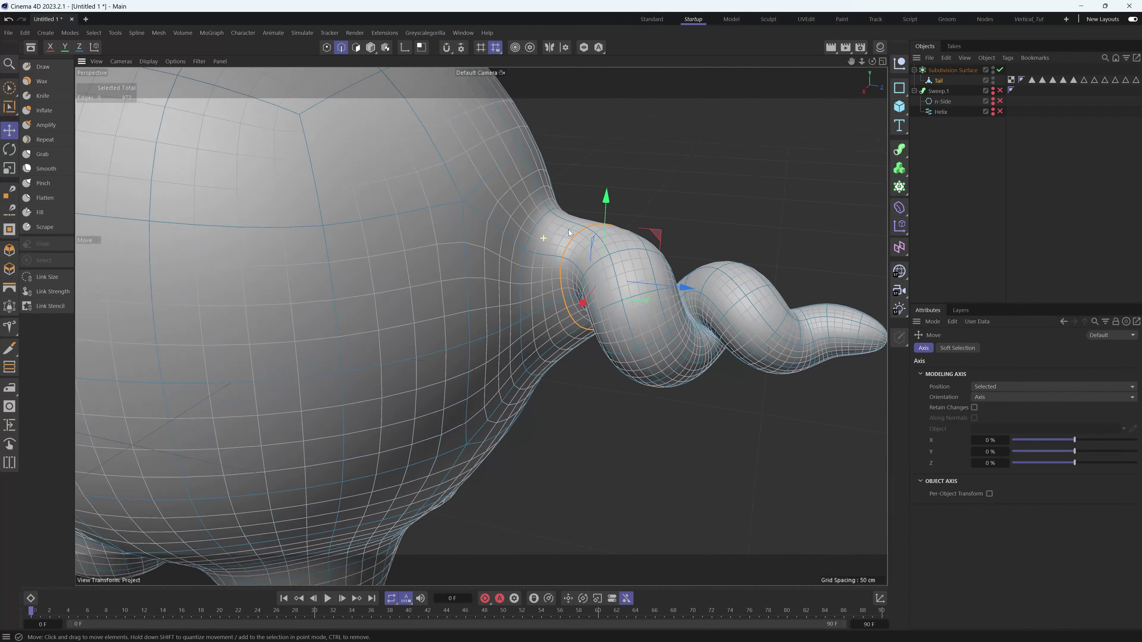
- Add a loop cut around the tail's base between the body seam and the first curl loop
{"action": "key", "text": "k"}
{"action": "key", "text": "l"}
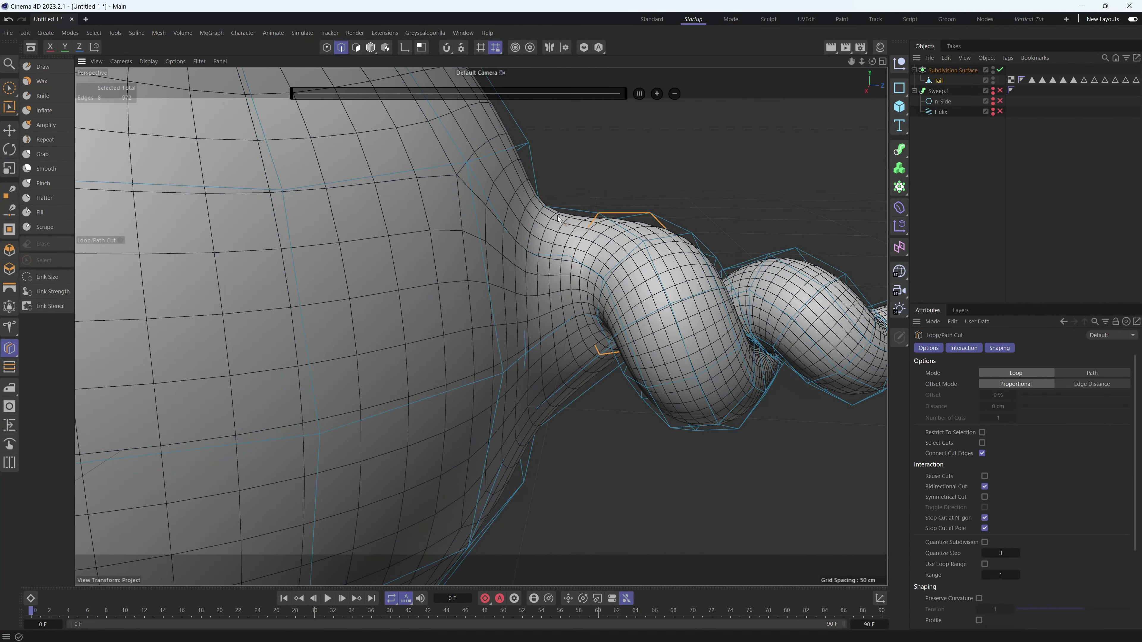
{"action": "left_click", "coordinate": [553, 395]}
- Scale down the new edge loop at the tail's base to narrow the transition into the body
{"action": "key", "text": "e"}
{"action": "double_click", "coordinate": [550, 311]}
{"action": "key", "text": "t"}
{"action": "left_click_drag", "start_coordinate": [663, 193], "coordinate": [605, 225]}
{"action": "key", "text": "e"}
{"action": "left_click_drag", "start_coordinate": [594, 288], "coordinate": [454, 376], "text": "alt"}
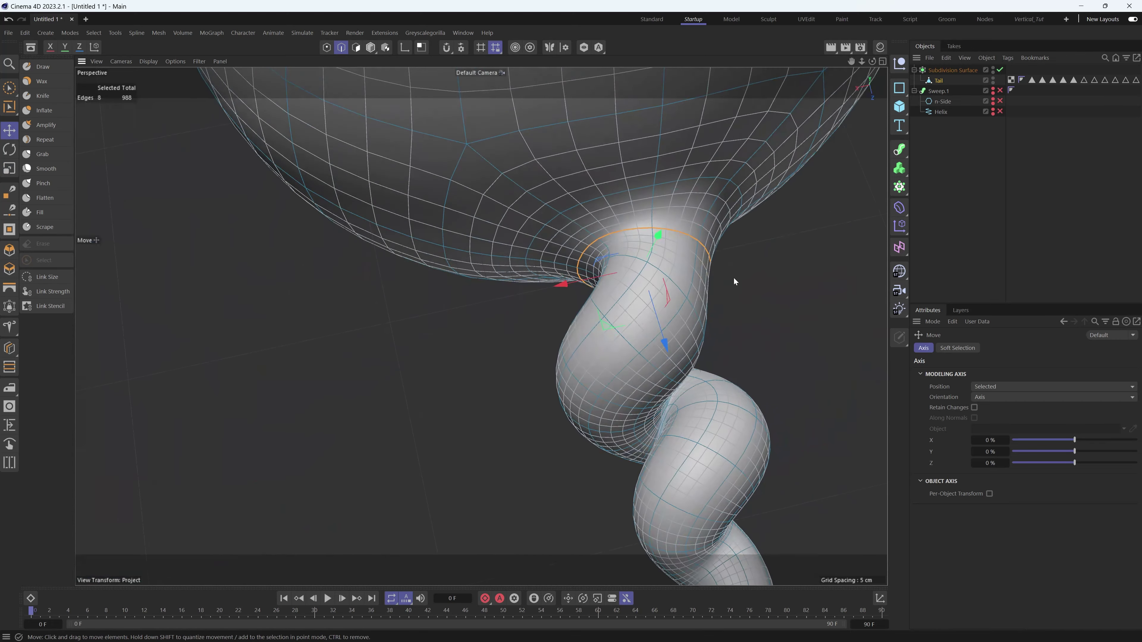
{"action": "key", "text": "r"}
{"action": "key", "text": "ctrl+shift+z"}
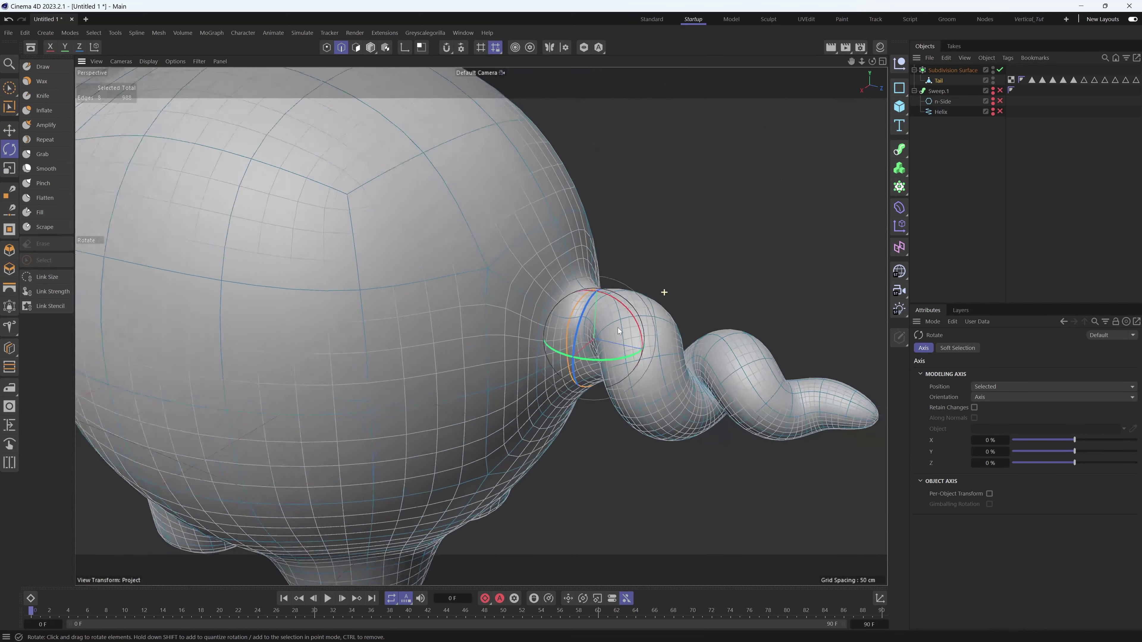
{"action": "left_click_drag", "start_coordinate": [619, 328], "coordinate": [670, 330], "text": "alt"}
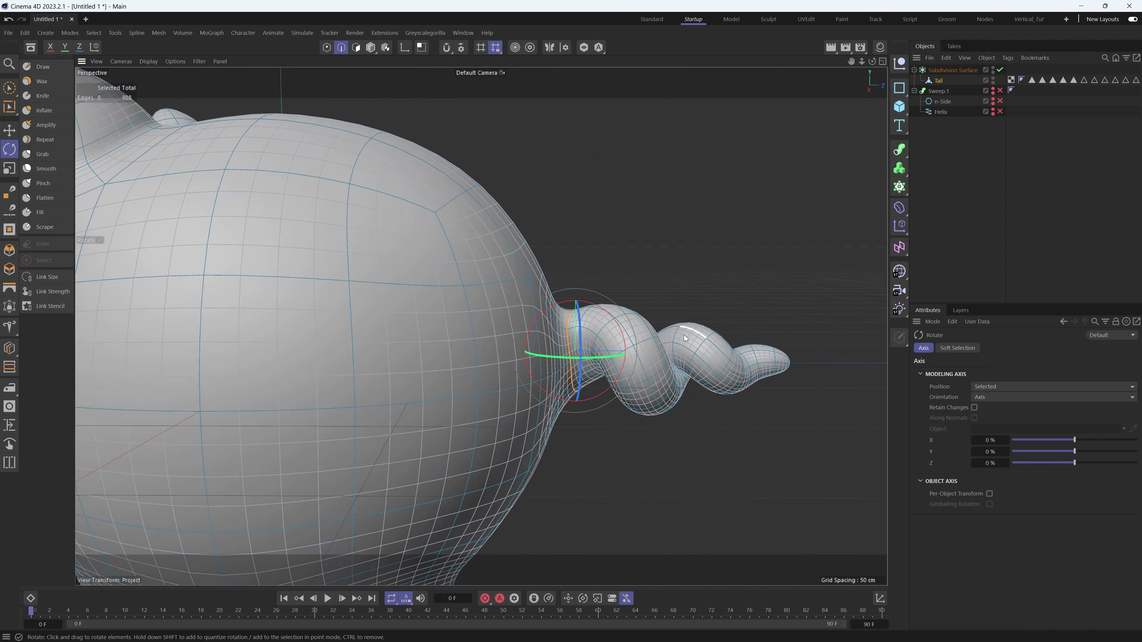
- Select all the edges of the curly tail and scale them down along the Z axis to shorten the curl
{"action": "key", "text": "e"}
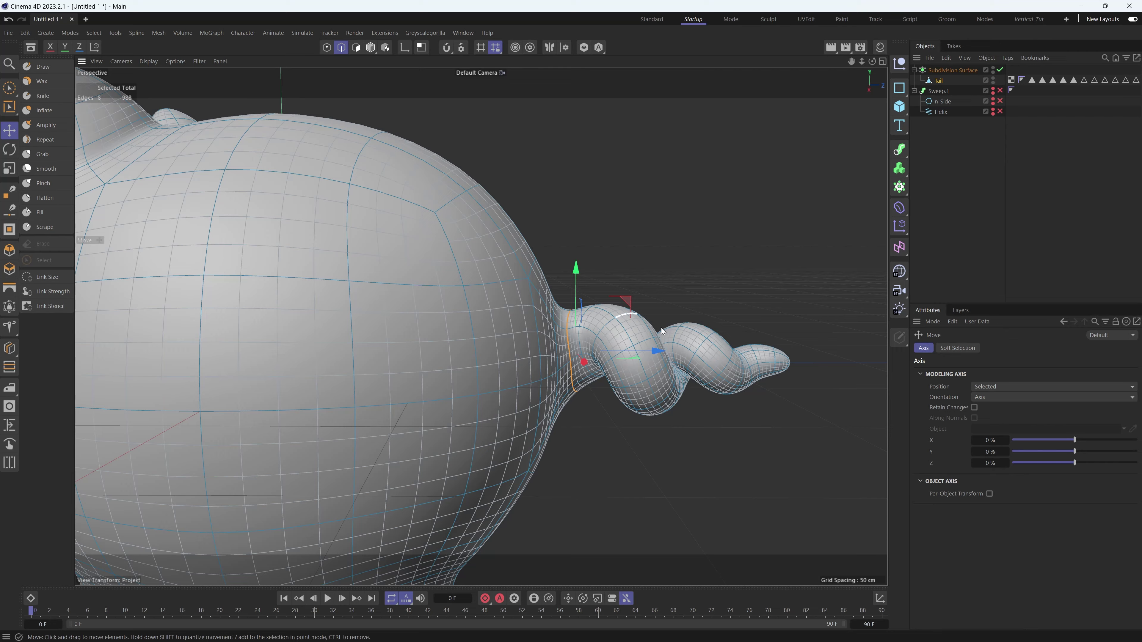
{"action": "right_click_drag", "start_coordinate": [661, 327], "coordinate": [699, 325], "text": "alt"}
{"action": "middle_click_drag", "start_coordinate": [699, 324], "coordinate": [631, 307], "text": "alt"}
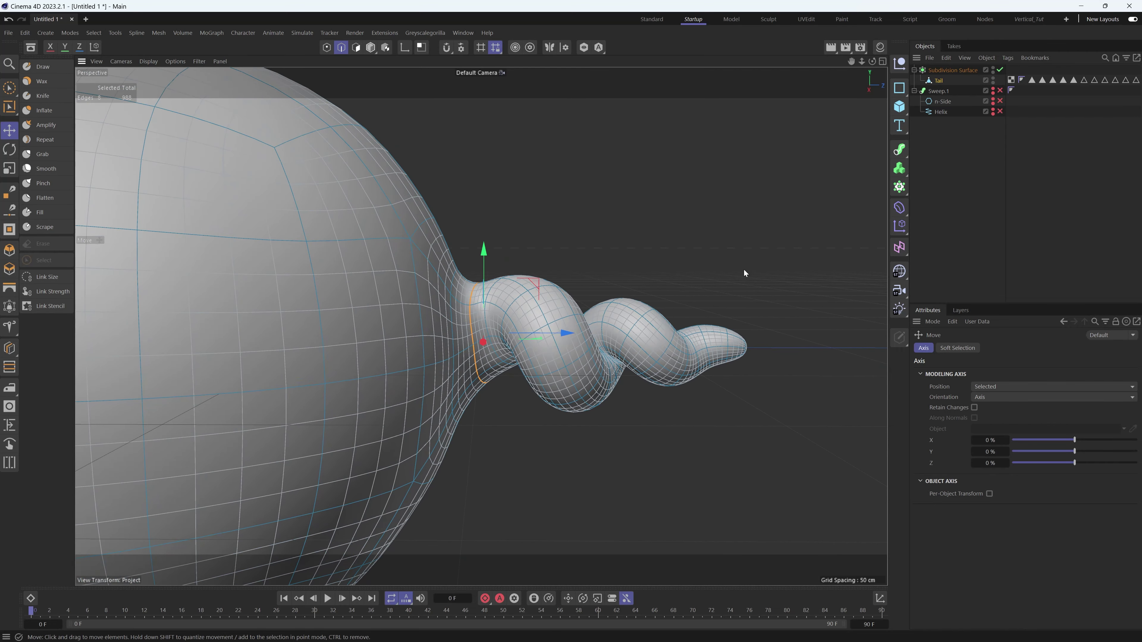
{"action": "key", "text": "0"}
{"action": "left_click_drag", "start_coordinate": [778, 210], "coordinate": [471, 466]}
{"action": "key", "text": "t"}
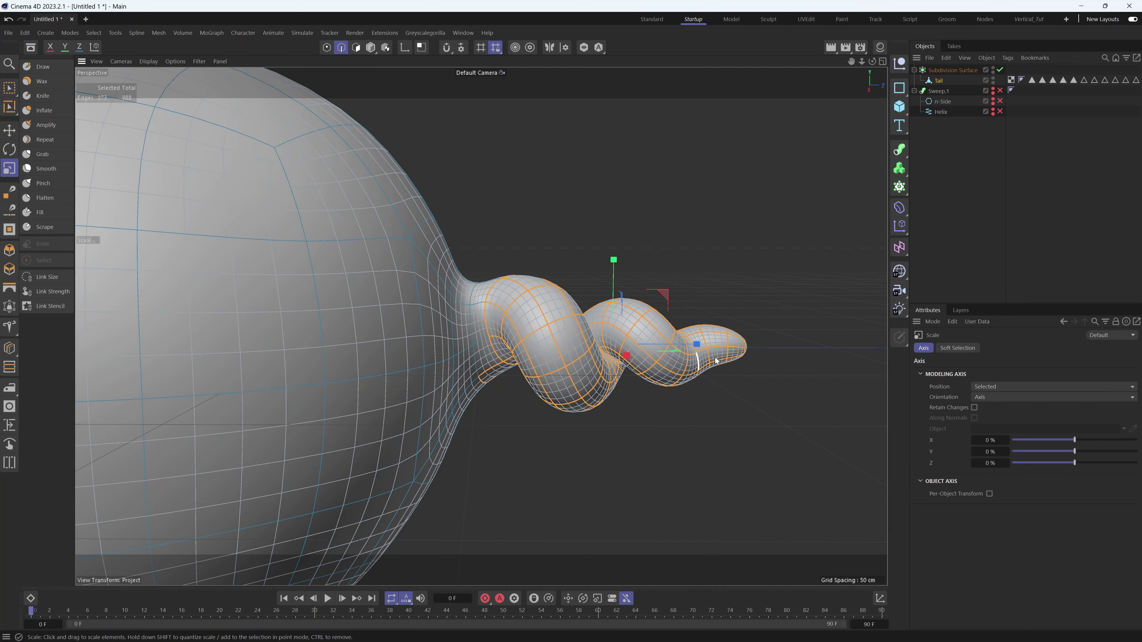
{"action": "left_click_drag", "start_coordinate": [696, 345], "coordinate": [652, 347]}
{"action": "key", "text": "e"}
{"action": "left_click_drag", "start_coordinate": [553, 342], "coordinate": [518, 324], "text": "alt"}
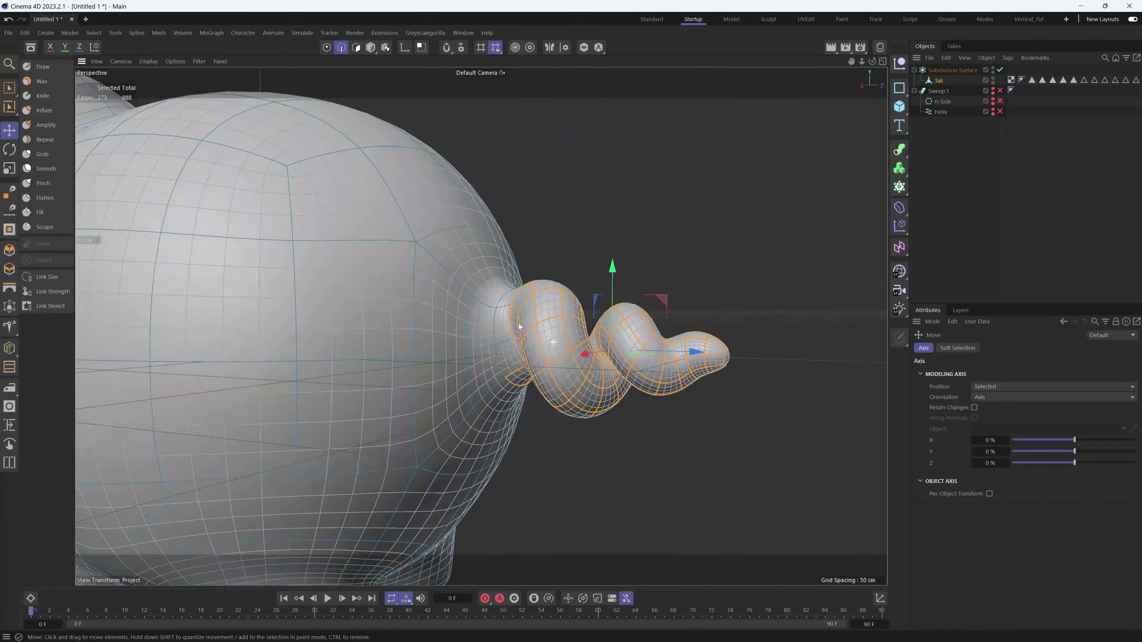
- Smooth the selected tail edges with the Iron tool and with Smooth Edges at 10 iterations
{"action": "right_click", "coordinate": [530, 308]}
{"action": "left_click", "coordinate": [550, 429]}
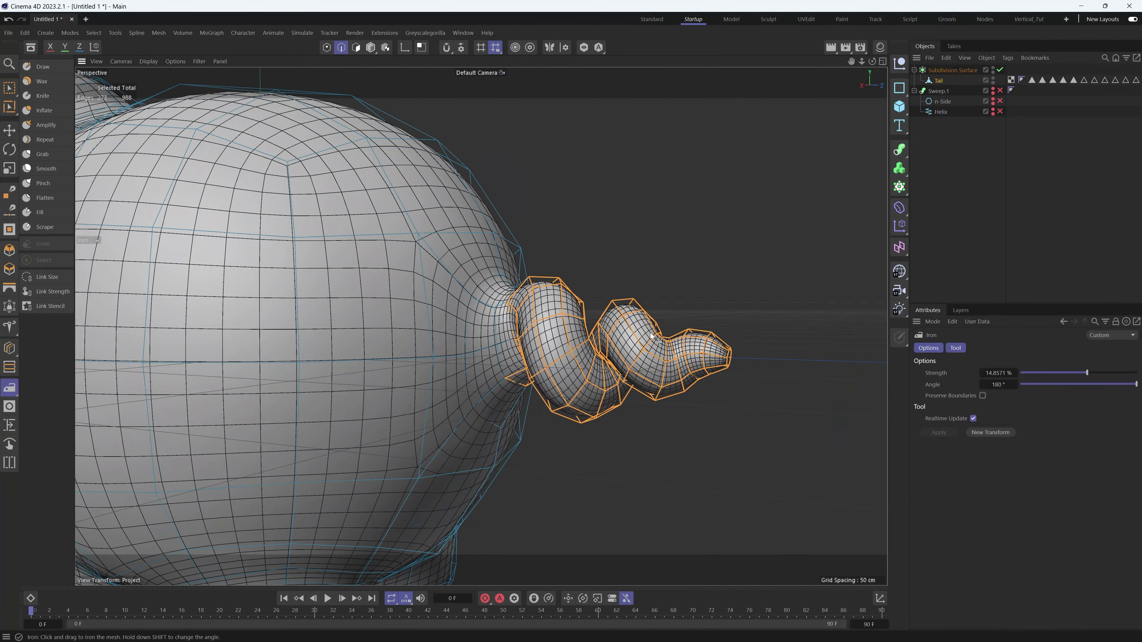
{"action": "right_click", "coordinate": [556, 360]}
{"action": "left_click", "coordinate": [586, 440]}
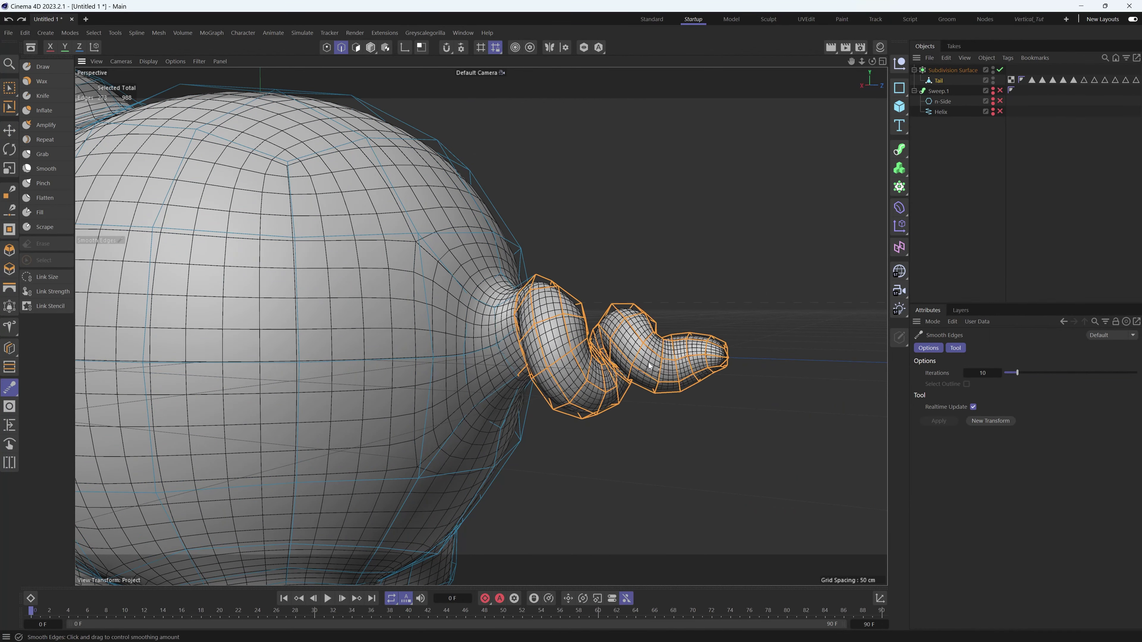
{"action": "key", "text": "e"}
{"action": "left_click_drag", "start_coordinate": [547, 343], "coordinate": [578, 340], "text": "alt"}
- Disable the Subdivision Surface and slide a point at the joint between tail and body along its edge
{"action": "key", "text": "q"}
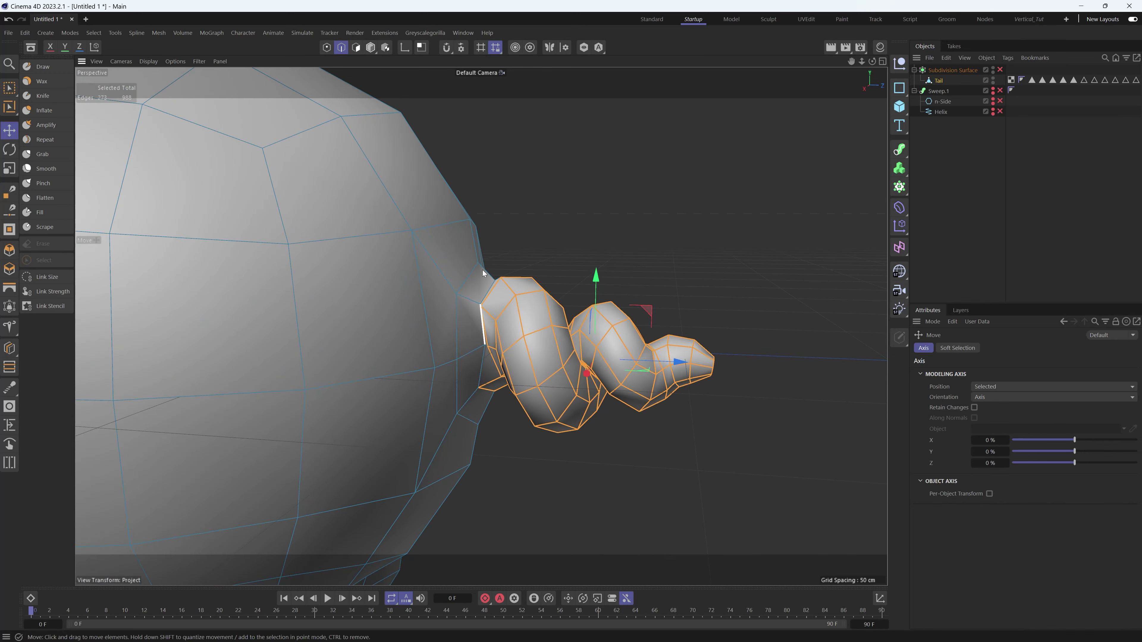
{"action": "key", "text": "Return"}
{"action": "left_click_drag", "start_coordinate": [450, 366], "coordinate": [471, 363], "text": "alt"}
{"action": "scroll", "coordinate": [471, 362], "scroll_direction": "up", "scroll_amount": 3}
{"action": "key", "text": "m"}
{"action": "key", "text": "o"}
{"action": "left_click", "coordinate": [491, 331]}
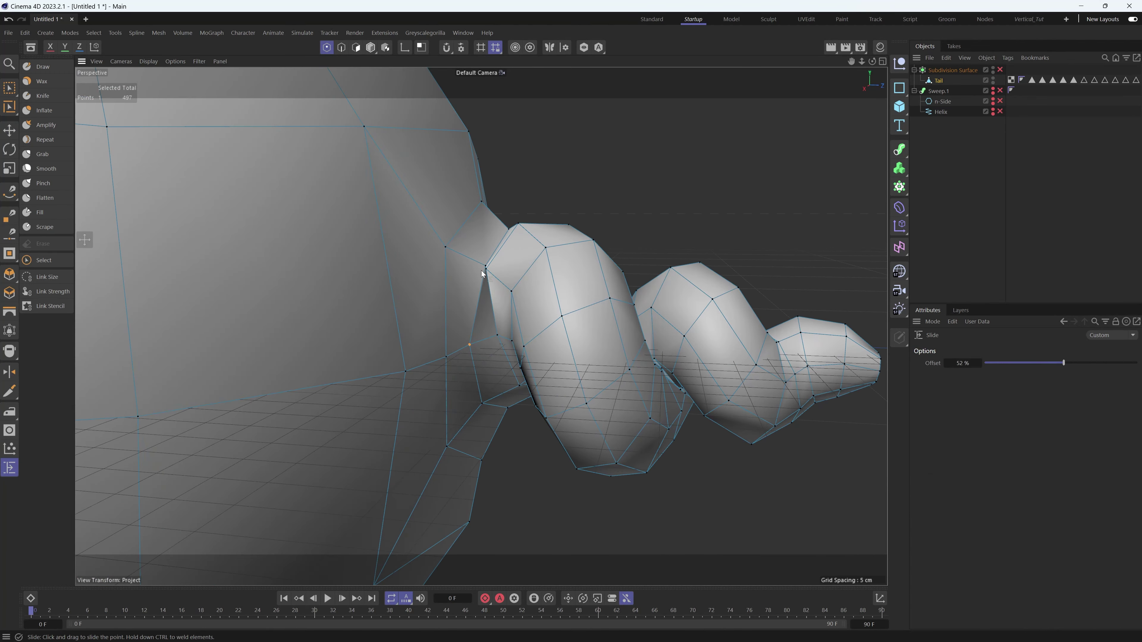
{"action": "left_click_drag", "start_coordinate": [481, 270], "coordinate": [488, 261], "text": "alt"}
- Re-enable the Subdivision Surface, return to model mode and deselect the pig mesh
{"action": "key", "text": "q"}
{"action": "left_click_drag", "start_coordinate": [519, 210], "coordinate": [551, 275], "text": "alt"}
{"action": "key", "text": "e"}
{"action": "left_click_drag", "start_coordinate": [551, 275], "coordinate": [548, 214]}
{"action": "scroll", "coordinate": [559, 324], "scroll_direction": "down", "scroll_amount": 8}
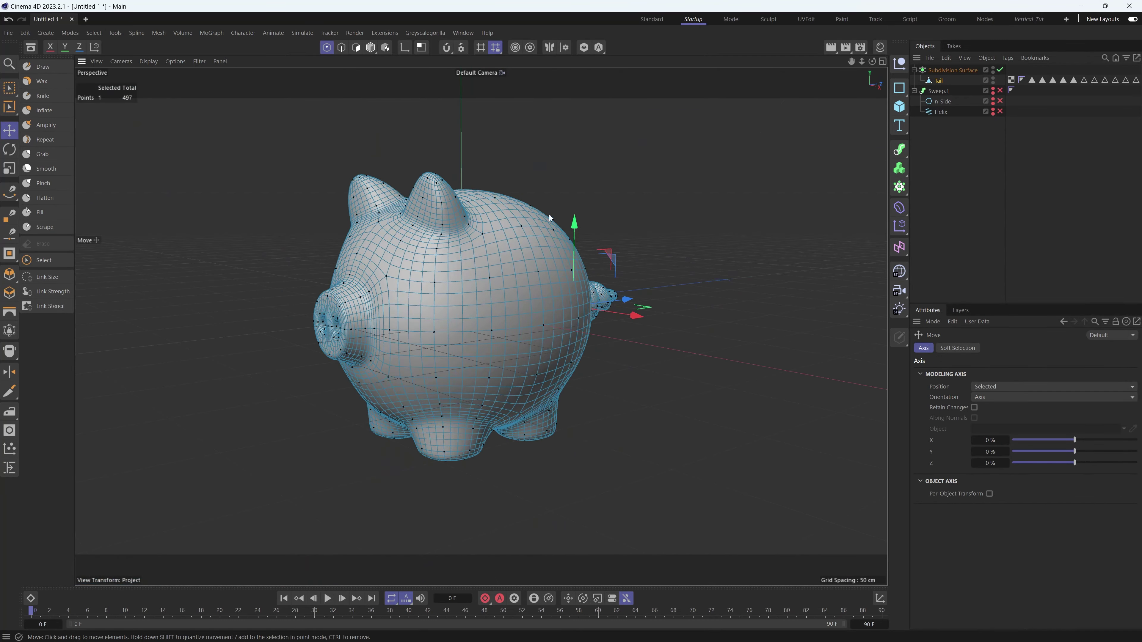
{"action": "left_click", "coordinate": [368, 50]}
{"action": "left_click_drag", "start_coordinate": [452, 274], "coordinate": [533, 293], "text": "alt"}
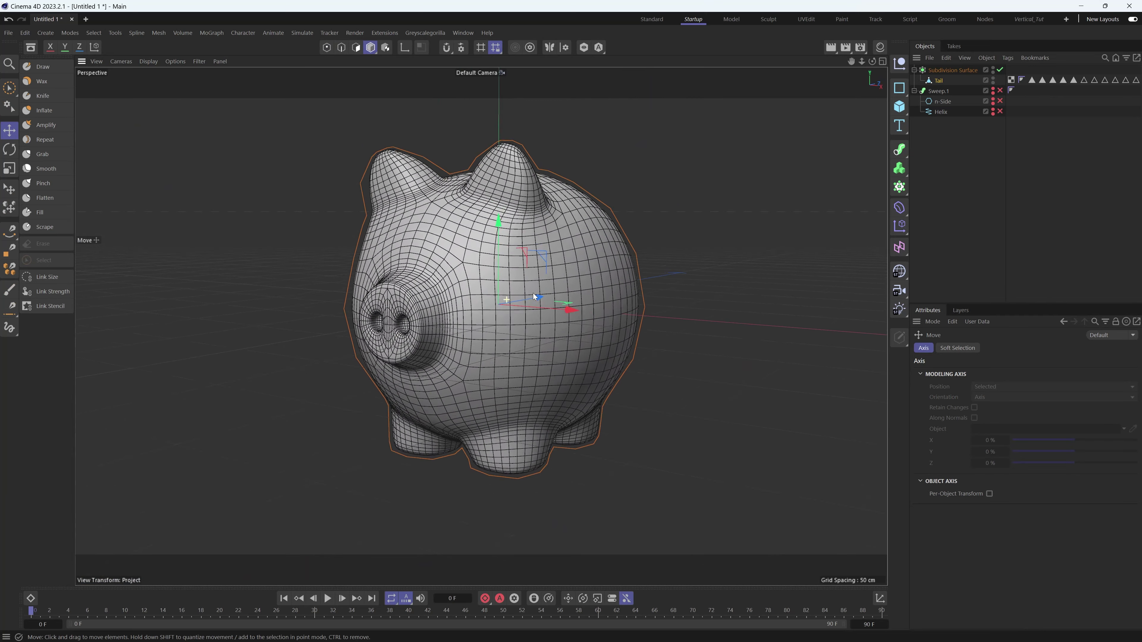
{"action": "right_click_drag", "start_coordinate": [532, 292], "coordinate": [576, 275], "text": "alt"}
{"action": "left_click", "coordinate": [677, 198]}
{"action": "mouse_move", "coordinate": [555, 281]}
{"action": "left_mouse_down", "text": "alt"}
{"action": "mouse_move", "coordinate": [577, 260]}
{"action": "mouse_move", "coordinate": [556, 270]}
{"action": "left_mouse_up", "text": "alt"}
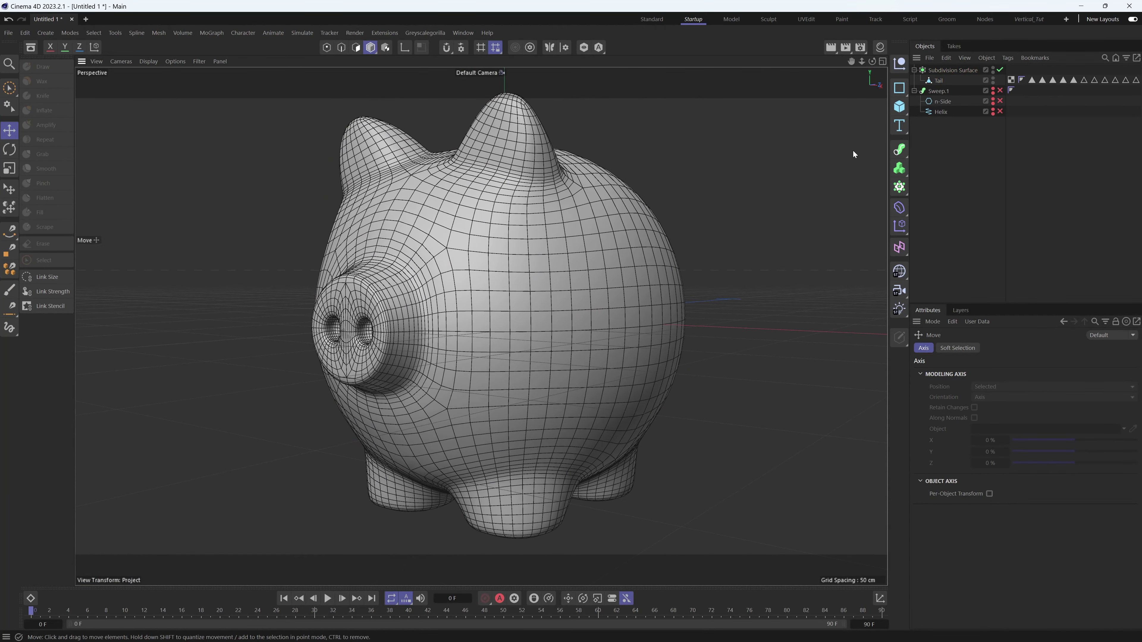
- Add a sphere primitive and set the viewport's wire display to Isoparms
{"action": "left_click", "coordinate": [903, 112]}
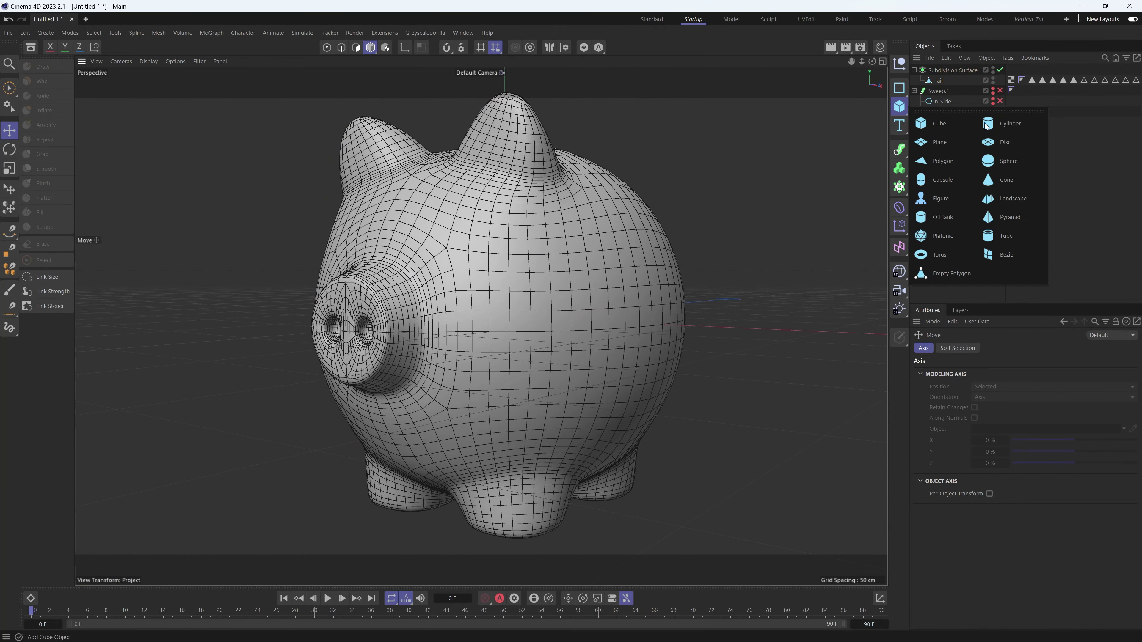
{"action": "left_click", "coordinate": [1030, 146]}
{"action": "left_click", "coordinate": [120, 61]}
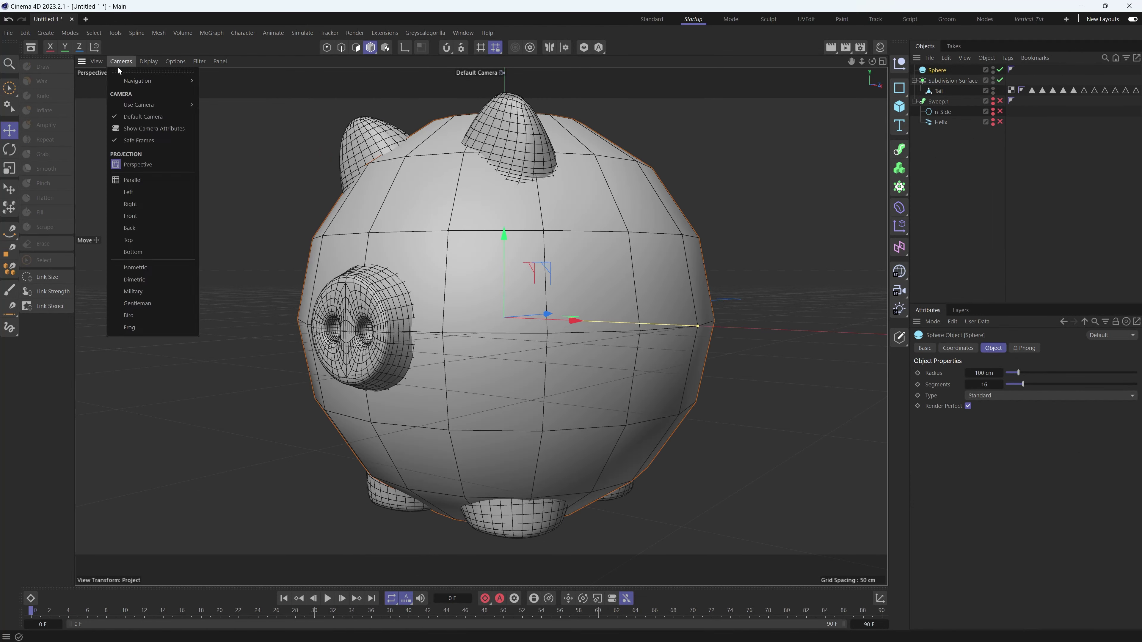
{"action": "mouse_move", "coordinate": [148, 62]}
{"action": "left_click", "coordinate": [173, 210]}
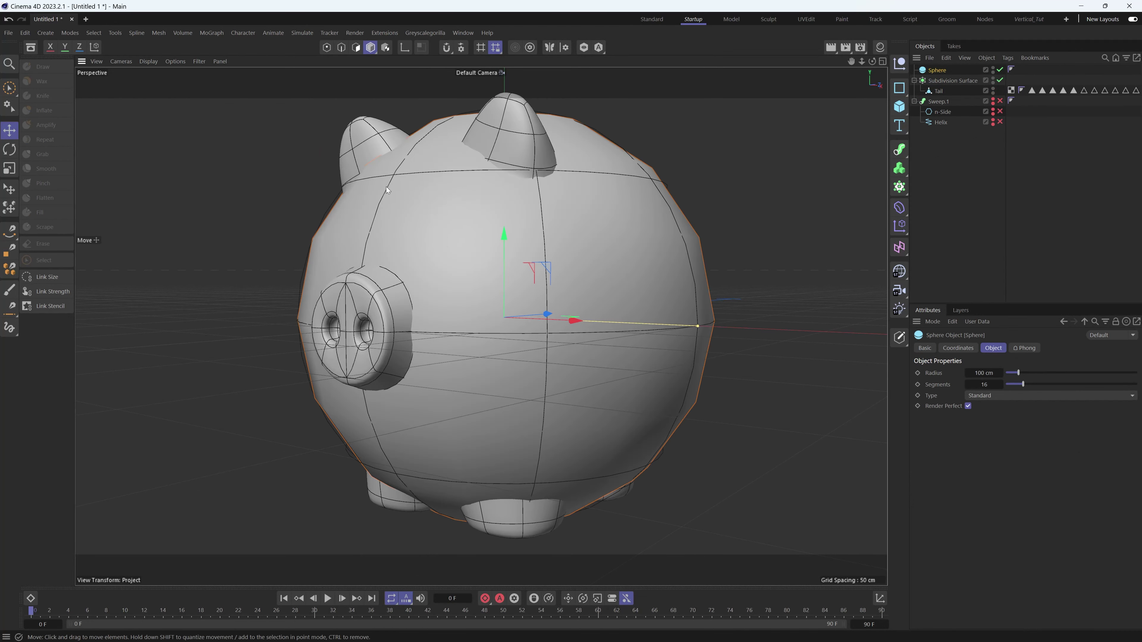
- Scale the sphere down to a radius of about 4.8 cm and place it on the face beside the snout as an eye
{"action": "key", "text": "t"}
{"action": "left_click_drag", "start_coordinate": [630, 233], "coordinate": [391, 333]}
{"action": "key", "text": "e"}
{"action": "left_click_drag", "start_coordinate": [504, 315], "coordinate": [504, 468], "text": "alt"}
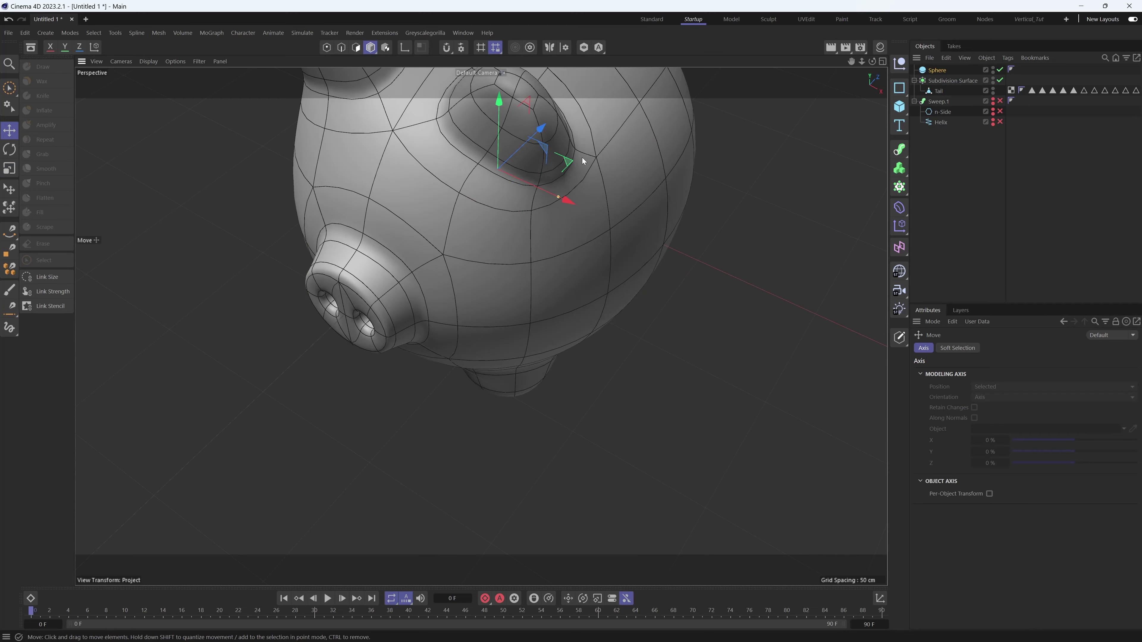
{"action": "left_click_drag", "start_coordinate": [568, 166], "coordinate": [545, 292]}
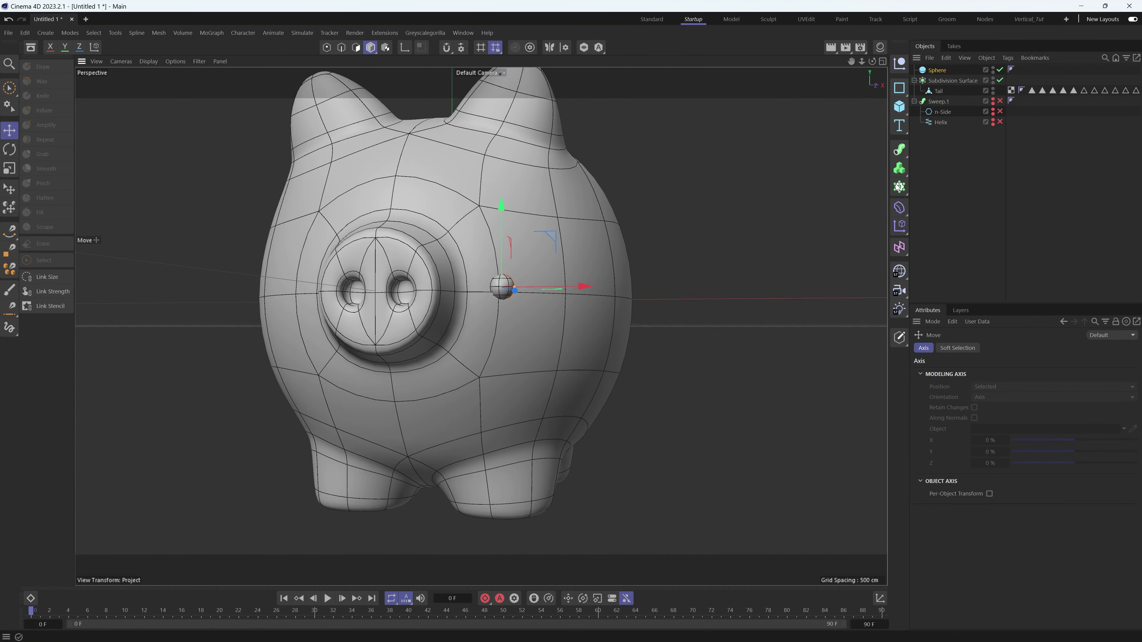
- Add a Symmetry generator and nest the eye sphere under it to mirror it across the face
{"action": "left_click", "coordinate": [900, 152]}
{"action": "left_click", "coordinate": [1031, 269]}
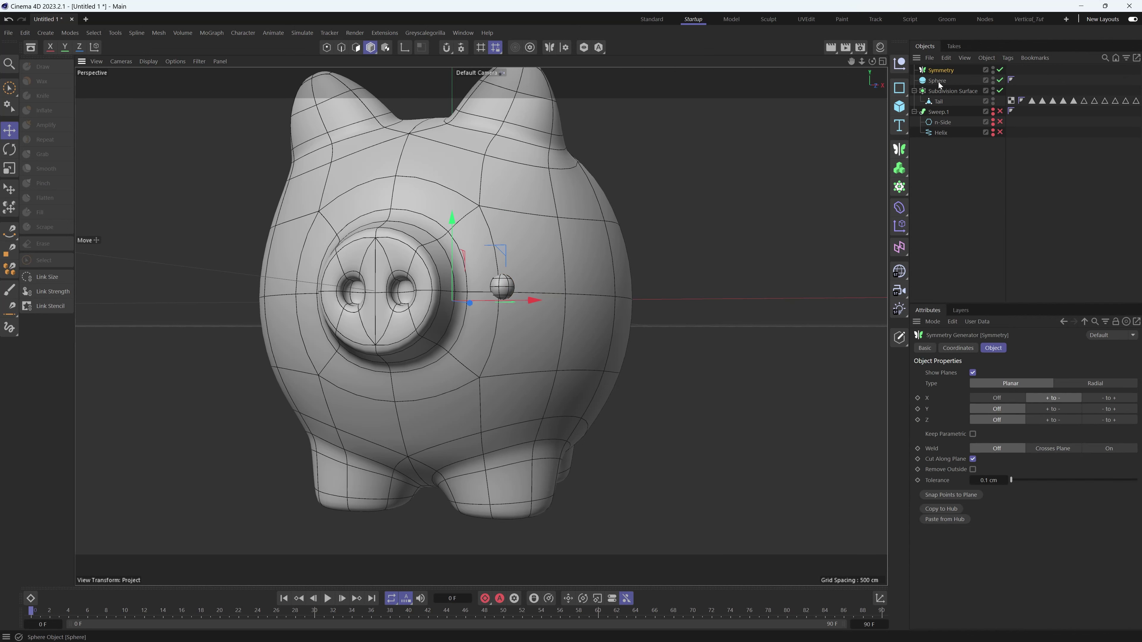
{"action": "left_click_drag", "start_coordinate": [945, 72], "coordinate": [945, 72]}
{"action": "left_click_drag", "start_coordinate": [503, 234], "coordinate": [612, 212], "text": "alt"}
- Switch the viewport to Gouraud Shading without lines
{"action": "left_click", "coordinate": [148, 61]}
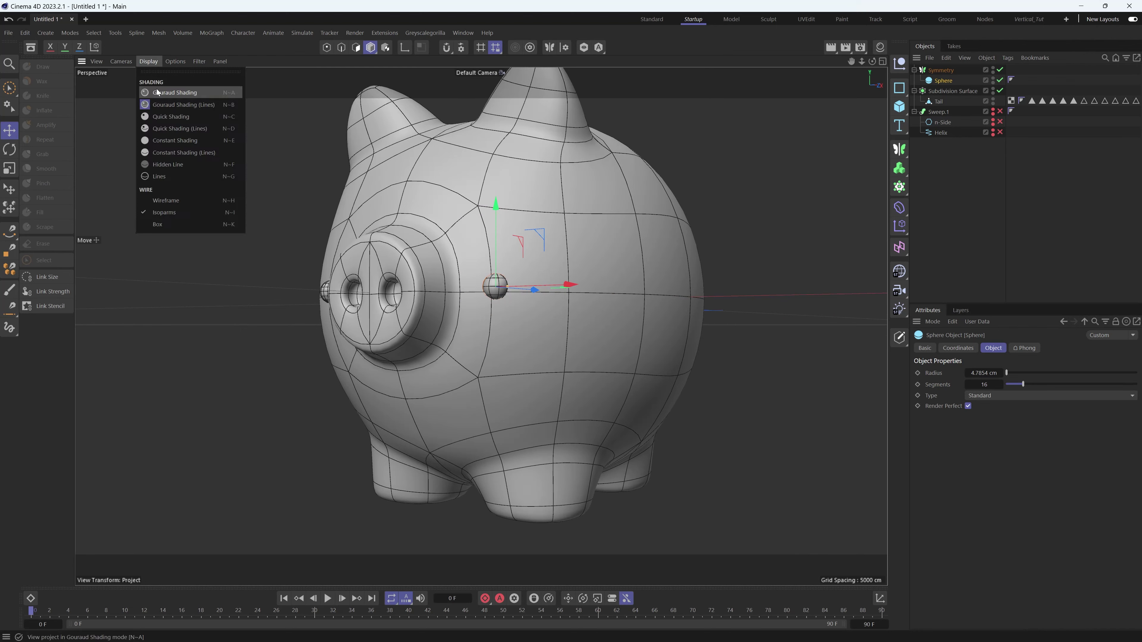
{"action": "left_click", "coordinate": [180, 92]}
{"action": "left_click_drag", "start_coordinate": [421, 248], "coordinate": [500, 278], "text": "alt"}
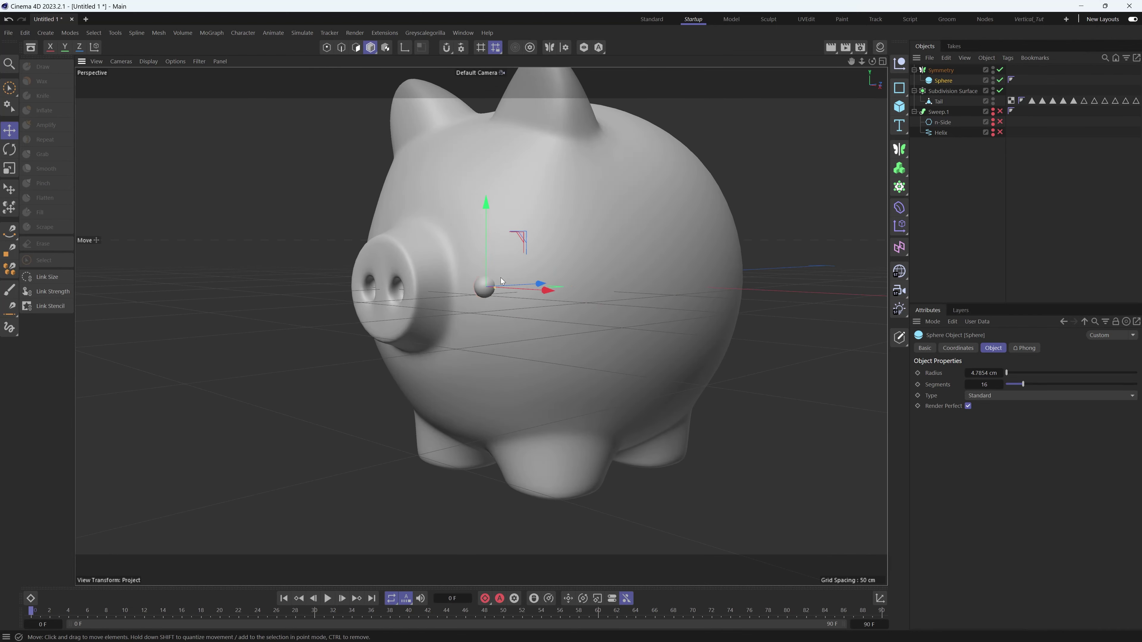
{"action": "mouse_move", "coordinate": [609, 218]}
{"action": "left_mouse_down", "text": "alt"}
{"action": "mouse_move", "coordinate": [625, 230]}
{"action": "mouse_move", "coordinate": [493, 218]}
{"action": "mouse_move", "coordinate": [522, 217]}
{"action": "mouse_move", "coordinate": [519, 231]}
{"action": "mouse_move", "coordinate": [391, 271]}
{"action": "mouse_move", "coordinate": [508, 271]}
{"action": "mouse_move", "coordinate": [509, 292]}
{"action": "mouse_move", "coordinate": [617, 220]}
{"action": "left_mouse_up", "text": "alt"}
- Adjust the eye sphere's position on the face, enlarge it slightly and clear the selection
{"action": "left_click", "coordinate": [625, 231]}
{"action": "left_click", "coordinate": [493, 218]}
{"action": "key", "text": "t"}
{"action": "left_click", "coordinate": [509, 295]}
{"action": "key", "text": "e"}
{"action": "left_click", "coordinate": [687, 203]}
{"action": "left_click_drag", "start_coordinate": [495, 324], "coordinate": [610, 266], "text": "alt"}
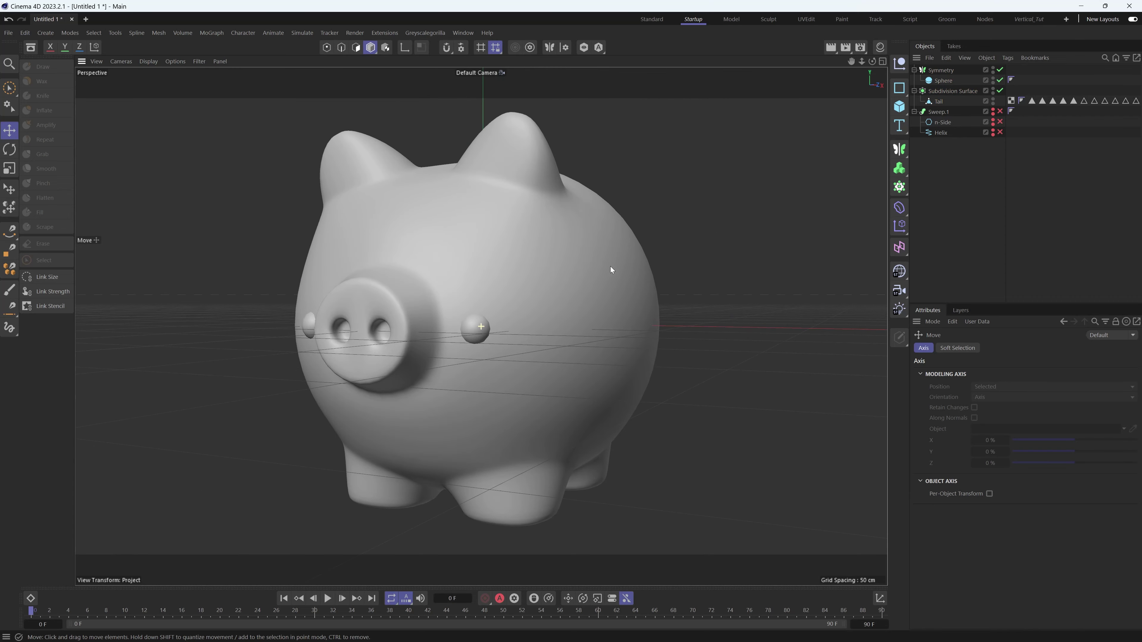
{"action": "left_click_drag", "start_coordinate": [535, 237], "coordinate": [567, 225], "text": "alt"}
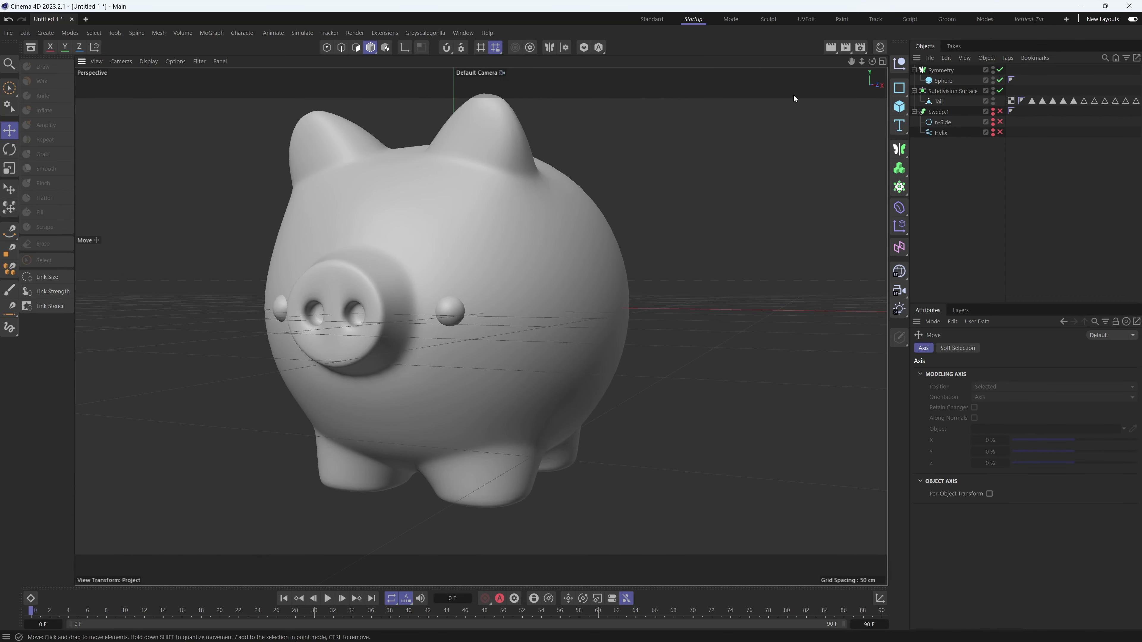
- Set the renderer to Redshift in the render settings
{"action": "left_click", "coordinate": [860, 47]}
{"action": "left_click", "coordinate": [818, 85]}
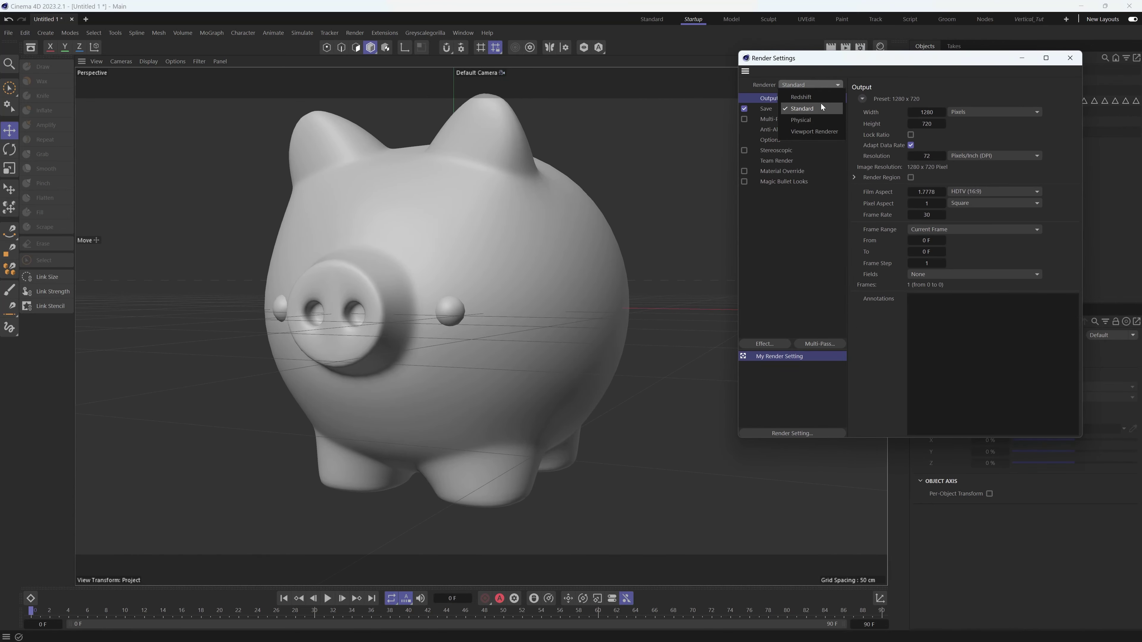
{"action": "left_click", "coordinate": [821, 103]}
{"action": "left_click", "coordinate": [1070, 57]}
- Create a Redshift Standard material in the Material Manager and apply it to the pig's body
{"action": "left_click", "coordinate": [880, 47]}
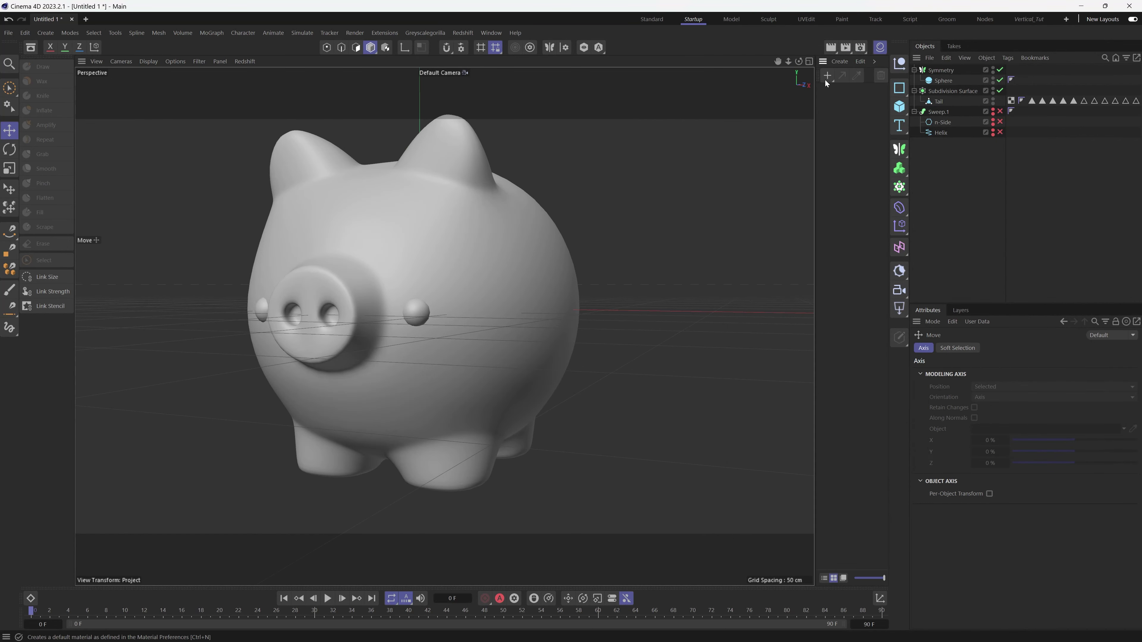
{"action": "left_click", "coordinate": [828, 75]}
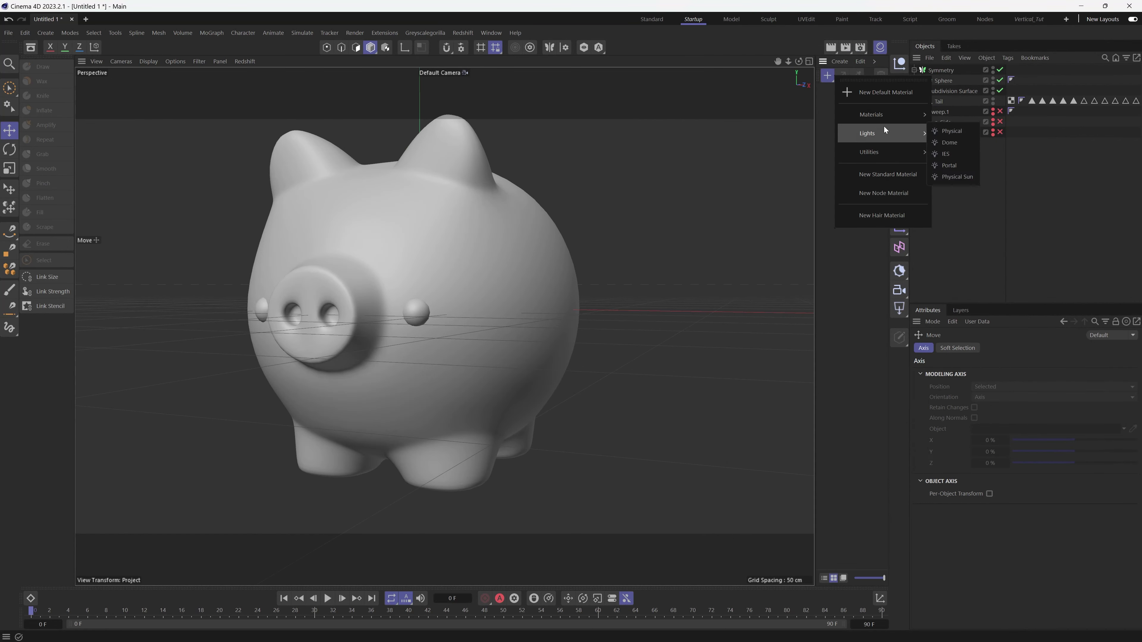
{"action": "left_click", "coordinate": [952, 112]}
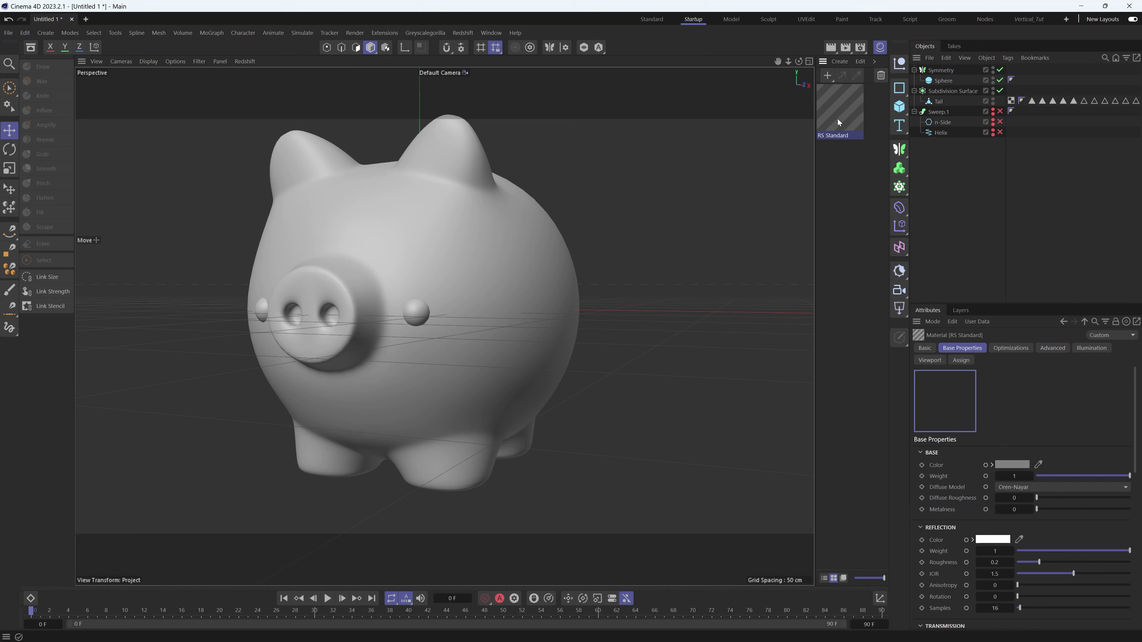
{"action": "left_click_drag", "start_coordinate": [839, 115], "coordinate": [532, 225]}
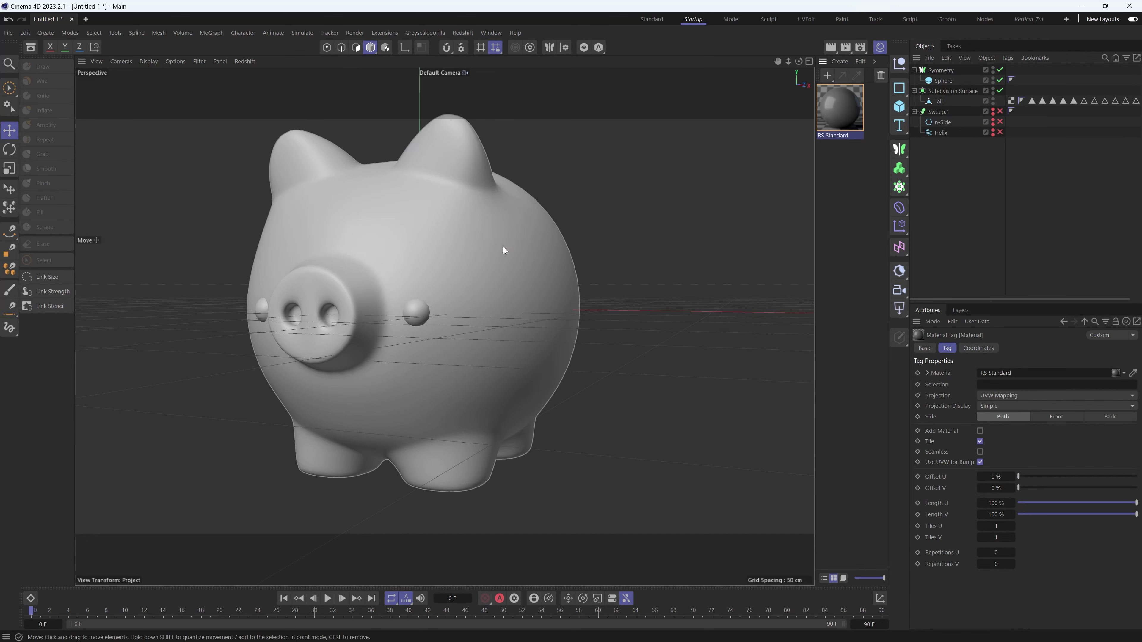
- Set the base color of the pig's RS Standard material to a saturated pink
{"action": "double_click", "coordinate": [839, 104]}
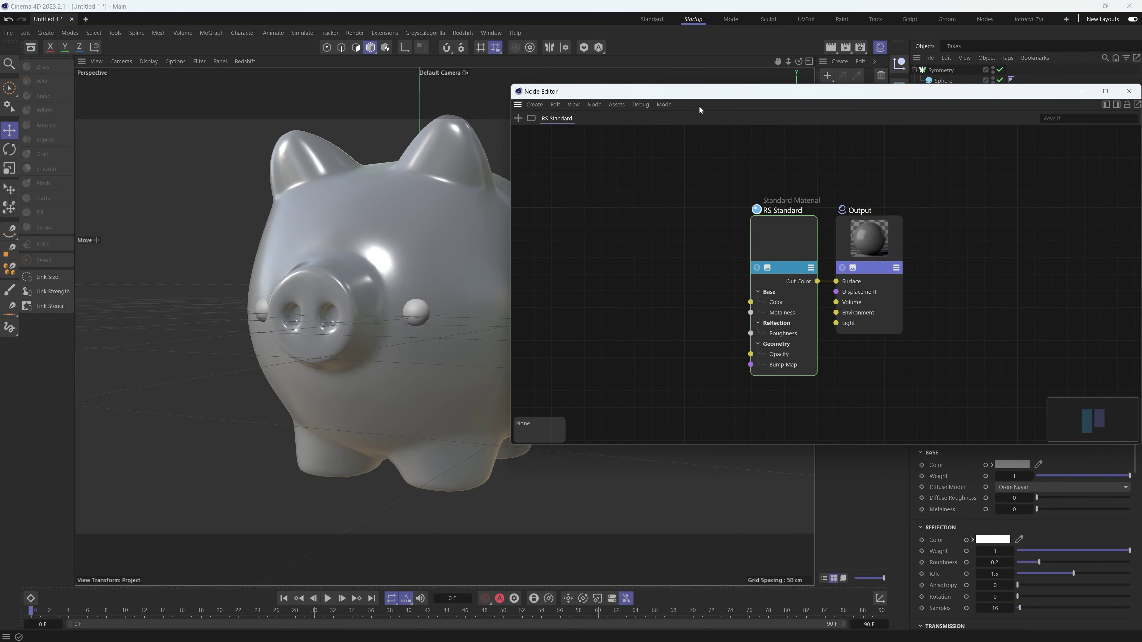
{"action": "left_click_drag", "start_coordinate": [703, 98], "coordinate": [548, 146]}
{"action": "left_click", "coordinate": [623, 273]}
{"action": "left_click_drag", "start_coordinate": [617, 141], "coordinate": [529, 135]}
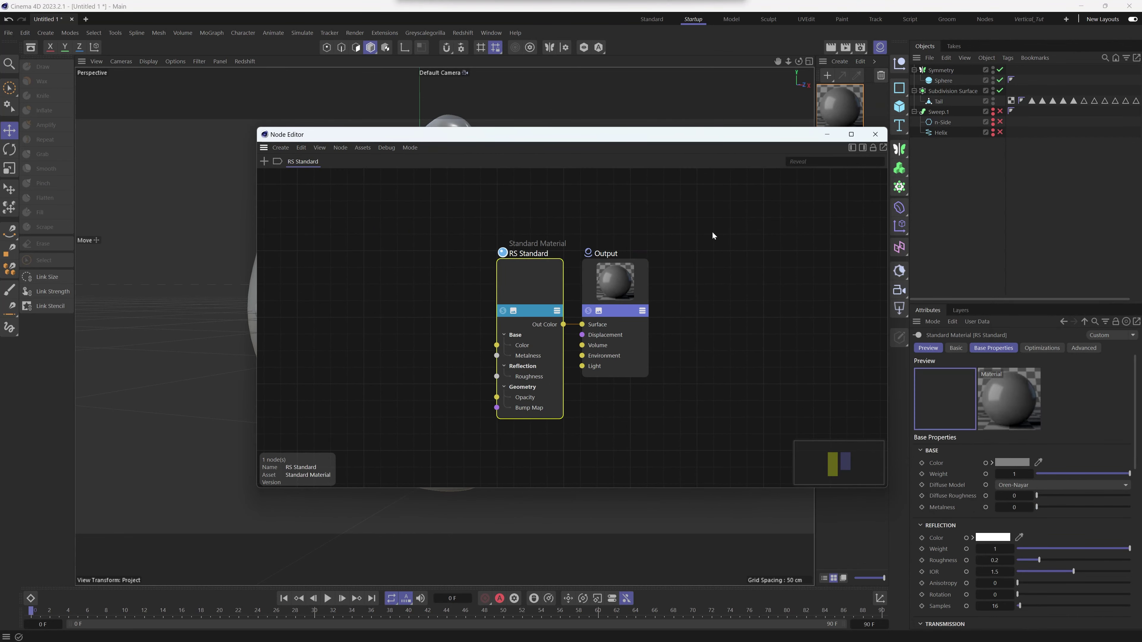
{"action": "left_click", "coordinate": [1012, 463]}
{"action": "left_click", "coordinate": [1113, 559]}
{"action": "left_click_drag", "start_coordinate": [971, 522], "coordinate": [963, 522]}
{"action": "left_click", "coordinate": [875, 134]}
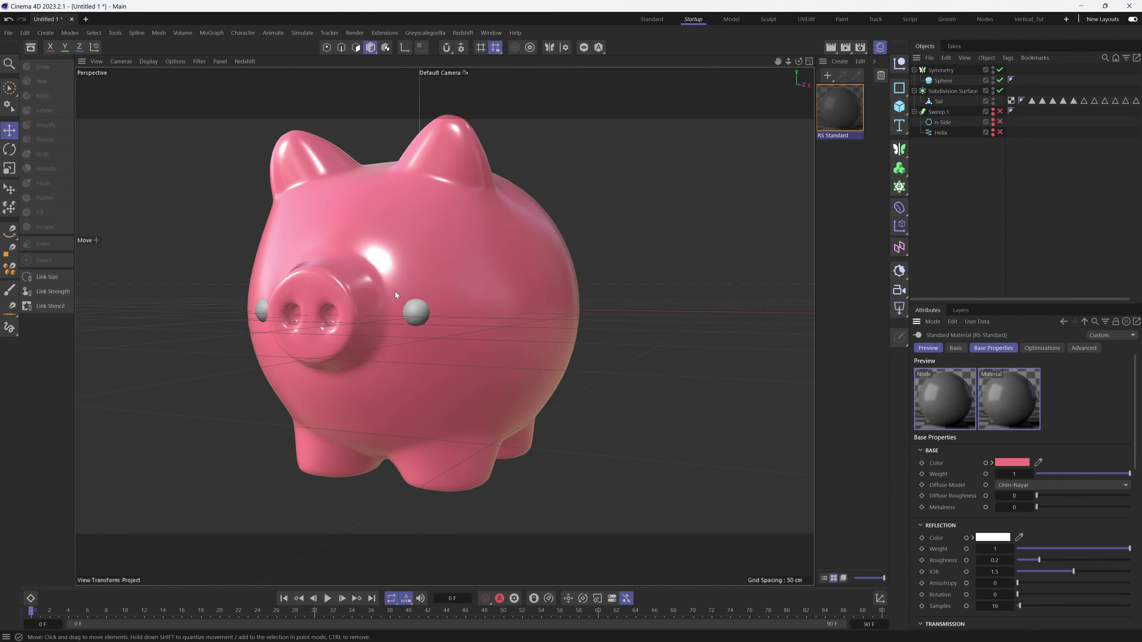
- Lighten the base color of the pig's RS Standard material to a pale pink
{"action": "scroll", "coordinate": [395, 292], "scroll_direction": "up", "scroll_amount": 2}
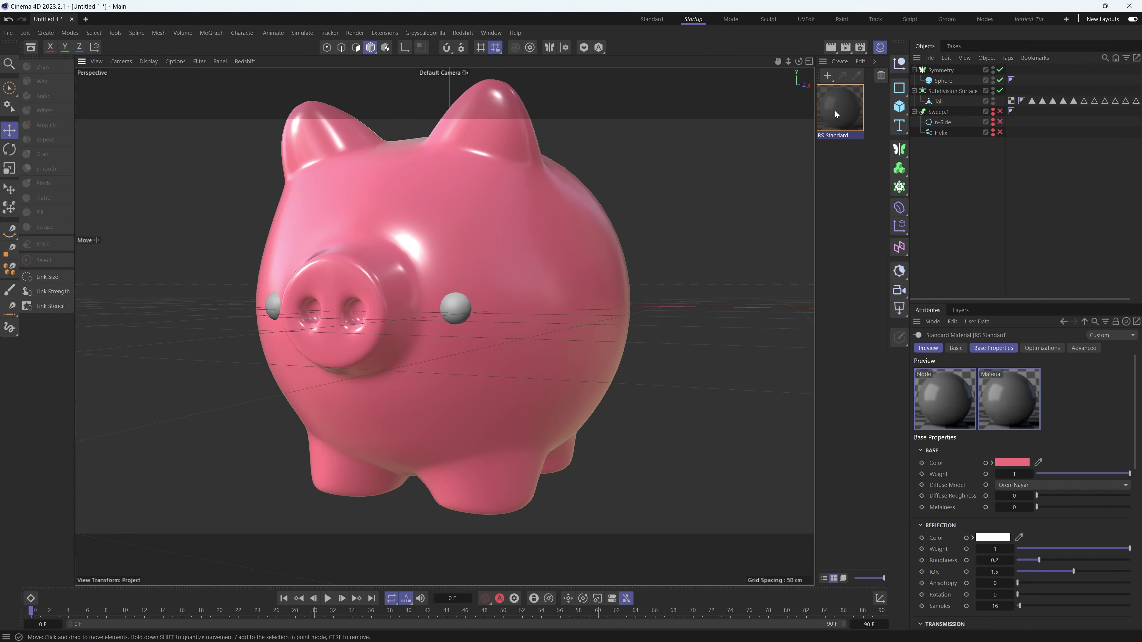
{"action": "double_click", "coordinate": [835, 111]}
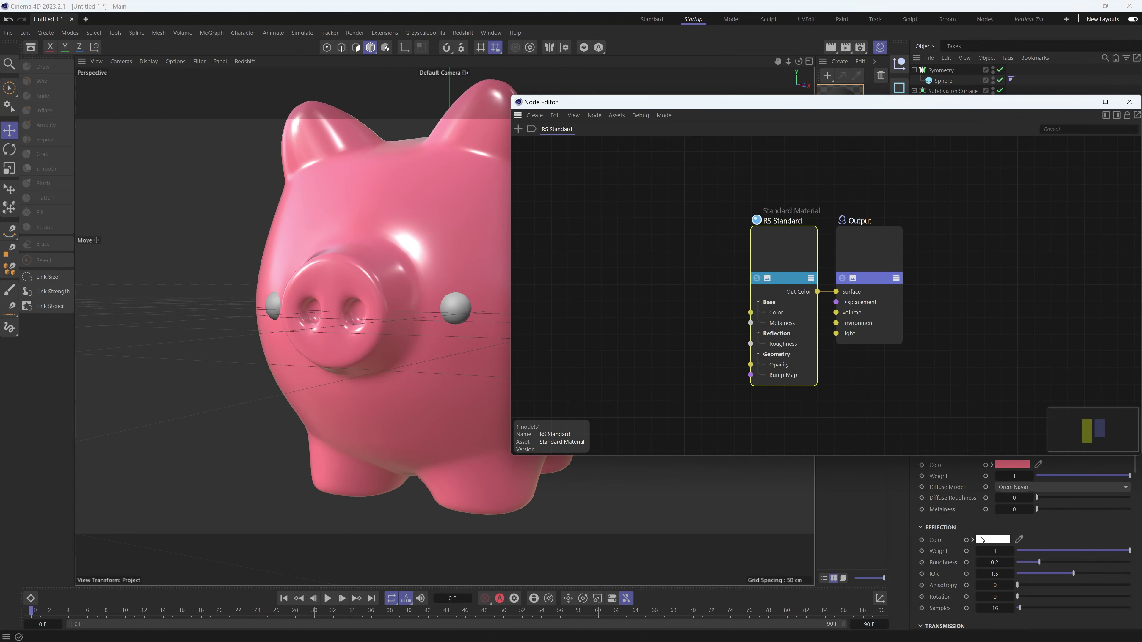
{"action": "left_click", "coordinate": [1012, 464]}
{"action": "left_click", "coordinate": [950, 518]}
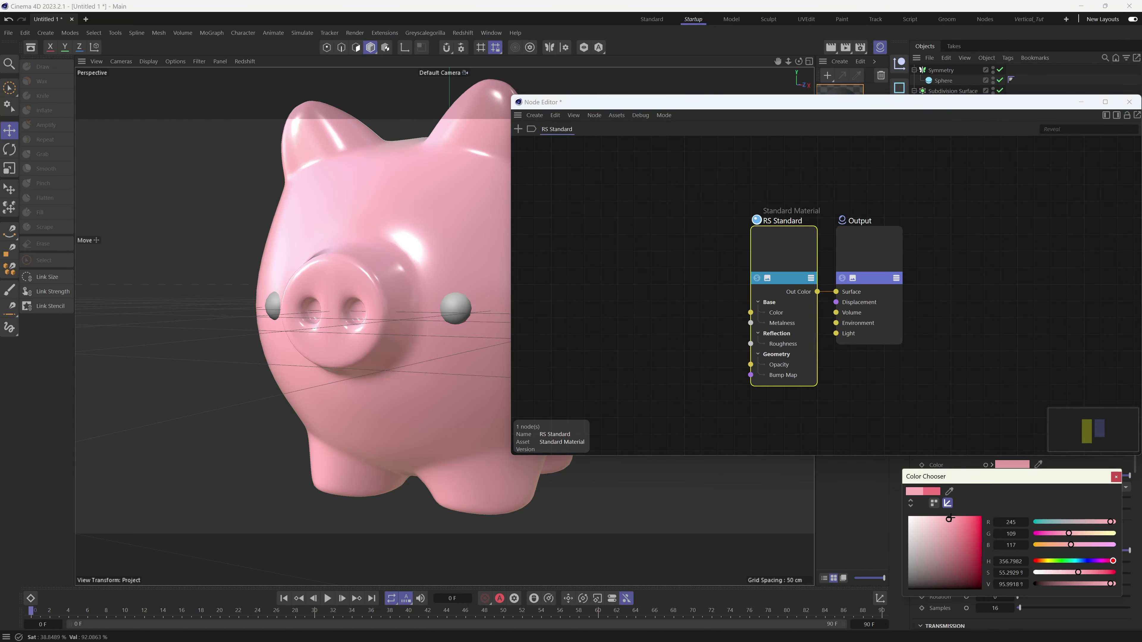
{"action": "left_click", "coordinate": [1115, 477]}
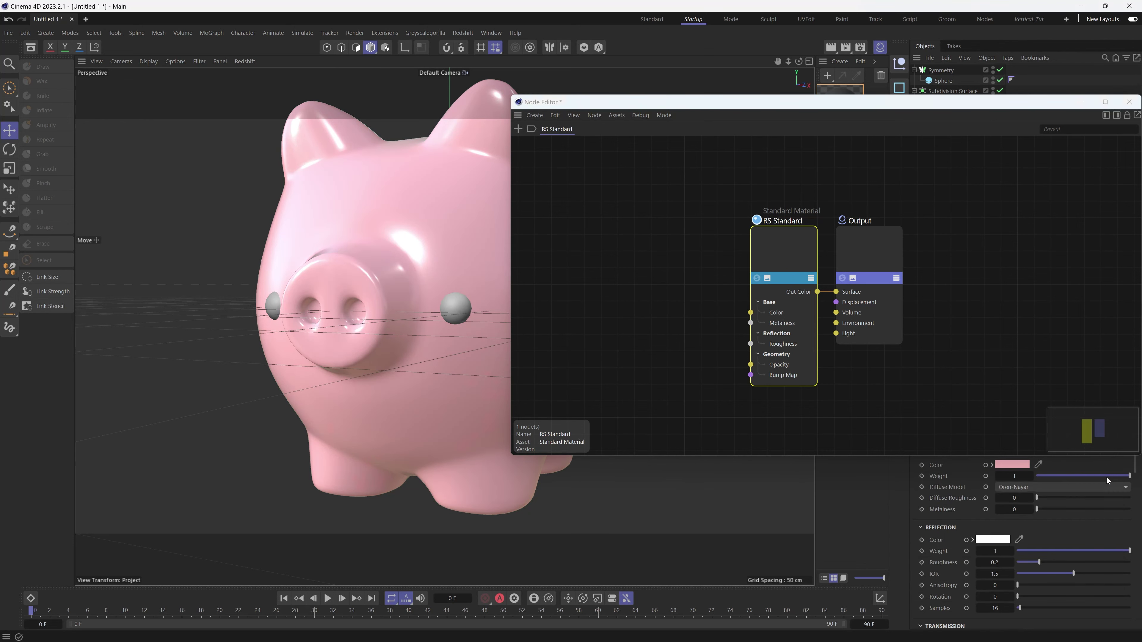
{"action": "left_click", "coordinate": [1129, 101]}
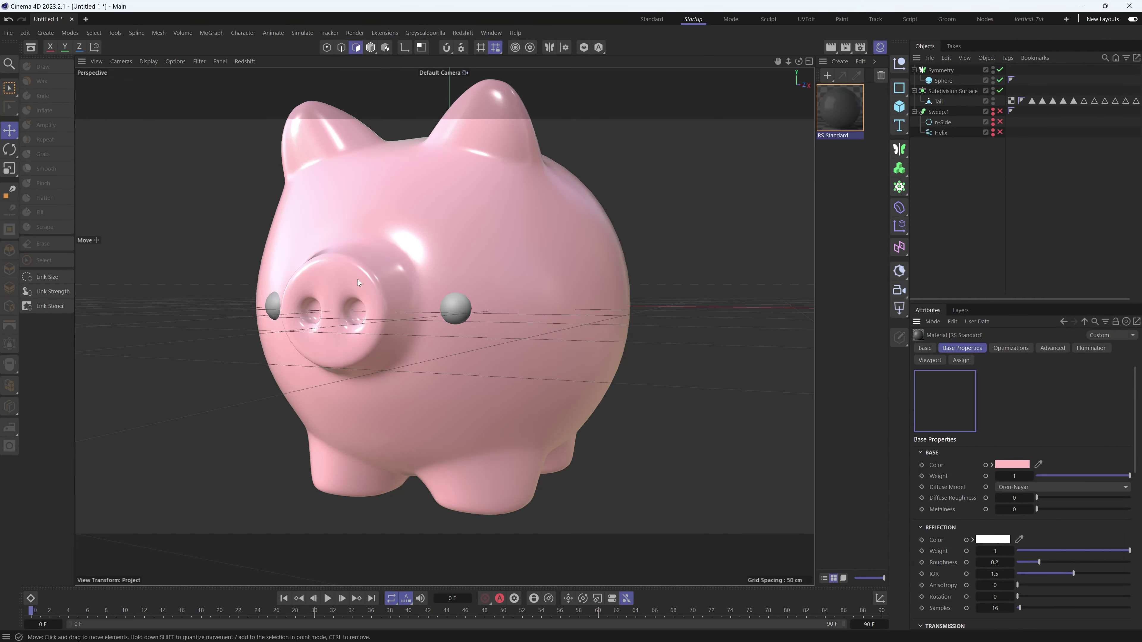
{"action": "scroll", "coordinate": [357, 279], "scroll_direction": "up", "scroll_amount": 4}
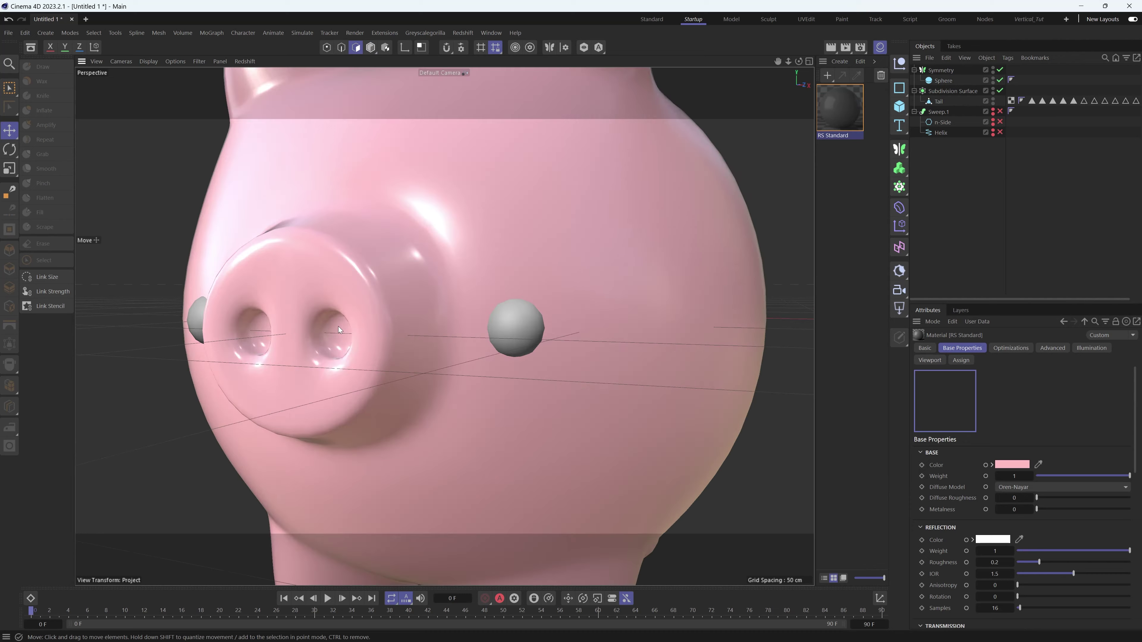
- Rename the pig's body polygon object as Piggie
{"action": "middle_click_drag", "start_coordinate": [338, 327], "coordinate": [424, 298], "text": "alt"}
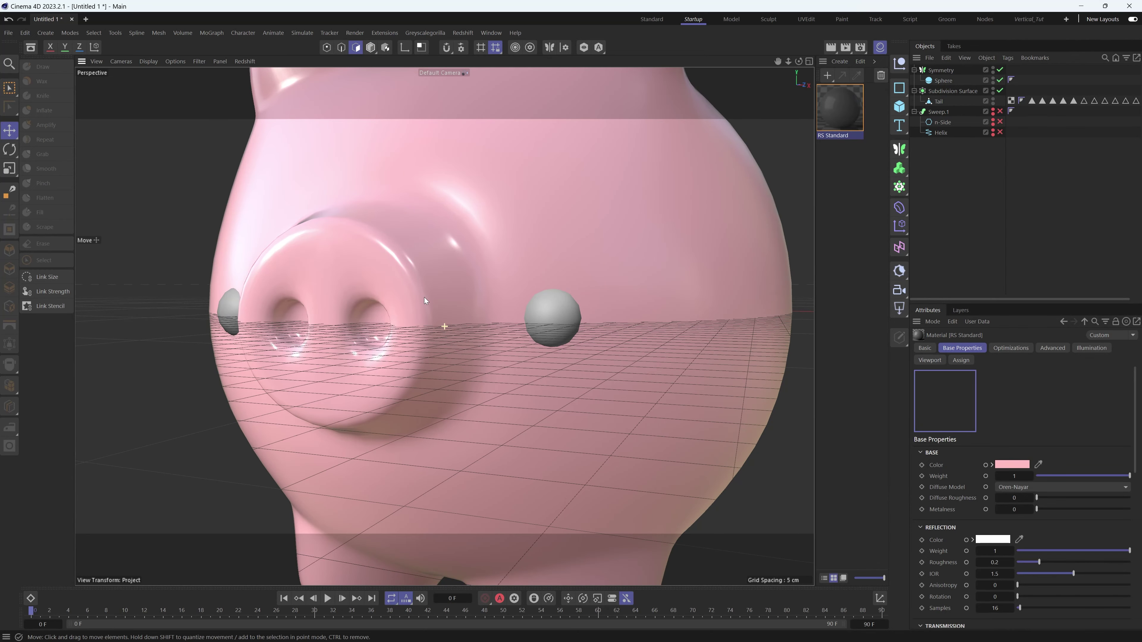
{"action": "left_click_drag", "start_coordinate": [424, 297], "coordinate": [368, 307], "text": "alt"}
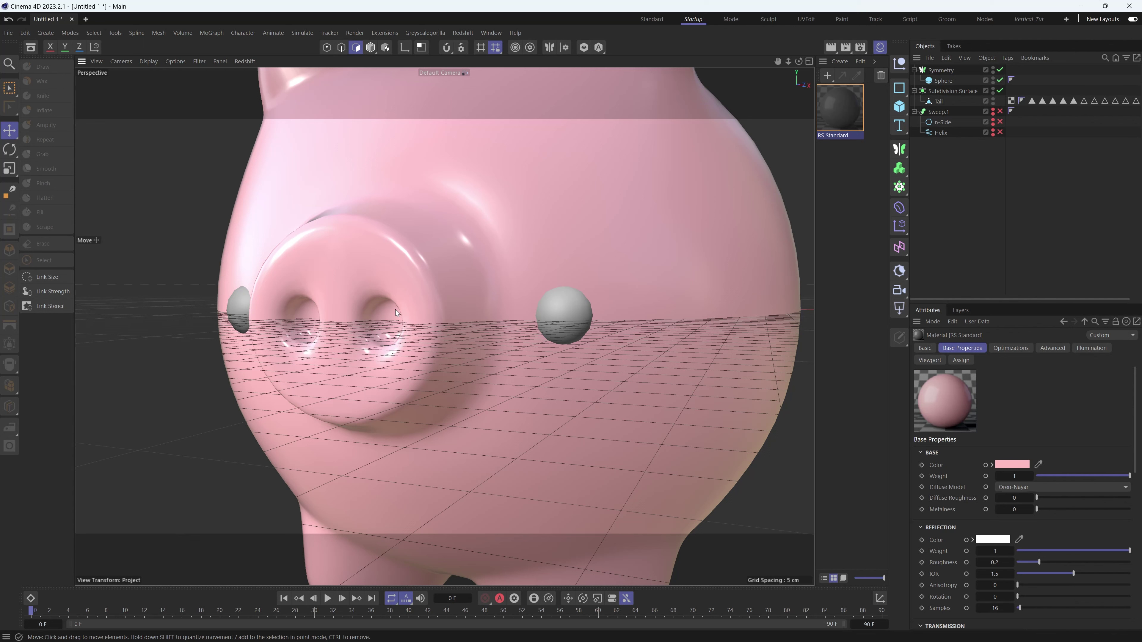
{"action": "left_click", "coordinate": [940, 101]}
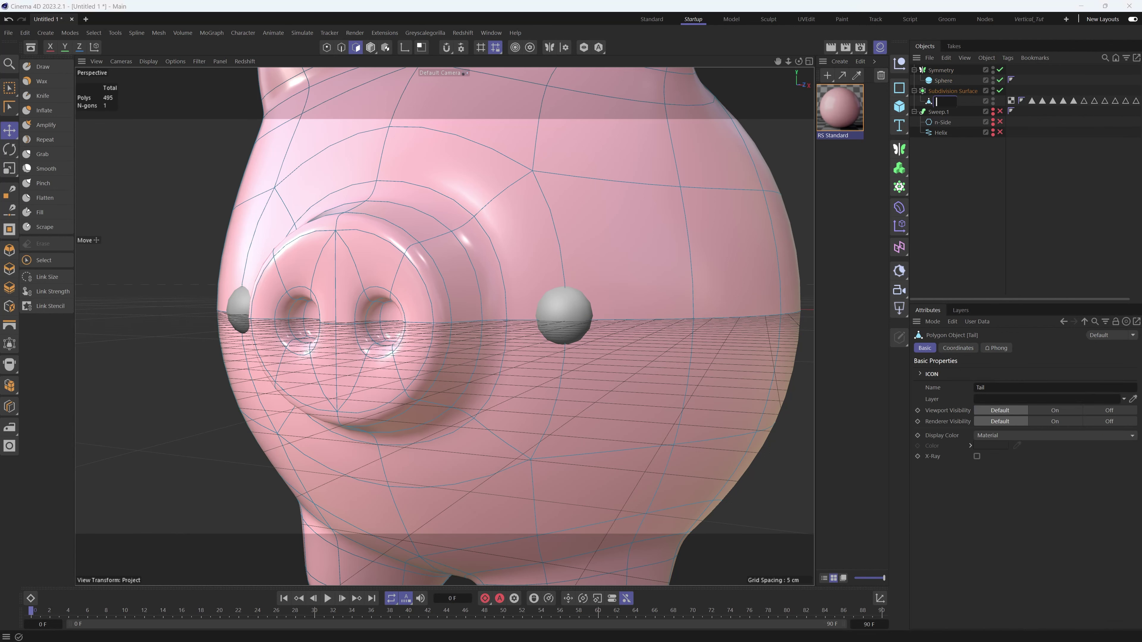
{"action": "type", "text": "Piggie"}
{"action": "key", "text": "Return"}
- Select all polygons inside one nostril of the snout using Loop Selection and Fill Selection
{"action": "scroll", "coordinate": [383, 320], "scroll_direction": "up", "scroll_amount": 4}
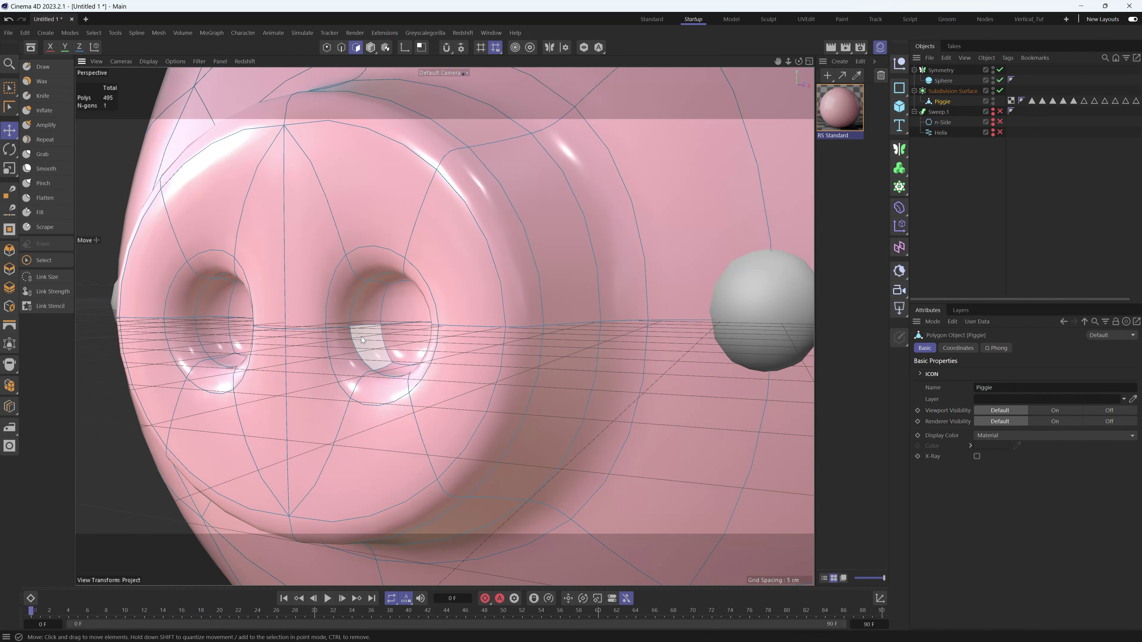
{"action": "key", "text": "u"}
{"action": "key", "text": "l"}
{"action": "left_click", "coordinate": [388, 325]}
{"action": "left_click", "coordinate": [370, 314]}
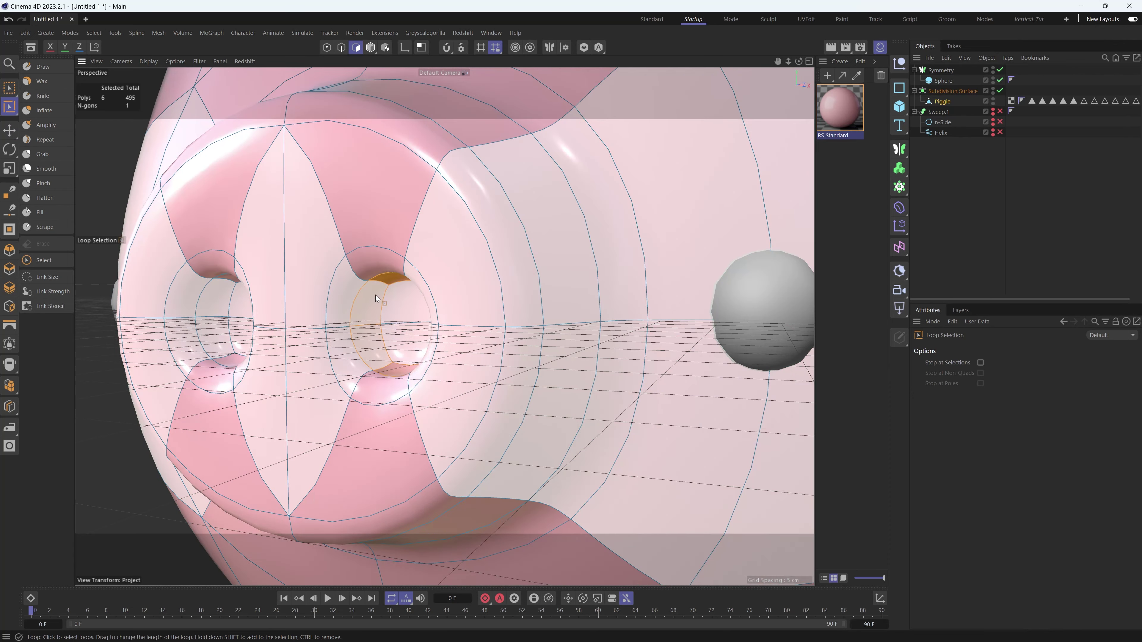
{"action": "key", "text": "u"}
{"action": "key", "text": "f"}
{"action": "left_click", "coordinate": [401, 320], "text": "shift"}
{"action": "mouse_move", "coordinate": [413, 326]}
{"action": "left_mouse_down", "text": "alt"}
{"action": "mouse_move", "coordinate": [469, 317]}
{"action": "mouse_move", "coordinate": [422, 325]}
{"action": "left_mouse_up", "text": "alt"}
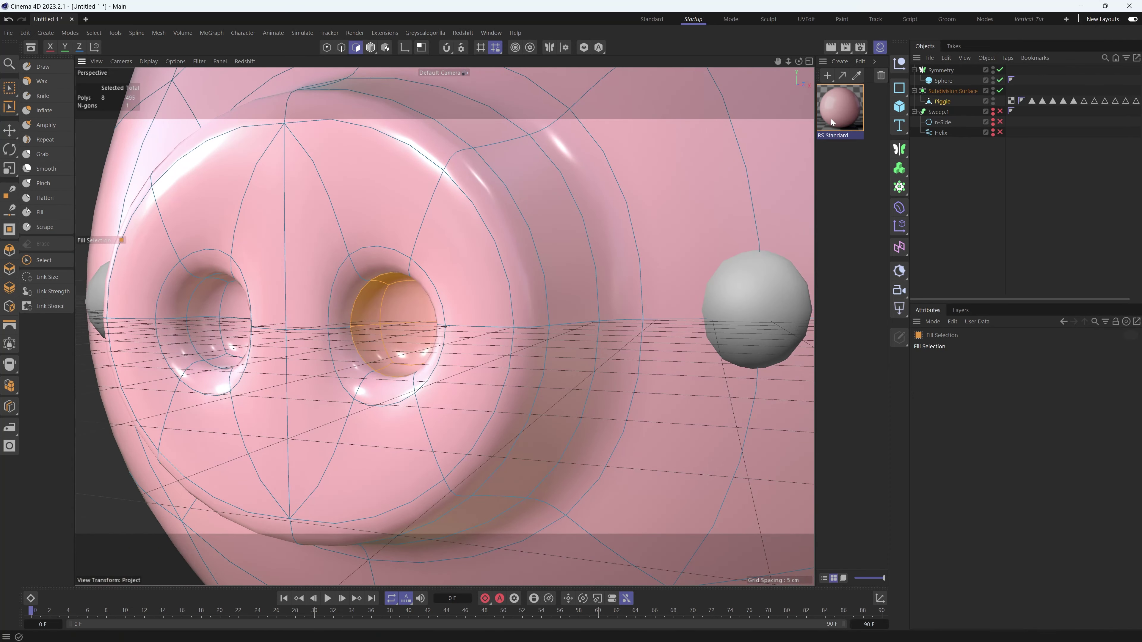
- Duplicate the pink RS Standard material and set the copy's base color to black
{"action": "left_click_drag", "start_coordinate": [851, 153], "coordinate": [849, 172], "text": "ctrl"}
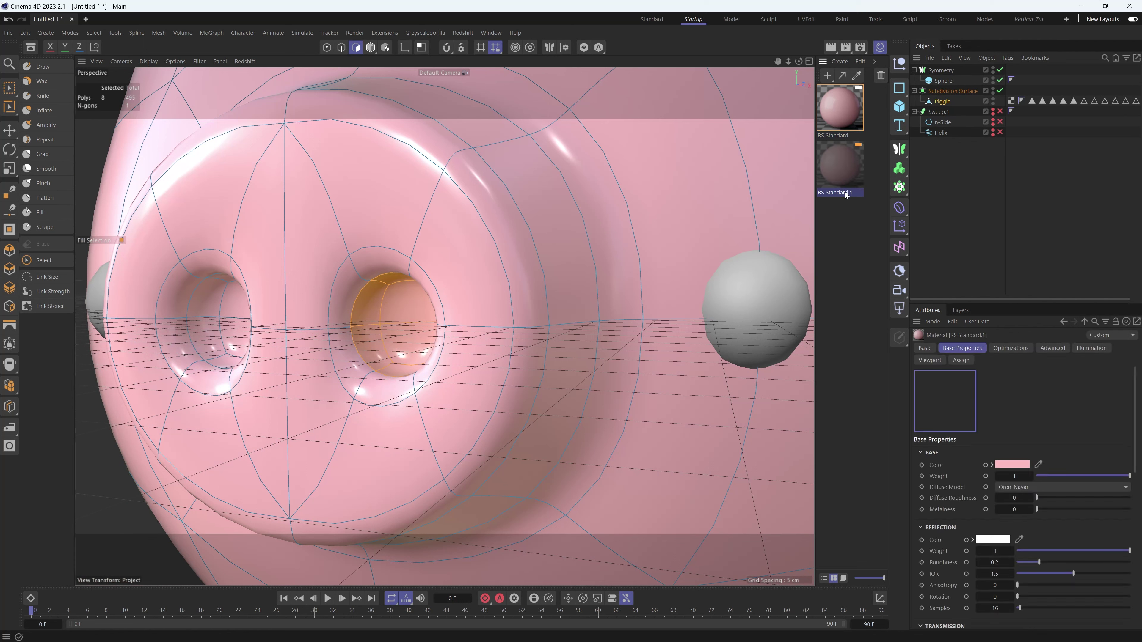
{"action": "left_click", "coordinate": [1008, 466]}
{"action": "left_click_drag", "start_coordinate": [930, 551], "coordinate": [899, 587]}
{"action": "left_click", "coordinate": [1116, 477]}
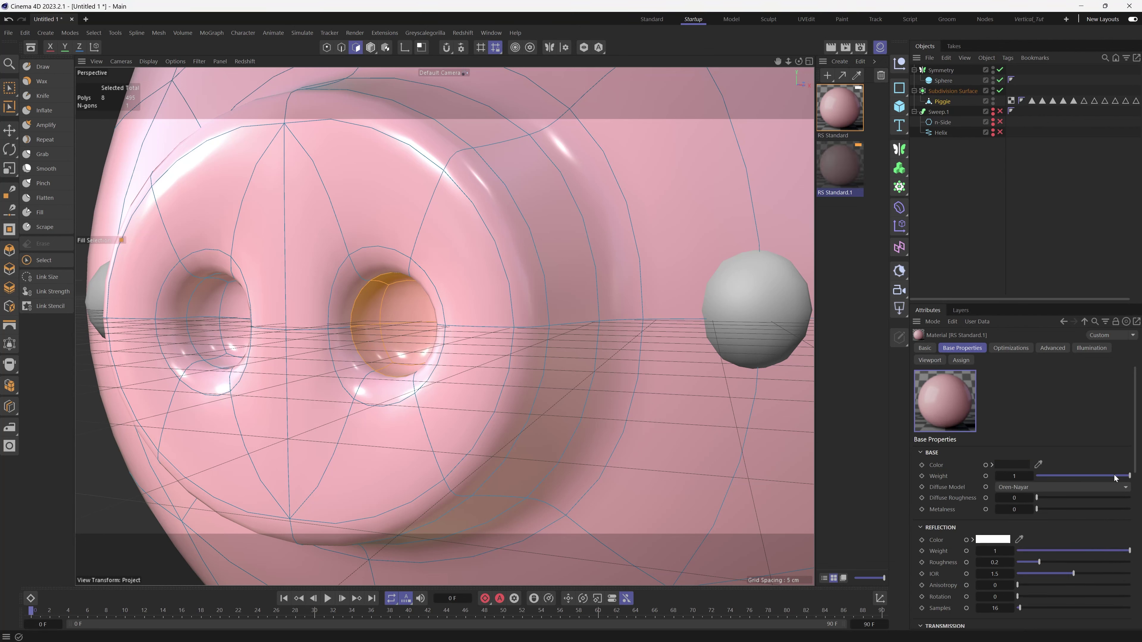
- Symmetrize the nostril polygon selection onto the other nostril
{"action": "key", "text": "e"}
{"action": "right_click", "coordinate": [380, 300]}
{"action": "left_click", "coordinate": [325, 300]}
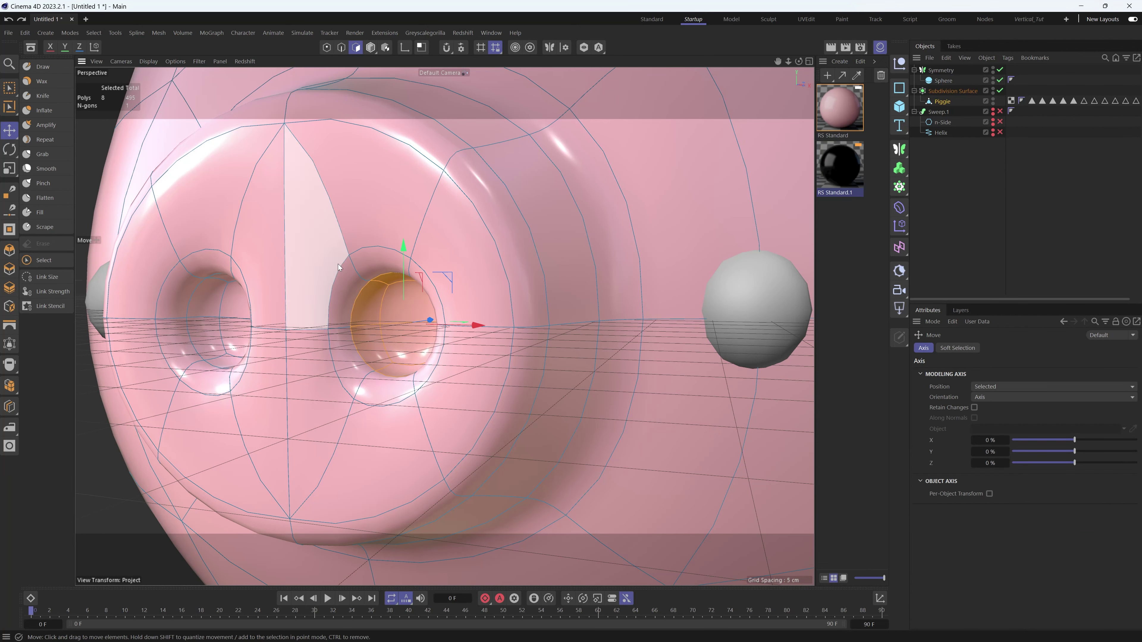
{"action": "key", "text": "u"}
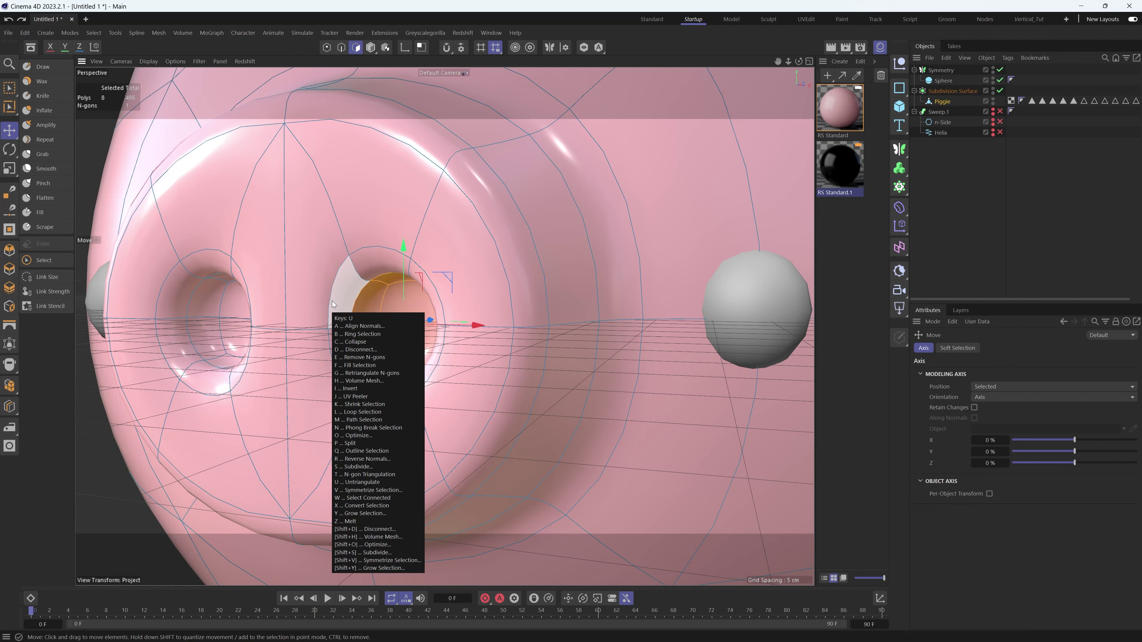
{"action": "key", "text": "v"}
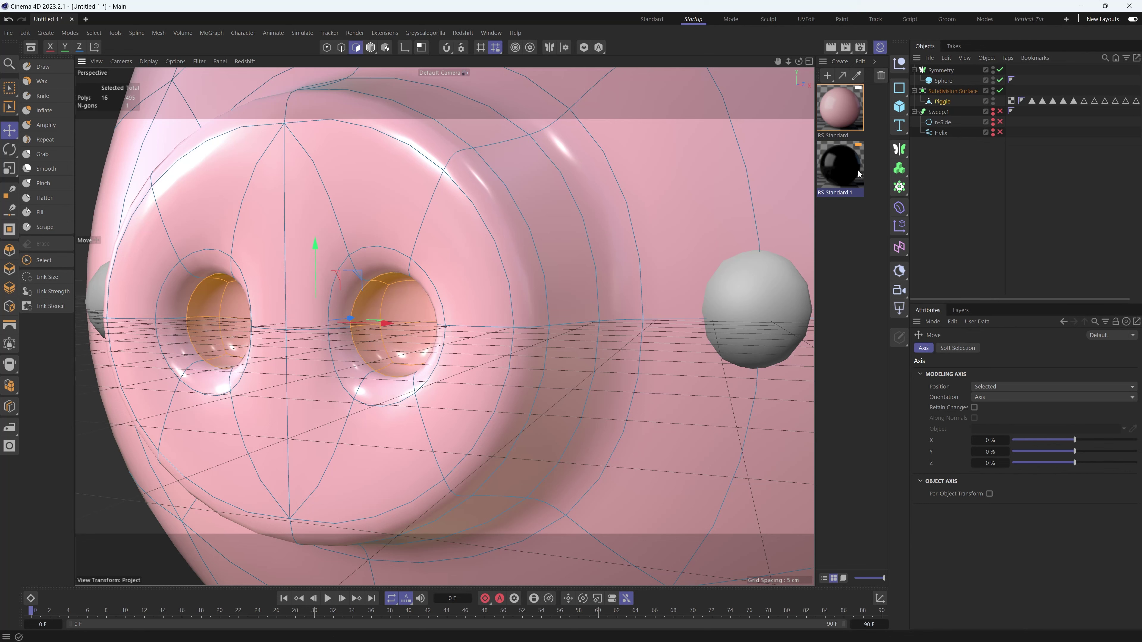
- Apply the black RS Standard.1 material to the selected polygons inside both nostrils and clear the selection
{"action": "left_click_drag", "start_coordinate": [411, 341], "coordinate": [398, 361]}
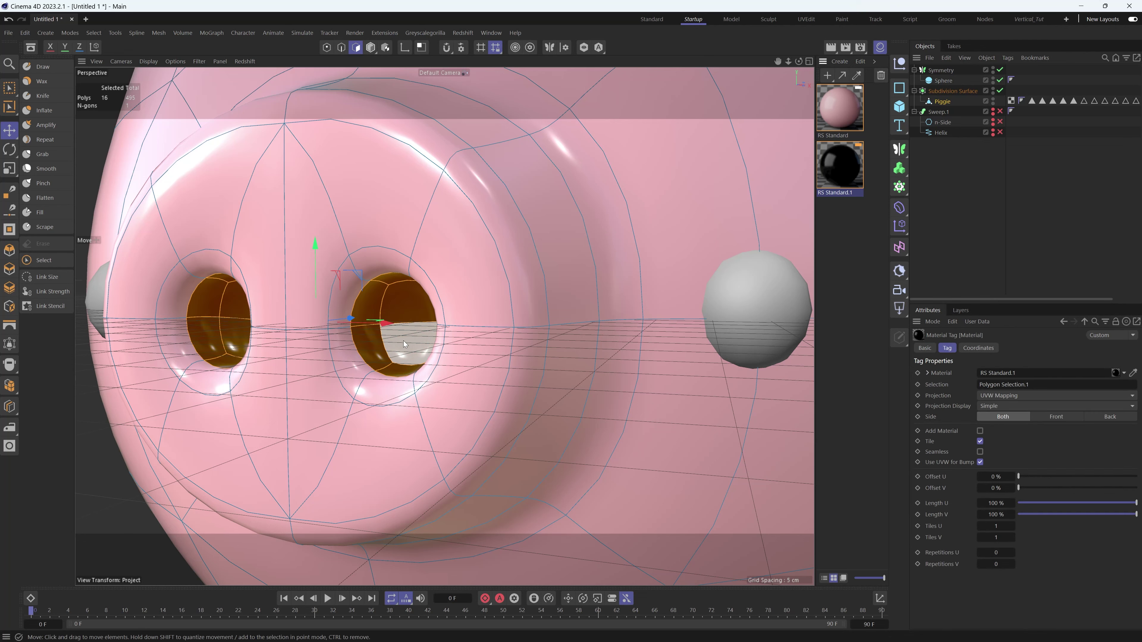
{"action": "scroll", "coordinate": [373, 327], "scroll_direction": "down", "scroll_amount": 5}
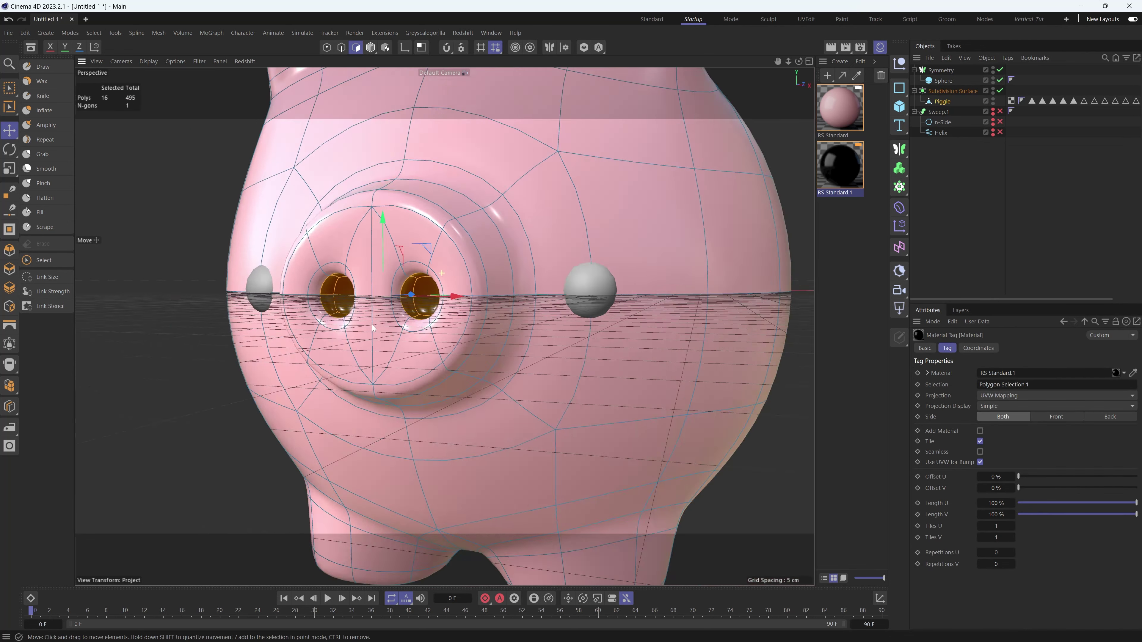
{"action": "scroll", "coordinate": [373, 328], "scroll_direction": "down", "scroll_amount": 3}
{"action": "left_click", "coordinate": [267, 390]}
{"action": "mouse_move", "coordinate": [371, 326]}
{"action": "left_mouse_down", "text": "alt"}
{"action": "mouse_move", "coordinate": [443, 326]}
{"action": "mouse_move", "coordinate": [342, 338]}
{"action": "mouse_move", "coordinate": [373, 323]}
{"action": "left_mouse_up", "text": "alt"}
{"action": "scroll", "coordinate": [479, 265], "scroll_direction": "down", "scroll_amount": 4}
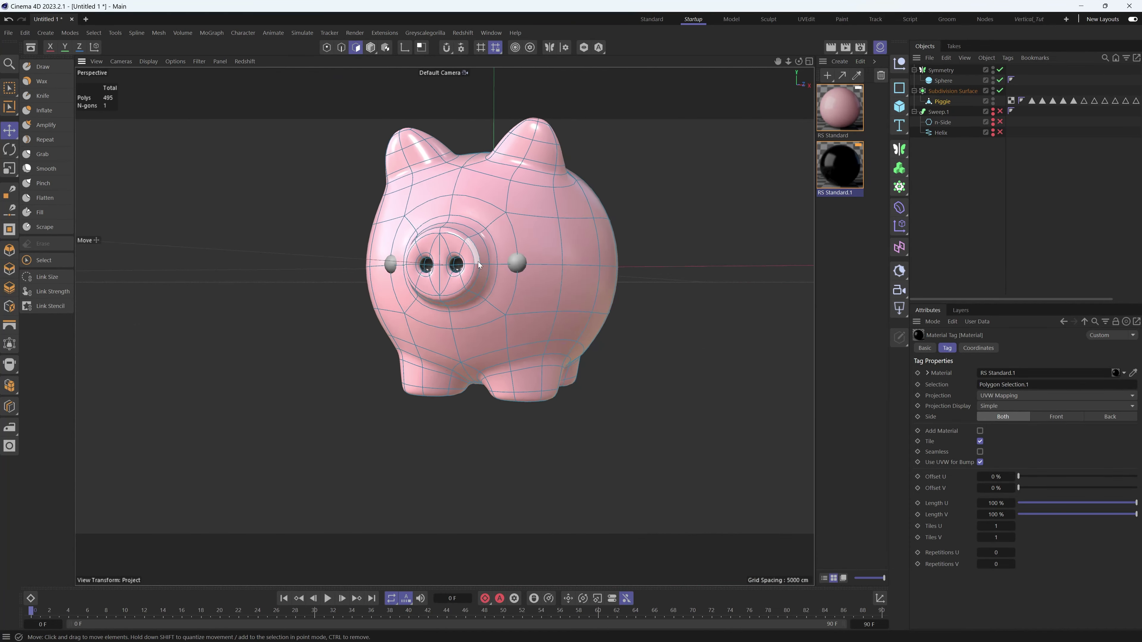
- Select the front-face polygon loops on both halves of the snout with Loop Selection
{"action": "scroll", "coordinate": [478, 269], "scroll_direction": "up", "scroll_amount": 5}
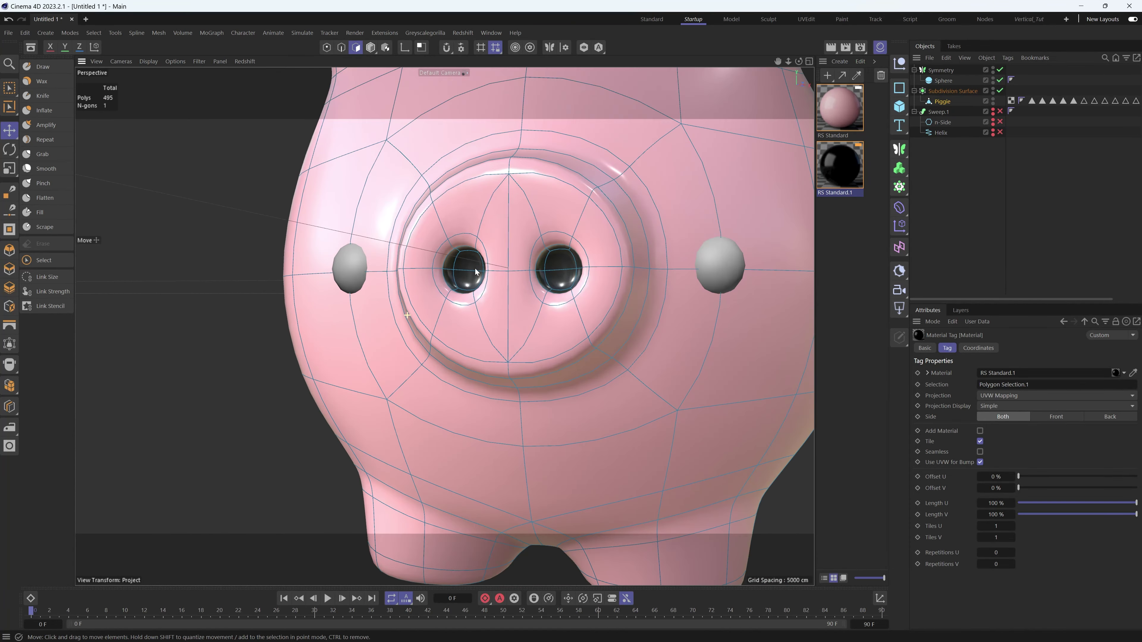
{"action": "key", "text": "u"}
{"action": "key", "text": "l"}
{"action": "left_click", "coordinate": [452, 219]}
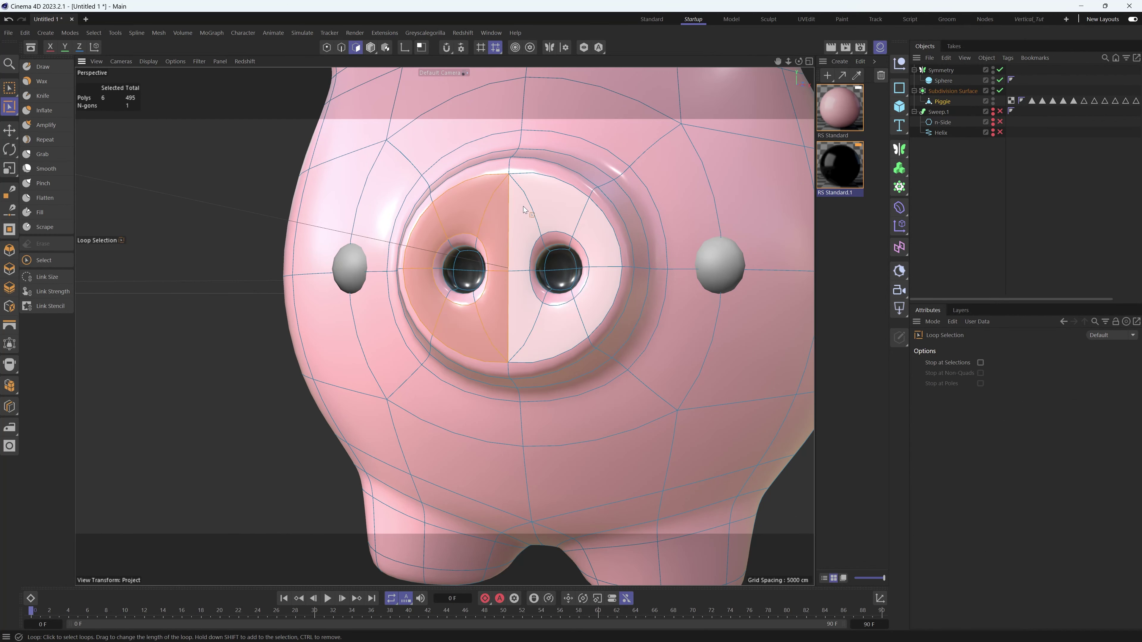
{"action": "left_click", "coordinate": [524, 207], "text": "shift"}
- Duplicate the pale pink material and set the copy's base color to a darker pink of about 60% saturation and 73% value
{"action": "left_click_drag", "start_coordinate": [859, 115], "coordinate": [876, 136], "text": "ctrl"}
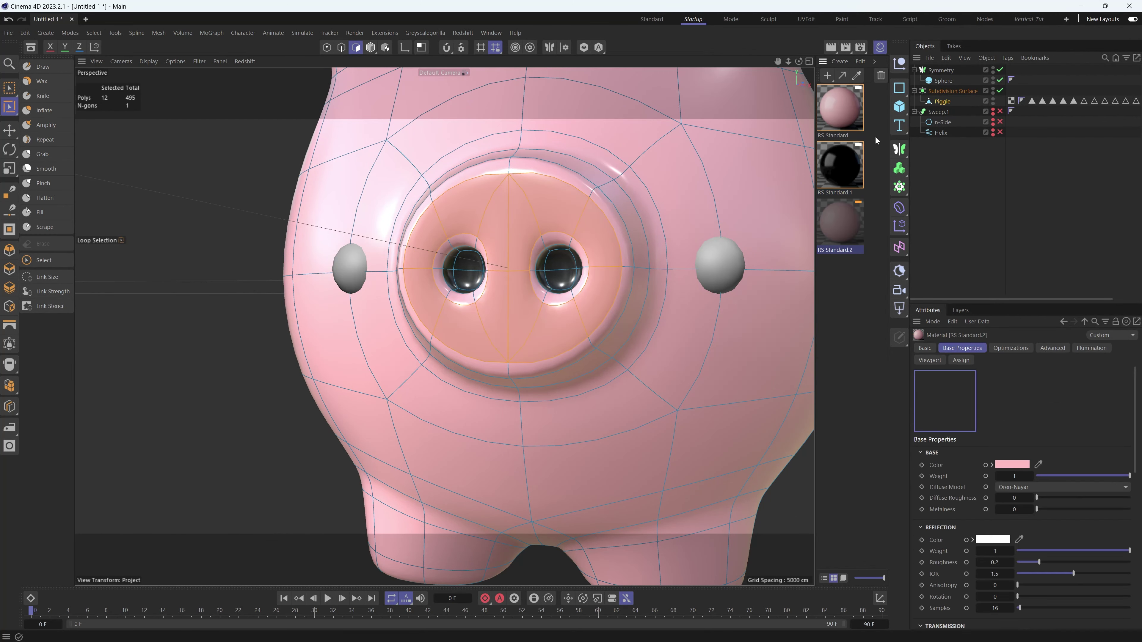
{"action": "double_click", "coordinate": [848, 225]}
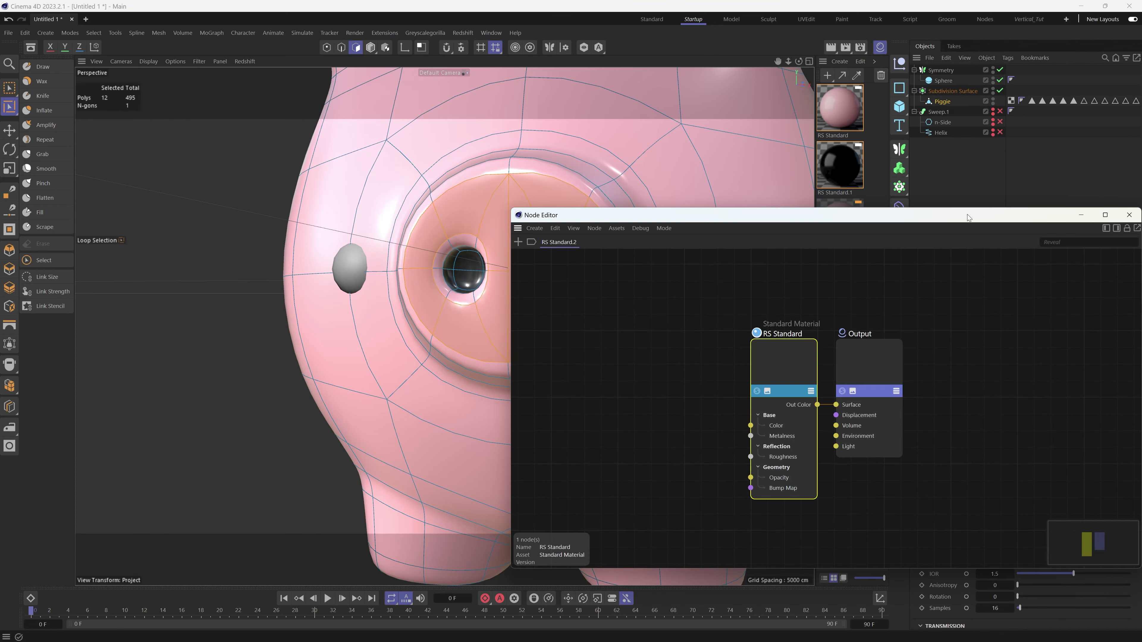
{"action": "left_click", "coordinate": [1129, 217]}
{"action": "left_click", "coordinate": [1012, 465]}
{"action": "left_click", "coordinate": [952, 539]}
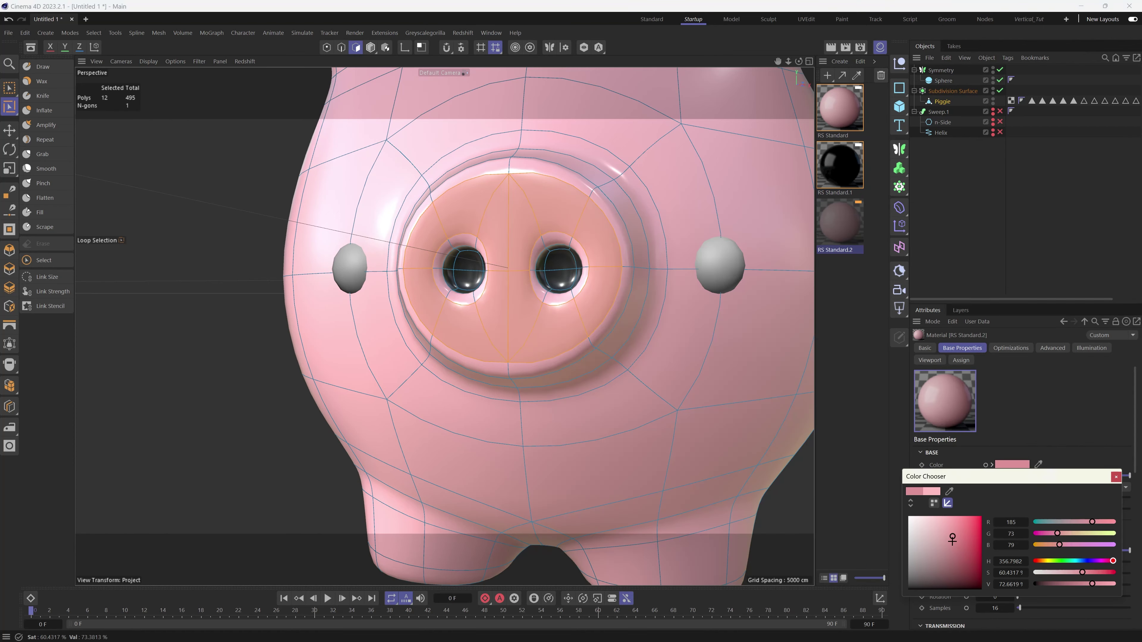
{"action": "left_click", "coordinate": [1115, 477]}
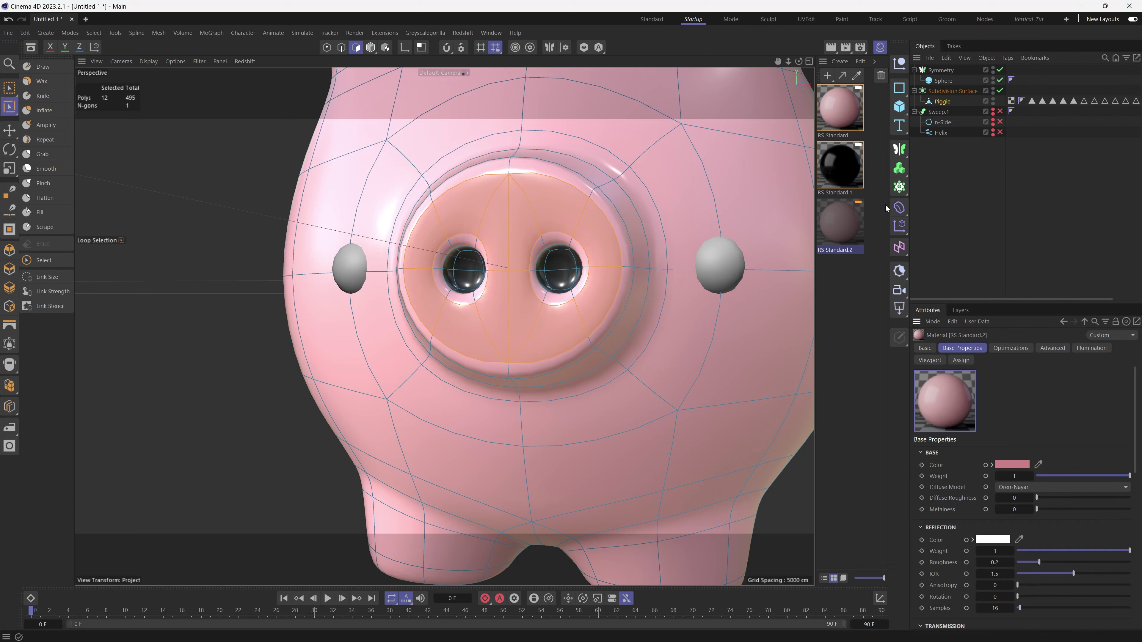
- Try to apply the darker pink RS Standard.2 material to only the snout's front-face polygons
{"action": "left_click_drag", "start_coordinate": [845, 218], "coordinate": [518, 313]}
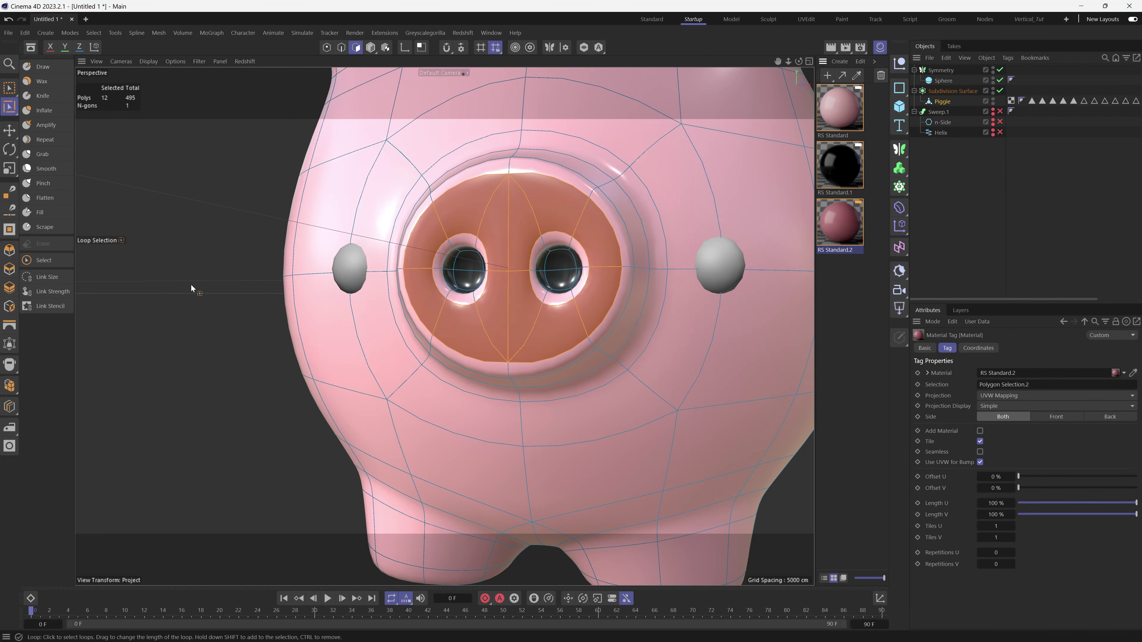
{"action": "left_click", "coordinate": [371, 48]}
{"action": "key", "text": "e"}
{"action": "mouse_move", "coordinate": [530, 257]}
{"action": "left_mouse_down", "text": "alt"}
{"action": "mouse_move", "coordinate": [478, 265]}
{"action": "mouse_move", "coordinate": [530, 257]}
{"action": "left_mouse_up", "text": "alt"}
{"action": "key", "text": "ctrl+z"}
{"action": "scroll", "coordinate": [562, 244], "scroll_direction": "up", "scroll_amount": 3}
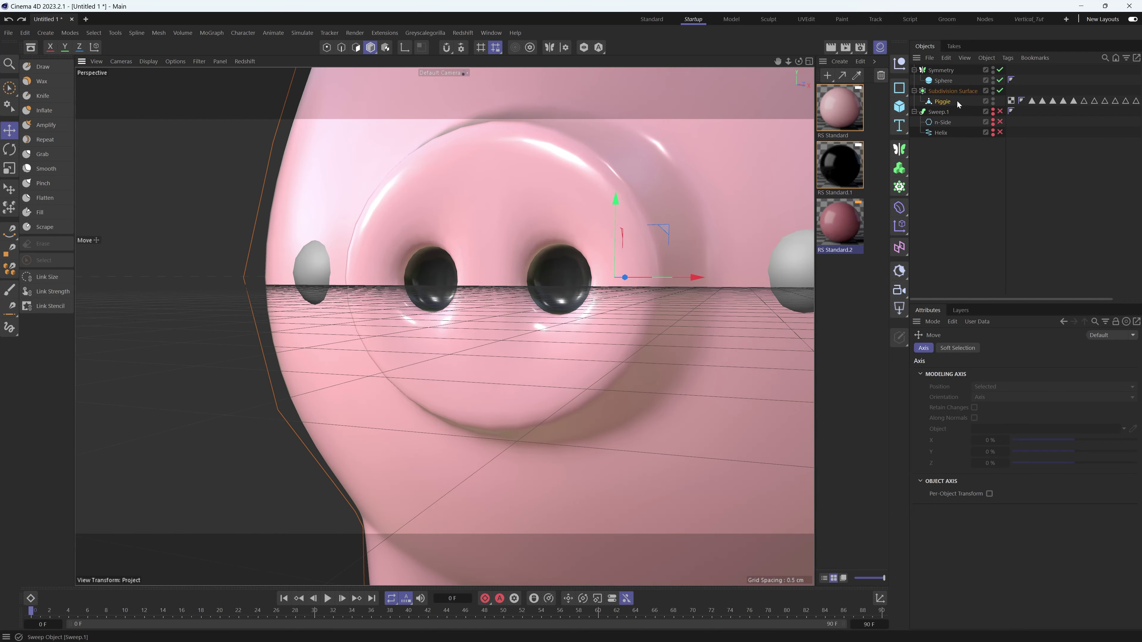
- Add the polygon loops around both nostrils to the snout selection and apply the darker pink RS Standard.2 material to it
{"action": "left_click", "coordinate": [950, 102]}
{"action": "left_click", "coordinate": [355, 48]}
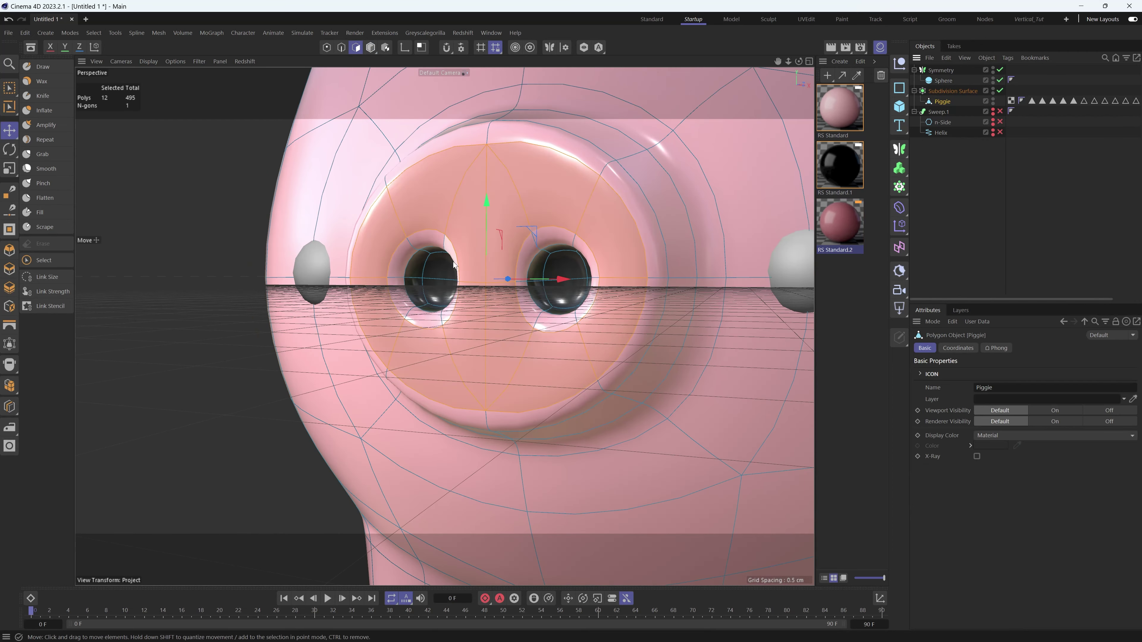
{"action": "key", "text": "u"}
{"action": "key", "text": "l"}
{"action": "left_click", "coordinate": [422, 246], "text": "shift"}
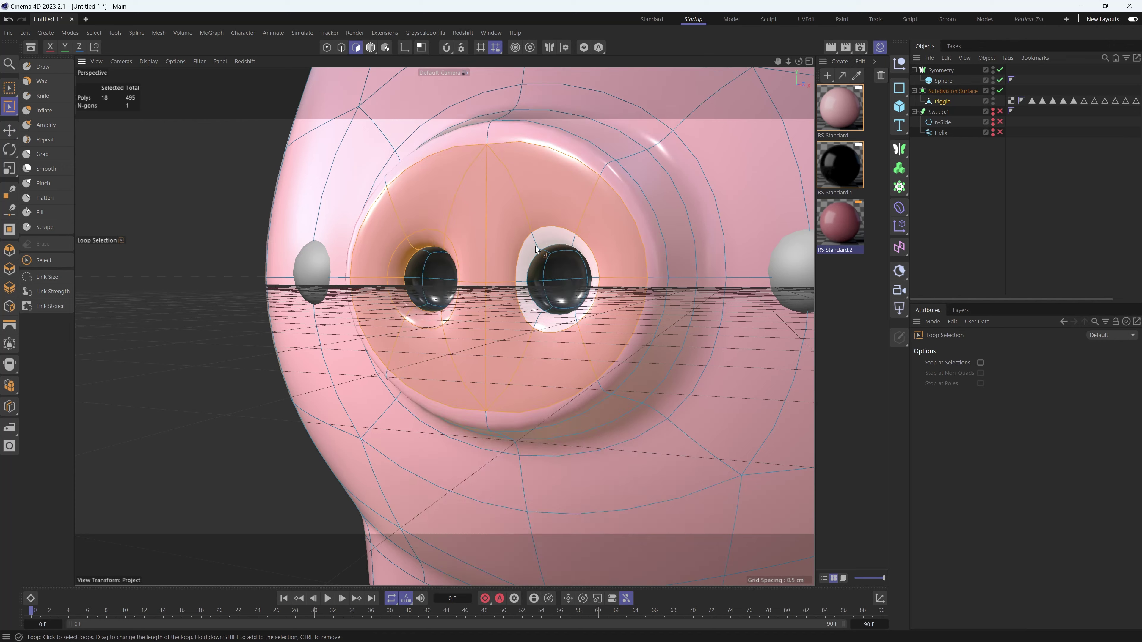
{"action": "left_click", "coordinate": [535, 247], "text": "shift"}
{"action": "key", "text": "e"}
{"action": "left_click_drag", "start_coordinate": [471, 254], "coordinate": [471, 257]}
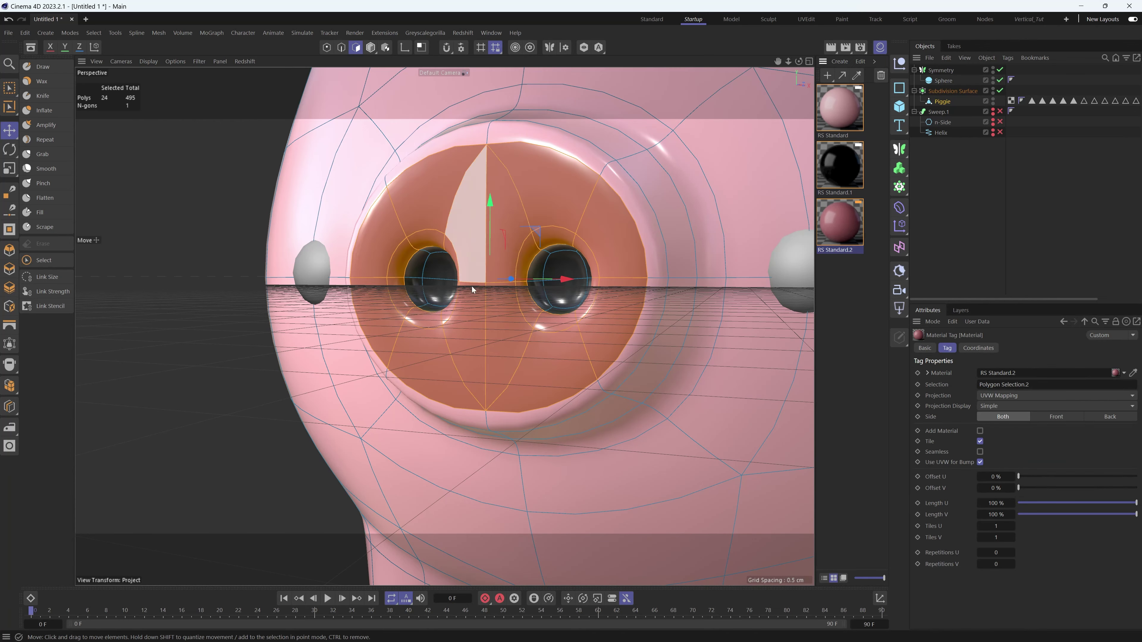
{"action": "scroll", "coordinate": [472, 287], "scroll_direction": "down", "scroll_amount": 6}
{"action": "left_click", "coordinate": [371, 47]}
{"action": "left_click", "coordinate": [344, 207]}
- Move the top-center and bottom-center points of the snout's front face slightly outward to round its outline
{"action": "mouse_move", "coordinate": [497, 295]}
{"action": "left_mouse_down", "text": "alt"}
{"action": "mouse_move", "coordinate": [427, 310]}
{"action": "mouse_move", "coordinate": [498, 280]}
{"action": "left_mouse_up", "text": "alt"}
{"action": "middle_click_drag", "start_coordinate": [499, 280], "coordinate": [439, 290], "text": "alt"}
{"action": "left_click_drag", "start_coordinate": [439, 289], "coordinate": [416, 304], "text": "alt"}
{"action": "scroll", "coordinate": [416, 304], "scroll_direction": "up", "scroll_amount": 10}
{"action": "scroll", "coordinate": [451, 390], "scroll_direction": "down", "scroll_amount": 10}
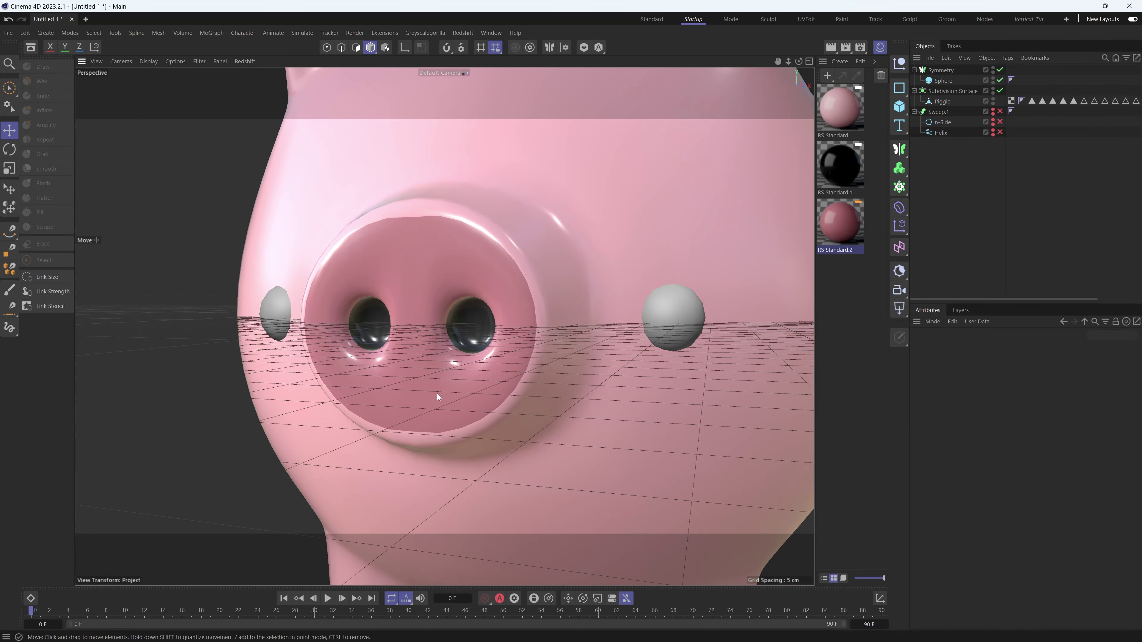
{"action": "left_click", "coordinate": [327, 48]}
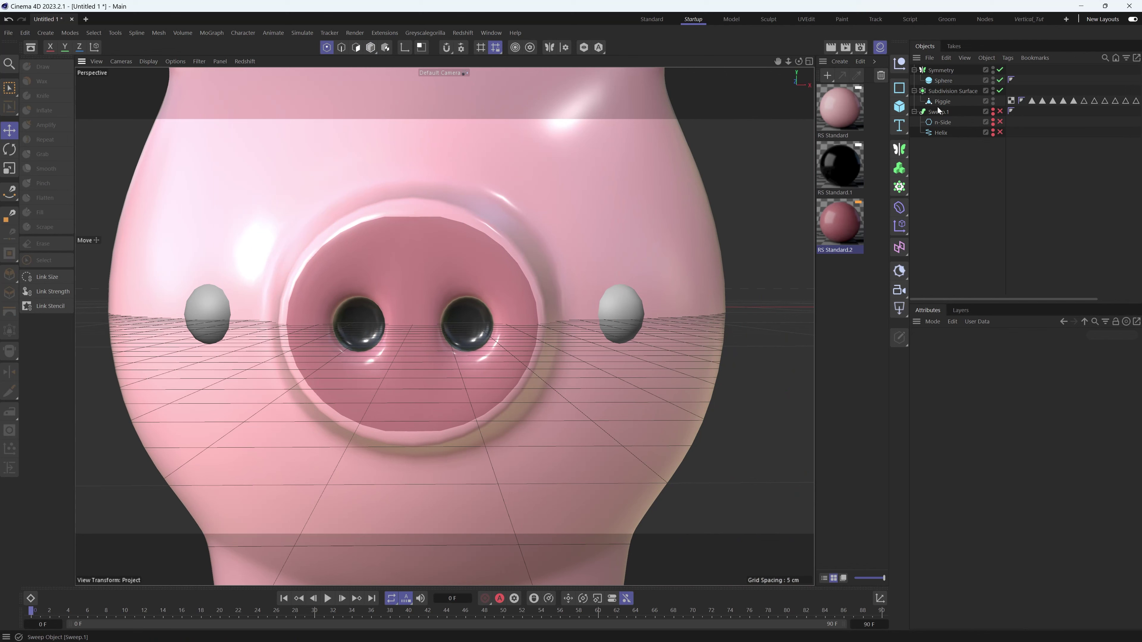
{"action": "left_click", "coordinate": [418, 213]}
{"action": "left_click_drag", "start_coordinate": [414, 206], "coordinate": [414, 198]}
{"action": "left_click_drag", "start_coordinate": [407, 402], "coordinate": [407, 412]}
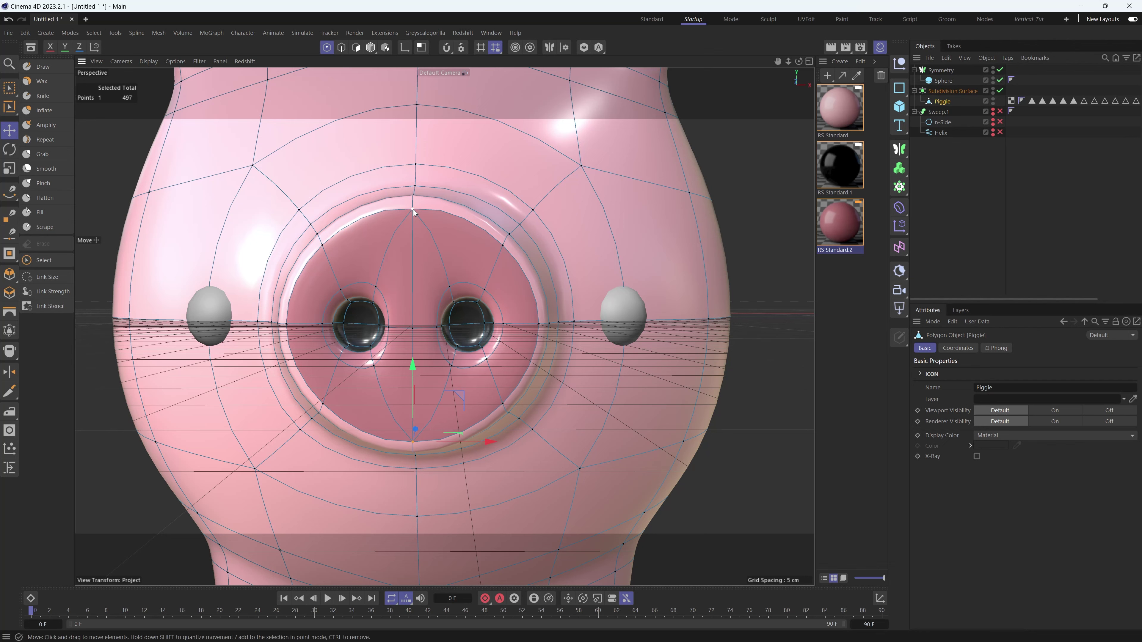
- Add the snout's outer rim loop to the front-face polygon selection and apply the darker pink RS Standard.2 material to it
{"action": "left_click_drag", "start_coordinate": [422, 169], "coordinate": [387, 93], "text": "alt"}
{"action": "left_click", "coordinate": [356, 48]}
{"action": "left_click", "coordinate": [370, 48]}
{"action": "left_click", "coordinate": [318, 139]}
{"action": "right_click_drag", "start_coordinate": [342, 251], "coordinate": [288, 311], "text": "alt"}
{"action": "left_click_drag", "start_coordinate": [420, 286], "coordinate": [495, 274], "text": "alt"}
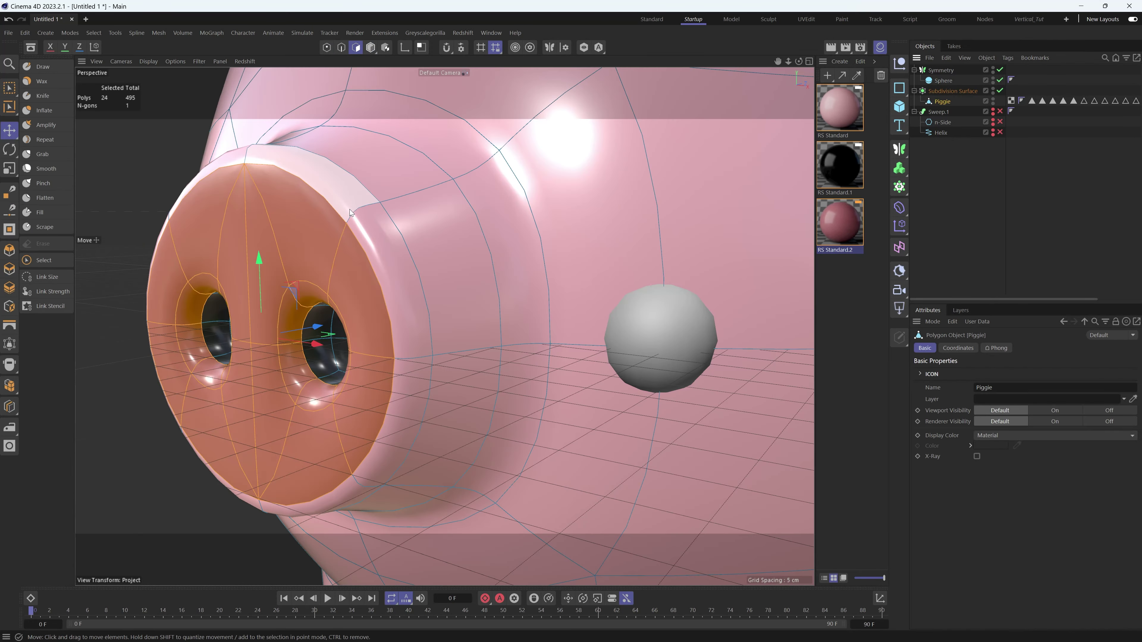
{"action": "key", "text": "u"}
{"action": "key", "text": "l"}
{"action": "left_click", "coordinate": [357, 208], "text": "shift"}
{"action": "left_click_drag", "start_coordinate": [849, 225], "coordinate": [359, 215]}
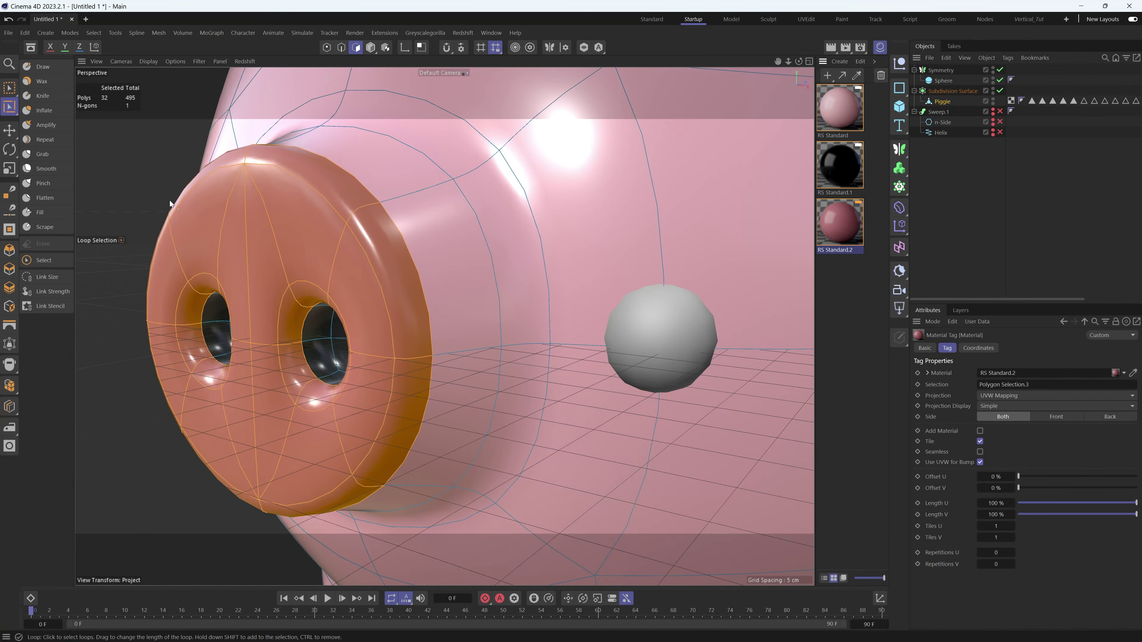
{"action": "key", "text": "e"}
{"action": "left_click", "coordinate": [167, 200]}
- Delete Piggie's redundant RS Standard.2 material tag that uses Polygon Selection.2, together with the adjacent polygon selection tag
{"action": "right_click_drag", "start_coordinate": [388, 226], "coordinate": [304, 310], "text": "alt"}
{"action": "left_click_drag", "start_coordinate": [374, 329], "coordinate": [488, 306], "text": "alt"}
{"action": "middle_click_drag", "start_coordinate": [516, 288], "coordinate": [556, 327], "text": "alt"}
{"action": "left_click_drag", "start_coordinate": [484, 321], "coordinate": [438, 335], "text": "alt"}
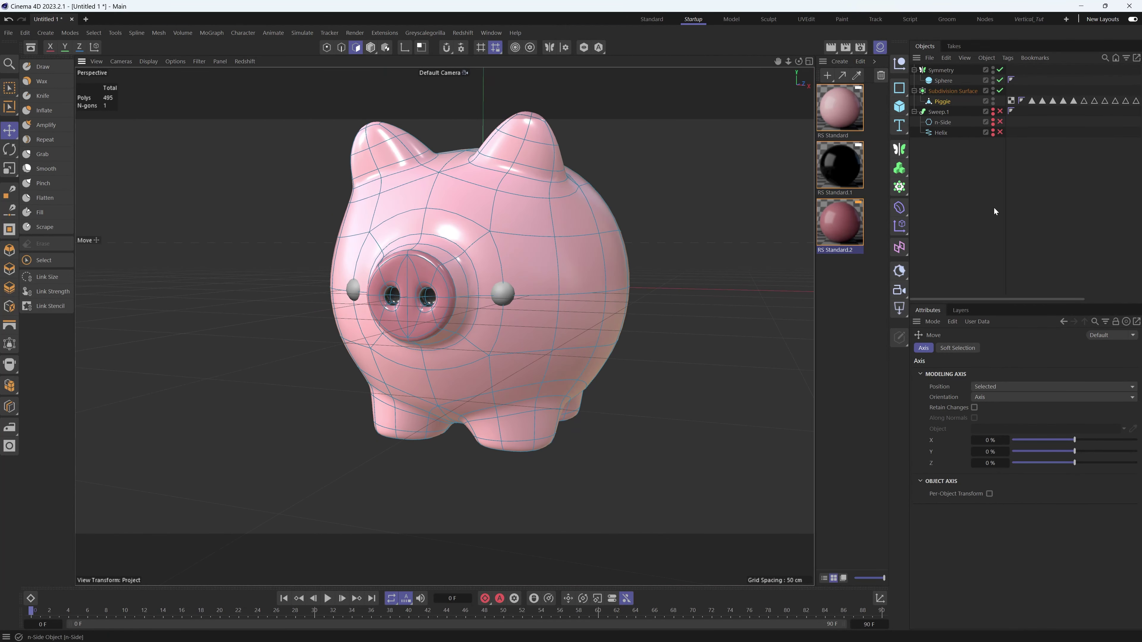
{"action": "left_click_drag", "start_coordinate": [1014, 300], "coordinate": [1070, 300]}
{"action": "left_click", "coordinate": [1105, 103]}
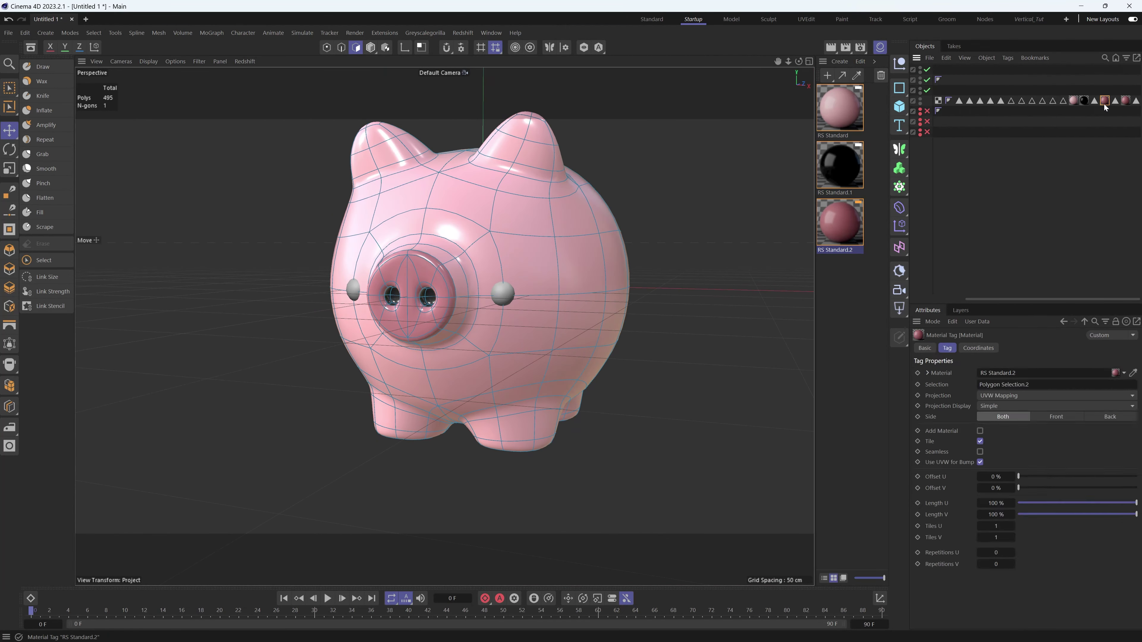
{"action": "key", "text": "Delete"}
{"action": "left_click", "coordinate": [1105, 104]}
{"action": "key", "text": "Delete"}
{"action": "left_click", "coordinate": [1093, 151]}
{"action": "mouse_move", "coordinate": [451, 288]}
{"action": "left_mouse_down", "text": "alt"}
{"action": "mouse_move", "coordinate": [438, 293]}
{"action": "mouse_move", "coordinate": [465, 288]}
{"action": "left_mouse_up", "text": "alt"}
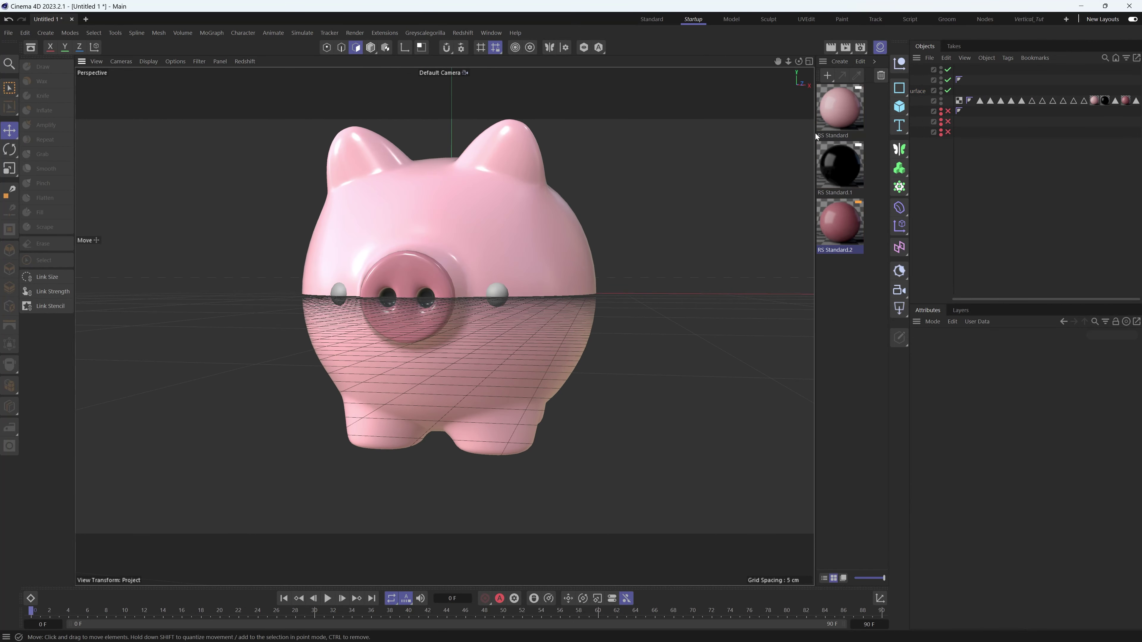
- Apply the black RS Standard.1 material to the Symmetry object holding the eye spheres
{"action": "left_click_drag", "start_coordinate": [839, 165], "coordinate": [862, 162]}
{"action": "left_click_drag", "start_coordinate": [995, 300], "coordinate": [952, 300]}
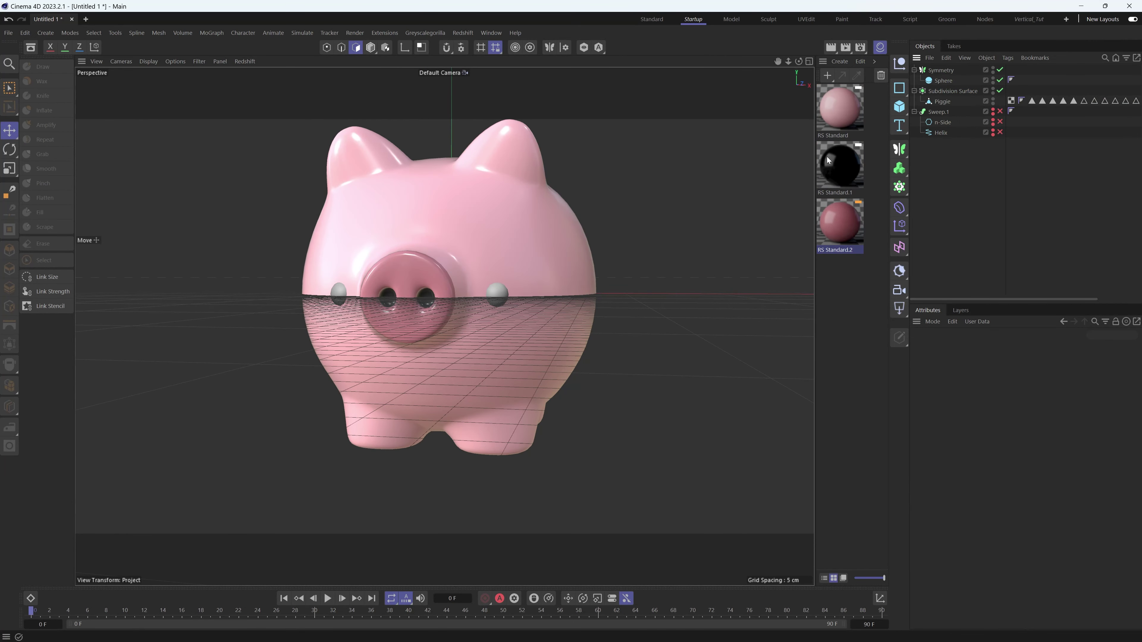
{"action": "left_click_drag", "start_coordinate": [942, 75], "coordinate": [942, 71]}
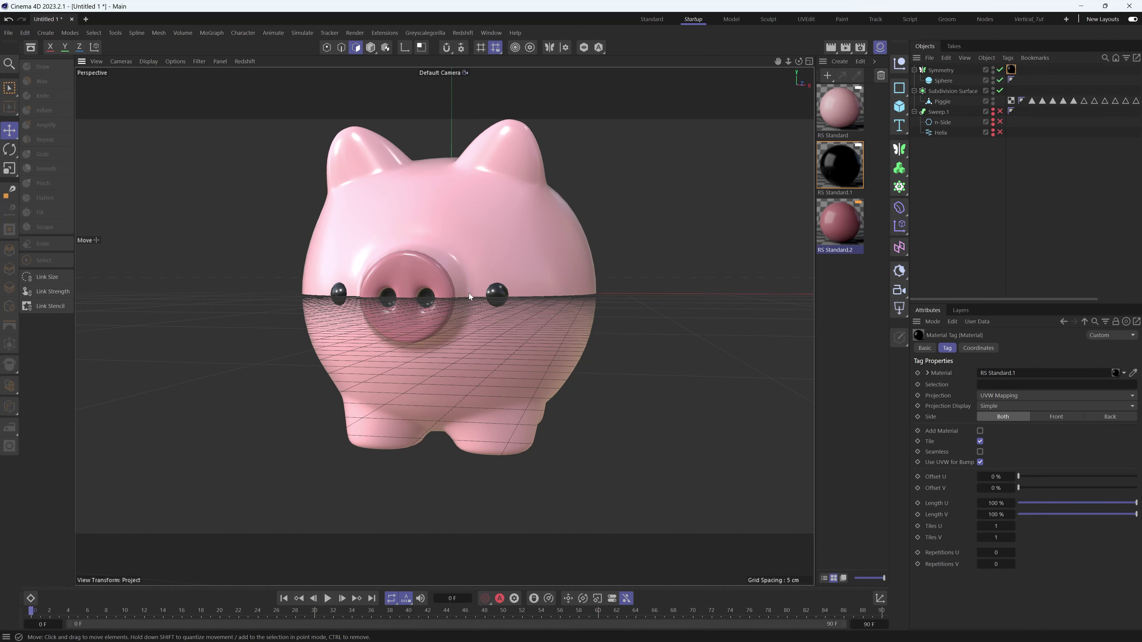
- Scale the eye sphere down to about 92 percent
{"action": "left_click_drag", "start_coordinate": [469, 297], "coordinate": [461, 310], "text": "alt"}
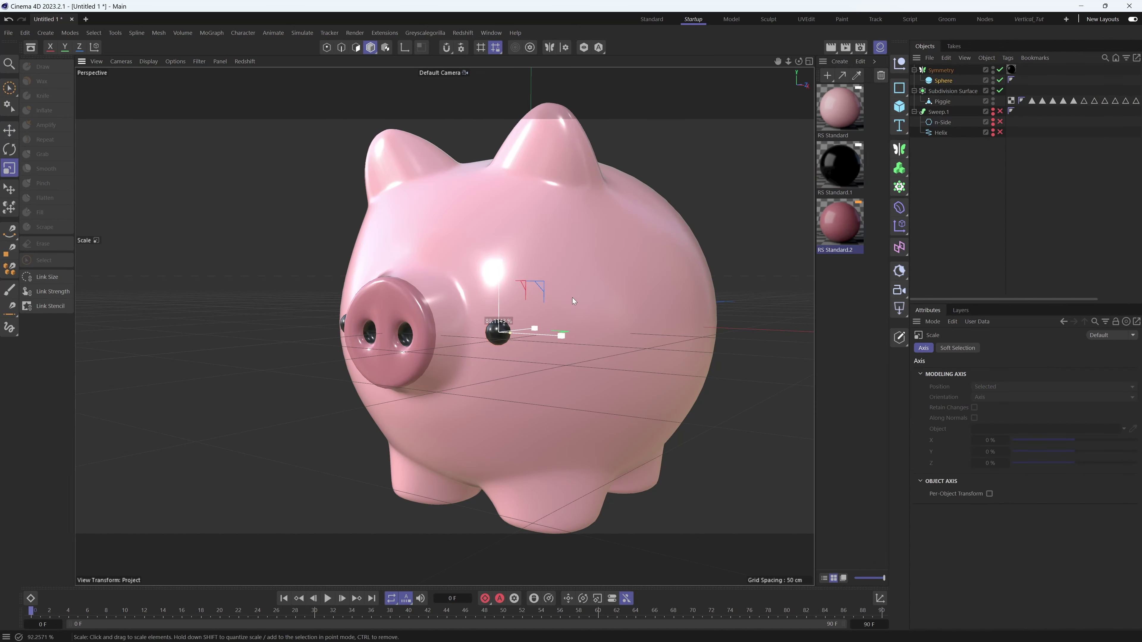
{"action": "key", "text": "e"}
{"action": "mouse_move", "coordinate": [506, 315]}
{"action": "left_mouse_down", "text": "alt"}
{"action": "mouse_move", "coordinate": [556, 316]}
{"action": "mouse_move", "coordinate": [460, 265]}
{"action": "mouse_move", "coordinate": [342, 273]}
{"action": "mouse_move", "coordinate": [405, 325]}
{"action": "mouse_move", "coordinate": [480, 247]}
{"action": "mouse_move", "coordinate": [520, 281]}
{"action": "mouse_move", "coordinate": [430, 202]}
{"action": "mouse_move", "coordinate": [384, 274]}
{"action": "mouse_move", "coordinate": [329, 115]}
{"action": "left_mouse_up", "text": "alt"}
- Select the four polygons along the centre of Piggie's back, just behind the ears
{"action": "left_click", "coordinate": [444, 183]}
{"action": "left_click", "coordinate": [357, 48]}
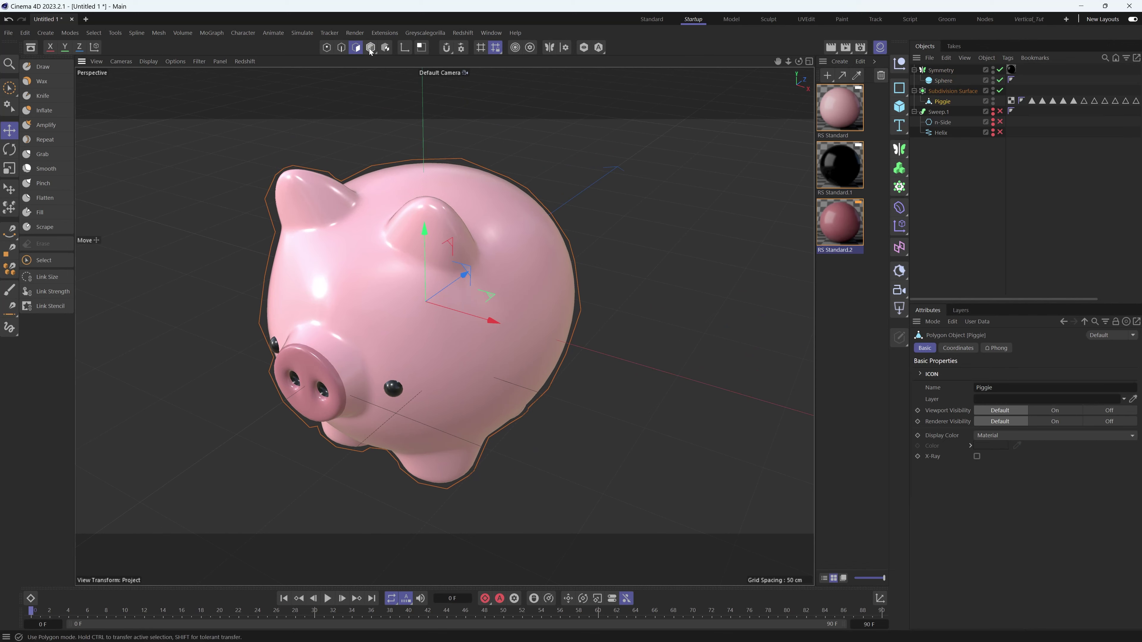
{"action": "right_click_drag", "start_coordinate": [481, 189], "coordinate": [534, 188], "text": "alt"}
{"action": "left_click_drag", "start_coordinate": [535, 188], "coordinate": [446, 224], "text": "alt"}
{"action": "middle_click_drag", "start_coordinate": [380, 124], "coordinate": [416, 258], "text": "alt"}
{"action": "left_click", "coordinate": [397, 235]}
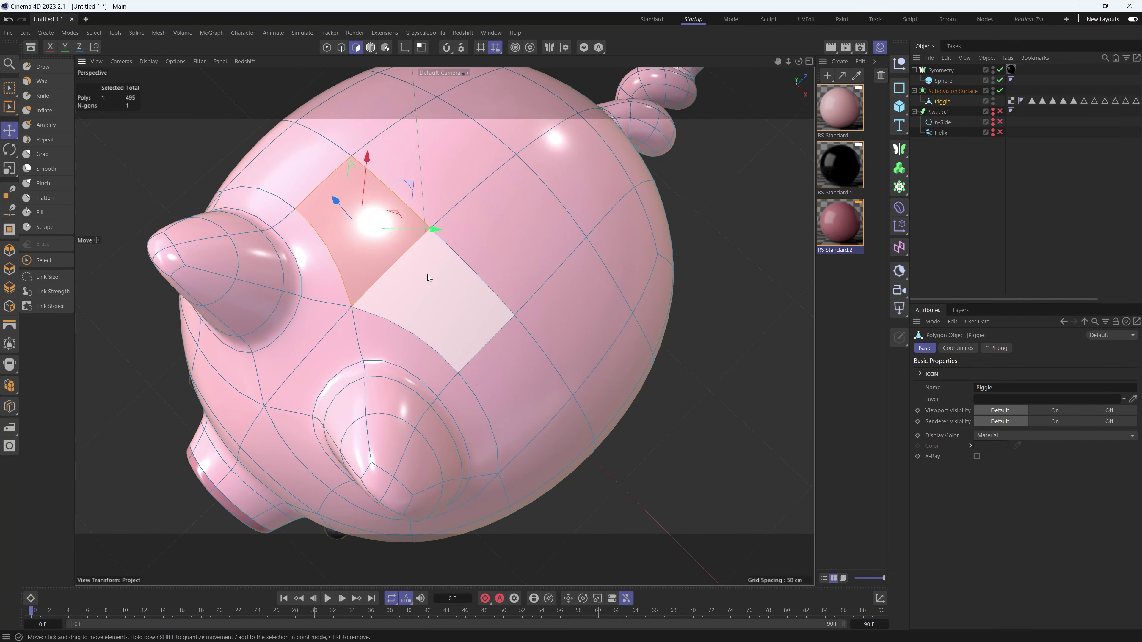
{"action": "left_click", "coordinate": [428, 274], "text": "shift"}
{"action": "left_click_drag", "start_coordinate": [481, 264], "coordinate": [403, 169], "text": "alt"}
{"action": "left_click", "coordinate": [504, 194]}
{"action": "left_click", "coordinate": [487, 225], "text": "shift"}
{"action": "left_click", "coordinate": [428, 173], "text": "shift"}
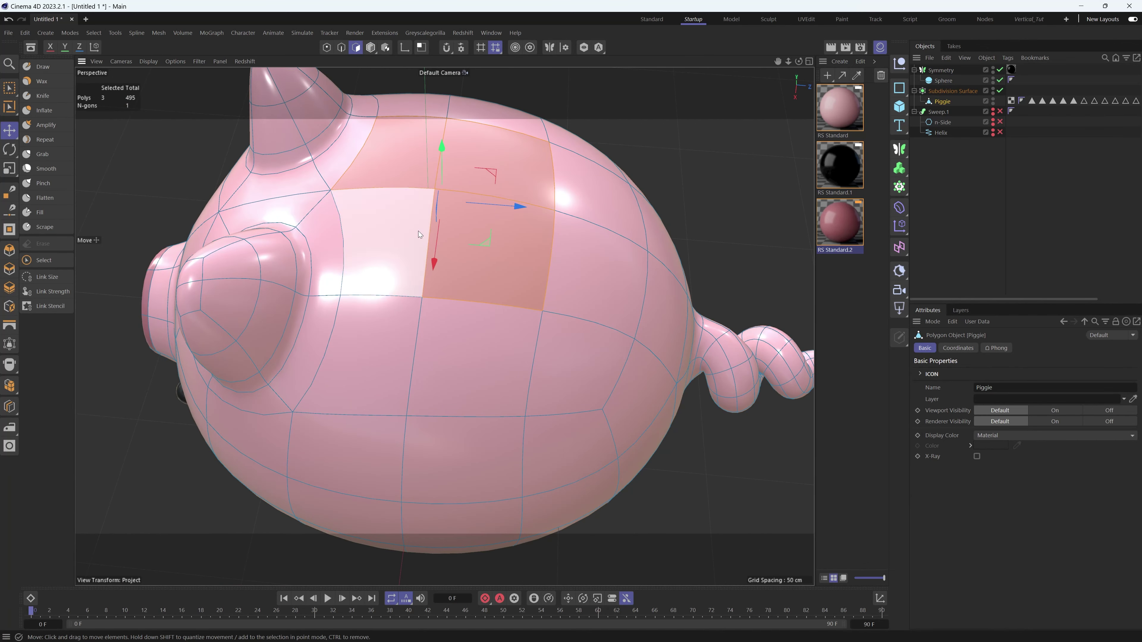
{"action": "left_click", "coordinate": [418, 231], "text": "shift"}
- With subdivision smoothing off, inset the four back polygons and scale them narrower across the body into a slot outline
{"action": "key", "text": "q"}
{"action": "key", "text": "t"}
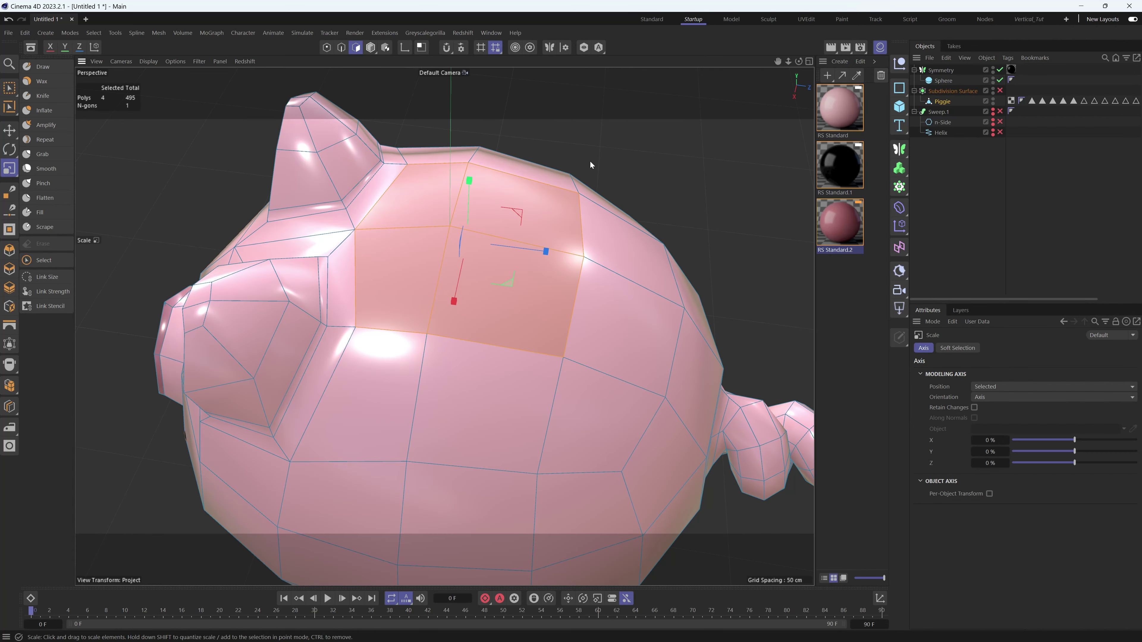
{"action": "key", "text": "i"}
{"action": "left_click_drag", "start_coordinate": [590, 160], "coordinate": [485, 338]}
{"action": "key", "text": "t"}
{"action": "left_click_drag", "start_coordinate": [456, 292], "coordinate": [457, 220]}
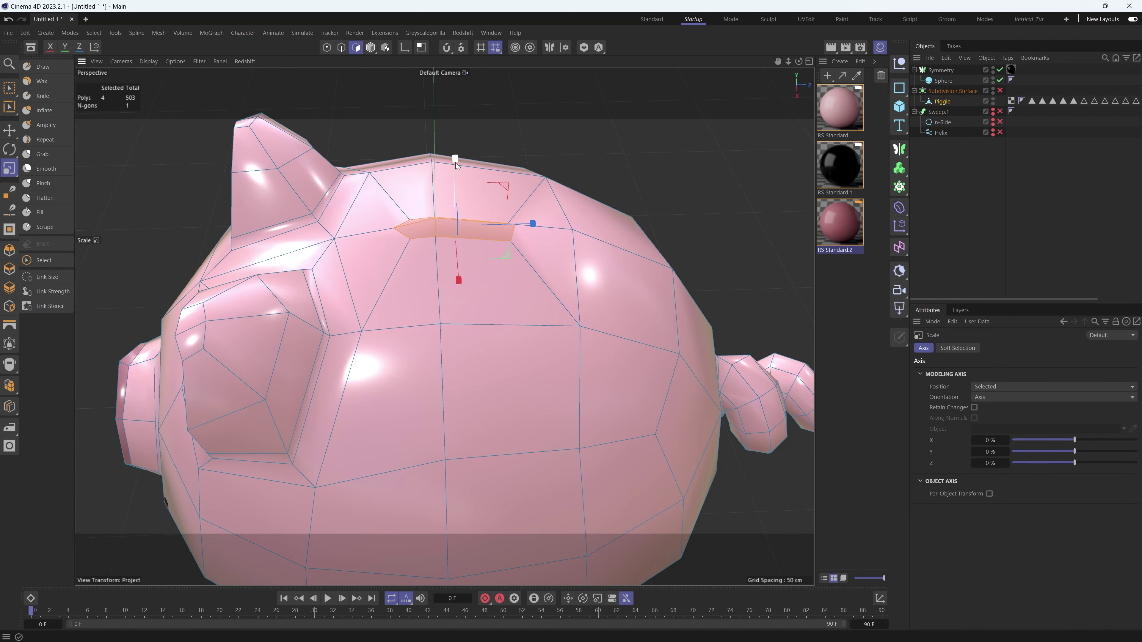
- Extrude the slot polygons down into the body to form the coin slot's inner walls
{"action": "left_click_drag", "start_coordinate": [474, 270], "coordinate": [464, 202], "text": "alt"}
{"action": "right_click_drag", "start_coordinate": [485, 263], "coordinate": [535, 243], "text": "alt"}
{"action": "left_click_drag", "start_coordinate": [499, 198], "coordinate": [541, 211], "text": "alt"}
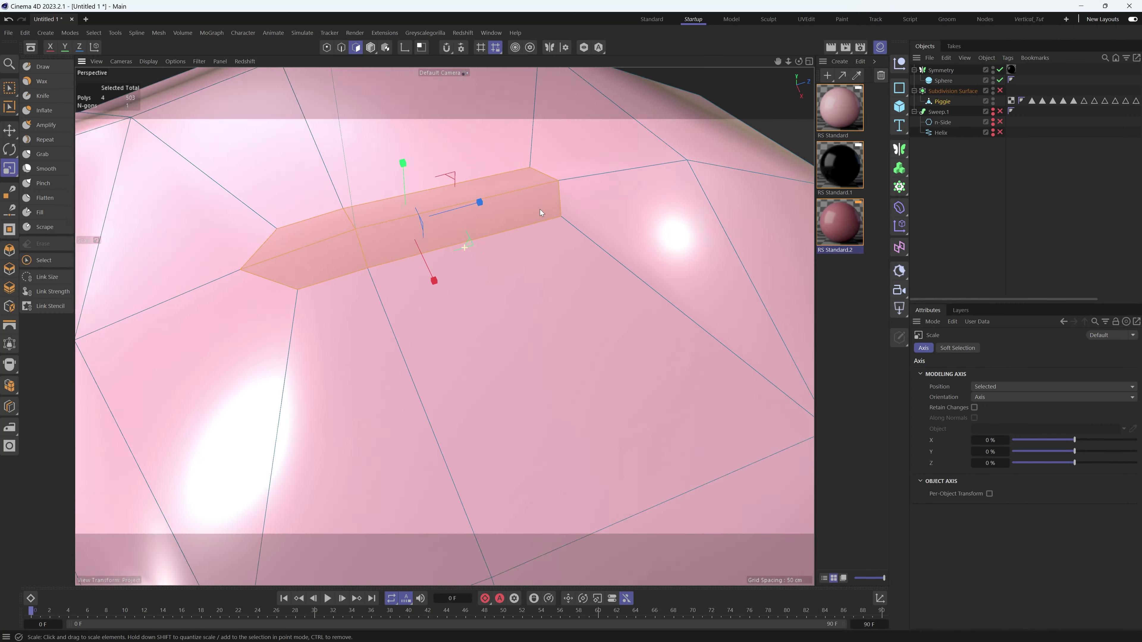
{"action": "left_click_drag", "start_coordinate": [418, 220], "coordinate": [439, 234], "text": "alt"}
{"action": "middle_click_drag", "start_coordinate": [439, 234], "coordinate": [547, 208], "text": "alt"}
{"action": "key", "text": "e"}
{"action": "left_click_drag", "start_coordinate": [547, 208], "coordinate": [413, 288], "text": "alt"}
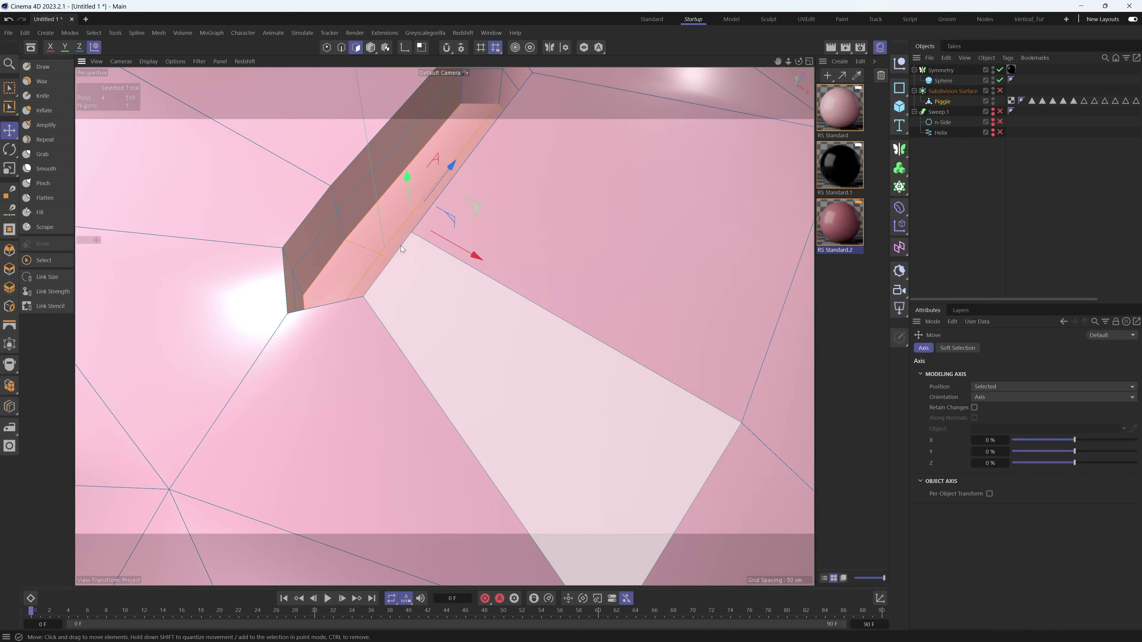
- Extrude the slot floor slightly deeper, delete its floor polygons, and turn subdivision smoothing back on
{"action": "left_click_drag", "start_coordinate": [407, 189], "coordinate": [406, 195], "text": "ctrl"}
{"action": "key", "text": "Delete"}
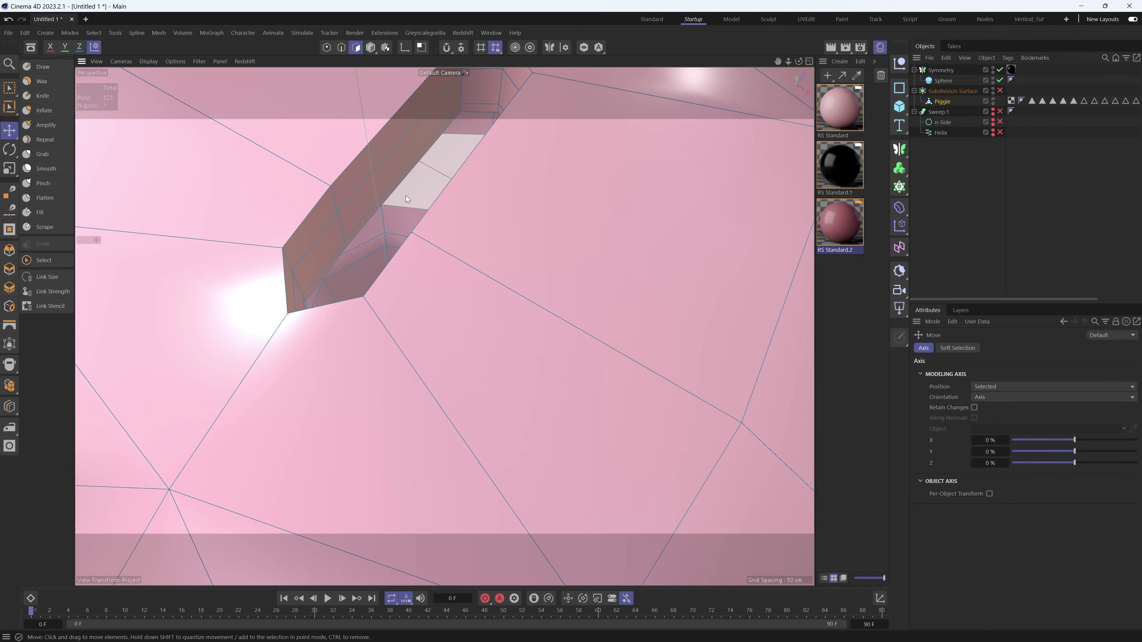
{"action": "left_click_drag", "start_coordinate": [446, 247], "coordinate": [391, 229], "text": "alt"}
{"action": "key", "text": "q"}
{"action": "scroll", "coordinate": [487, 216], "scroll_direction": "down", "scroll_amount": 4}
{"action": "mouse_move", "coordinate": [492, 209]}
{"action": "left_mouse_down", "text": "alt"}
{"action": "mouse_move", "coordinate": [434, 232]}
{"action": "mouse_move", "coordinate": [498, 233]}
{"action": "mouse_move", "coordinate": [564, 213]}
{"action": "mouse_move", "coordinate": [468, 307]}
{"action": "mouse_move", "coordinate": [469, 386]}
{"action": "mouse_move", "coordinate": [302, 309]}
{"action": "mouse_move", "coordinate": [384, 322]}
{"action": "mouse_move", "coordinate": [429, 296]}
{"action": "mouse_move", "coordinate": [504, 203]}
{"action": "left_mouse_up", "text": "alt"}
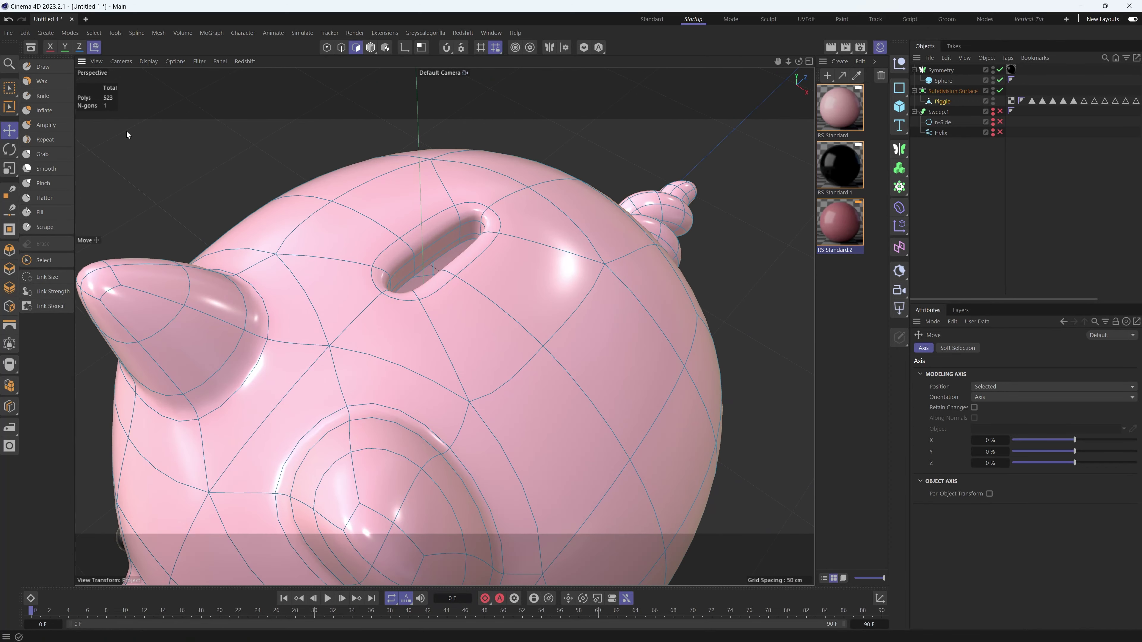
- Reshape the coin slot's edges into a slimmer opening using the Grab brush with symmetry enabled and a size of about 20
{"action": "left_click", "coordinate": [43, 153]}
{"action": "left_click_drag", "start_coordinate": [407, 243], "coordinate": [414, 282], "text": "alt"}
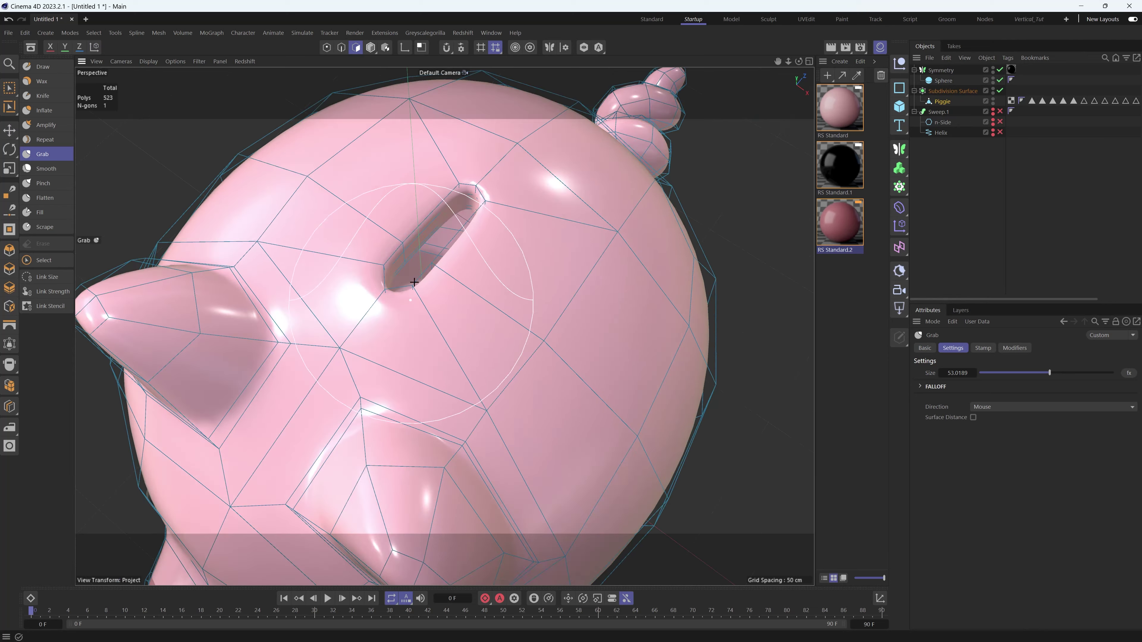
{"action": "mouse_move", "coordinate": [466, 243]}
{"action": "left_mouse_down", "text": "alt"}
{"action": "mouse_move", "coordinate": [430, 280]}
{"action": "mouse_move", "coordinate": [465, 212]}
{"action": "left_mouse_up", "text": "alt"}
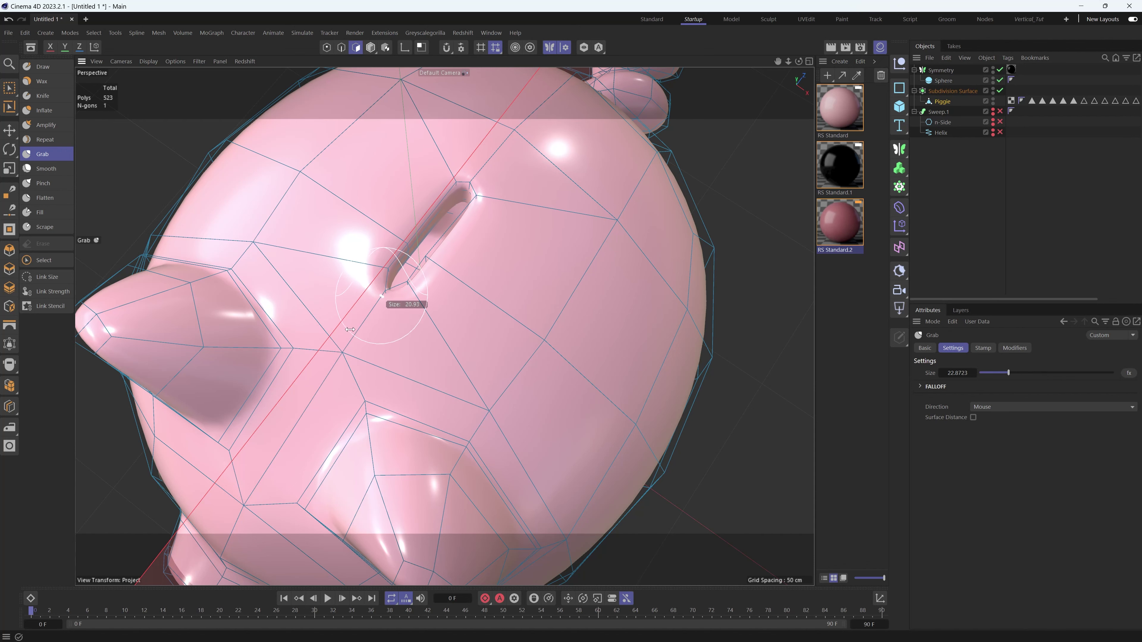
{"action": "middle_click_drag", "start_coordinate": [351, 330], "coordinate": [348, 331]}
{"action": "scroll", "coordinate": [386, 293], "scroll_direction": "up", "scroll_amount": 4}
{"action": "middle_click_drag", "start_coordinate": [450, 214], "coordinate": [414, 423], "text": "alt"}
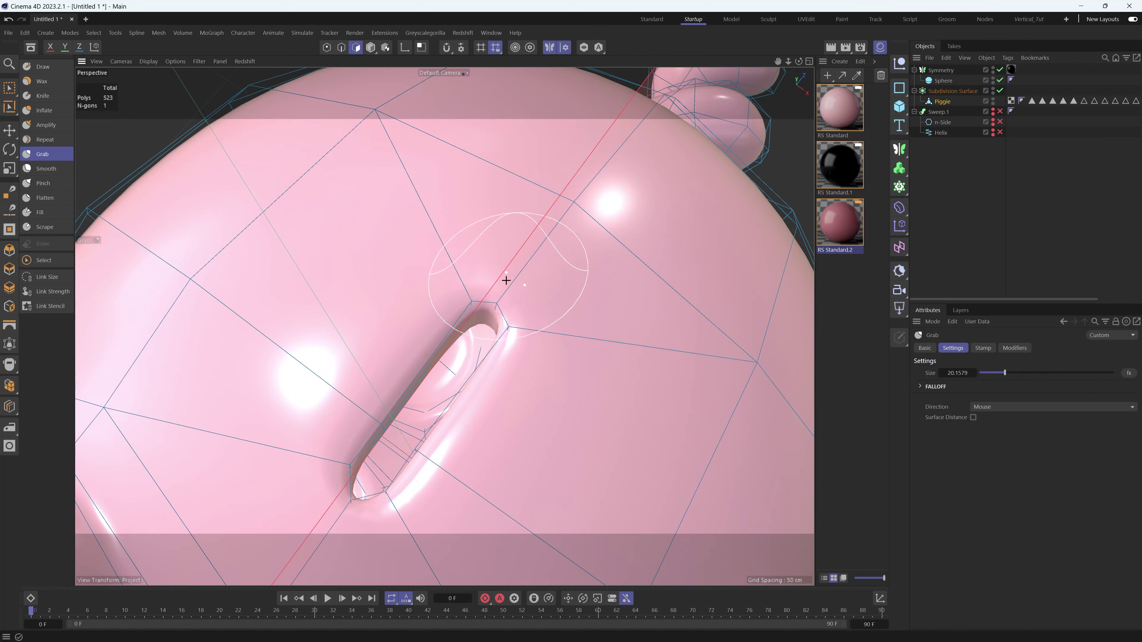
{"action": "left_click_drag", "start_coordinate": [505, 300], "coordinate": [492, 332], "text": "alt"}
{"action": "scroll", "coordinate": [492, 331], "scroll_direction": "down", "scroll_amount": 5}
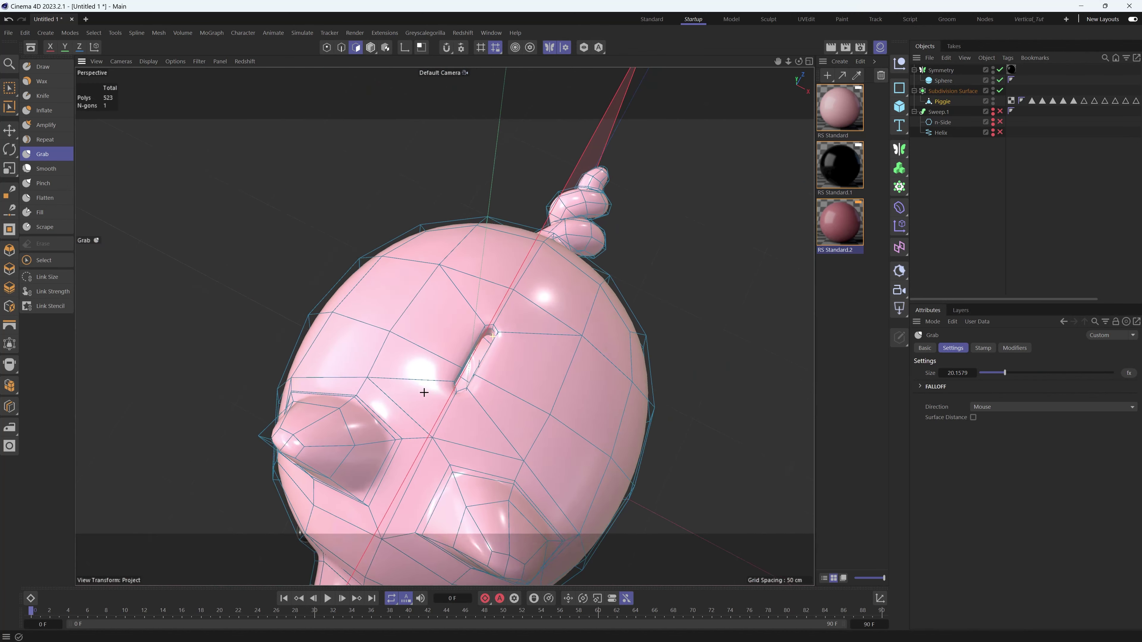
- Return to Model mode, deselect everything and review the piggy bank with its coin slot from several angles
{"action": "left_click_drag", "start_coordinate": [423, 390], "coordinate": [363, 90], "text": "alt"}
{"action": "scroll", "coordinate": [382, 148], "scroll_direction": "down", "scroll_amount": 5}
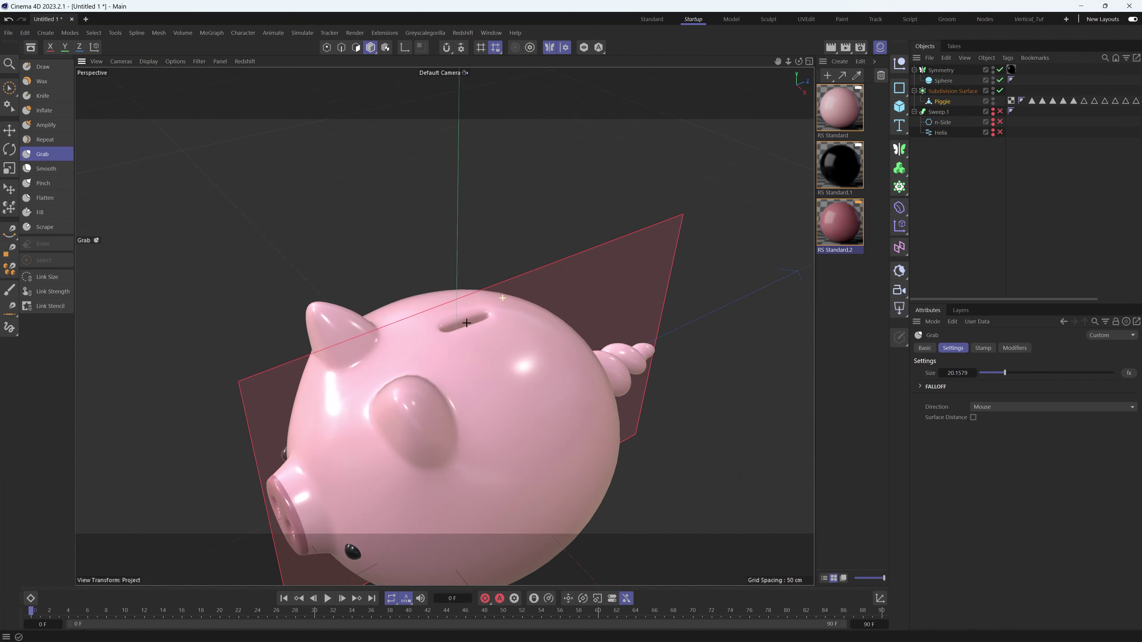
{"action": "left_click_drag", "start_coordinate": [373, 324], "coordinate": [534, 274], "text": "alt"}
{"action": "key", "text": "e"}
{"action": "scroll", "coordinate": [504, 306], "scroll_direction": "up", "scroll_amount": 5}
{"action": "middle_click_drag", "start_coordinate": [483, 331], "coordinate": [490, 296], "text": "alt"}
{"action": "key", "text": "ctrl+shift+a"}
{"action": "left_click_drag", "start_coordinate": [491, 299], "coordinate": [463, 324], "text": "alt"}
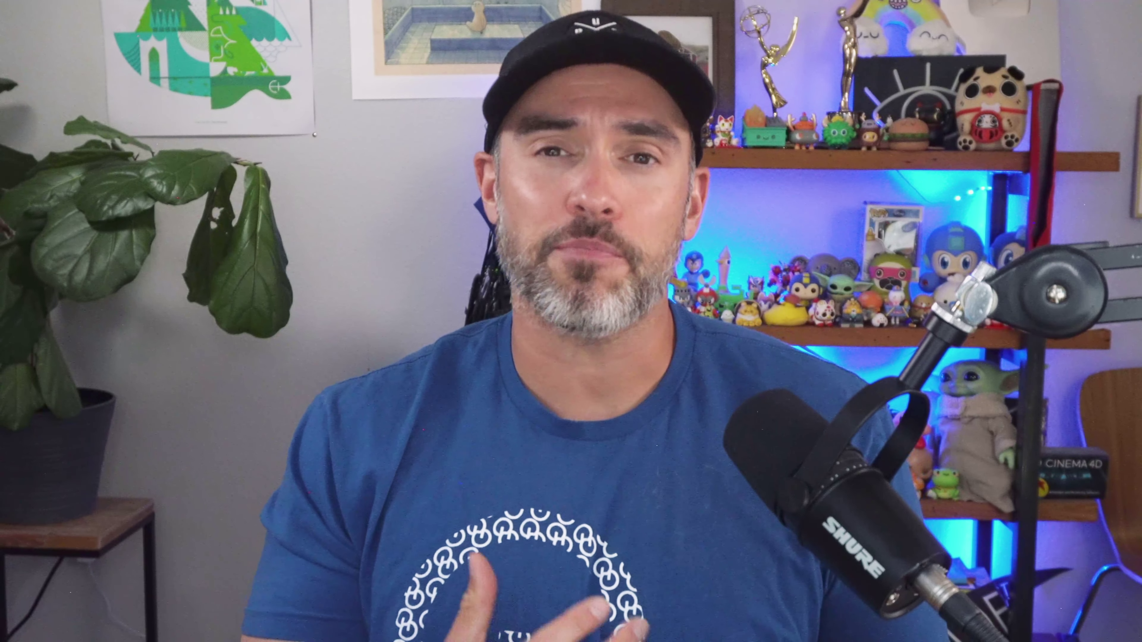